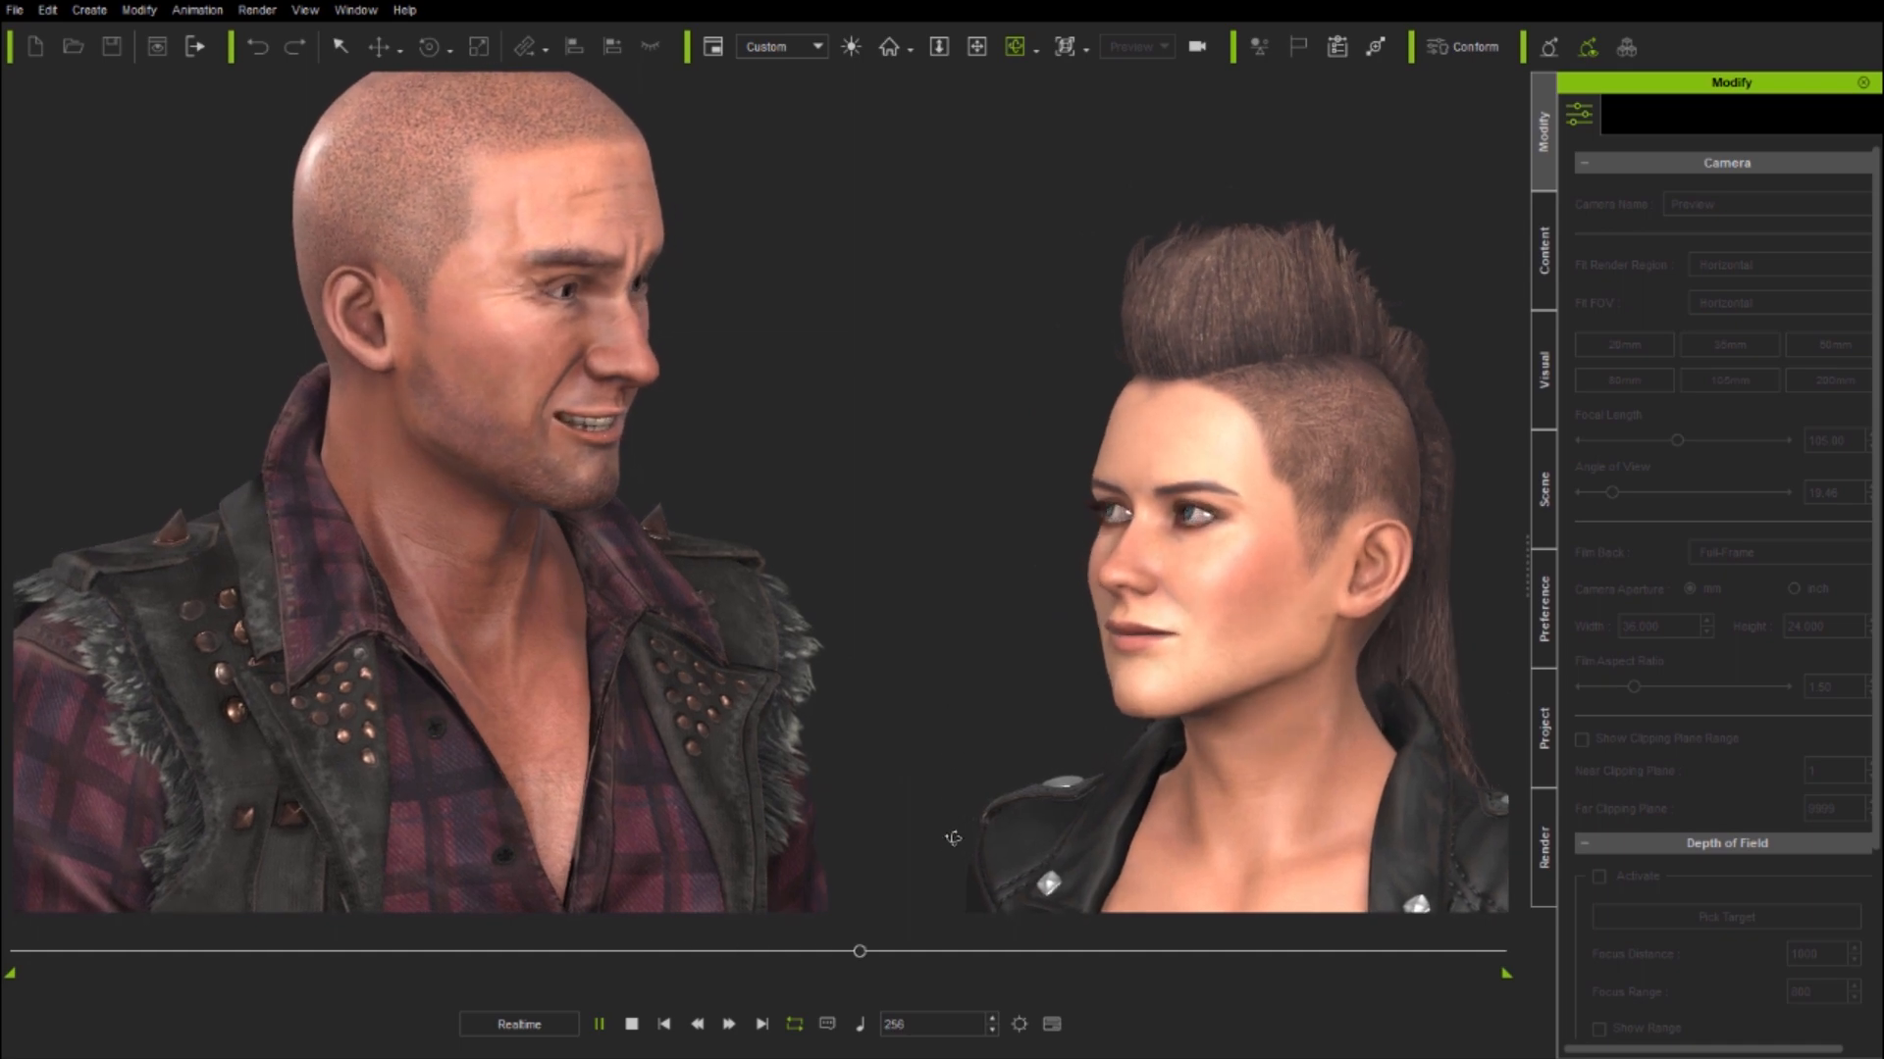
- Stop the animation playback, select the female avatar and frame the view on the face
{"action": "left_click", "coordinate": [633, 1025]}
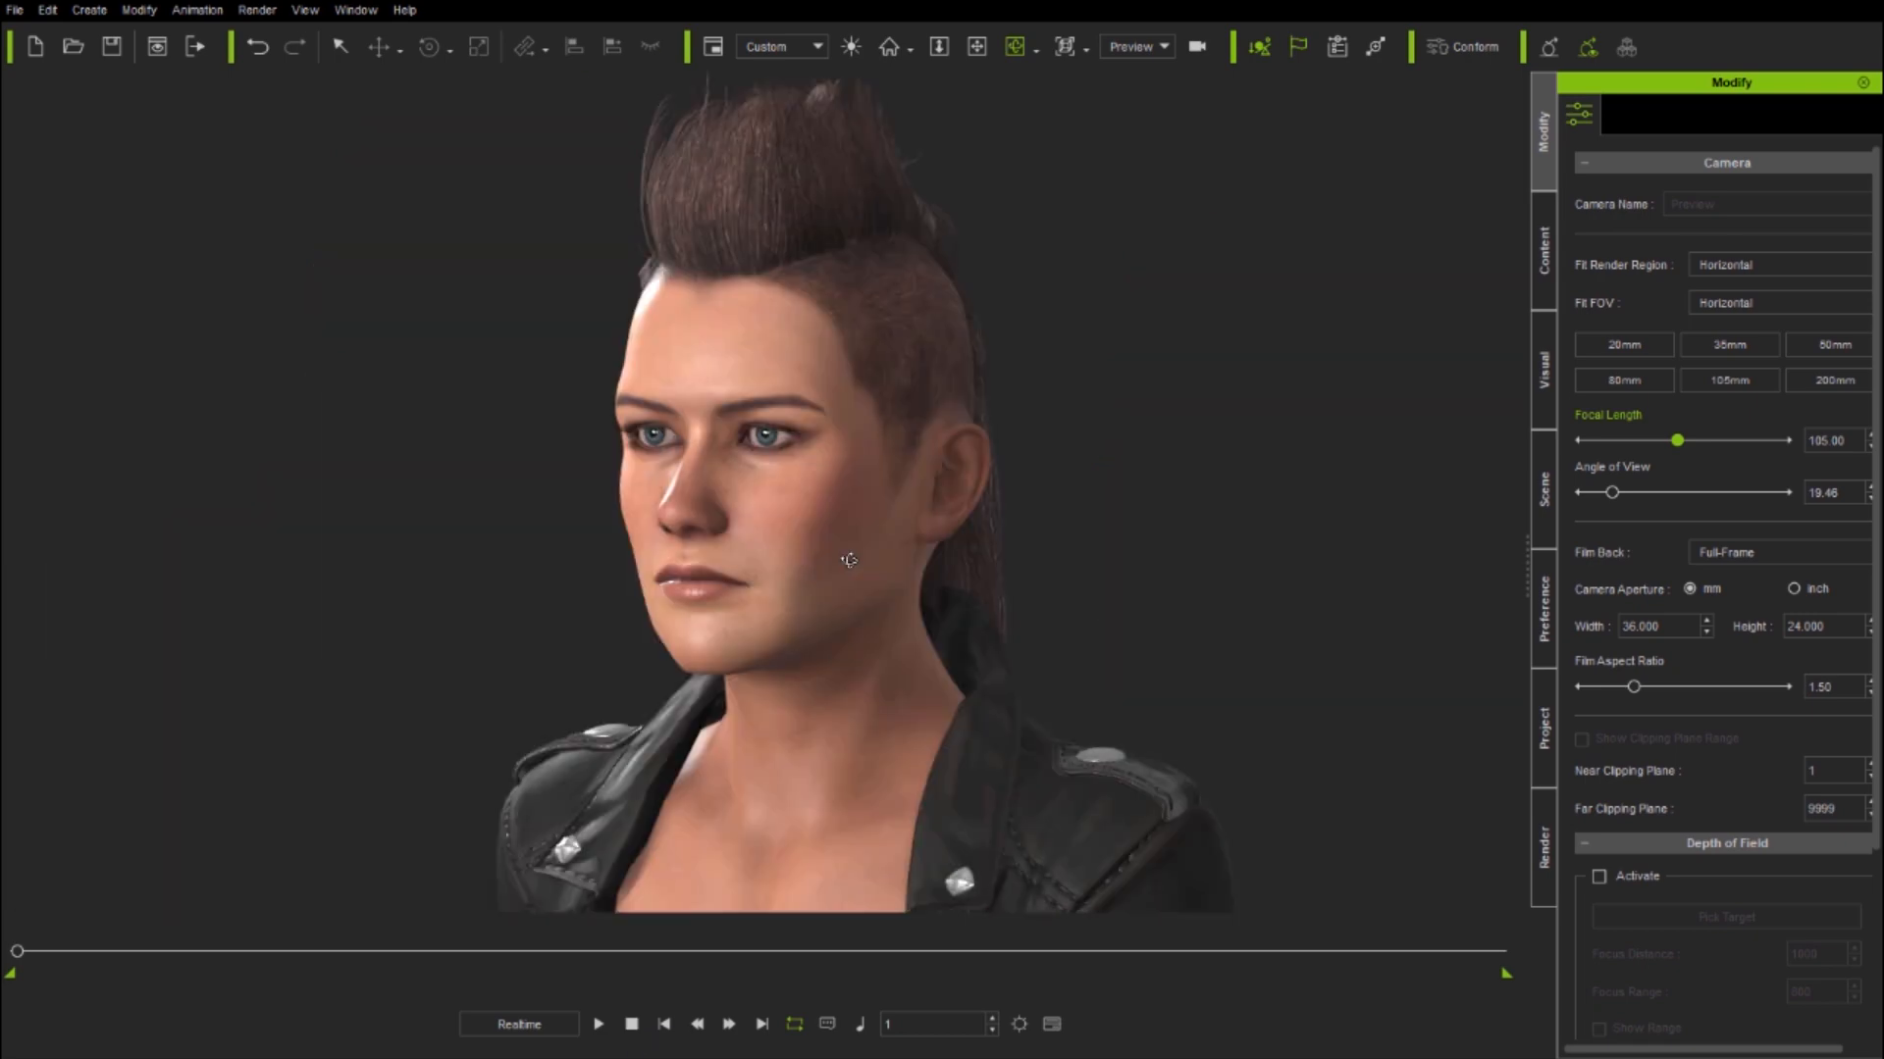
{"action": "left_click", "coordinate": [927, 726]}
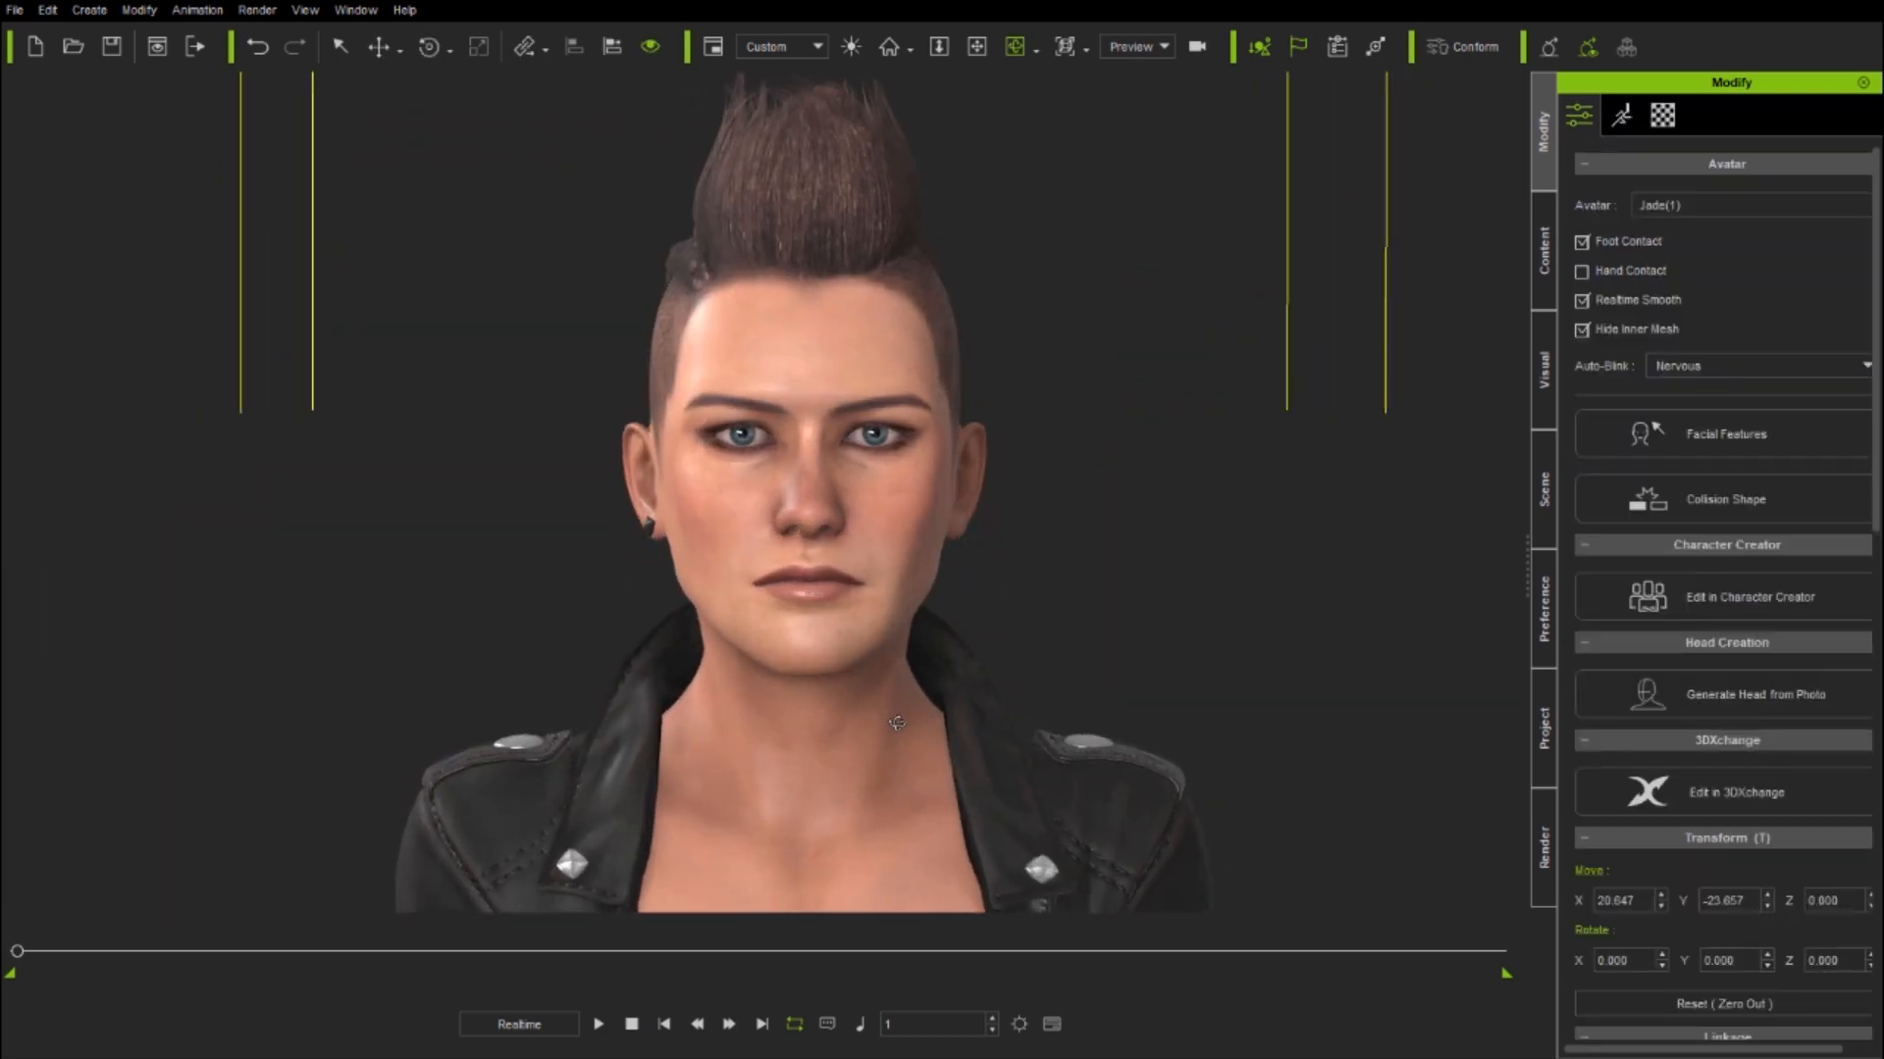
{"action": "key", "text": "z"}
{"action": "left_click_drag", "start_coordinate": [925, 778], "coordinate": [931, 735]}
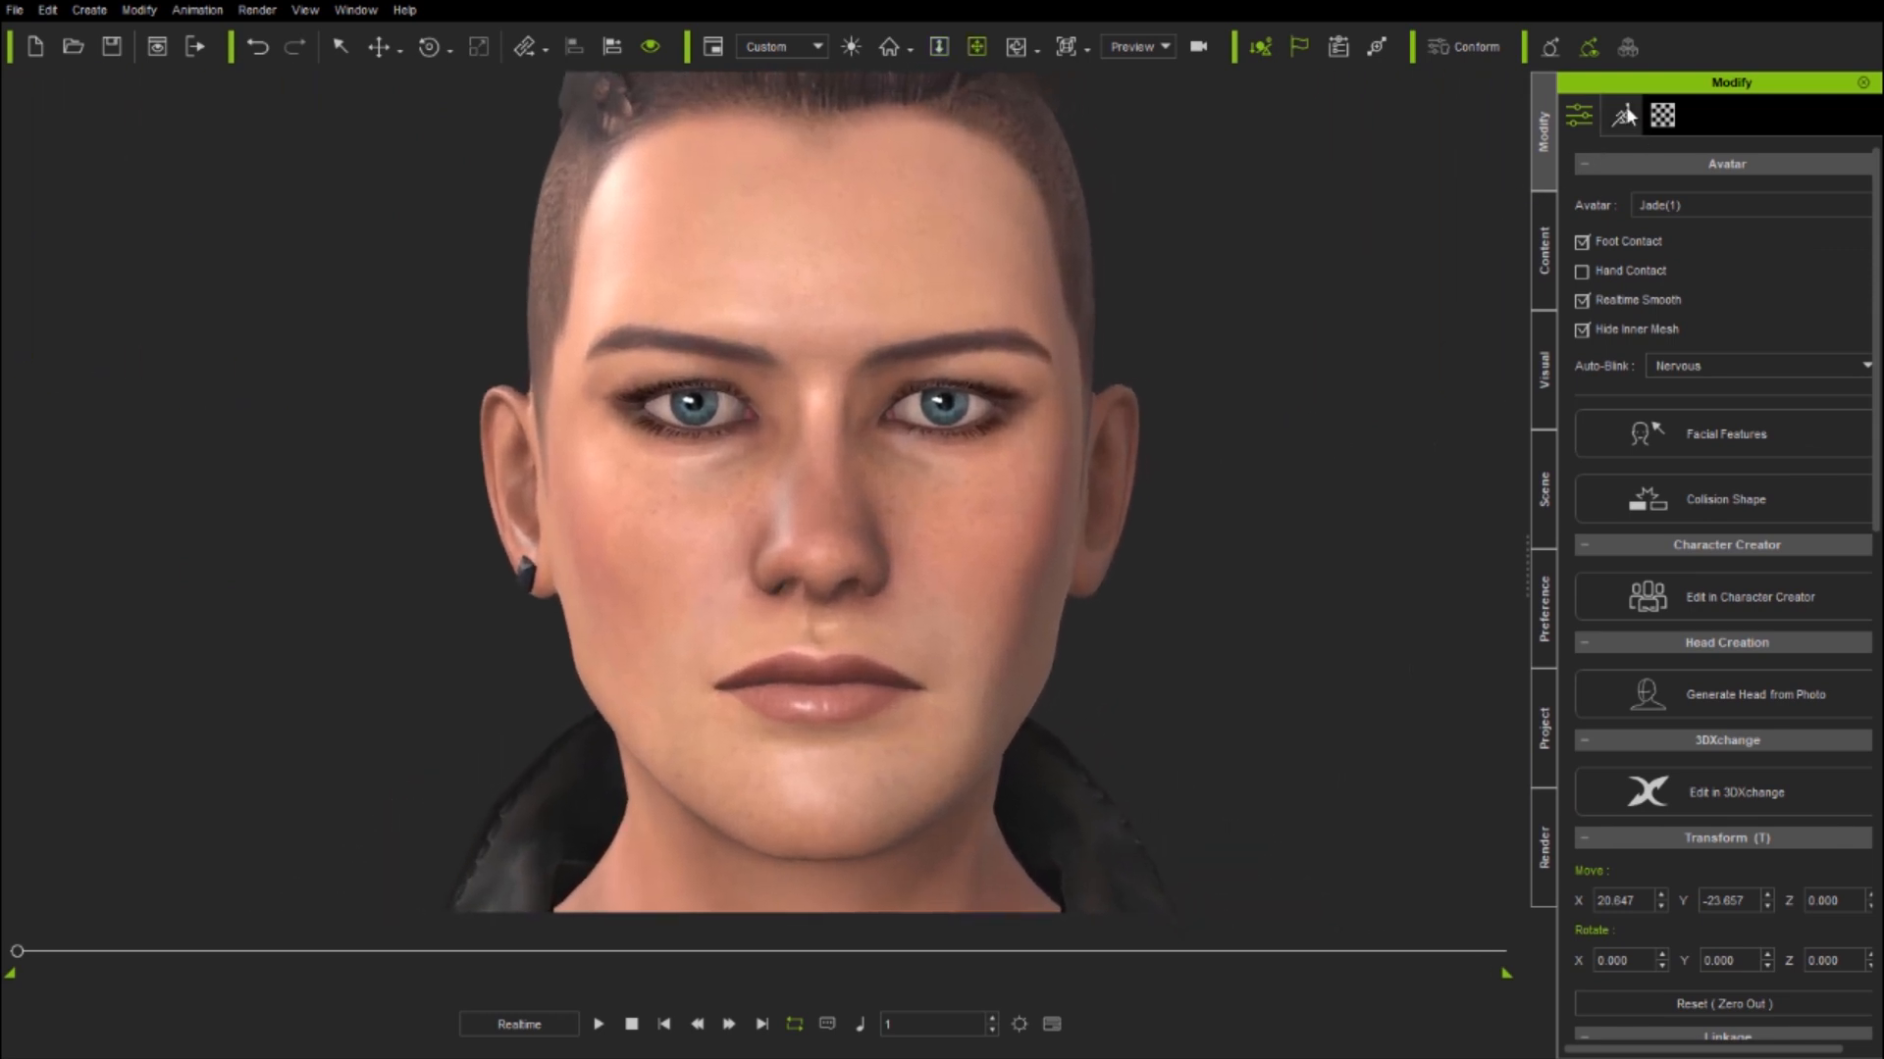
- Open the Face Key editor for the selected avatar and display its expression presets
{"action": "left_click", "coordinate": [1626, 116]}
{"action": "left_click", "coordinate": [1754, 762]}
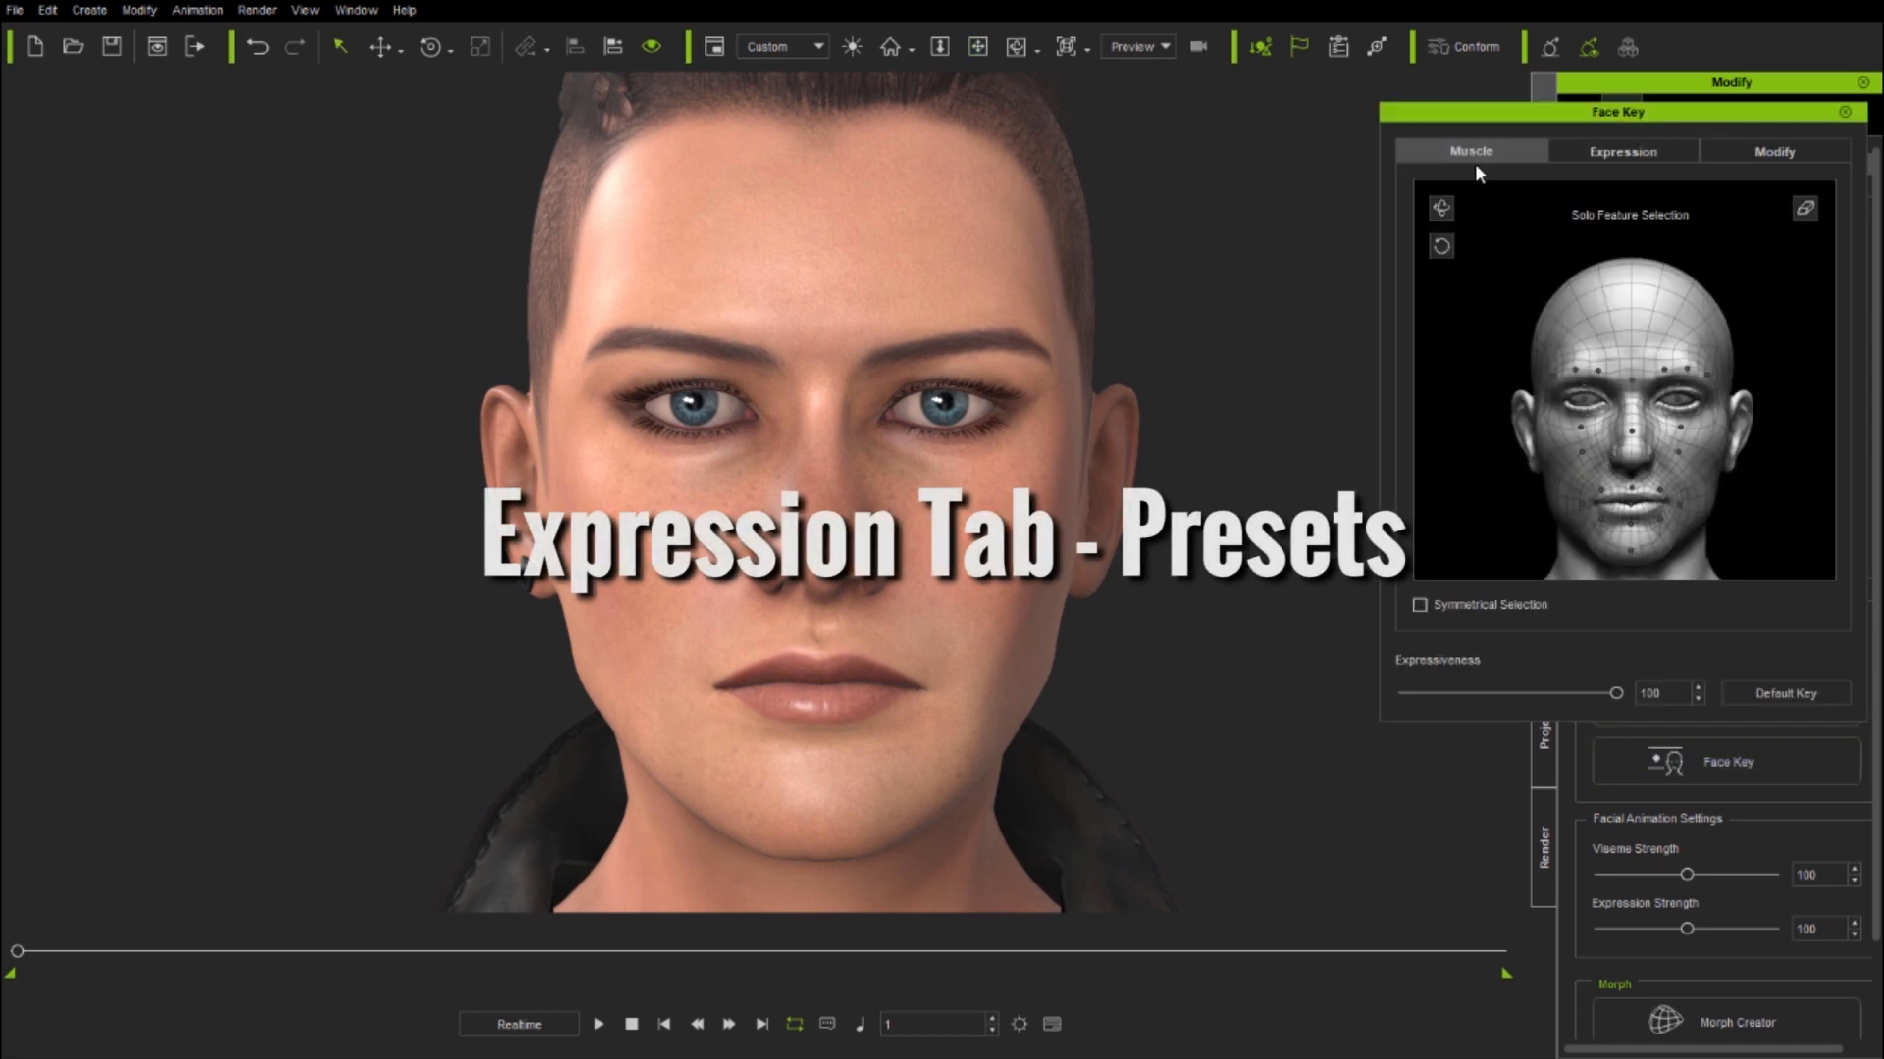
{"action": "left_click", "coordinate": [1629, 152]}
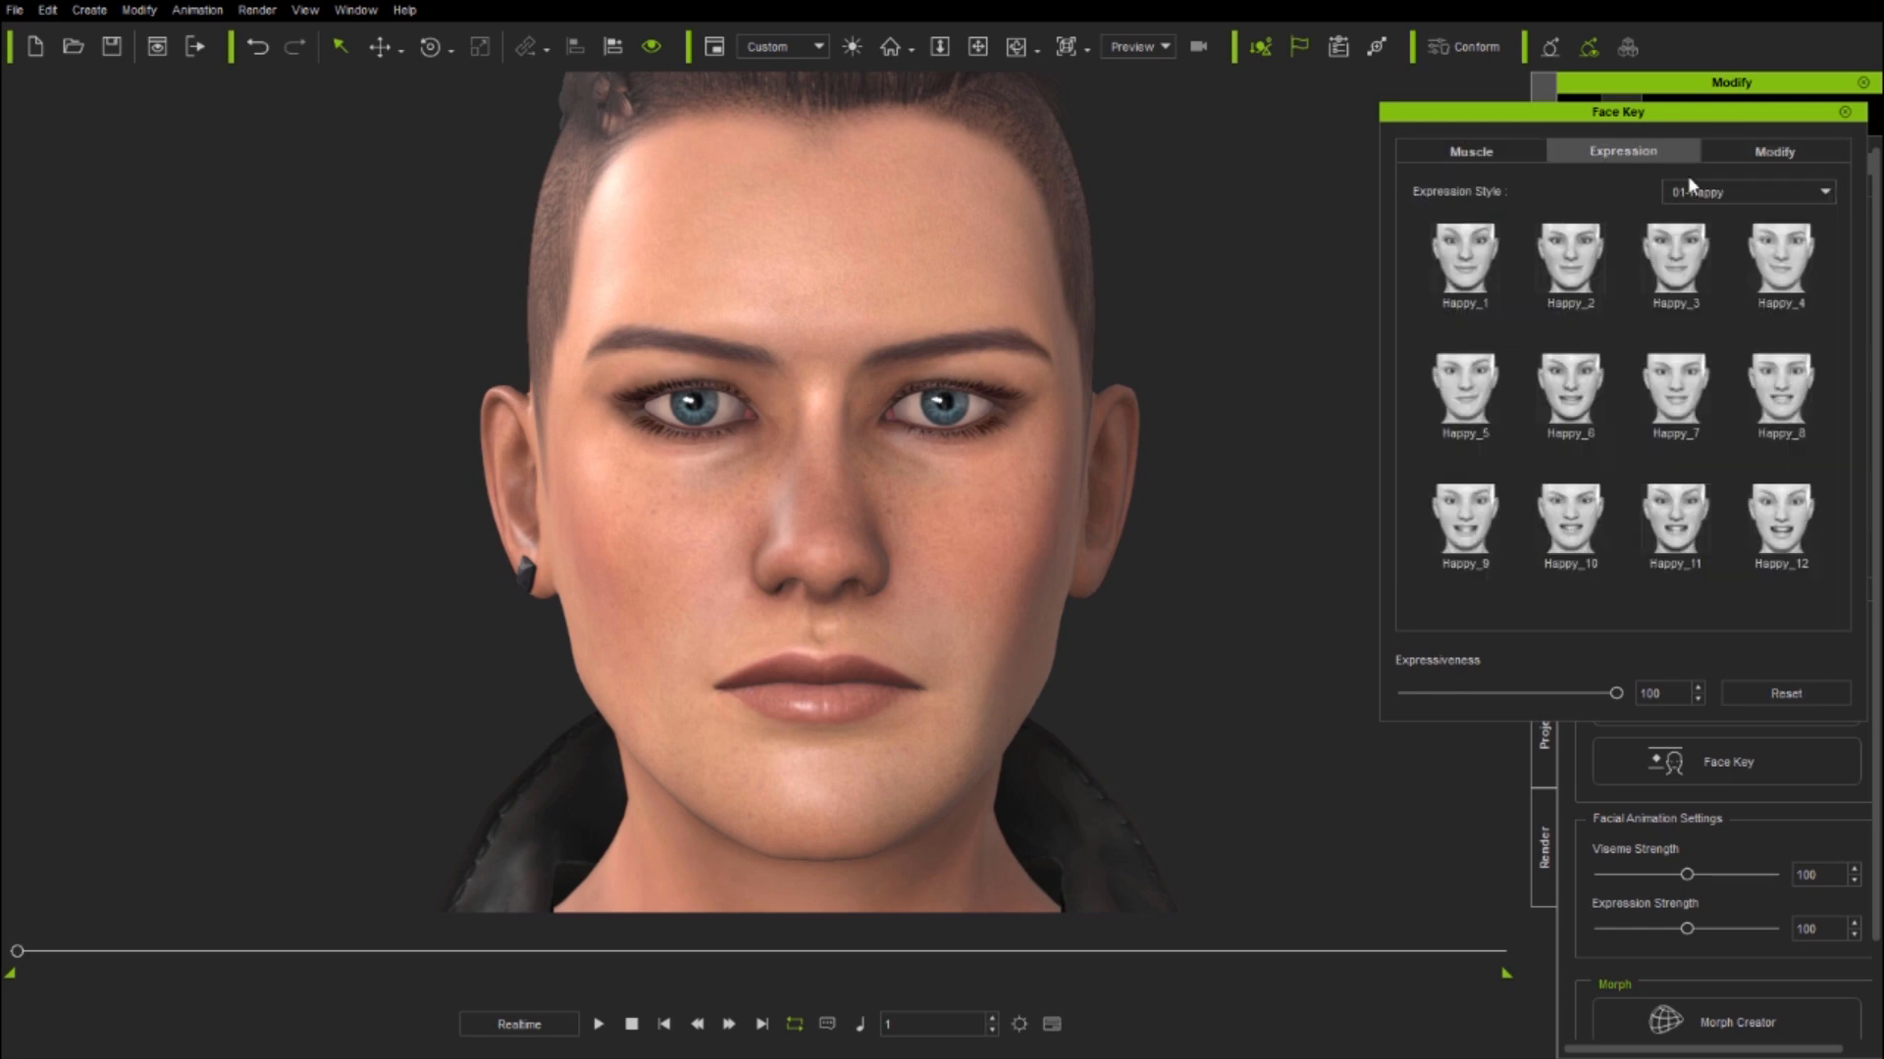
- Browse the preset thumbnails of the Sad, Angry, Disgust, Fear, Surprise and Others expression styles in turn
{"action": "left_click", "coordinate": [1818, 195]}
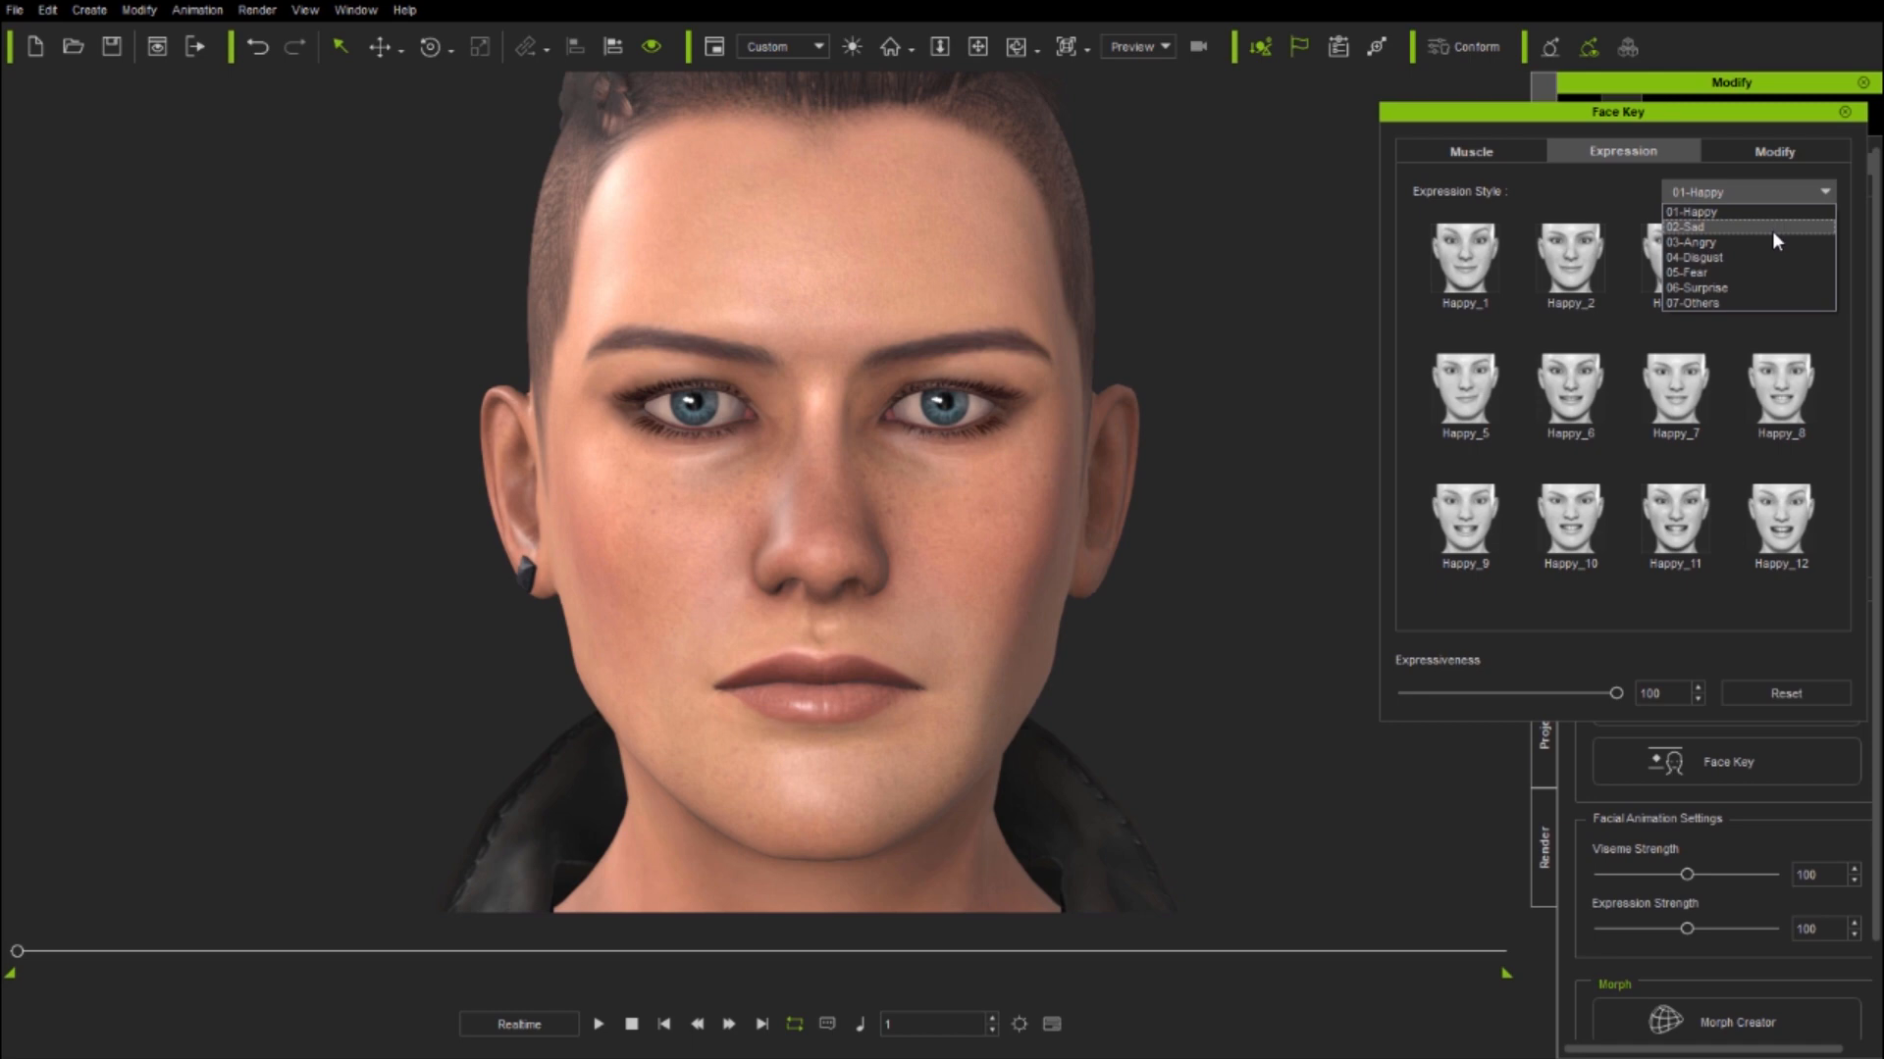
{"action": "left_click", "coordinate": [1772, 229]}
{"action": "left_click", "coordinate": [1825, 193]}
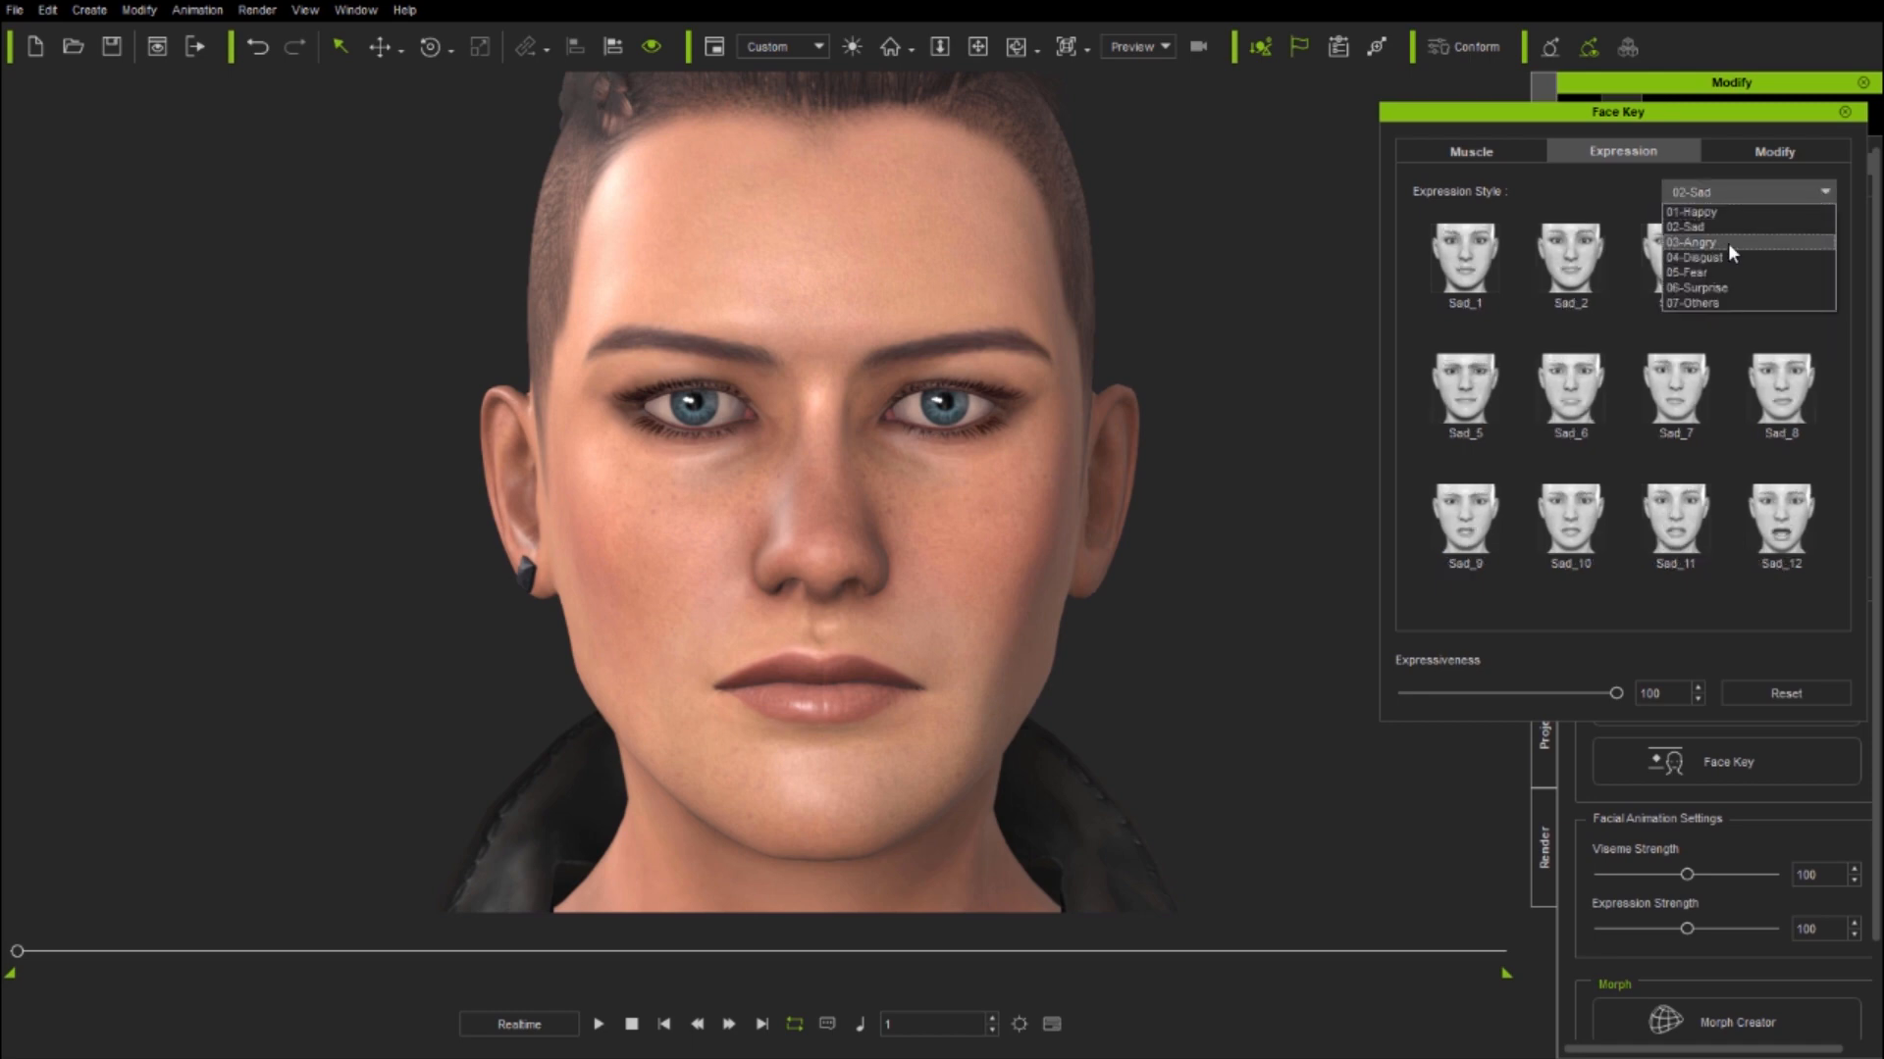
{"action": "left_click", "coordinate": [1726, 244]}
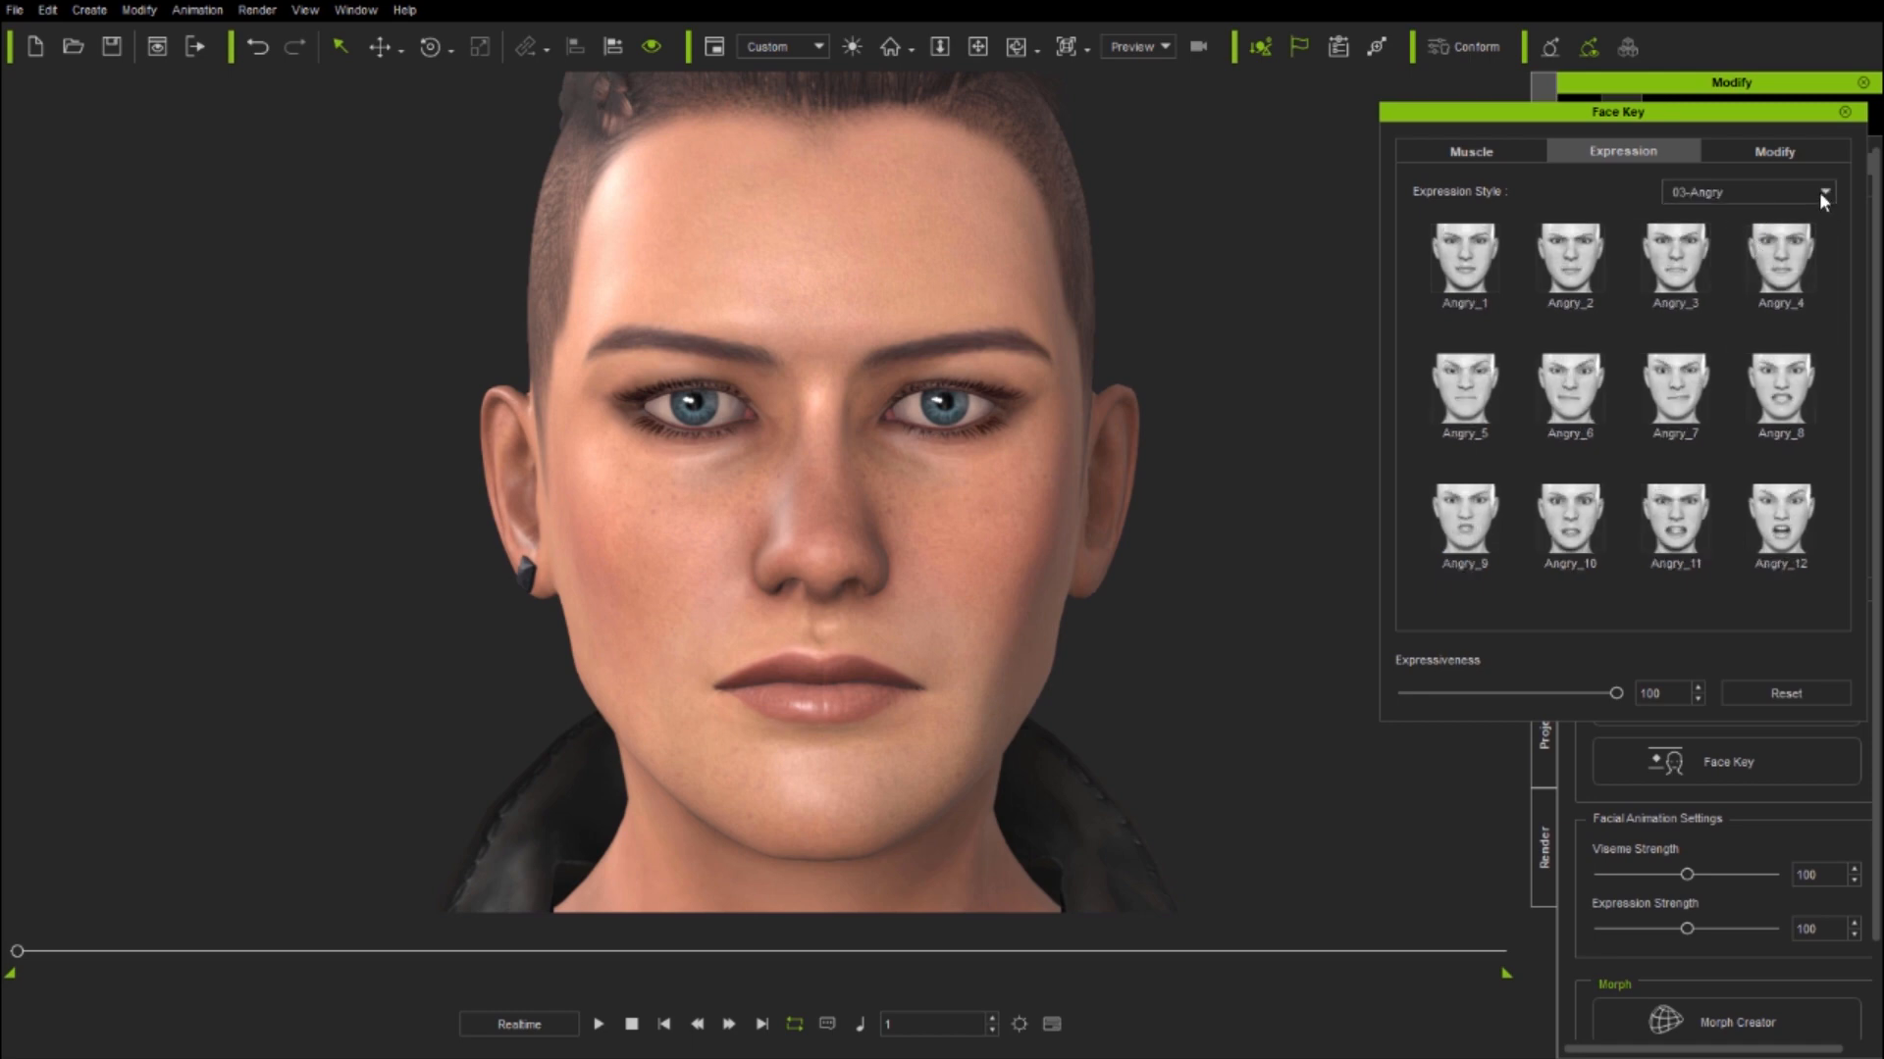
{"action": "left_click", "coordinate": [1818, 192]}
{"action": "left_click", "coordinate": [1730, 257]}
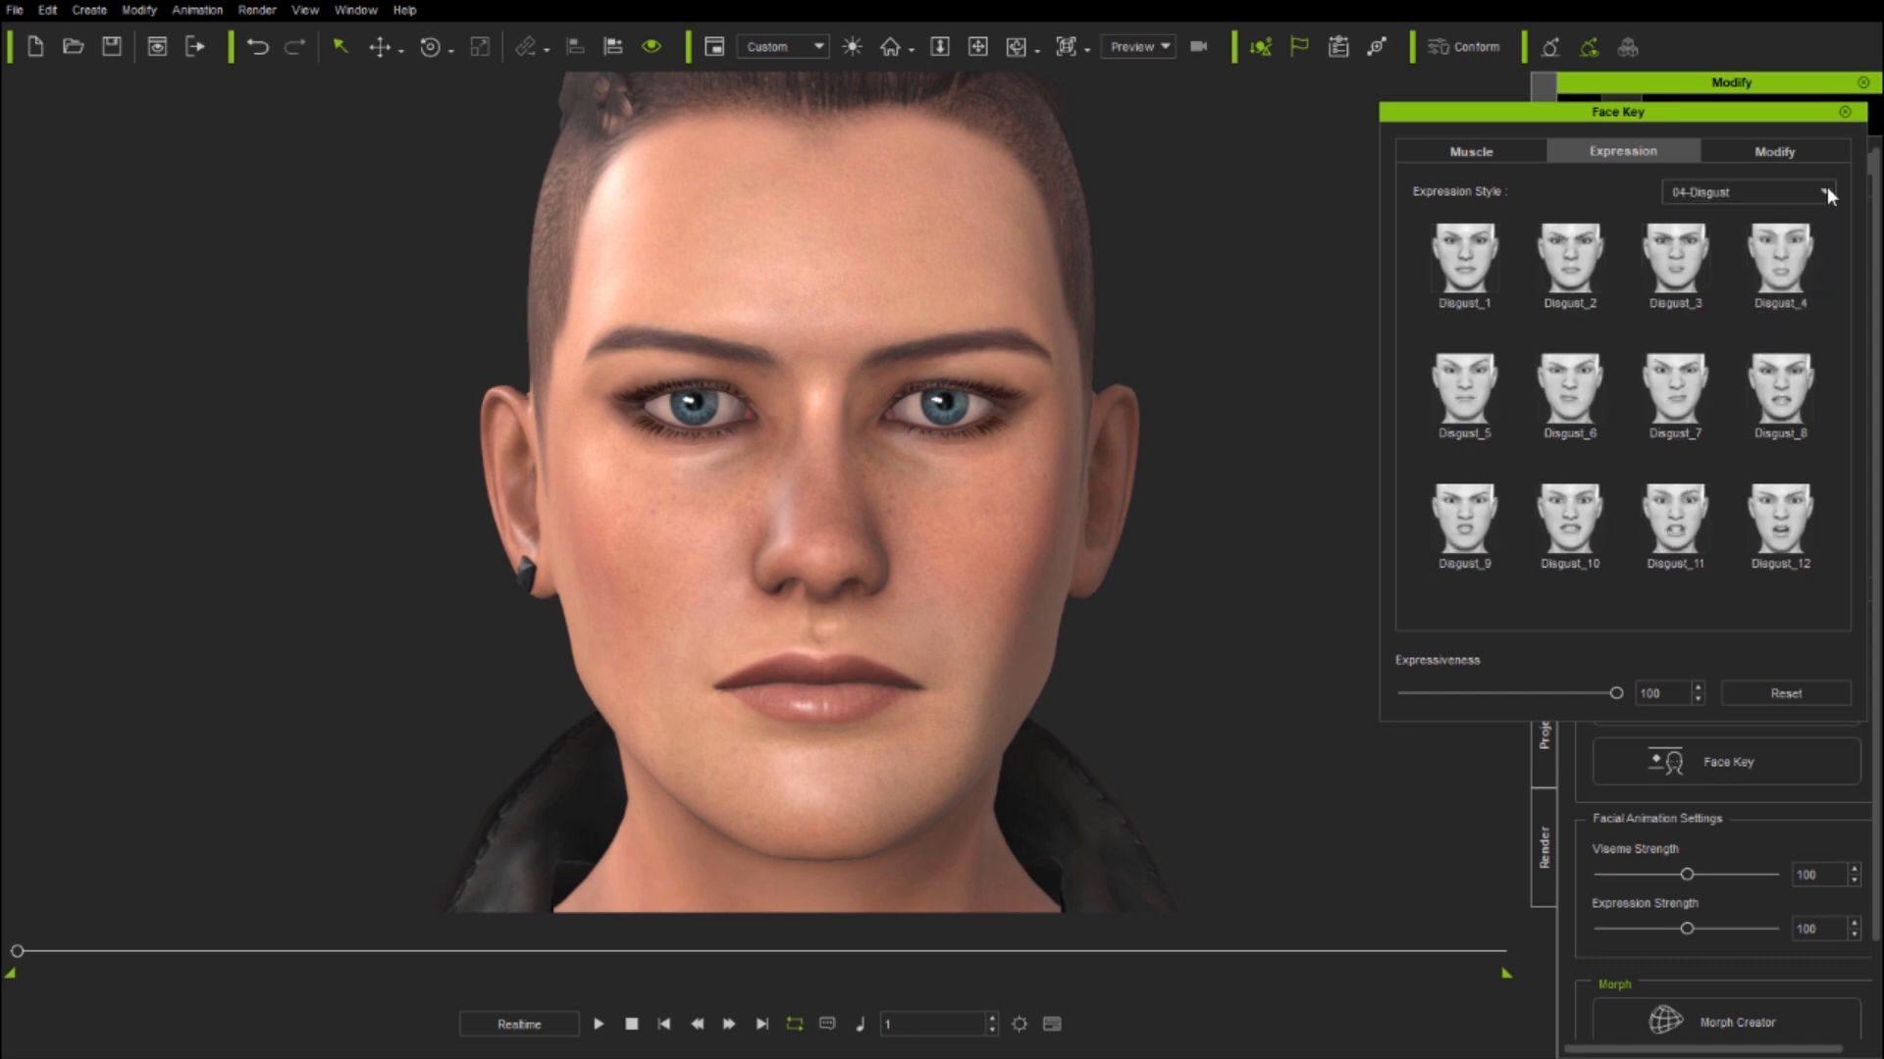
{"action": "left_click", "coordinate": [1824, 192]}
{"action": "left_click", "coordinate": [1721, 275]}
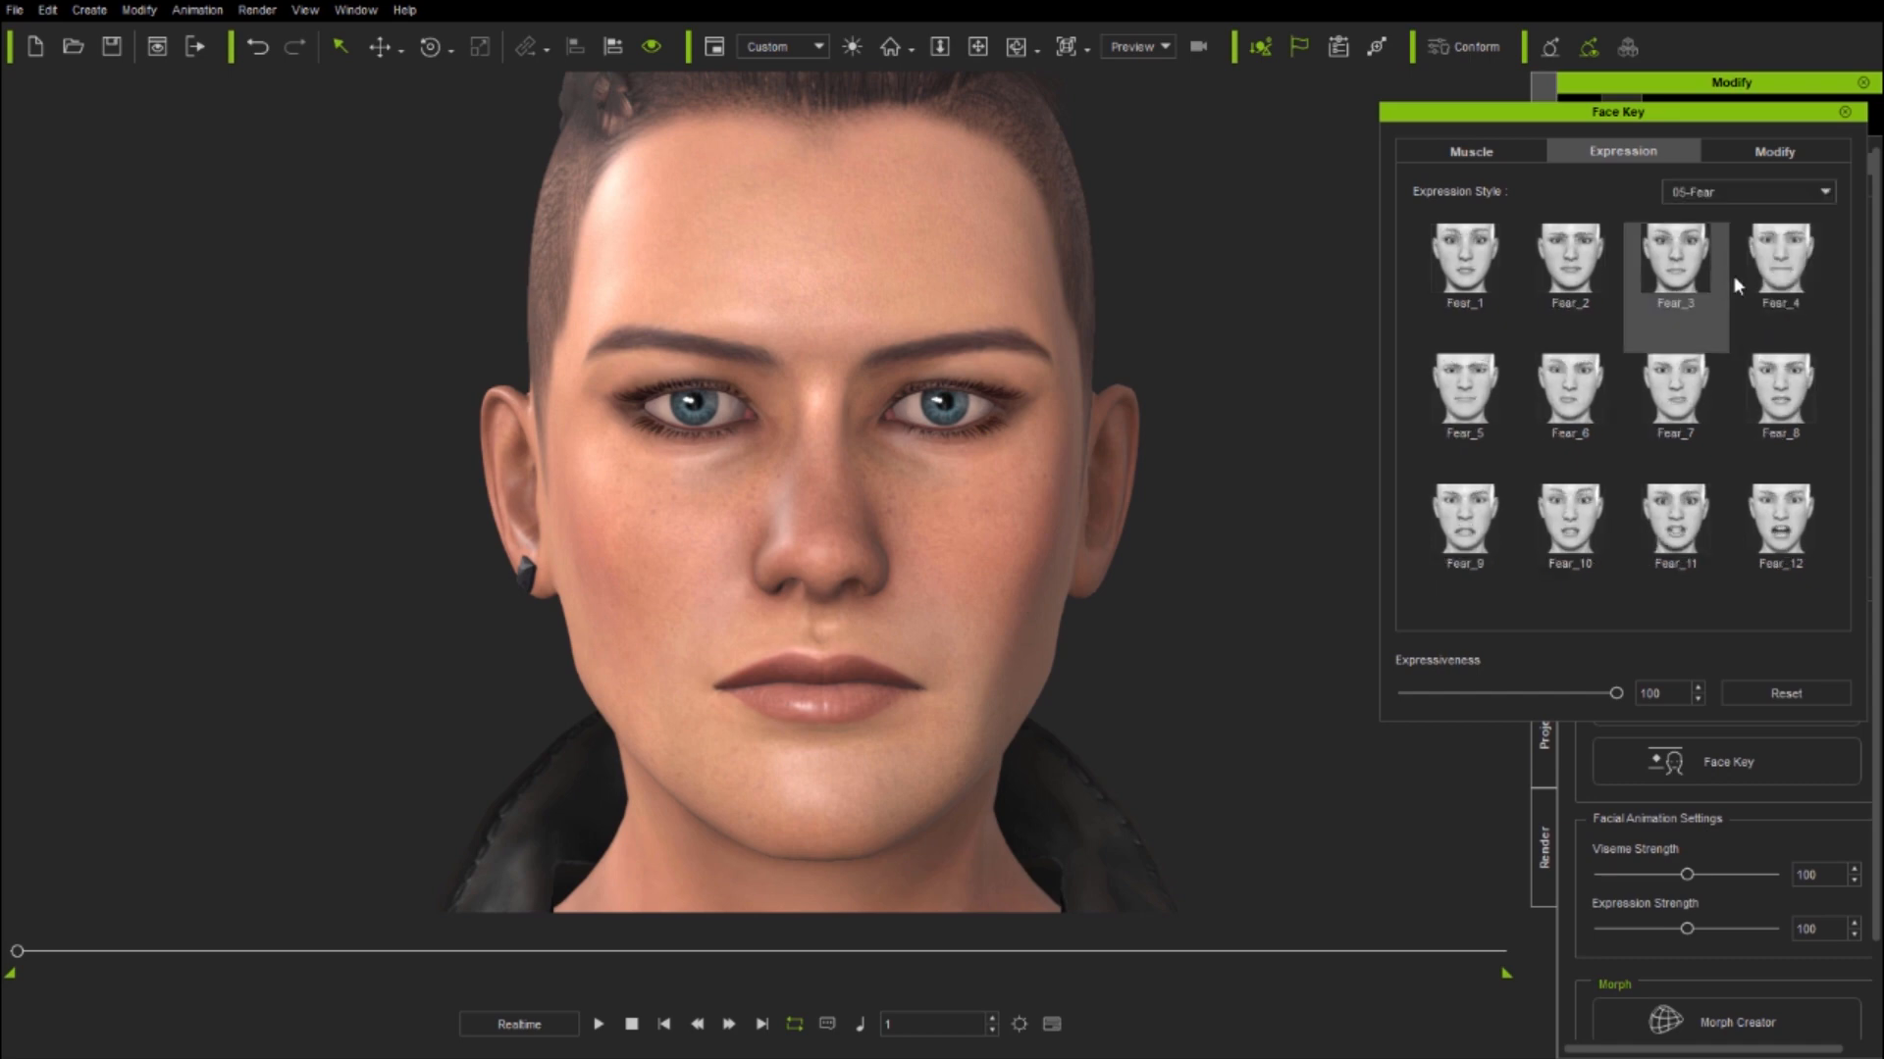
{"action": "left_click", "coordinate": [1821, 192]}
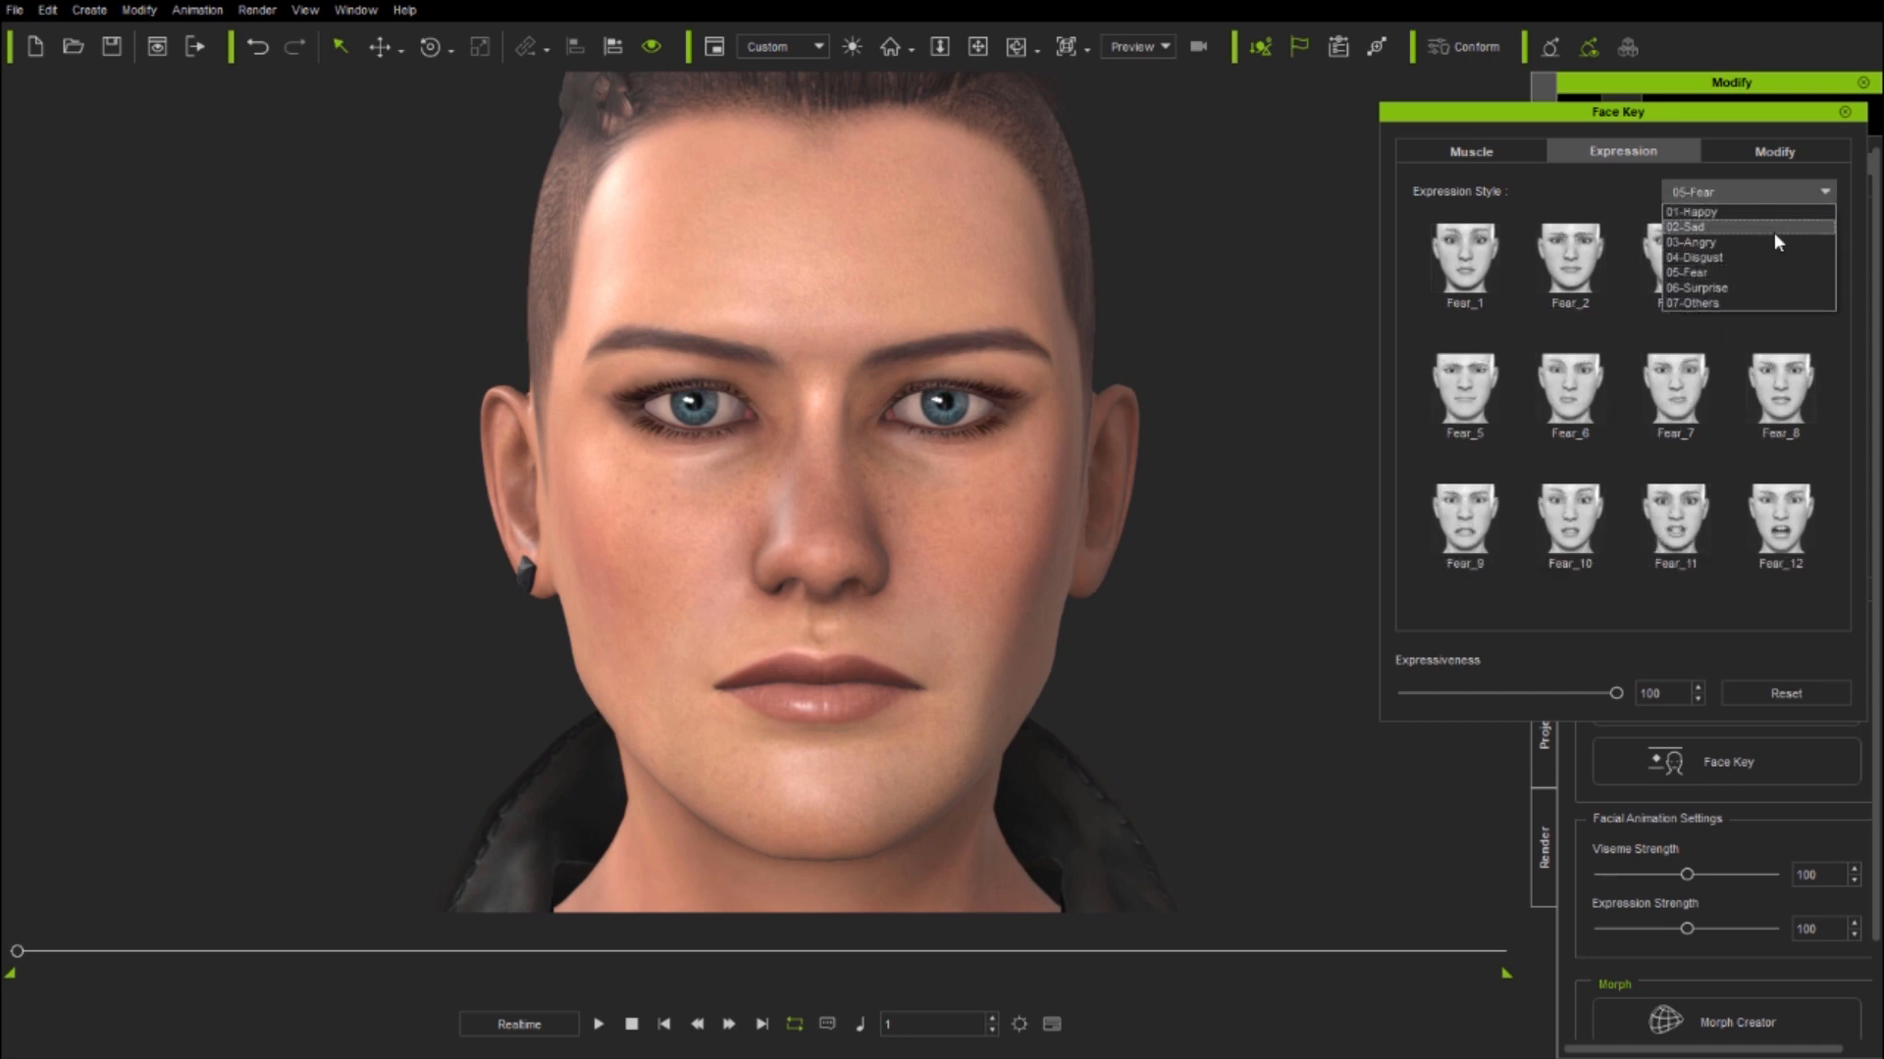
{"action": "left_click", "coordinate": [1735, 289]}
{"action": "left_click", "coordinate": [1823, 193]}
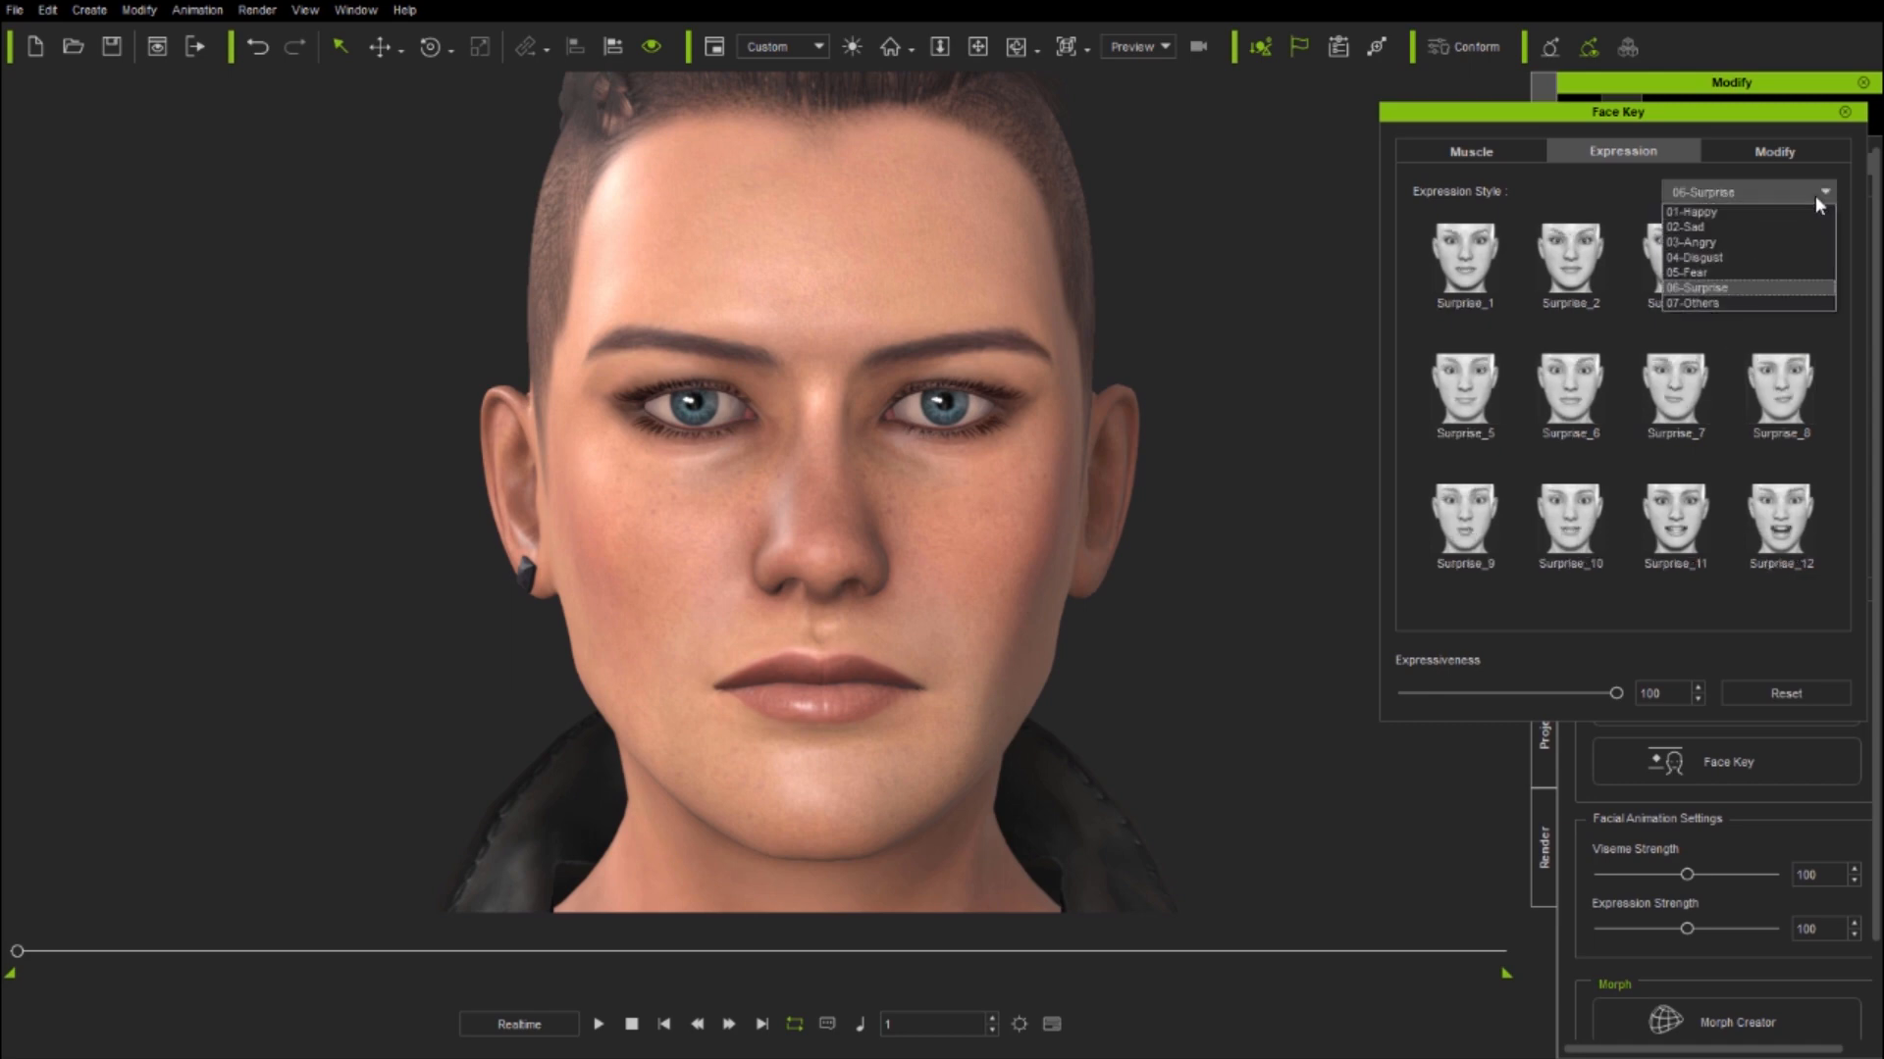
{"action": "left_click", "coordinate": [1719, 302]}
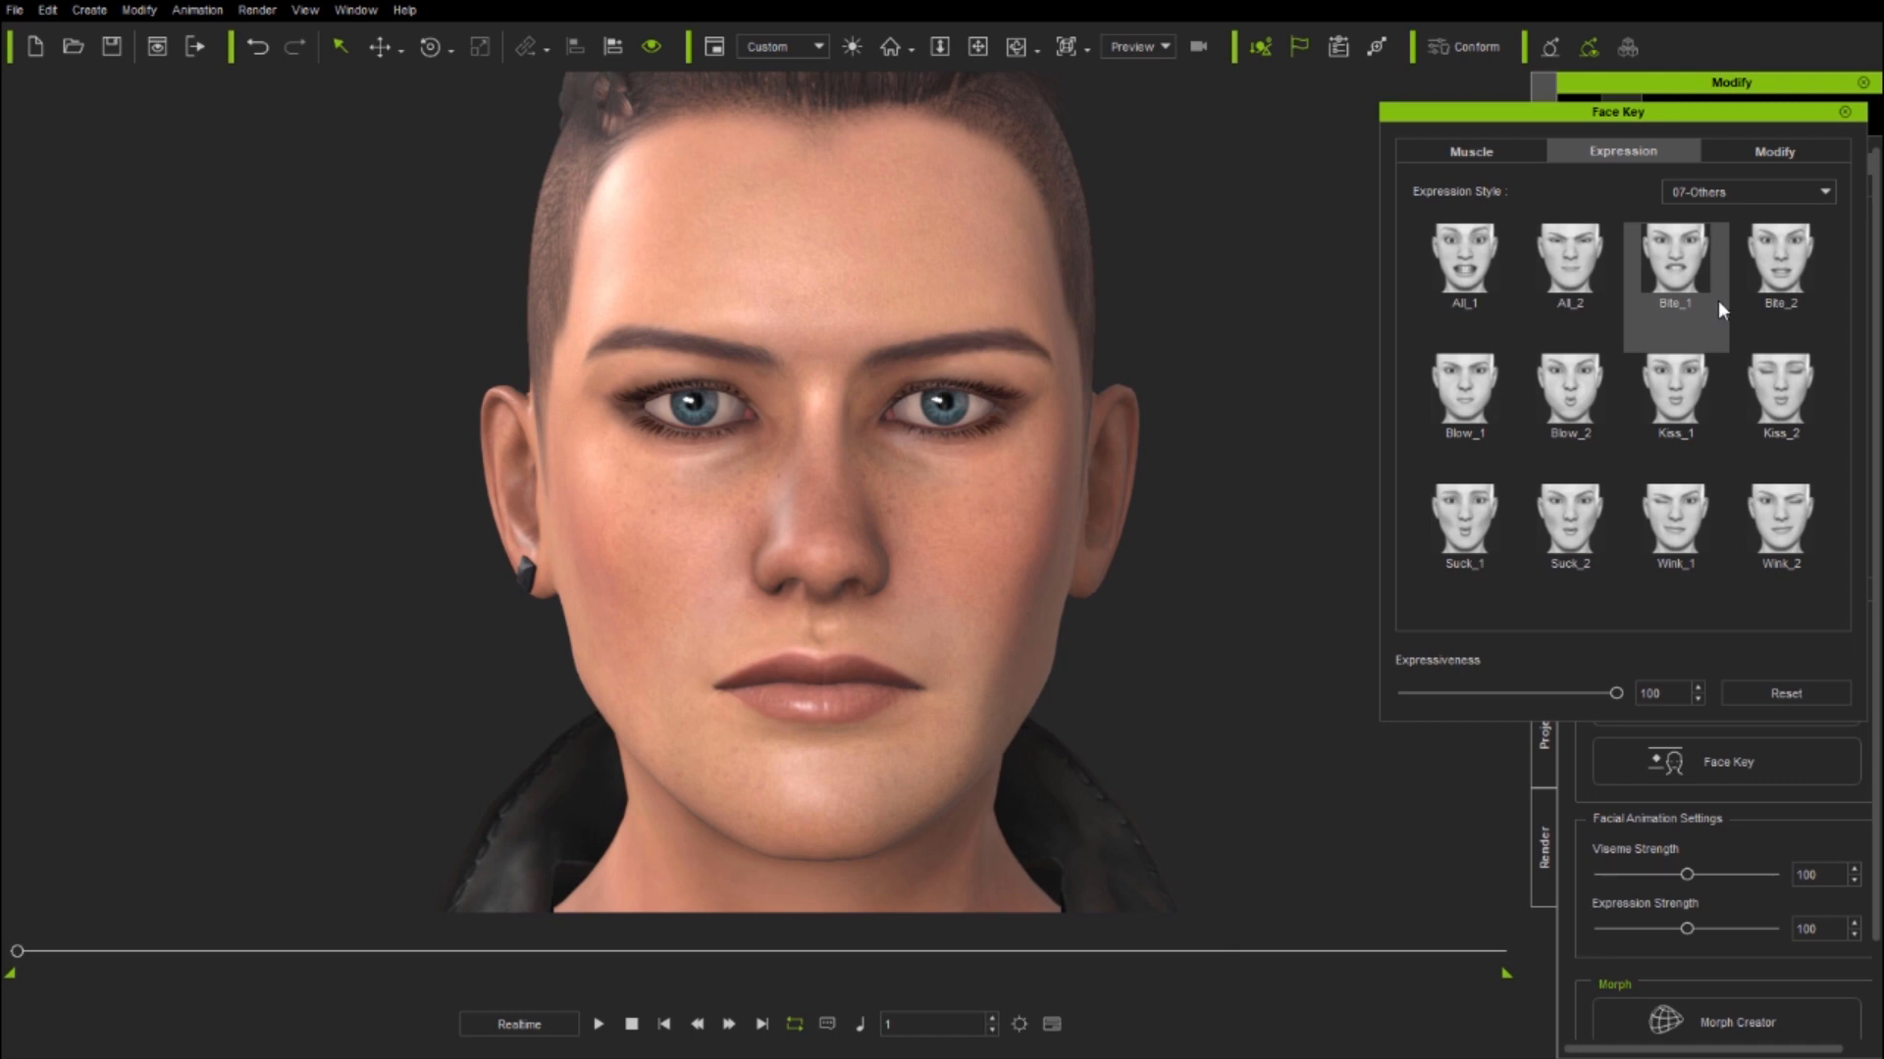
- Try the Happy_1, Happy_7 and Happy_12 presets from the 01-Happy style on the avatar's face
{"action": "left_click", "coordinate": [1821, 192]}
{"action": "left_click", "coordinate": [1752, 221]}
{"action": "left_click", "coordinate": [1465, 257]}
{"action": "left_click", "coordinate": [1676, 387]}
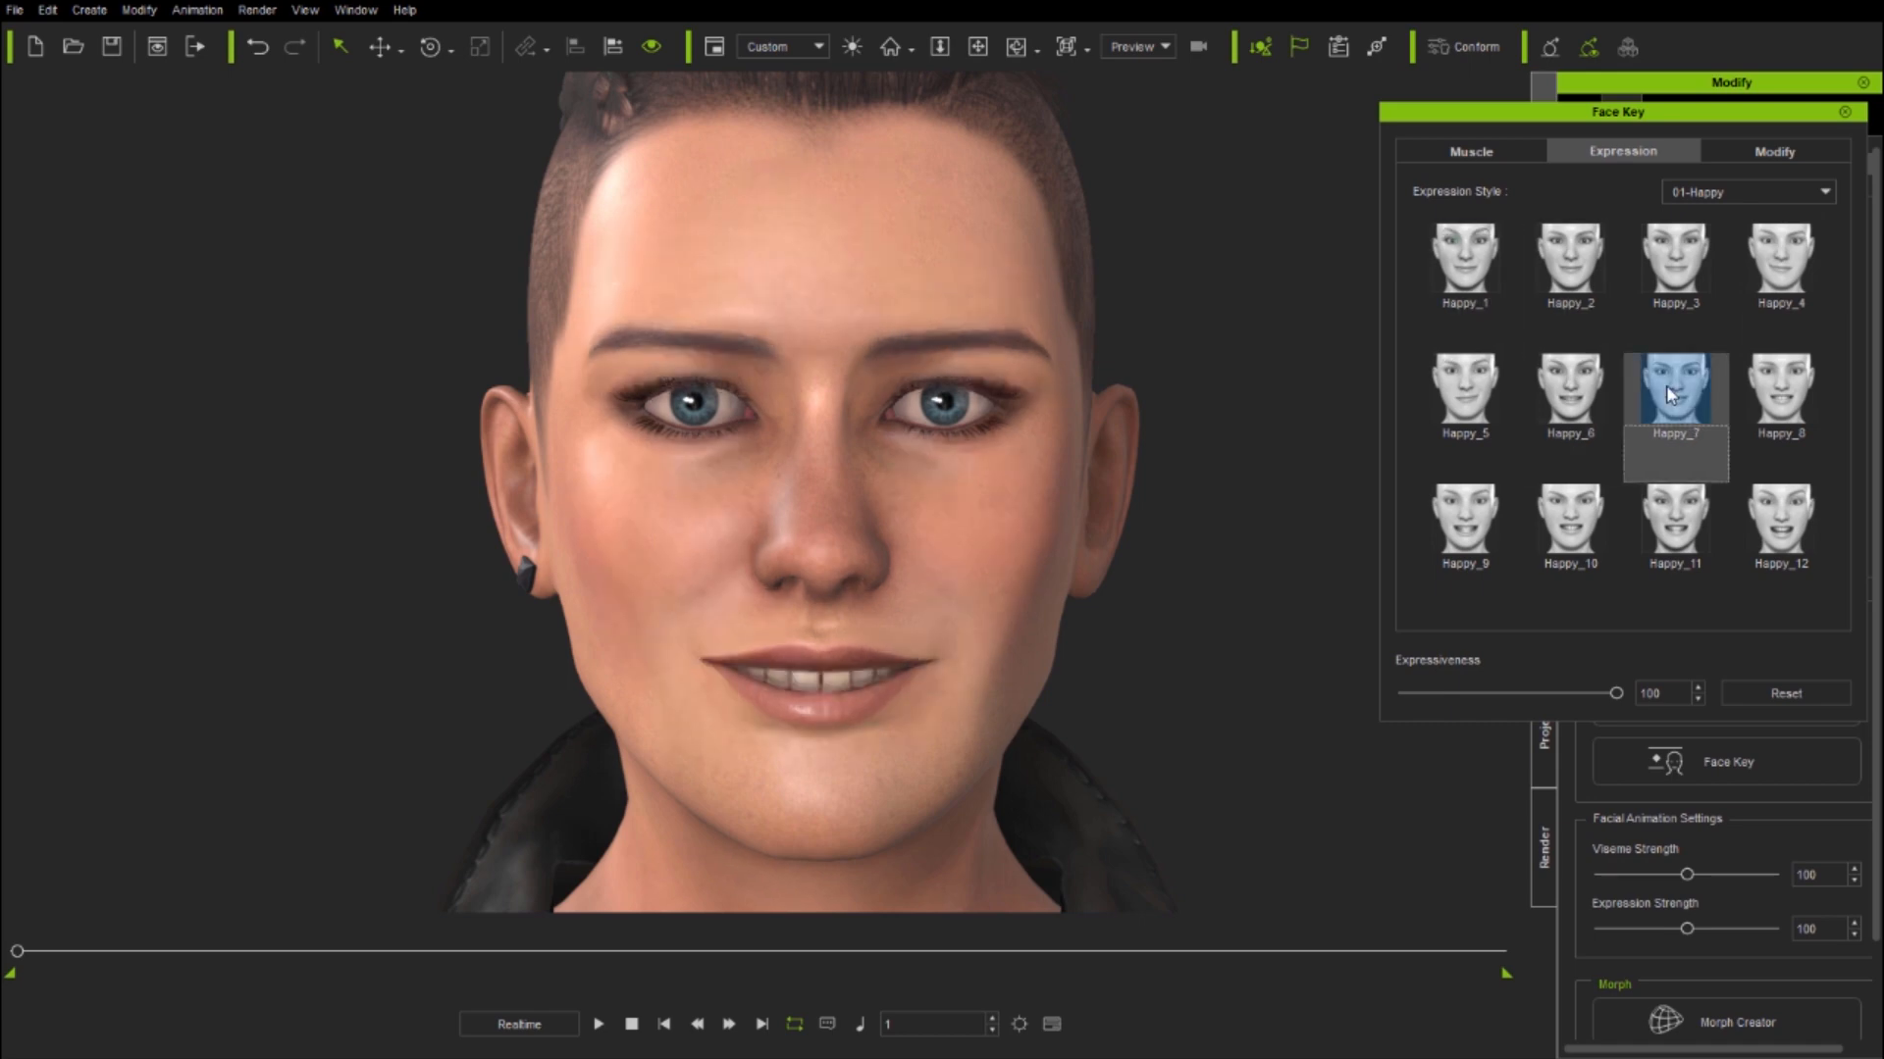
{"action": "left_click", "coordinate": [1790, 527]}
- Try the Sad_4, Sad_7 and Sad_9 presets from the 02-Sad style on the avatar's face
{"action": "left_click", "coordinate": [1822, 192]}
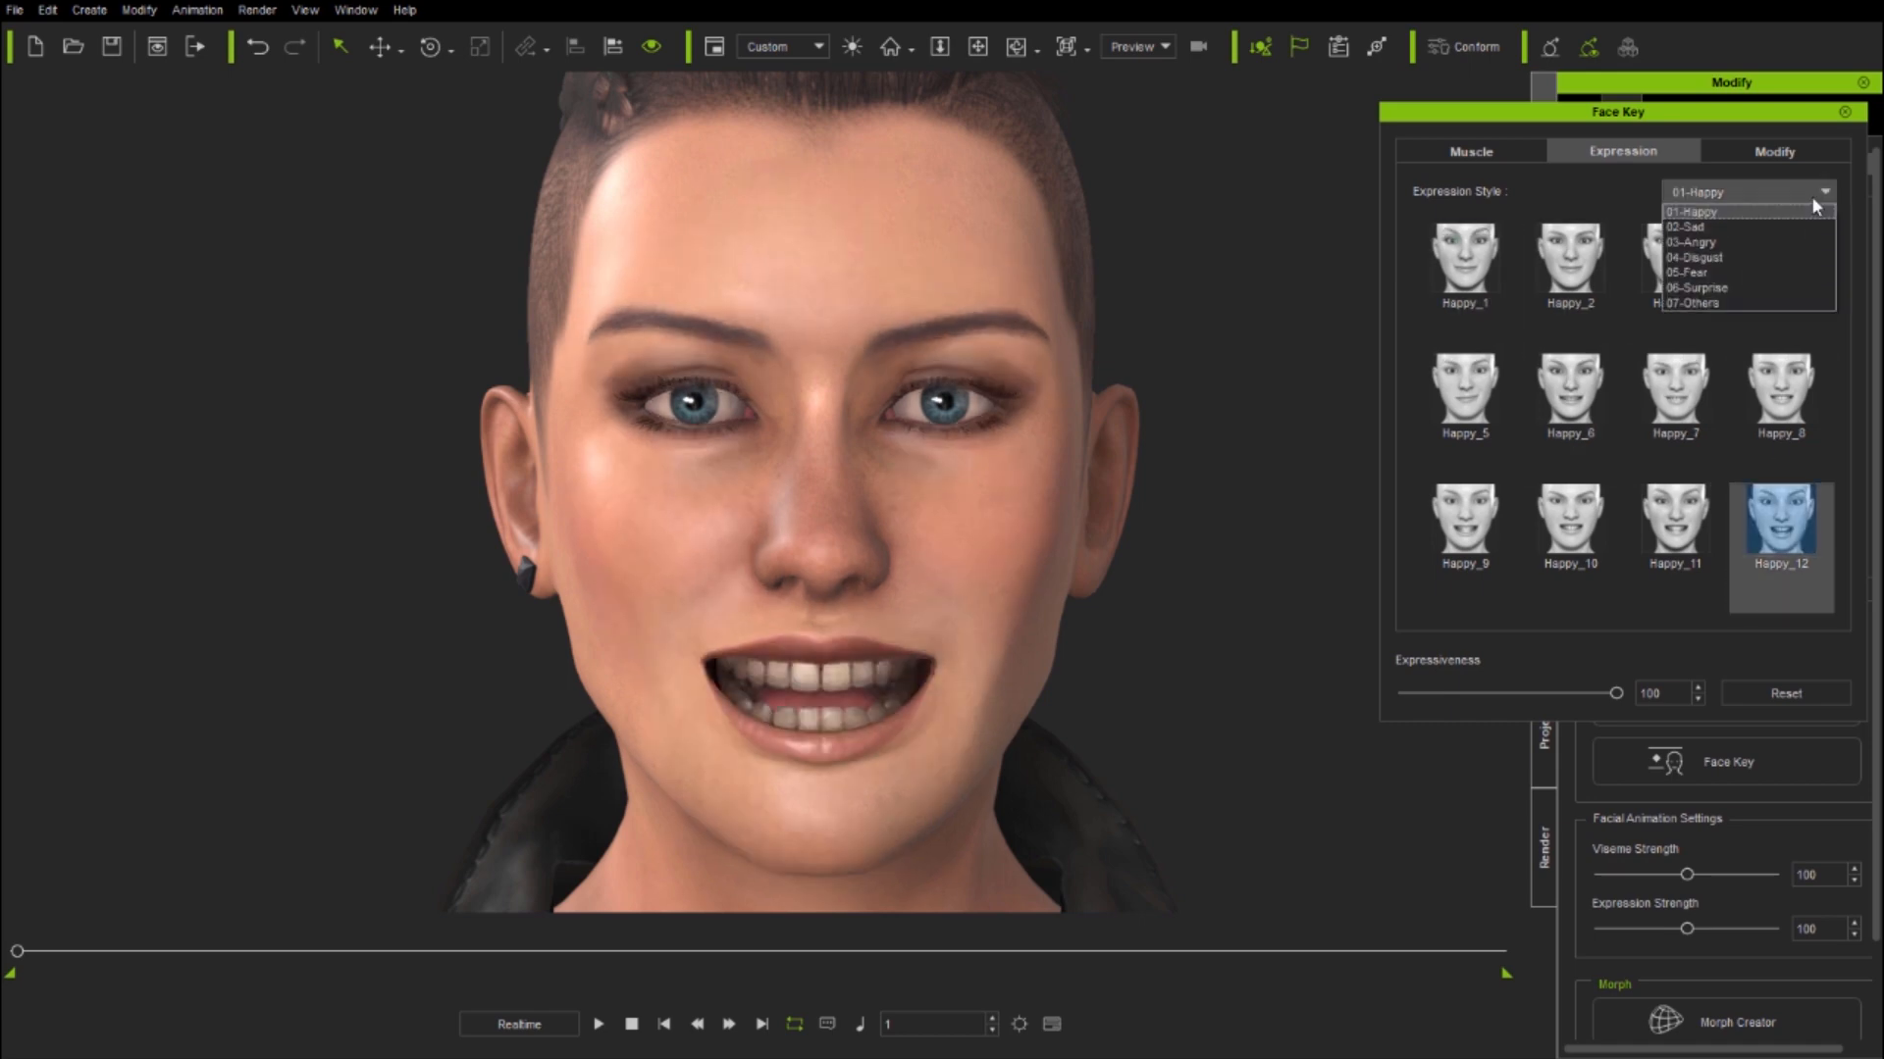
{"action": "left_click", "coordinate": [1726, 233]}
{"action": "left_click", "coordinate": [1815, 265]}
{"action": "left_click", "coordinate": [1678, 383]}
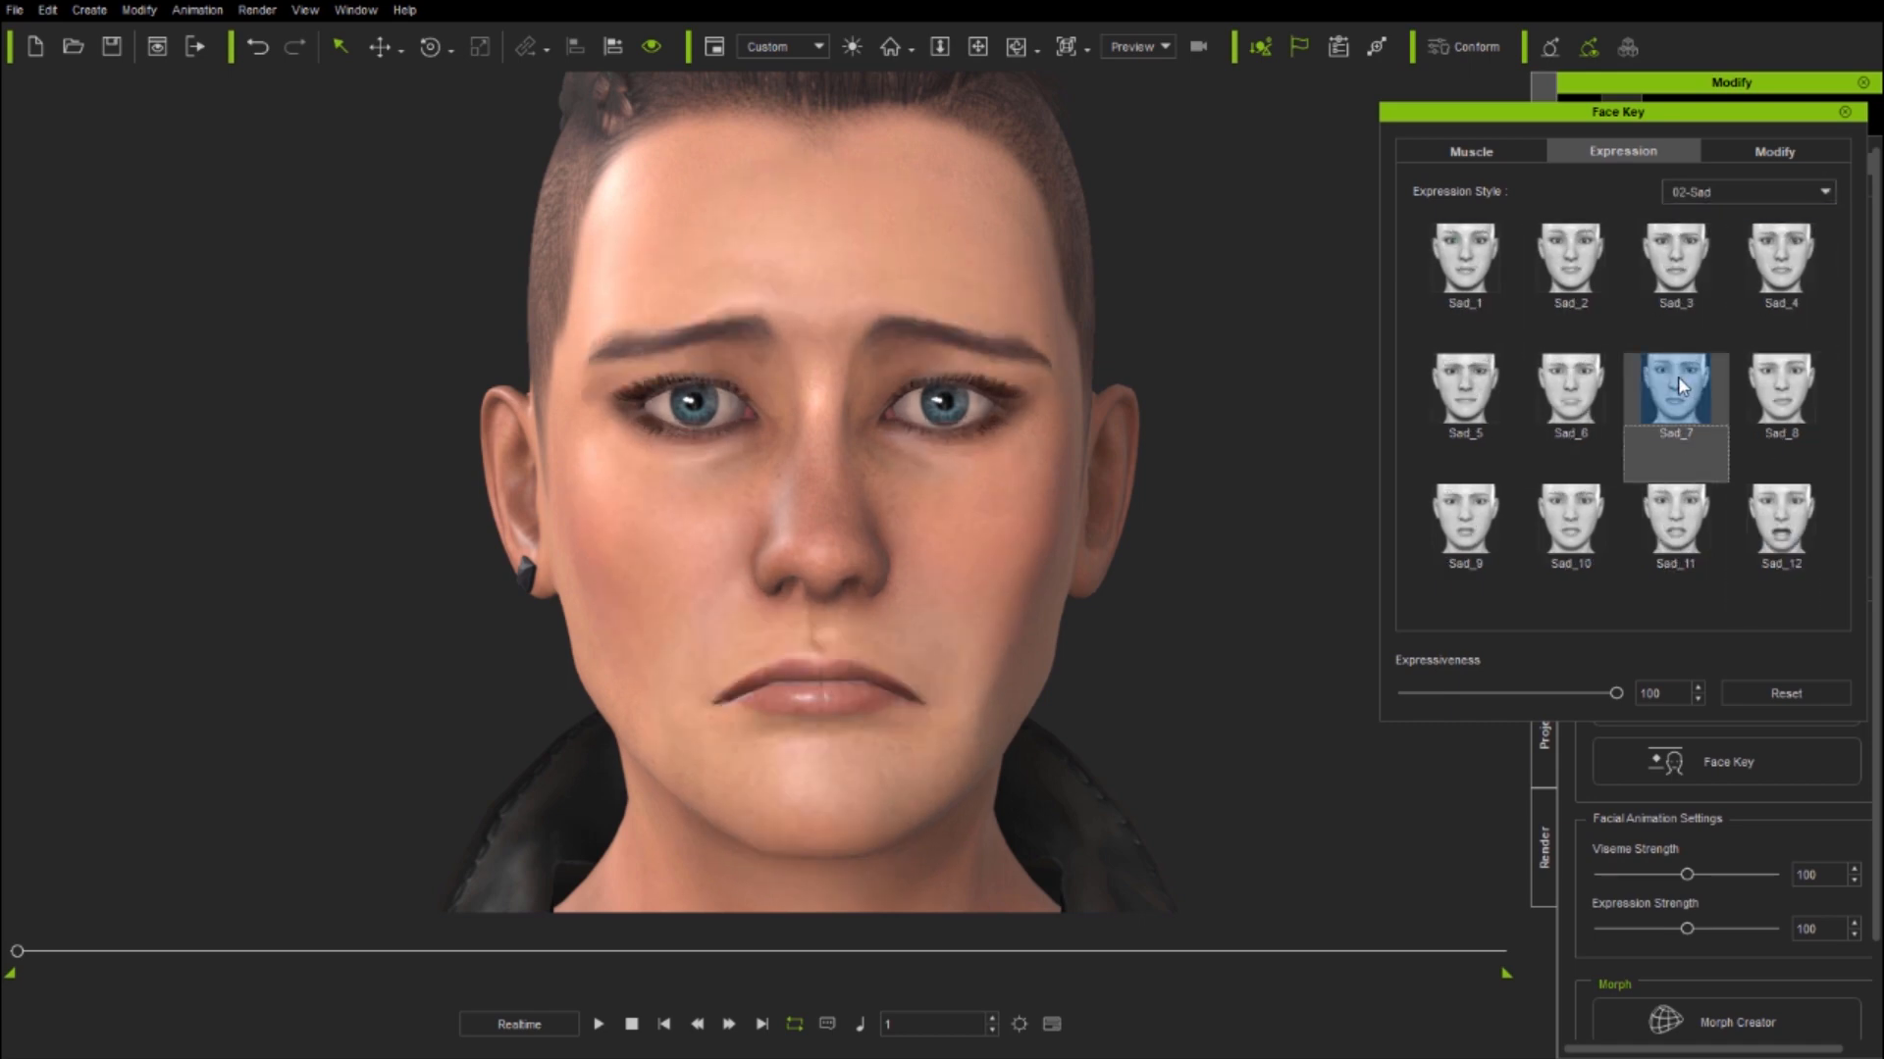
{"action": "left_click", "coordinate": [1483, 540]}
- Try the Angry_2, Angry_8 and Angry_12 presets from the 03-Angry style on the avatar's face
{"action": "left_click", "coordinate": [1817, 190]}
{"action": "left_click", "coordinate": [1719, 251]}
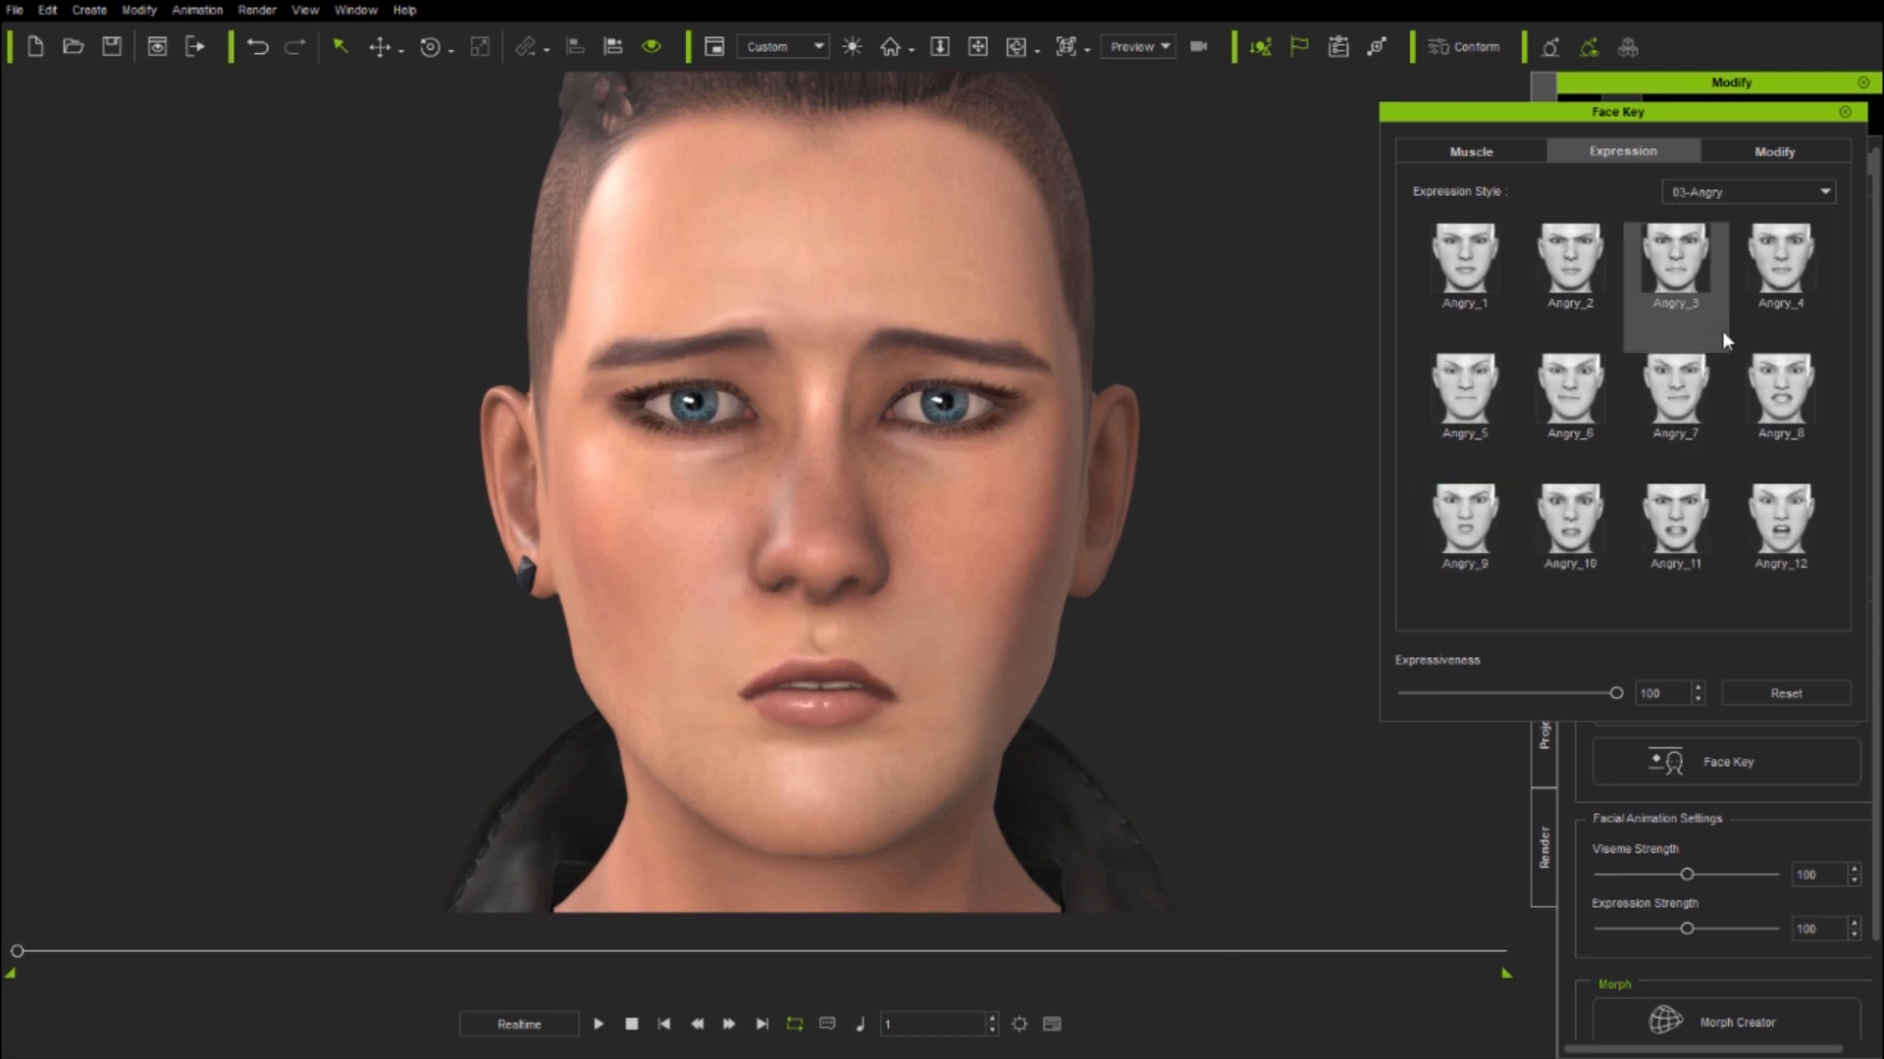
{"action": "left_click", "coordinate": [1566, 263]}
{"action": "left_click", "coordinate": [1776, 378]}
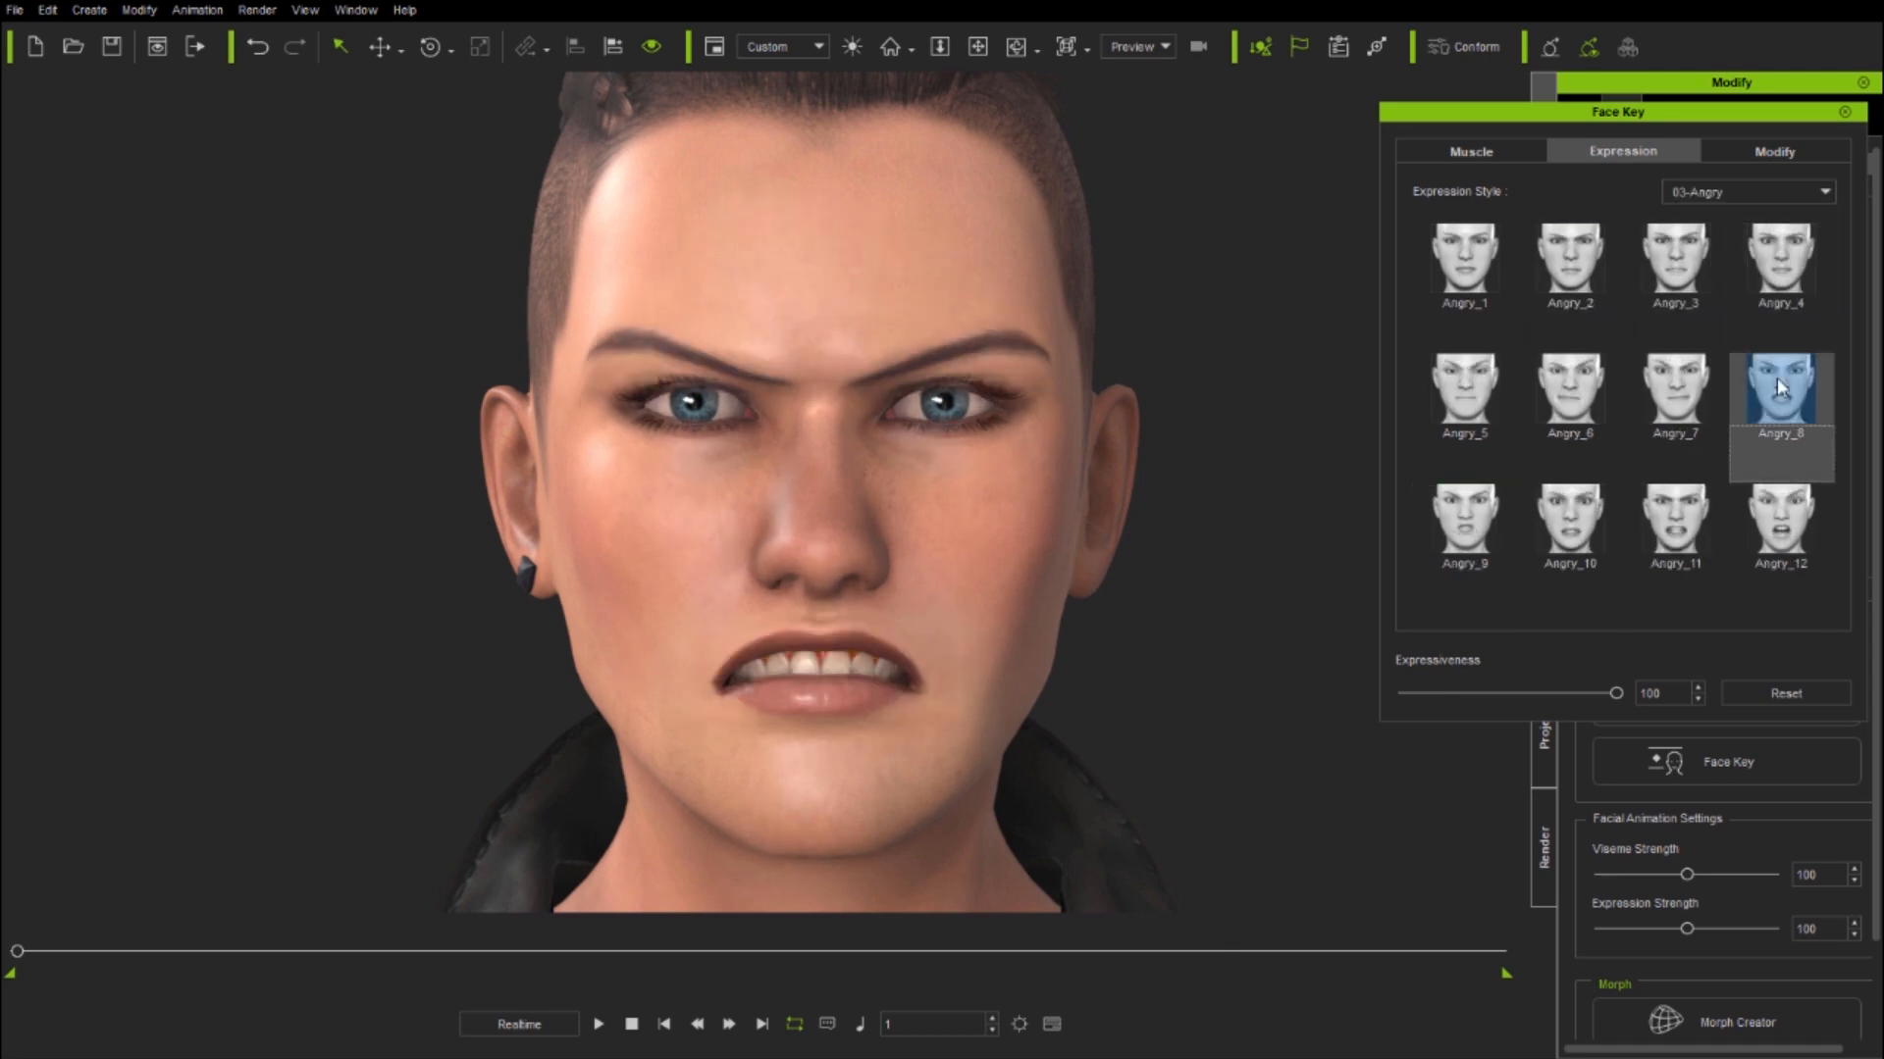
{"action": "left_click", "coordinate": [1797, 514]}
- Try the Disgust_2, Disgust_8 and Disgust_11 presets from the 04-Disgust style on the avatar's face
{"action": "left_click", "coordinate": [1810, 190]}
{"action": "left_click", "coordinate": [1734, 245]}
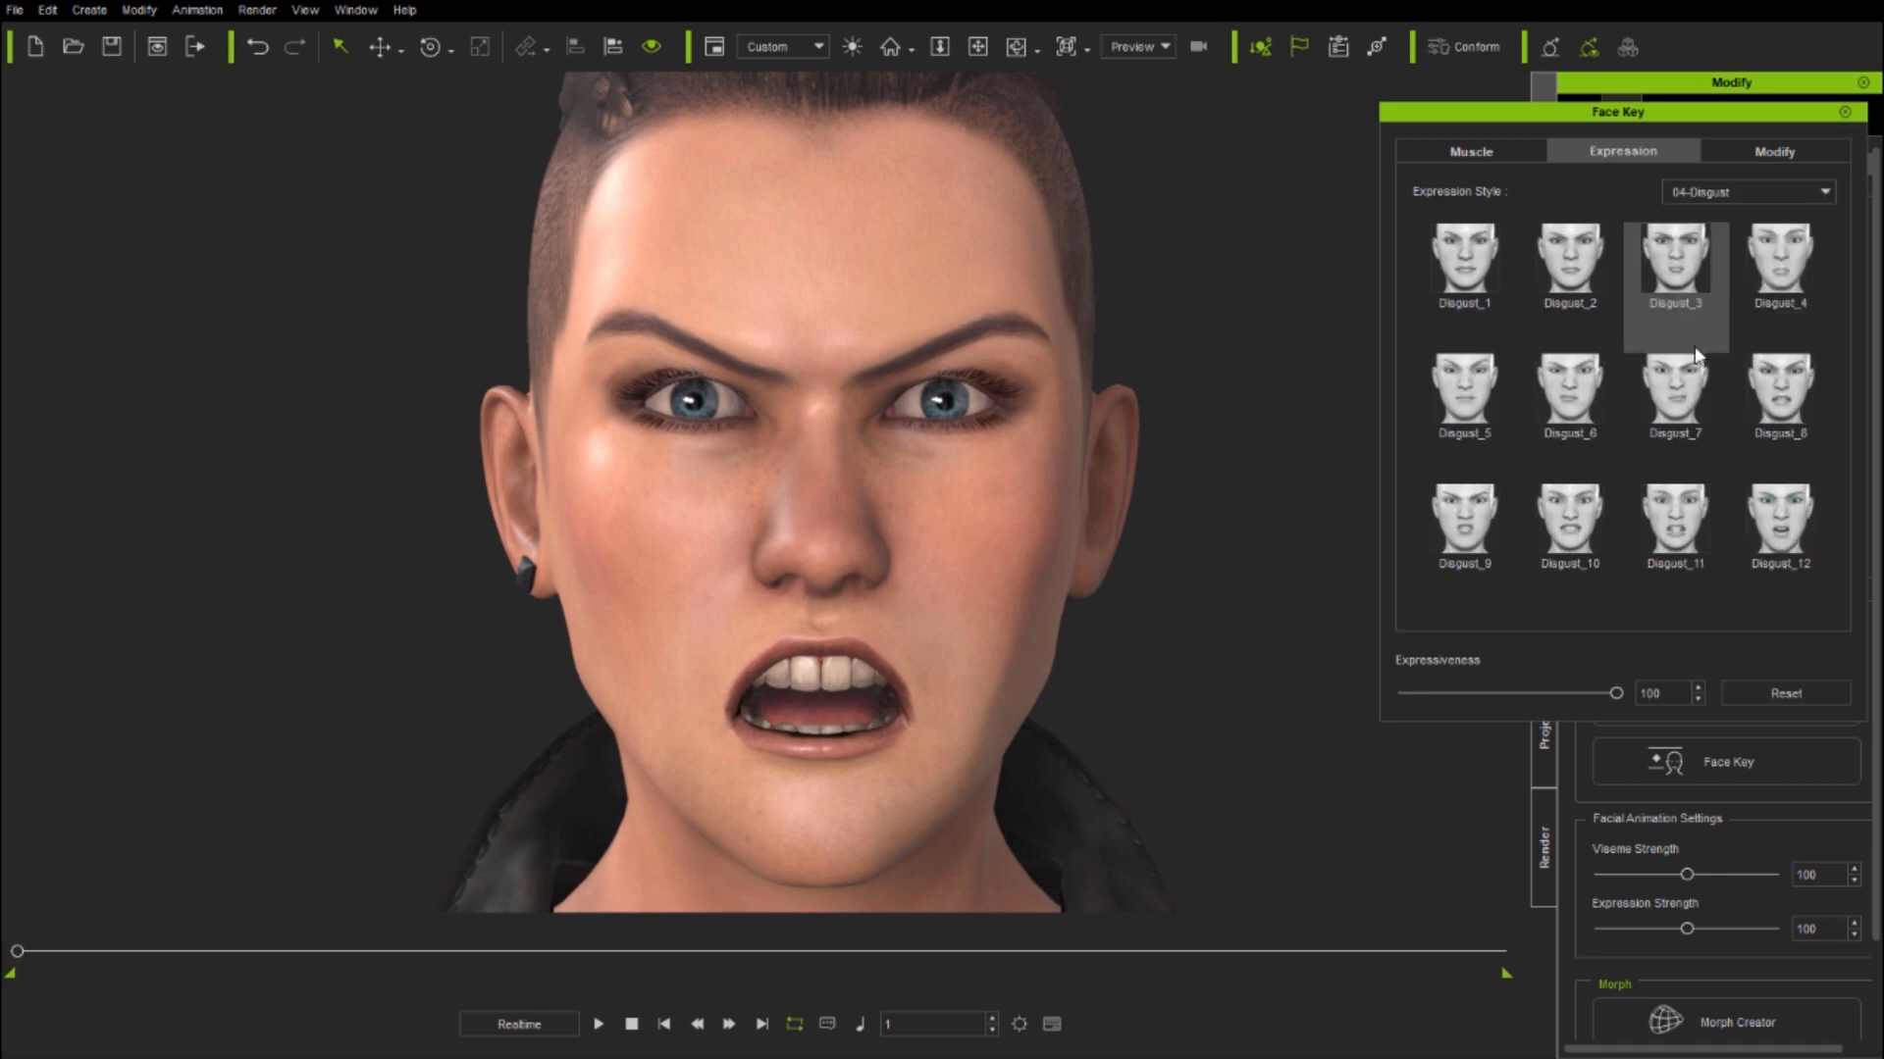
{"action": "left_click", "coordinate": [1568, 245]}
{"action": "left_click", "coordinate": [1775, 393]}
{"action": "left_click", "coordinate": [1675, 520]}
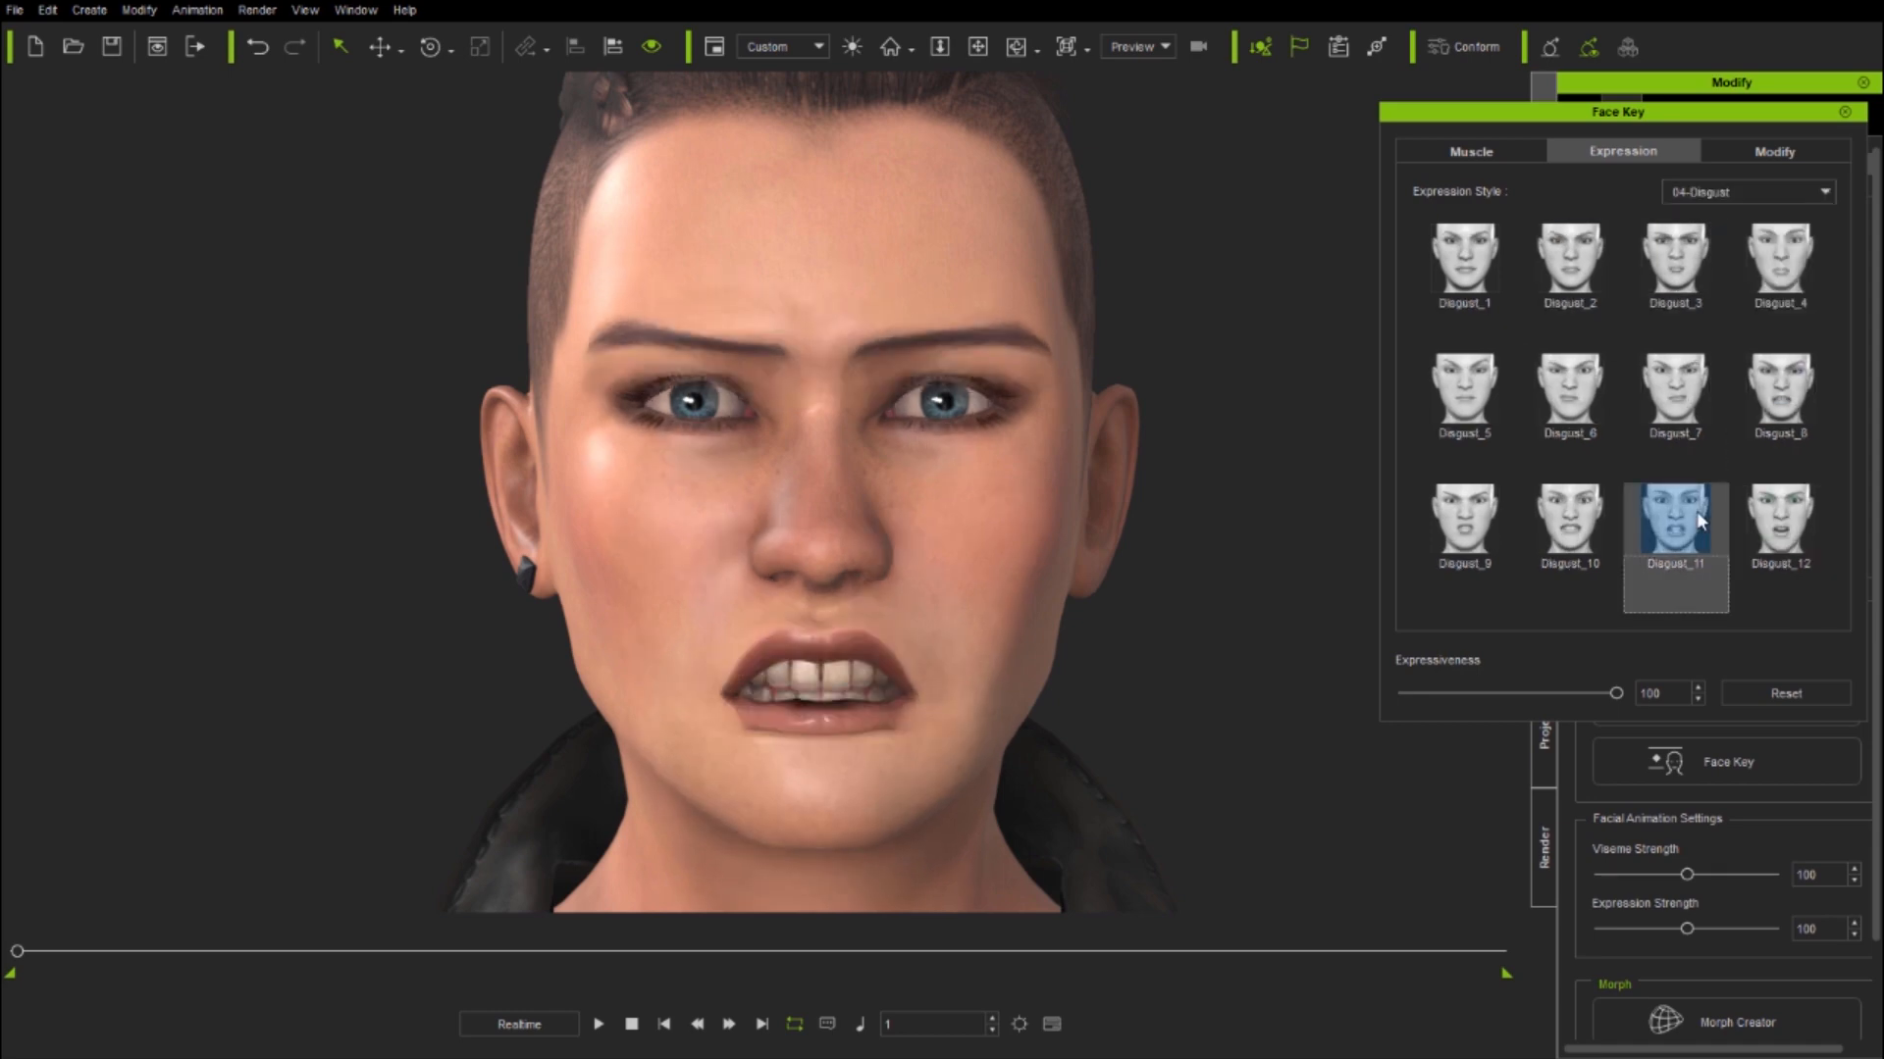
- Try the Fear_1, Fear_6 and Fear_12 presets from the 05-Fear style on the avatar's face
{"action": "left_click", "coordinate": [1810, 193]}
{"action": "left_click", "coordinate": [1730, 272]}
{"action": "left_click", "coordinate": [1465, 257]}
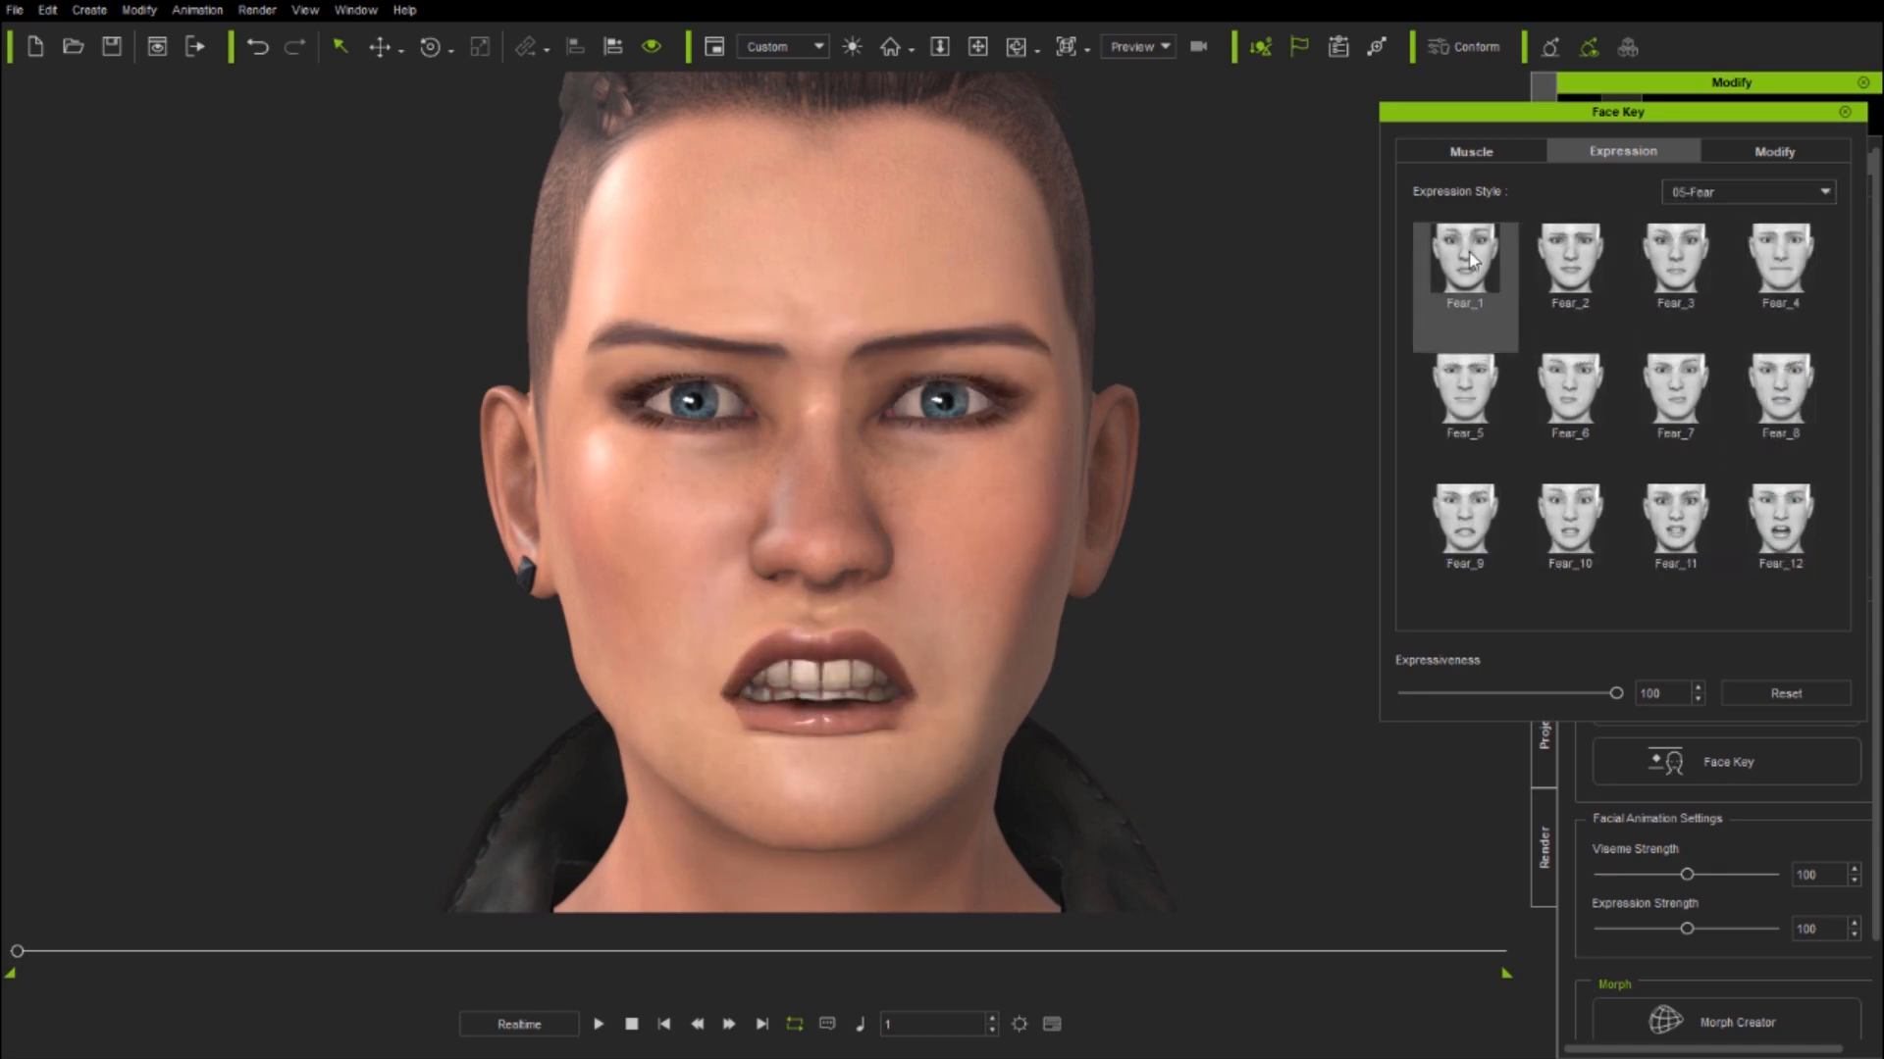
{"action": "left_click", "coordinate": [1572, 389]}
{"action": "left_click", "coordinate": [1780, 520]}
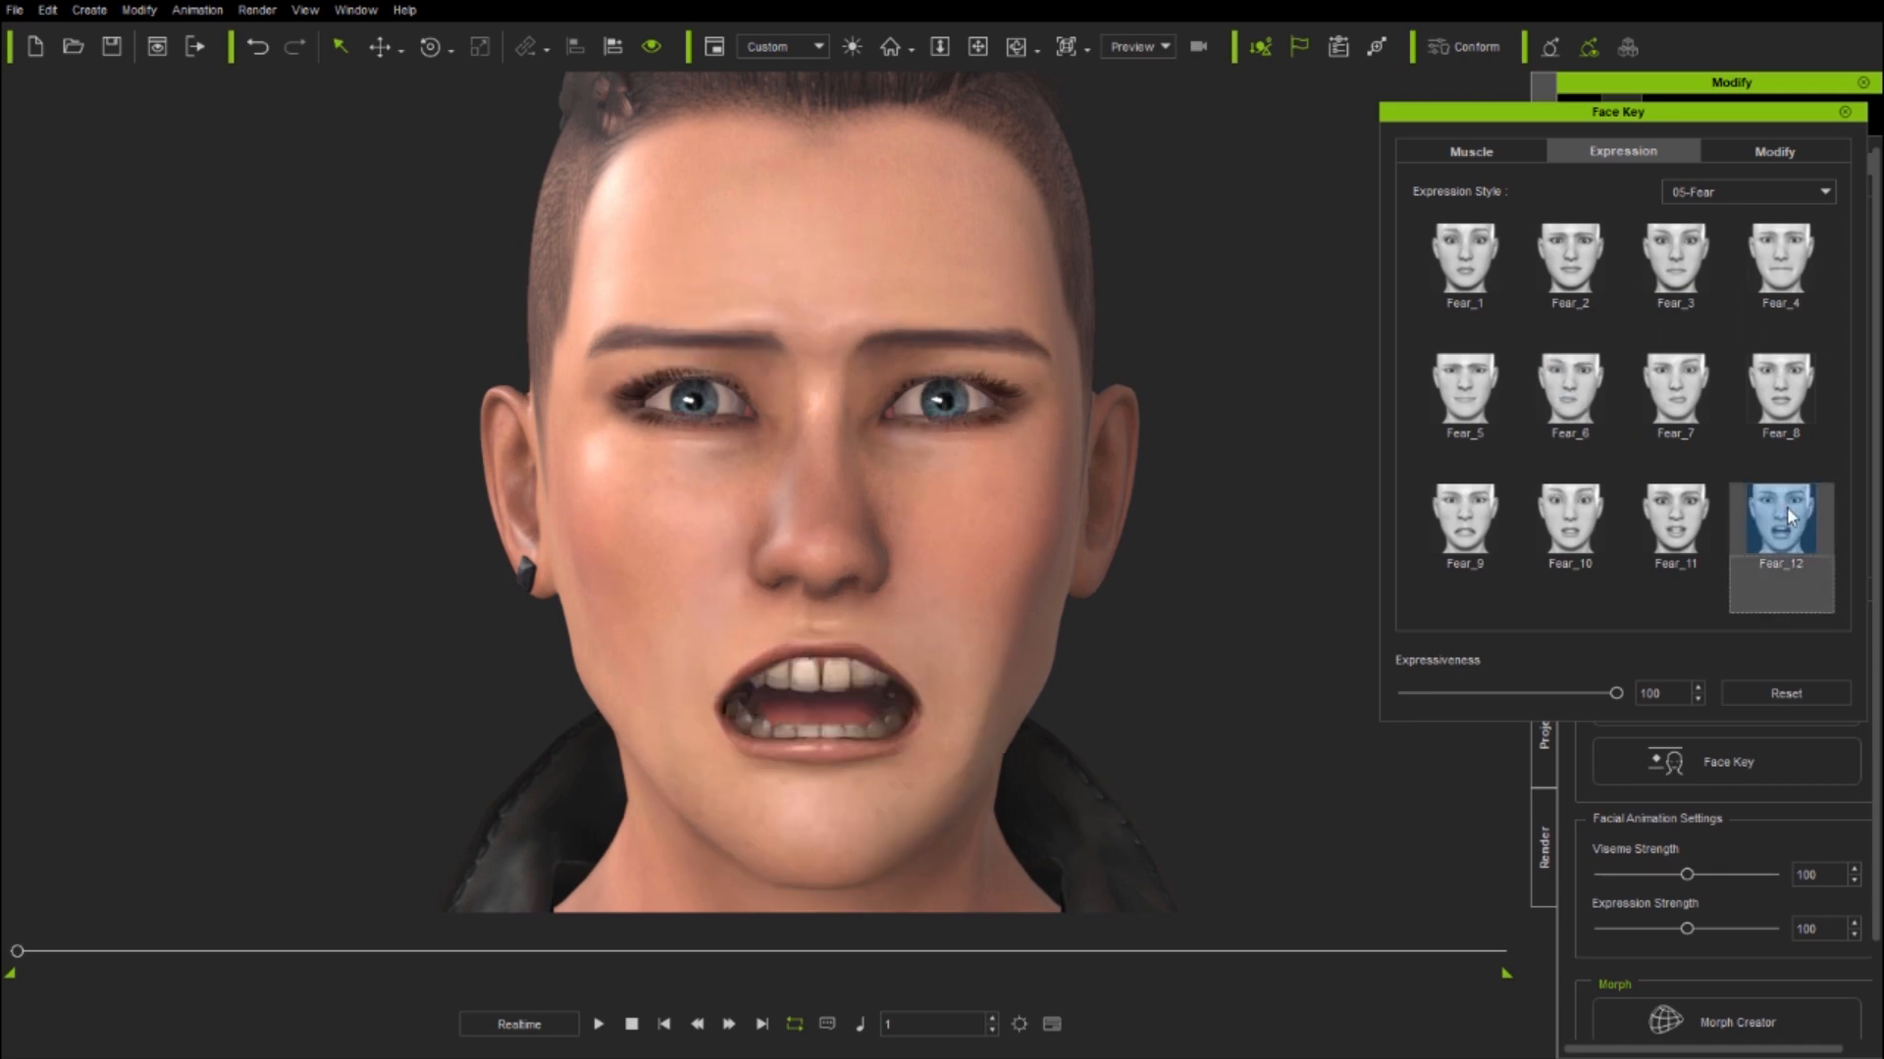
- Try the Surprise_2, Surprise_6 and Surprise_11 presets from the 06-Surprise style on the avatar's face
{"action": "left_click", "coordinate": [1821, 192]}
{"action": "left_click", "coordinate": [1726, 284]}
{"action": "left_click", "coordinate": [1570, 257]}
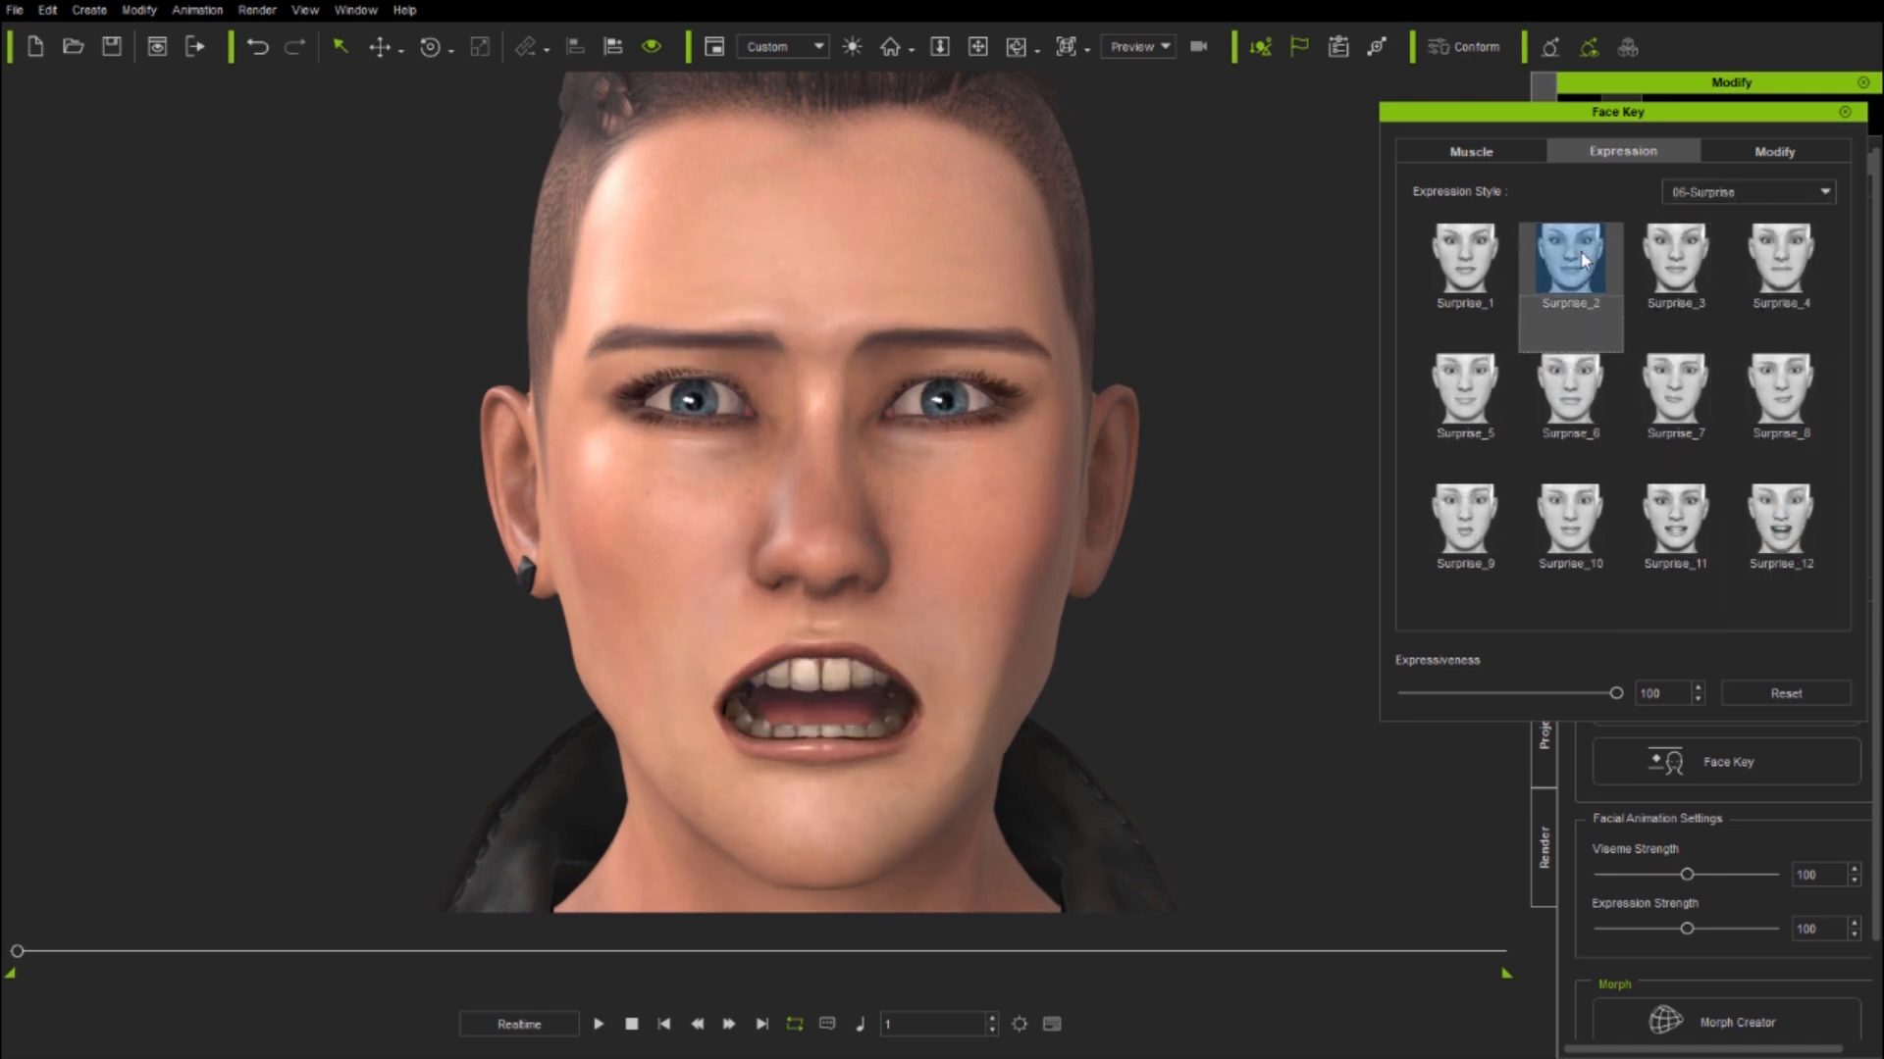
{"action": "left_click", "coordinate": [1576, 396]}
{"action": "left_click", "coordinate": [1689, 525]}
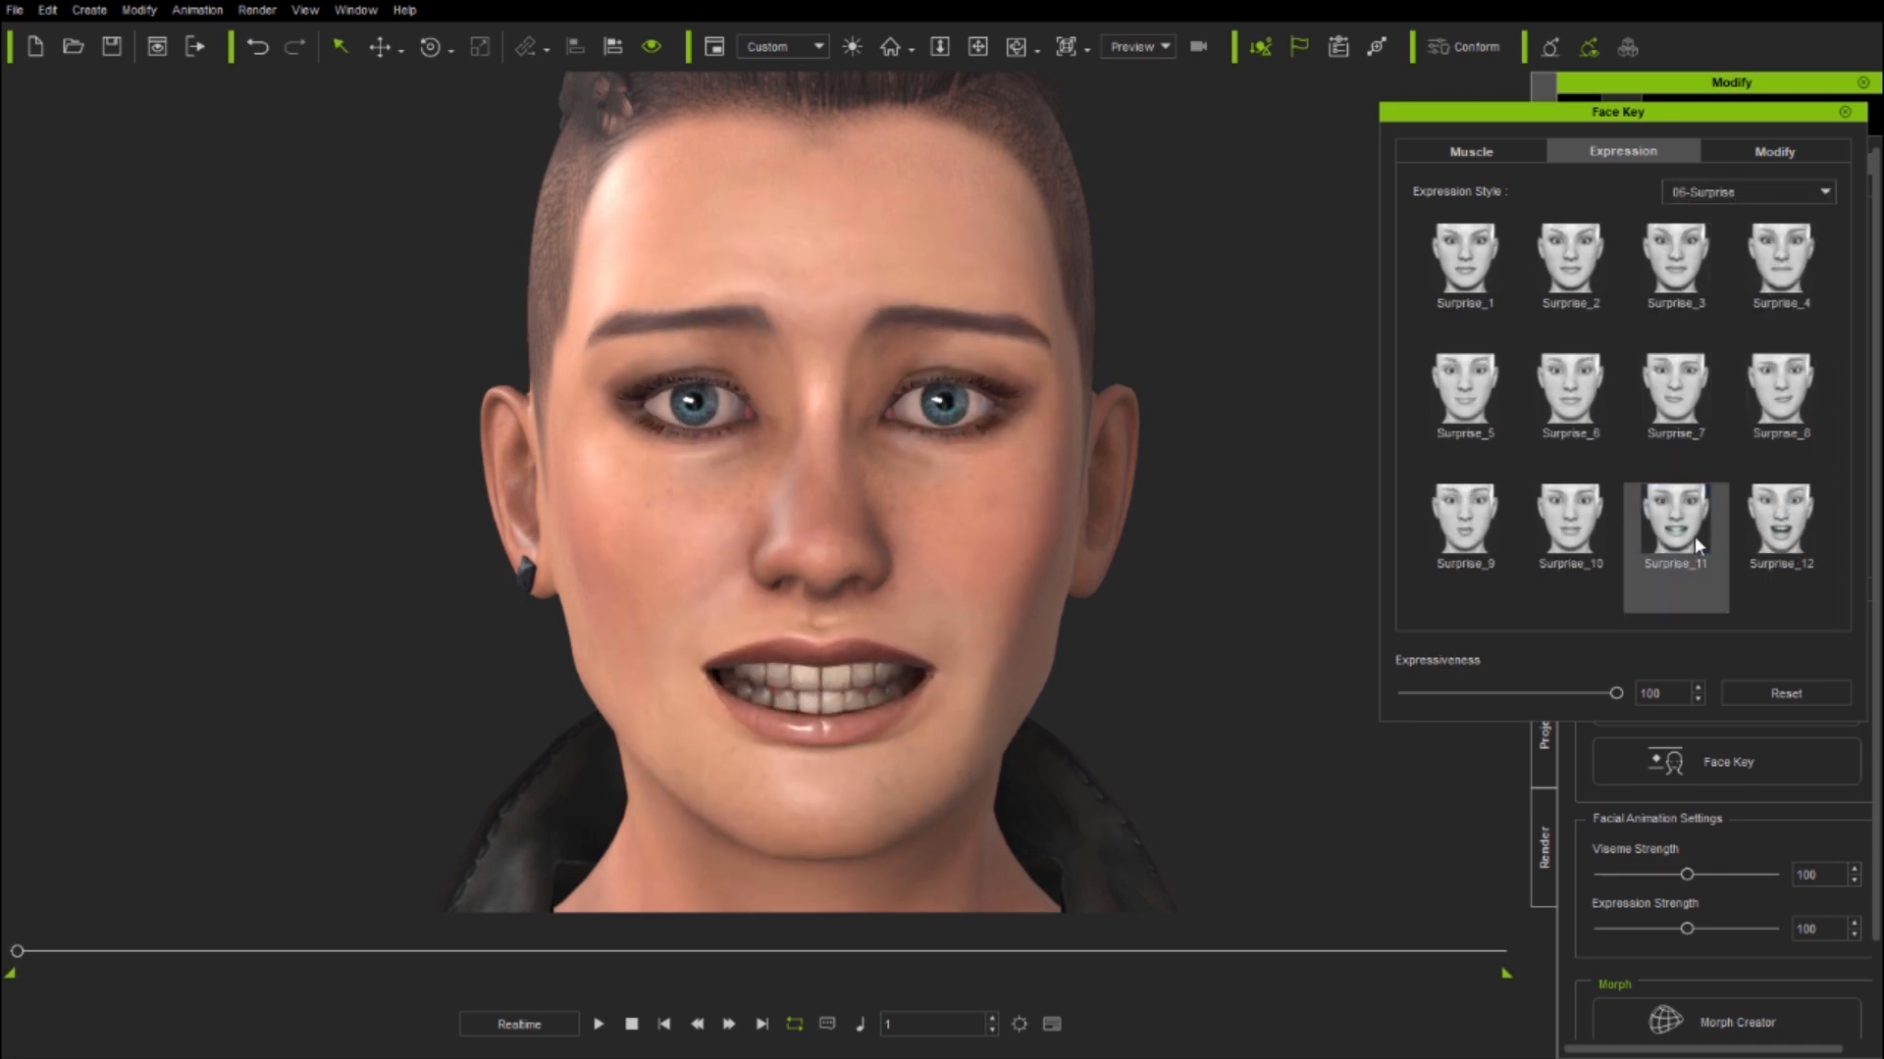
- Try the Blow_2, Suck_1 and Wink_2 presets from the 07-Others style on the avatar's face
{"action": "left_click", "coordinate": [1822, 192]}
{"action": "left_click", "coordinate": [1712, 299]}
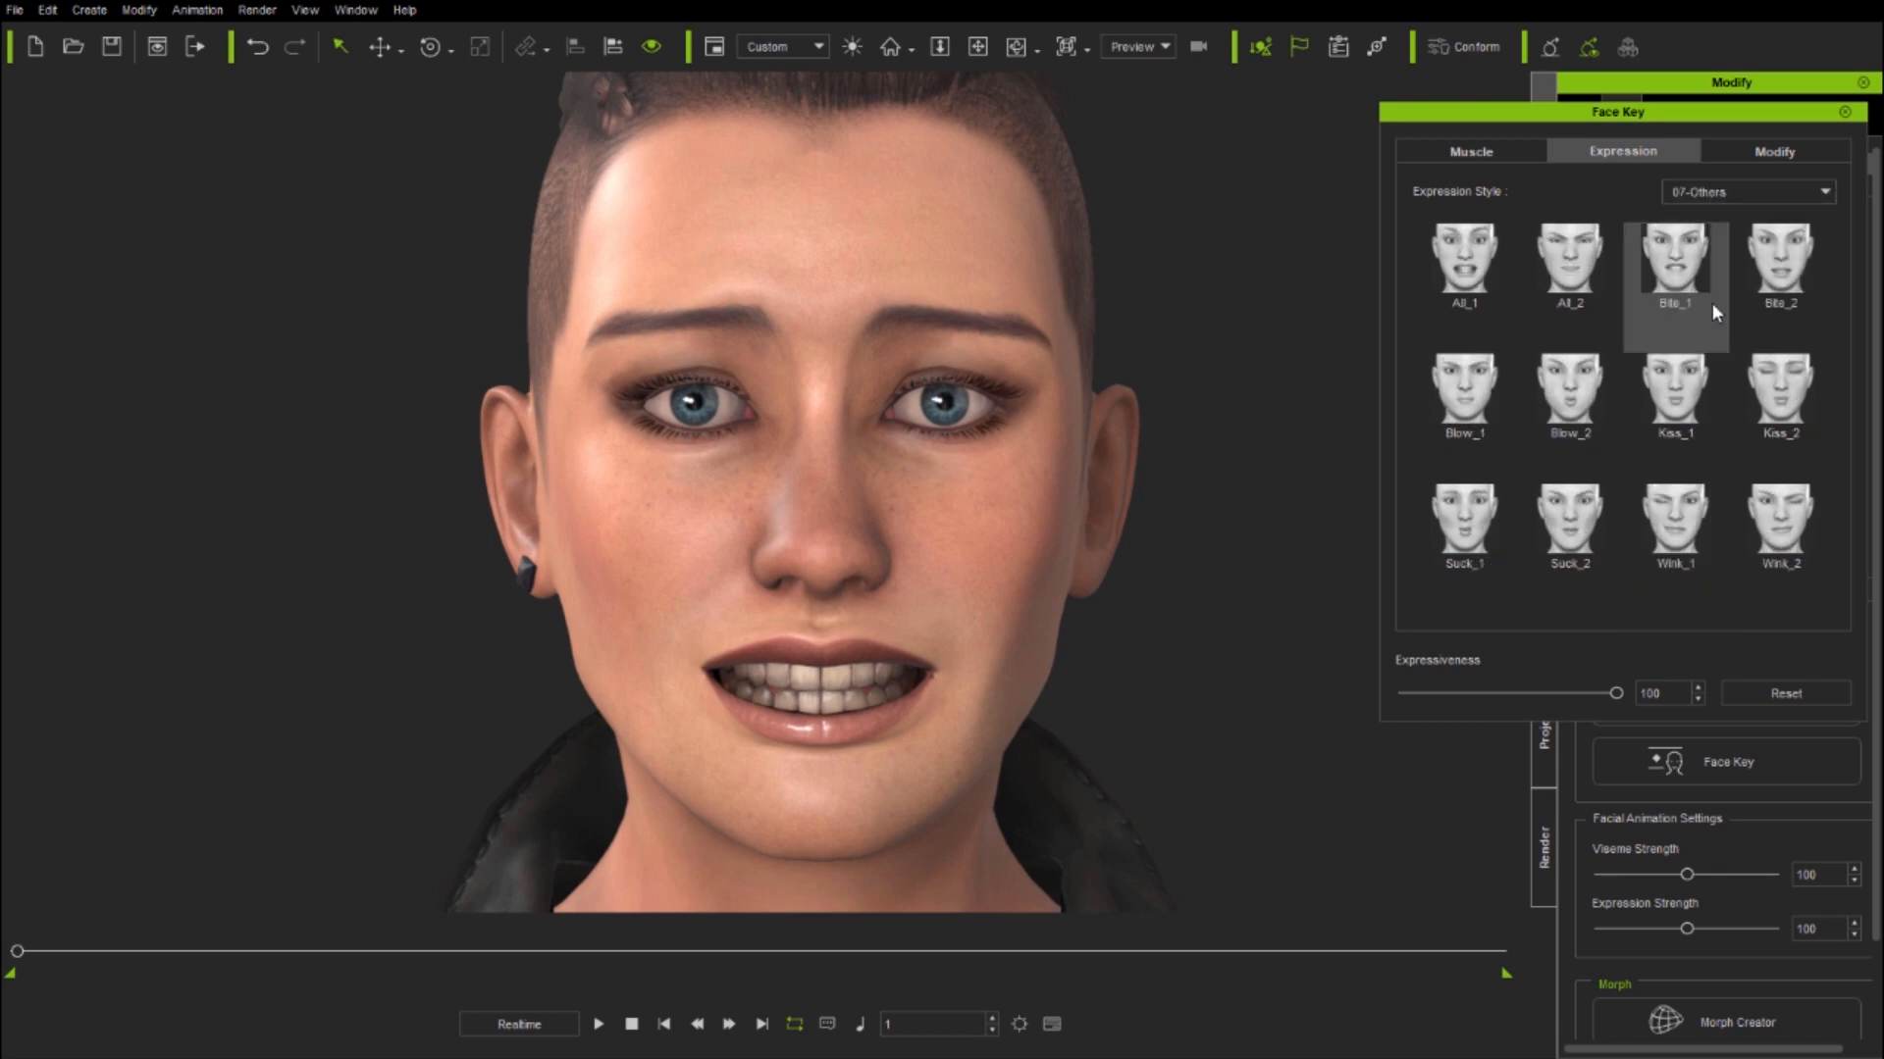
{"action": "left_click", "coordinate": [1574, 417]}
{"action": "left_click", "coordinate": [1463, 525]}
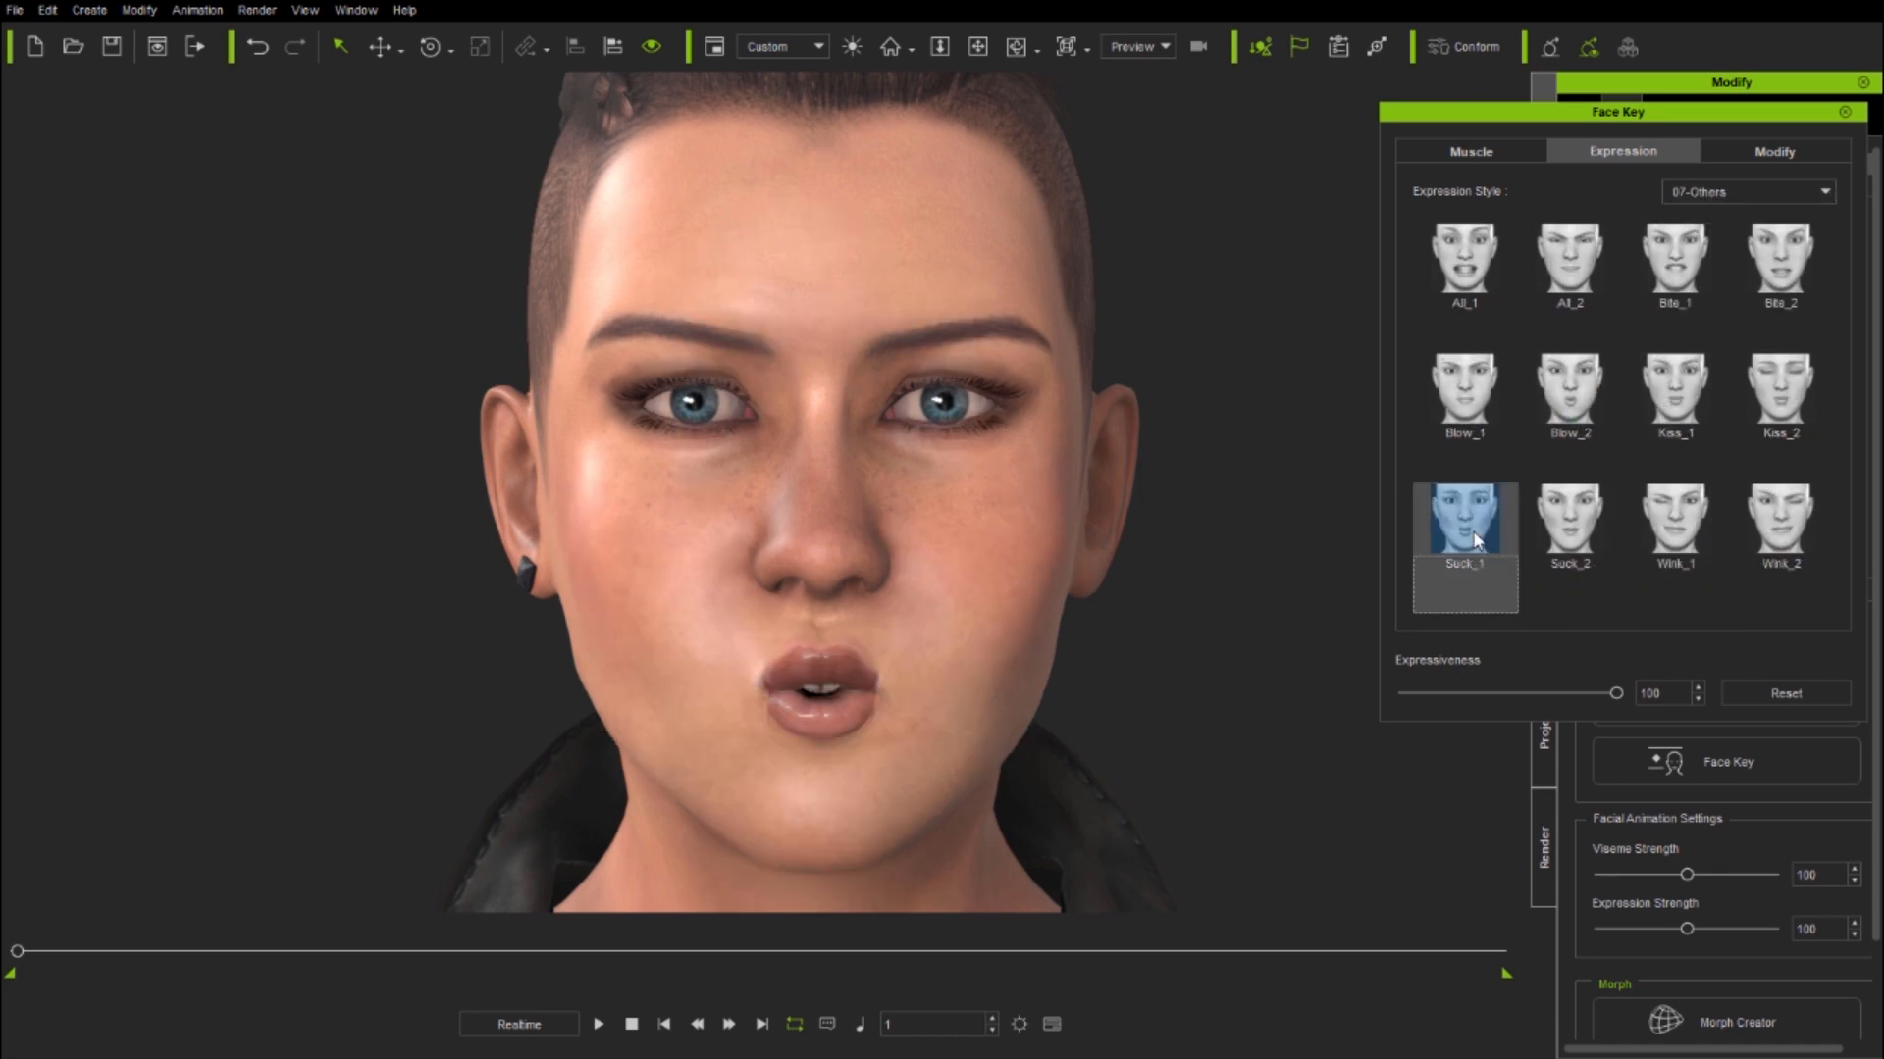
{"action": "left_click", "coordinate": [1781, 520]}
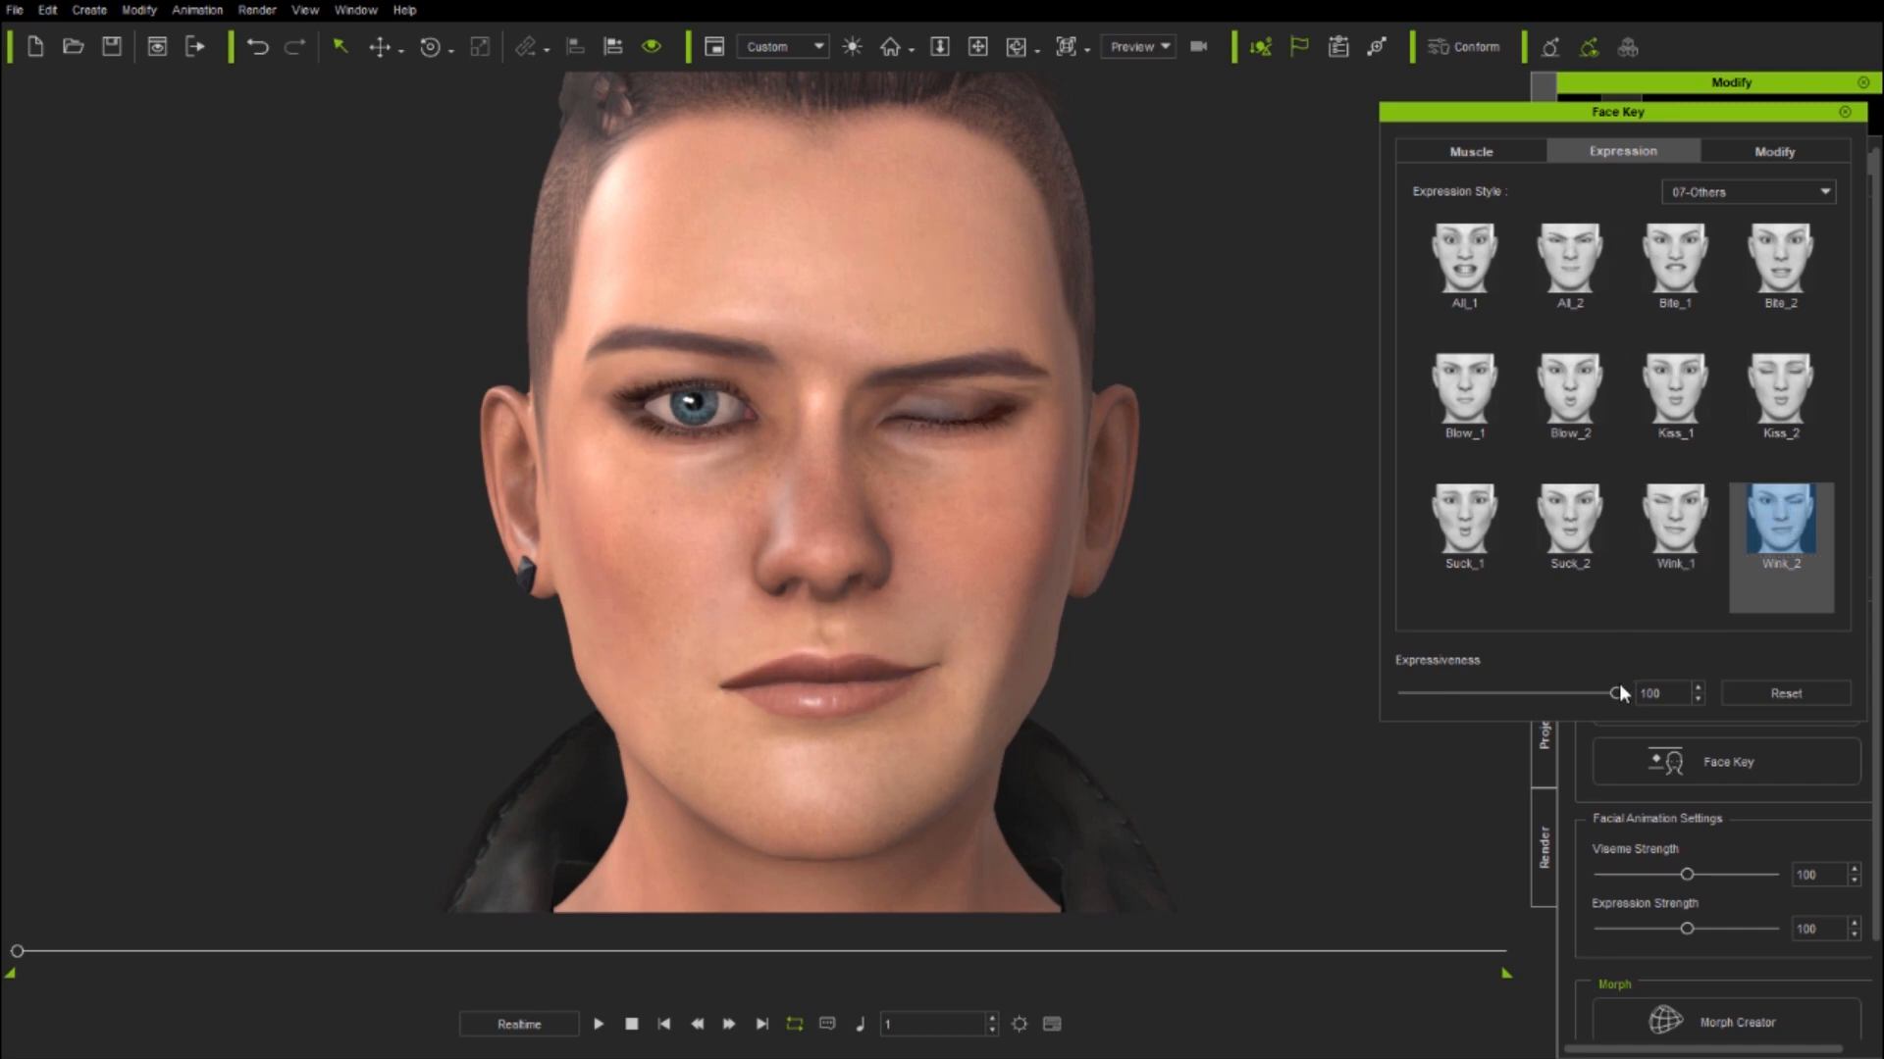
- Vary the expressiveness of the wink back to 100, apply the Blow_2 preset and reset the expression
{"action": "mouse_move", "coordinate": [1616, 694]}
{"action": "left_mouse_down"}
{"action": "mouse_move", "coordinate": [1357, 708]}
{"action": "mouse_move", "coordinate": [1639, 696]}
{"action": "left_mouse_up"}
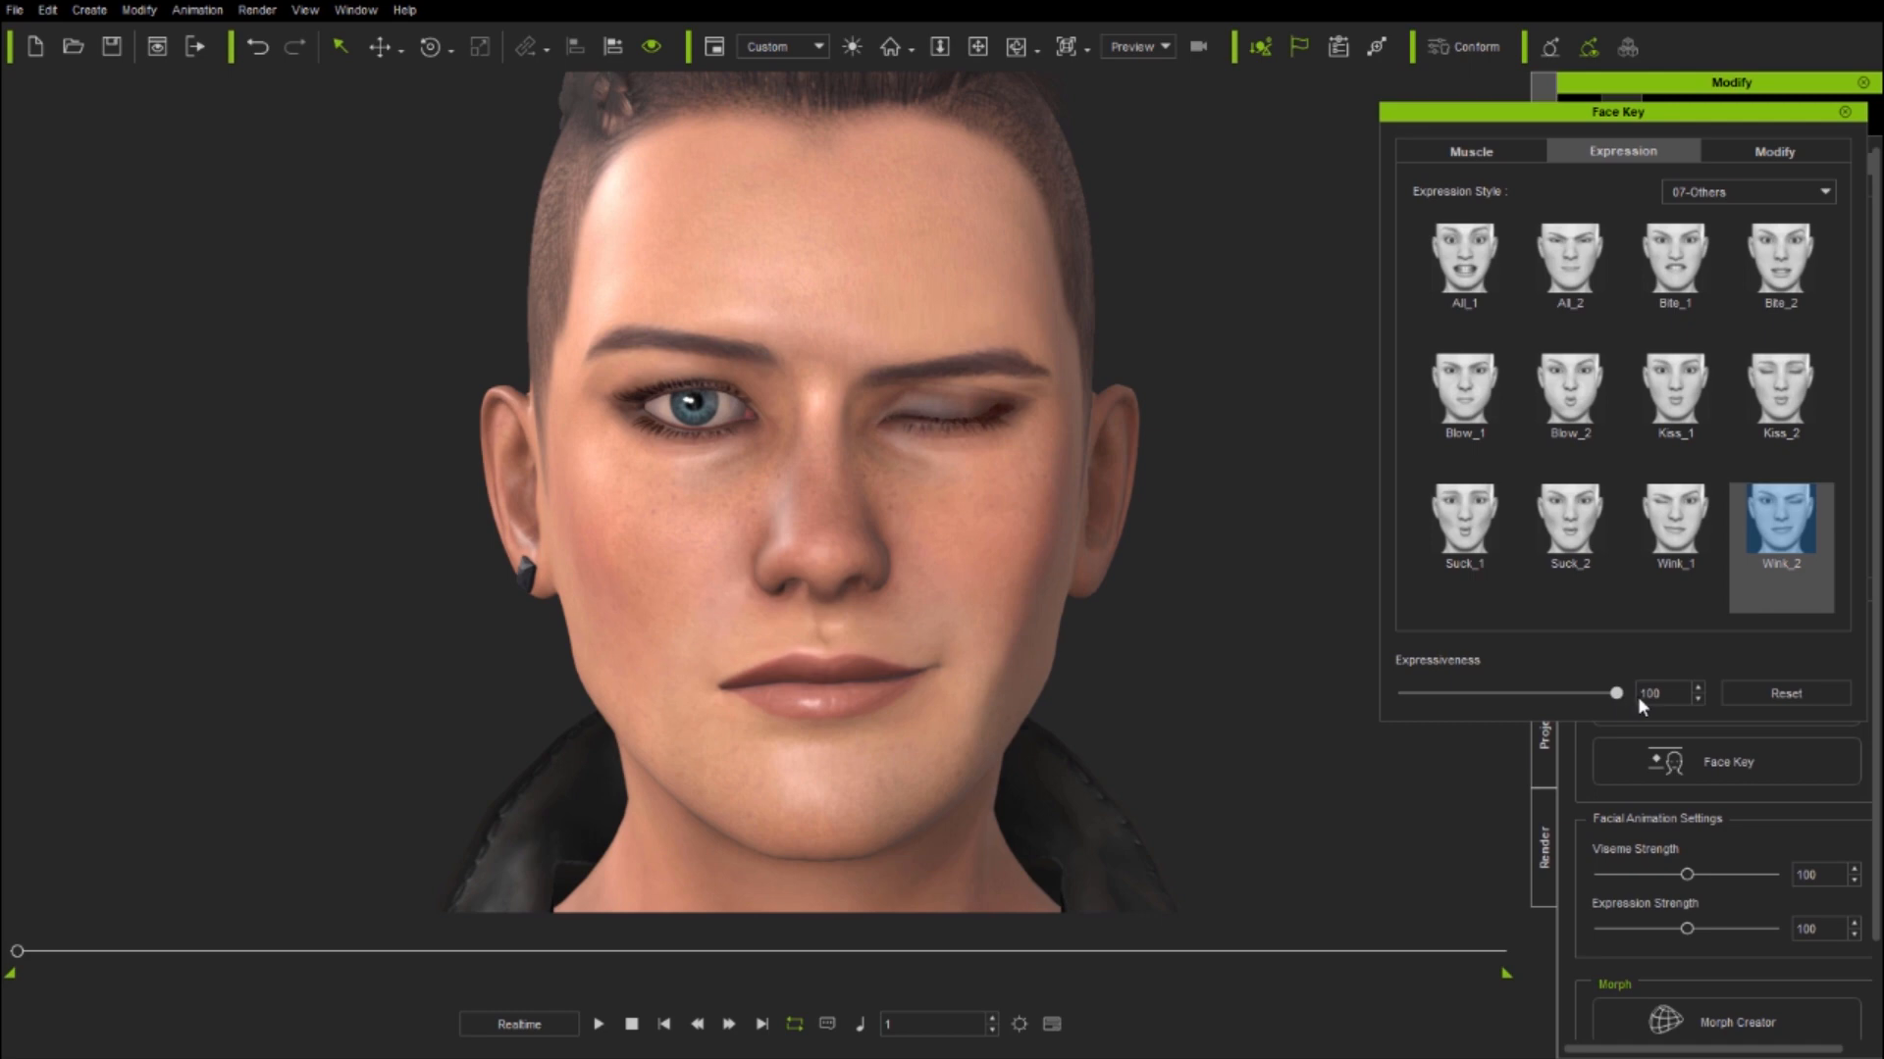
{"action": "left_click", "coordinate": [1569, 392]}
{"action": "left_click", "coordinate": [1768, 696]}
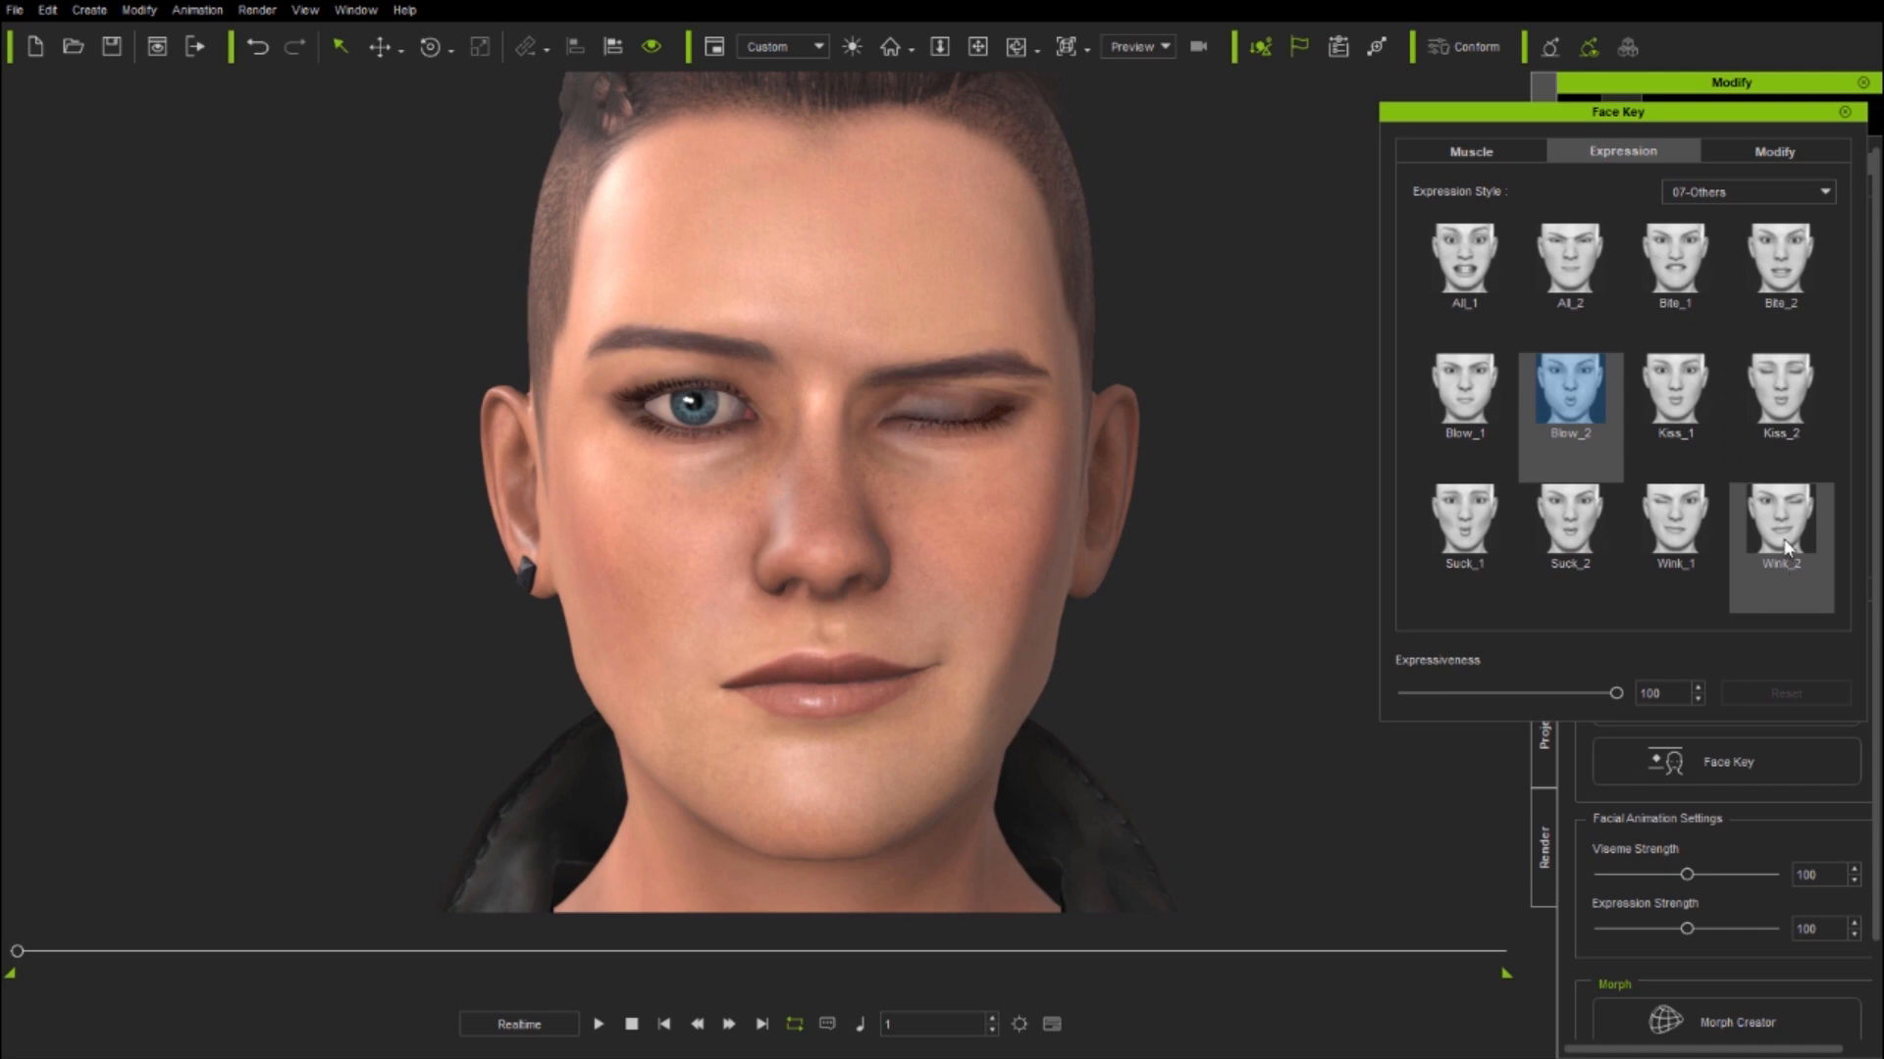
- Open the timeline and replace the avatar's Collect Clip, Transform and Motion tracks with its expanded Expression track
{"action": "left_click", "coordinate": [1050, 1025]}
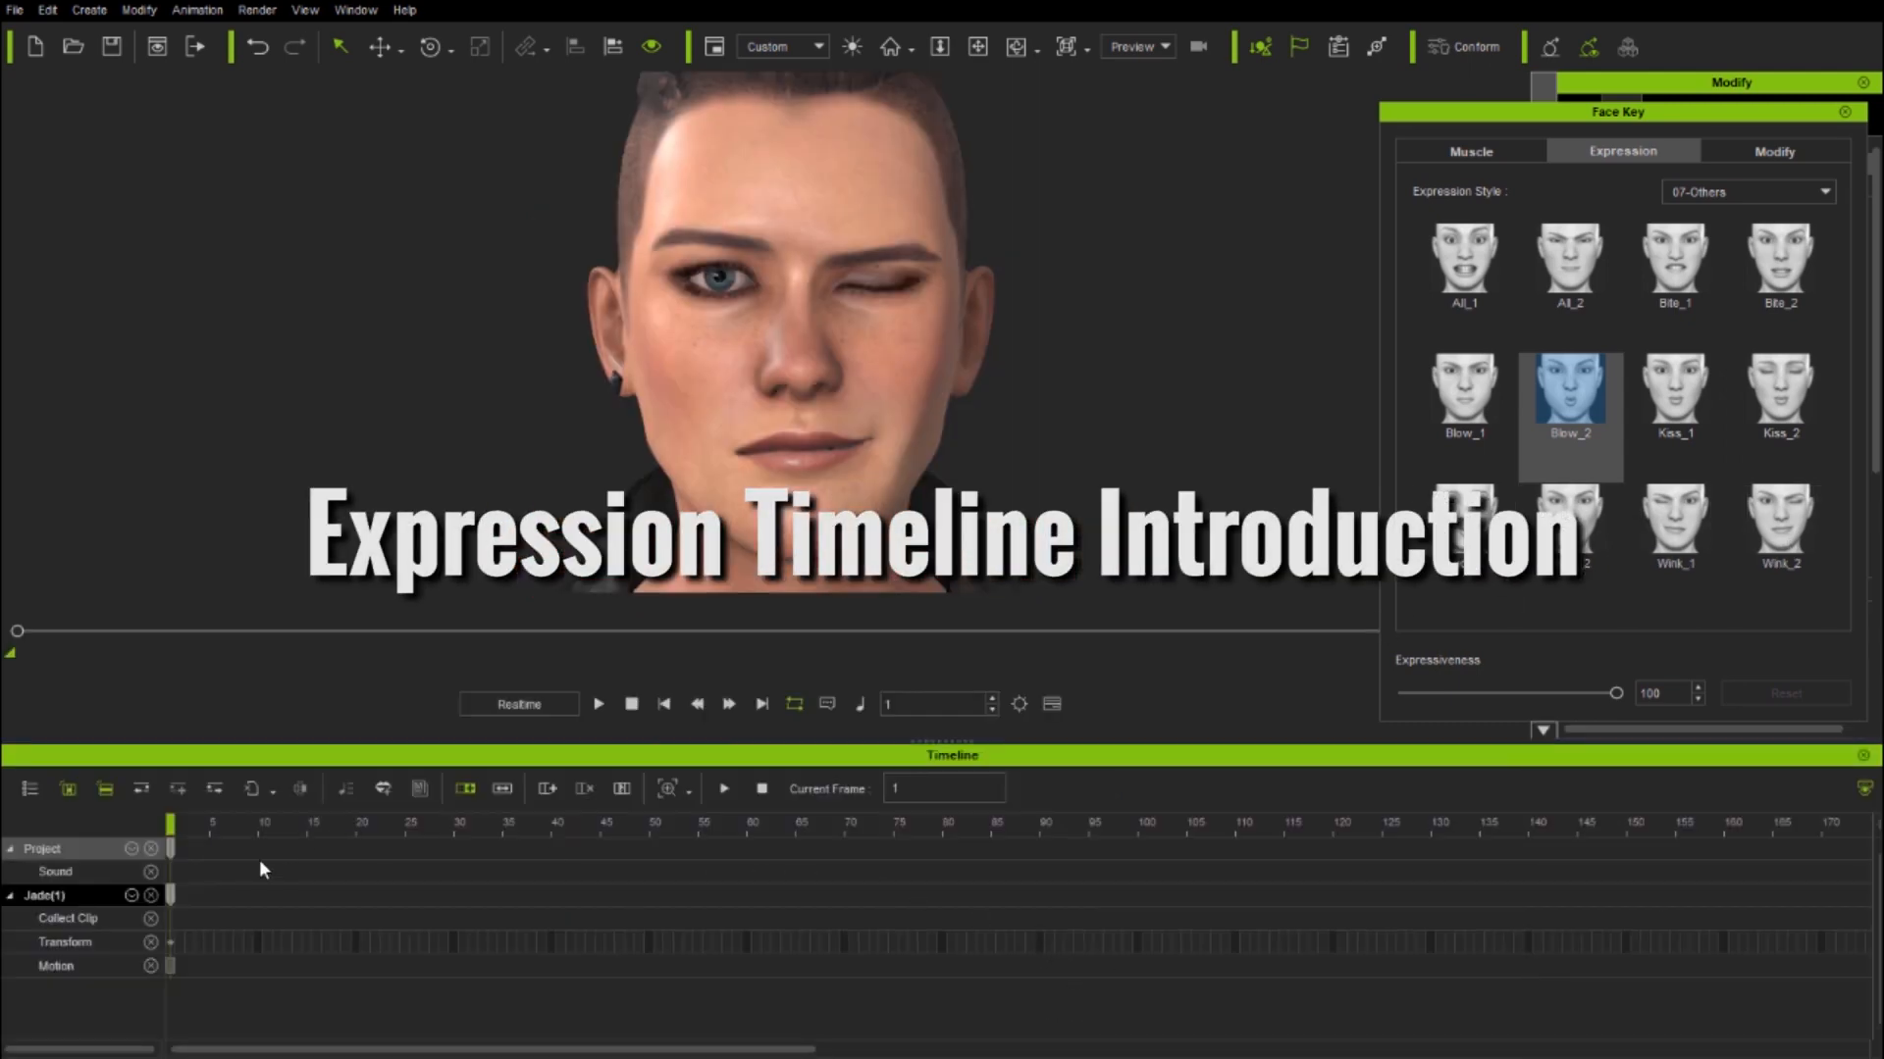
{"action": "left_click", "coordinate": [151, 964]}
{"action": "left_click", "coordinate": [151, 941]}
{"action": "left_click", "coordinate": [150, 918]}
{"action": "left_click", "coordinate": [130, 896]}
{"action": "left_click", "coordinate": [141, 755]}
{"action": "left_click", "coordinate": [22, 920]}
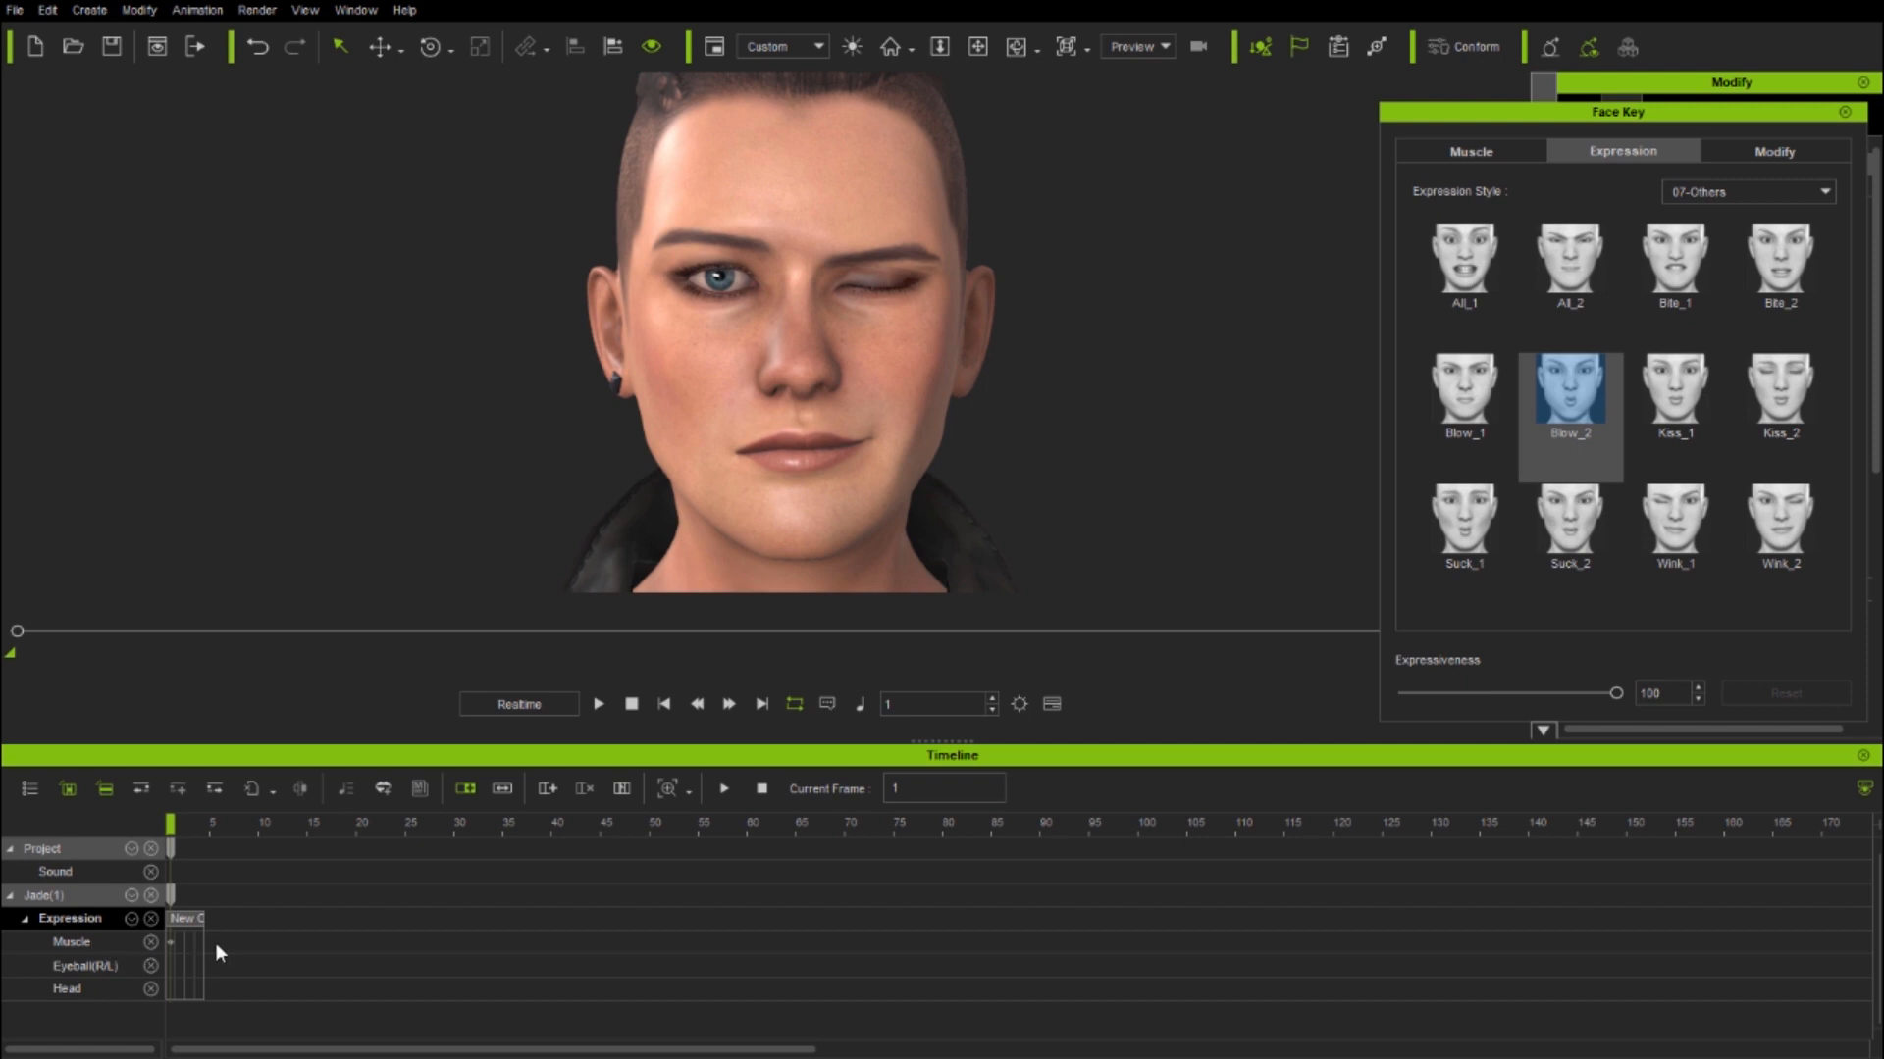
- Apply the Happy_2 preset from the 01-Happy style to the avatar at frame 1
{"action": "left_click", "coordinate": [688, 787]}
{"action": "left_click", "coordinate": [734, 887]}
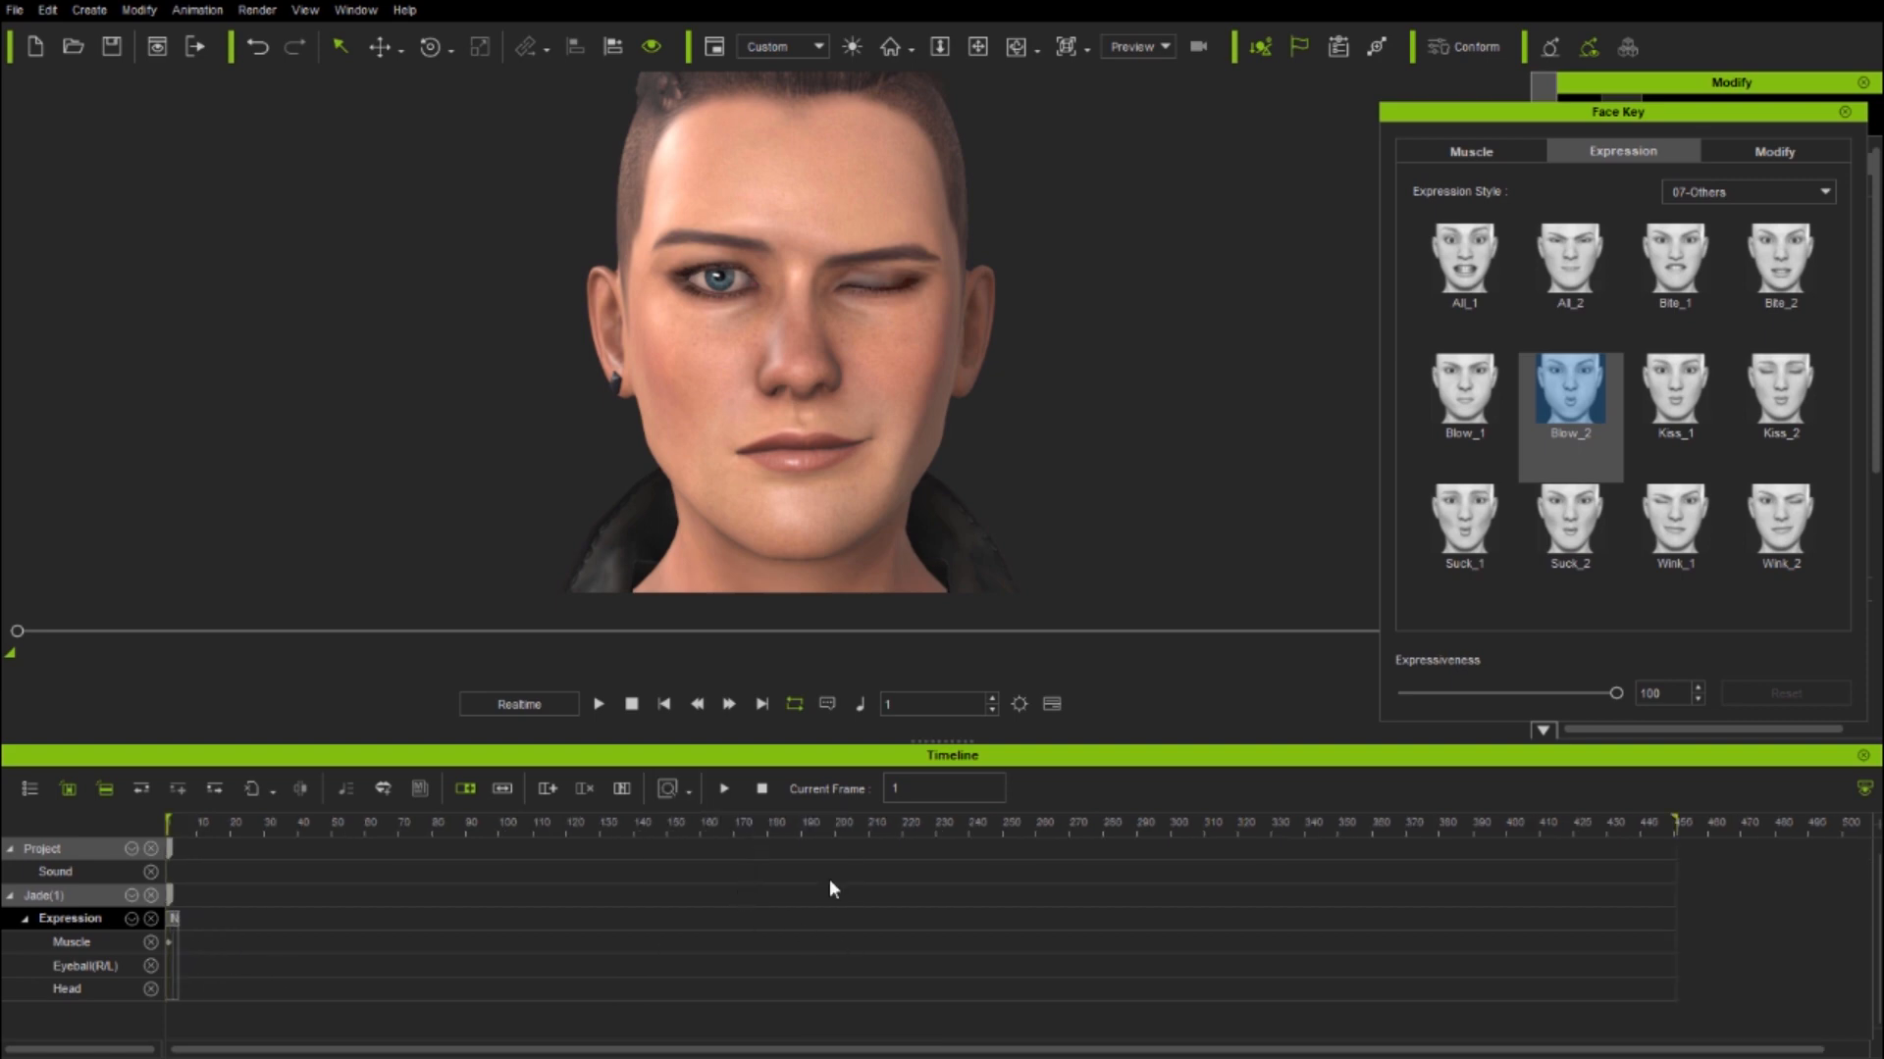
{"action": "left_click", "coordinate": [1805, 192]}
{"action": "left_click", "coordinate": [1707, 212]}
{"action": "left_click", "coordinate": [1574, 261]}
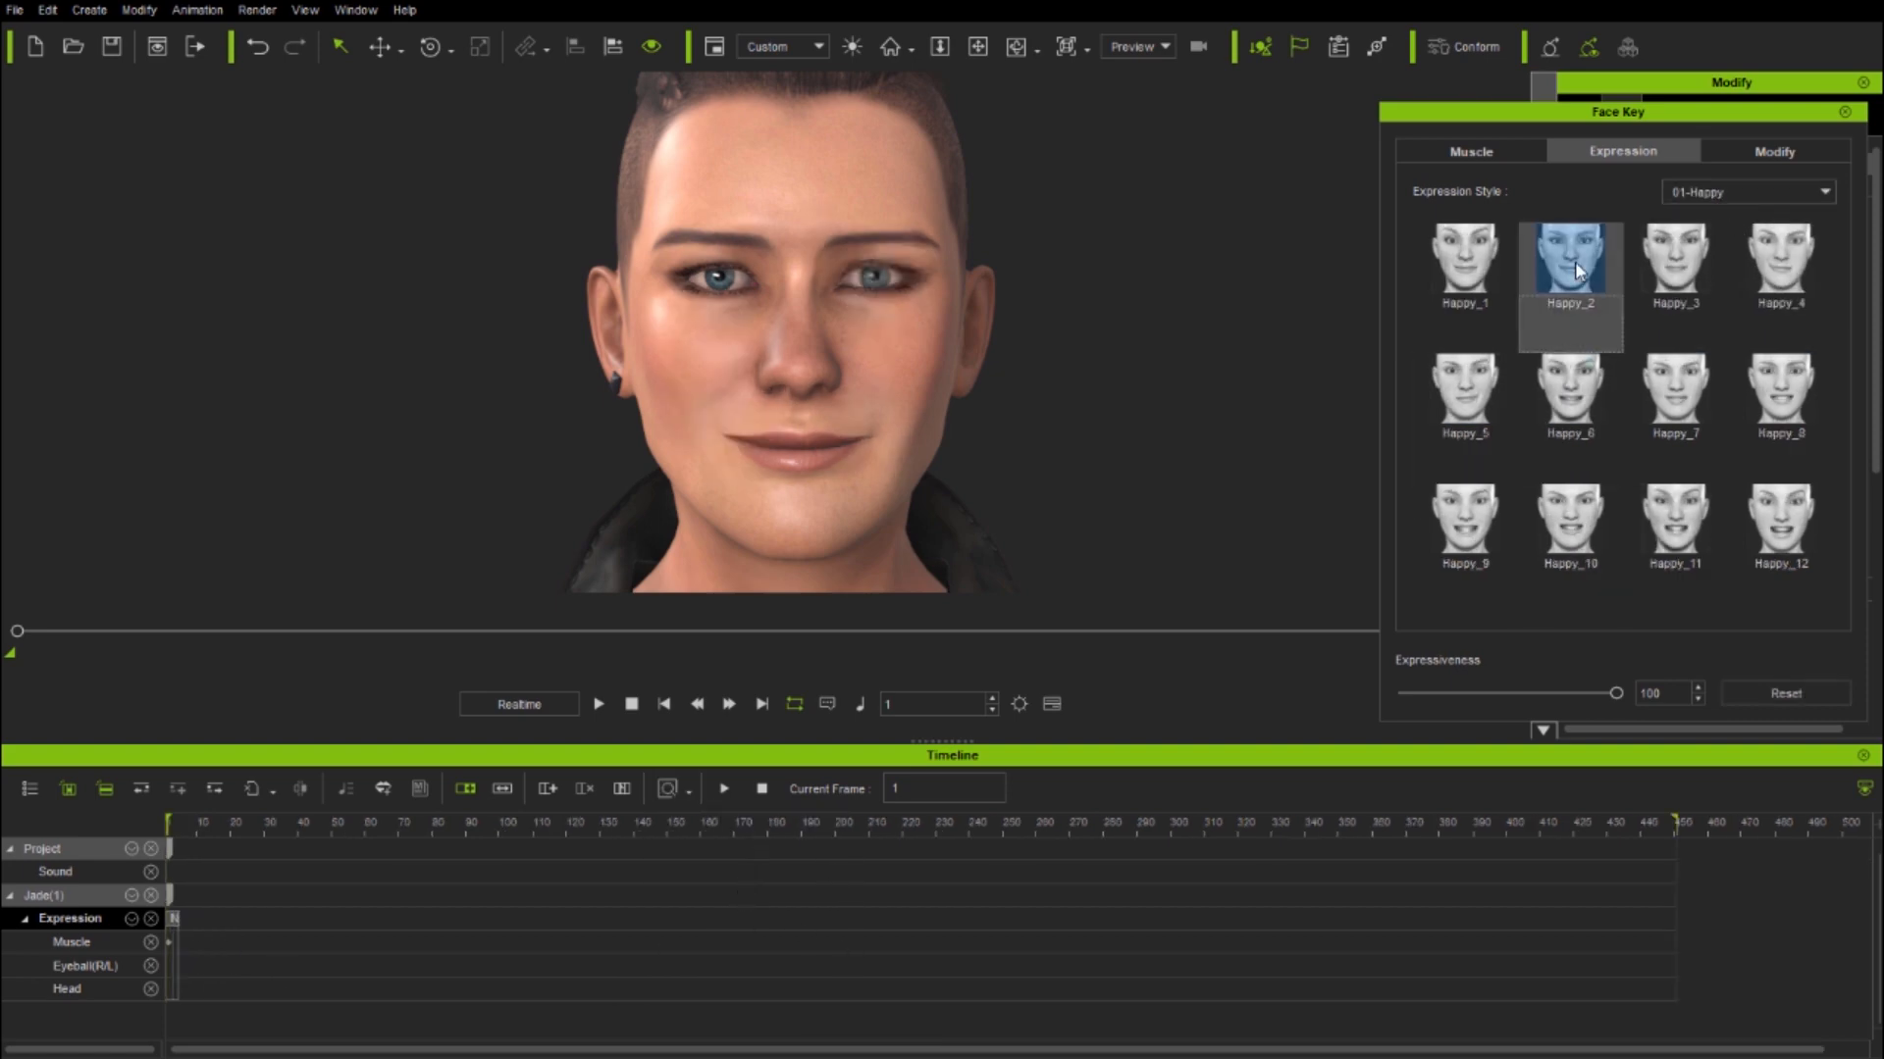
- Apply the Sad_3 preset from the 02-Sad style to the avatar at frame 141
{"action": "left_click_drag", "start_coordinate": [422, 829], "coordinate": [636, 829]}
{"action": "left_click", "coordinate": [1766, 192]}
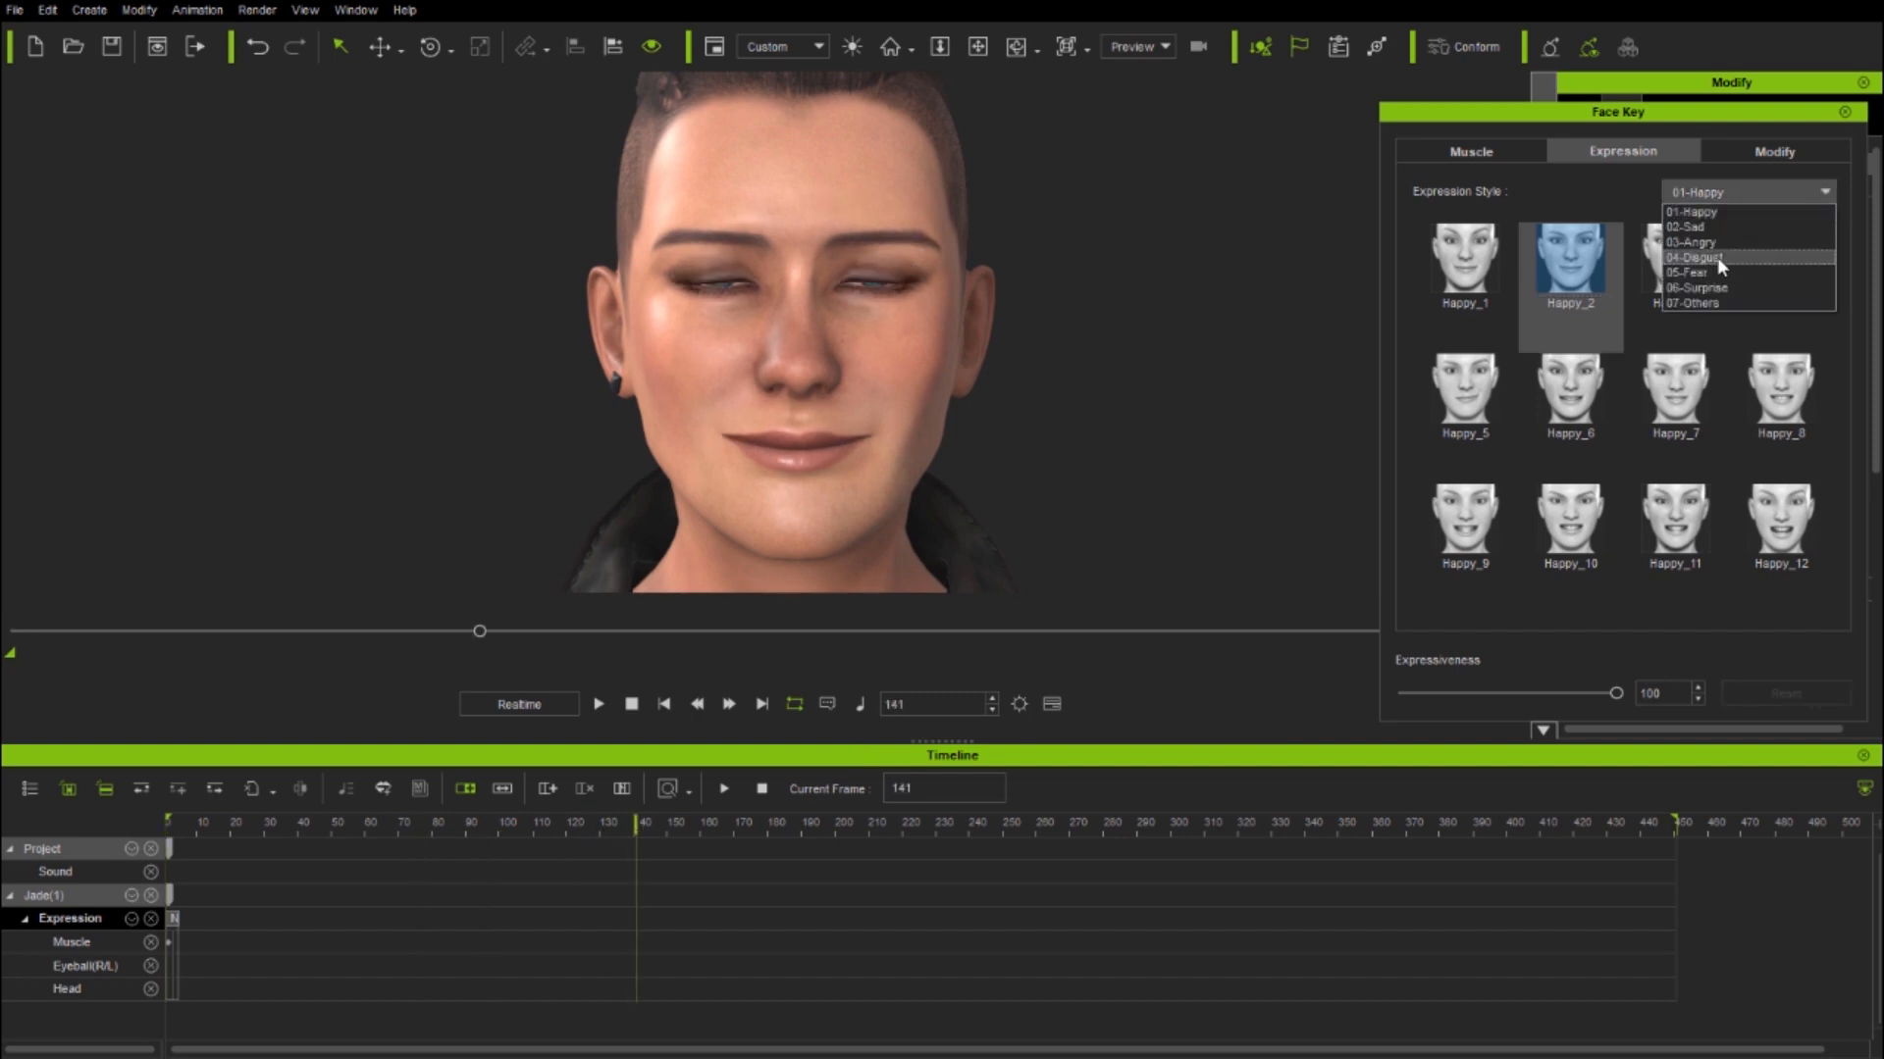
{"action": "left_click", "coordinate": [1688, 226]}
{"action": "left_click", "coordinate": [1689, 268]}
- Apply the Surprise_12 preset from the 06-Surprise style to the avatar at frame 367
{"action": "left_click_drag", "start_coordinate": [646, 826], "coordinate": [974, 838]}
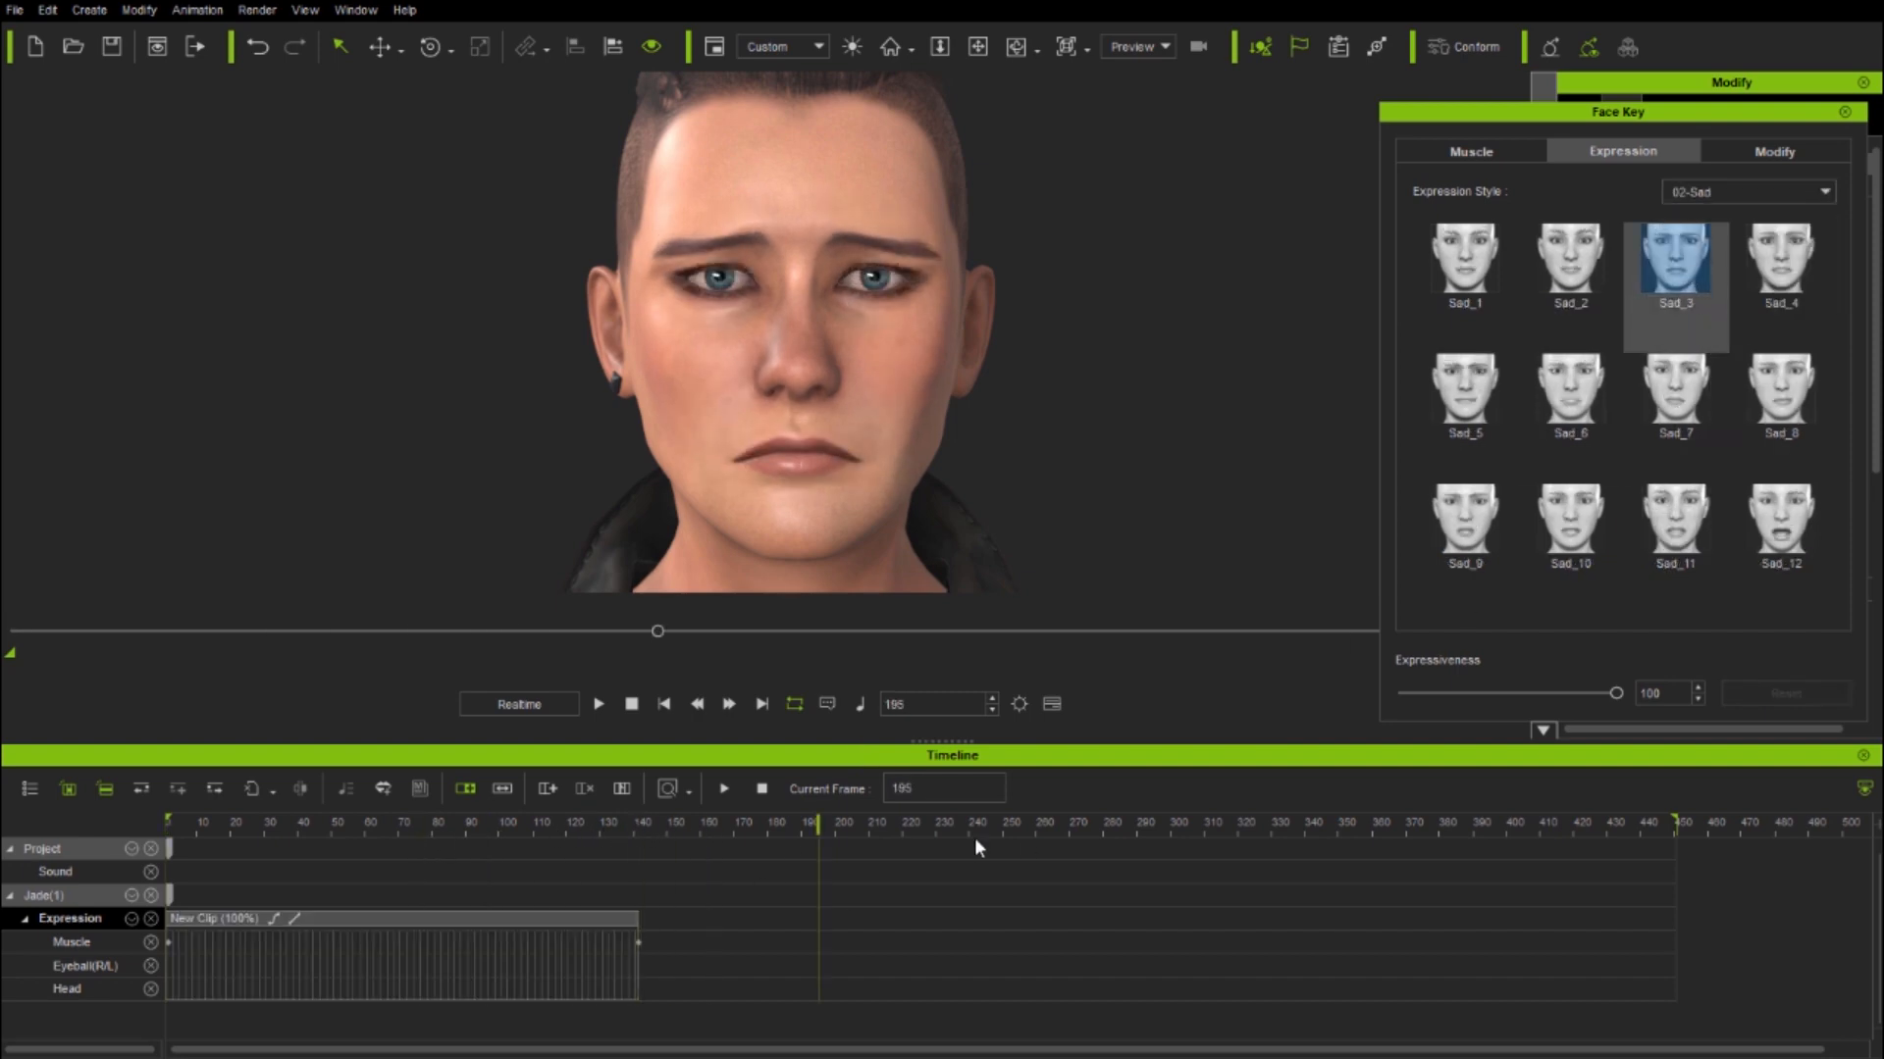
{"action": "left_click", "coordinate": [1814, 192]}
{"action": "left_click", "coordinate": [1740, 287]}
{"action": "left_click", "coordinate": [1780, 520]}
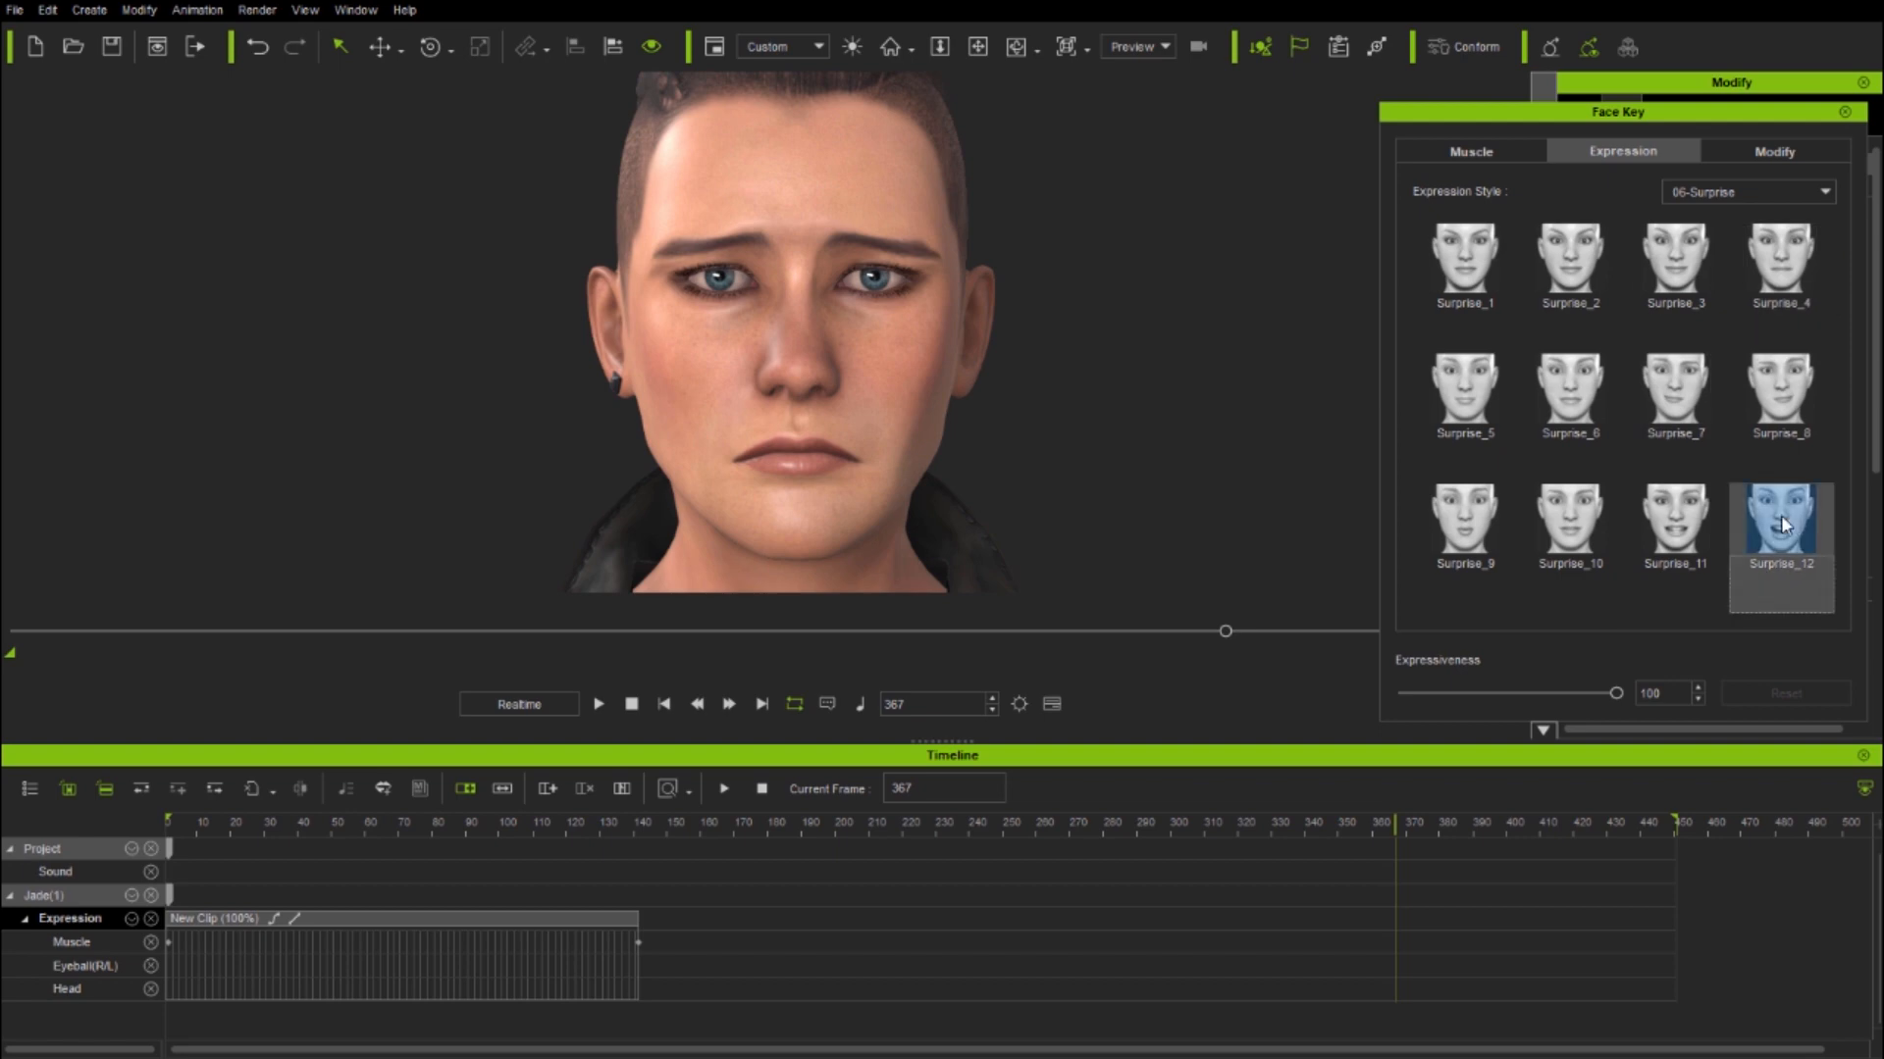
- Play the animation from frame 1 to preview the three expressions, and stop it
{"action": "left_click_drag", "start_coordinate": [1397, 827], "coordinate": [53, 902]}
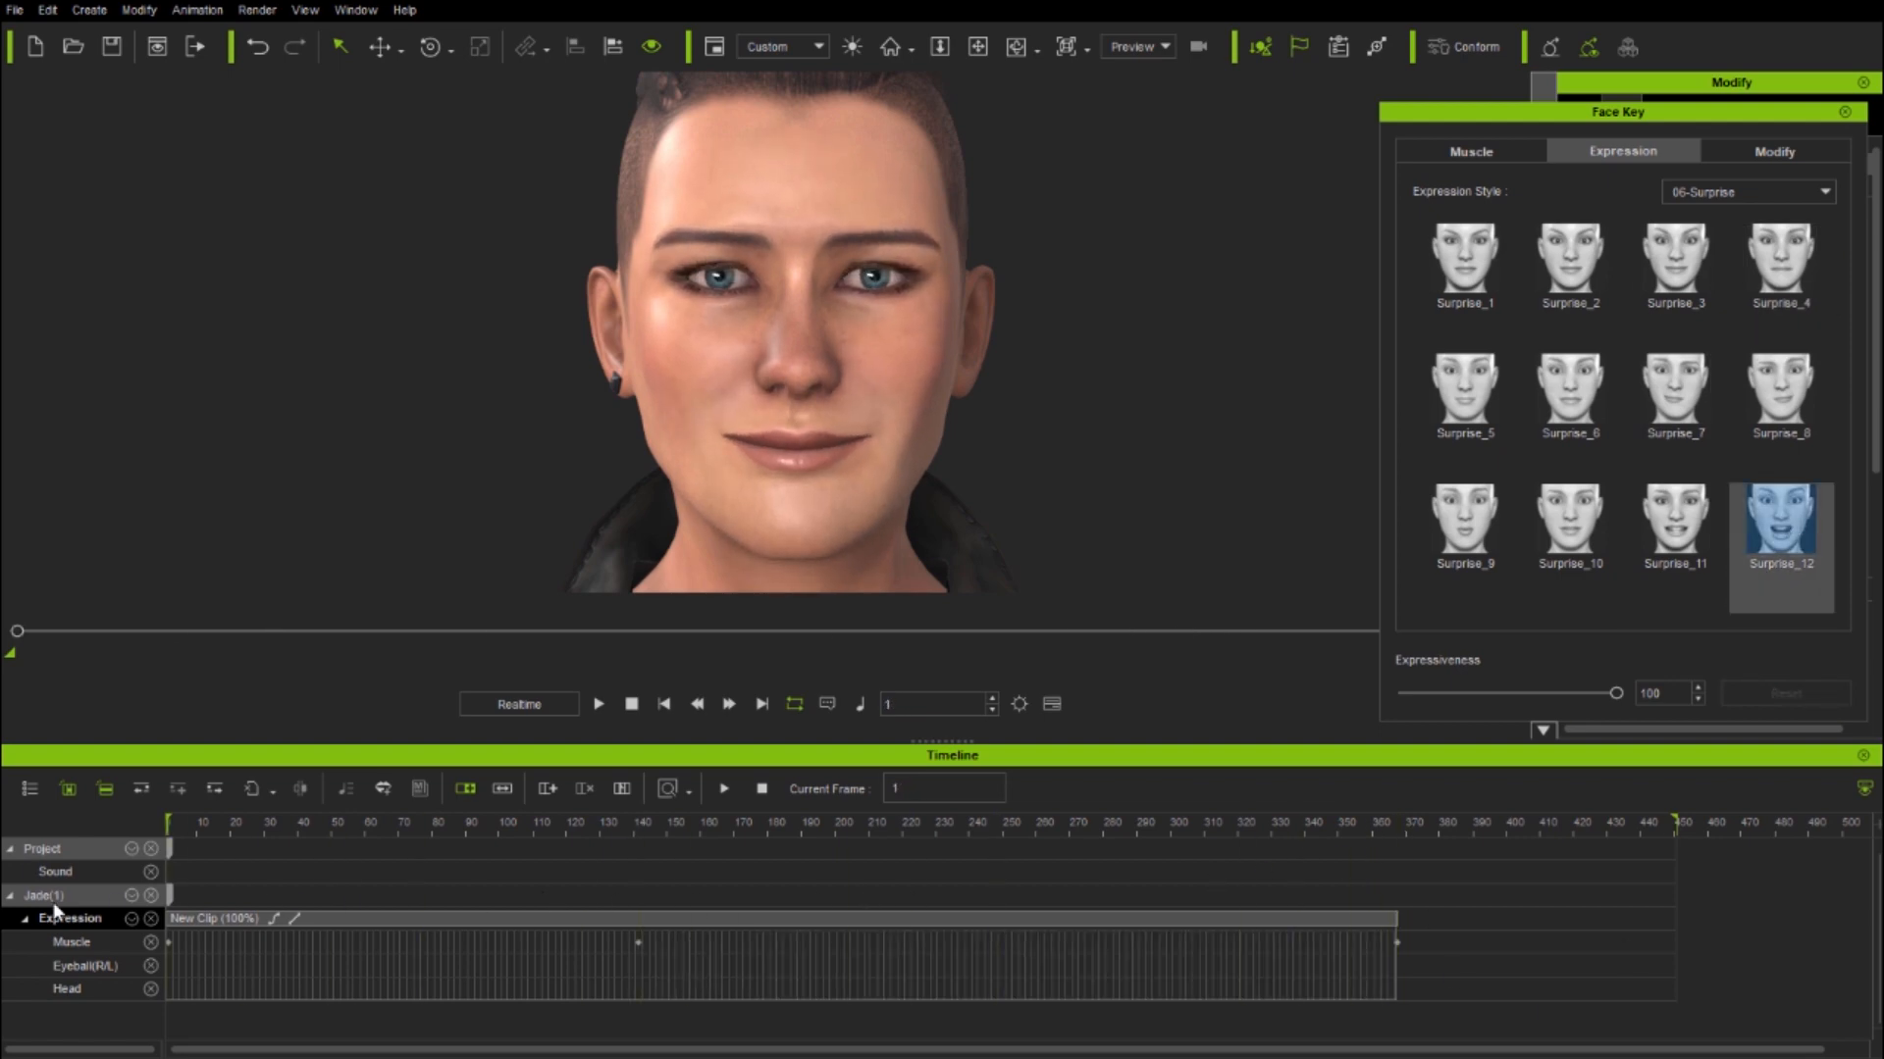
{"action": "left_click", "coordinate": [723, 789]}
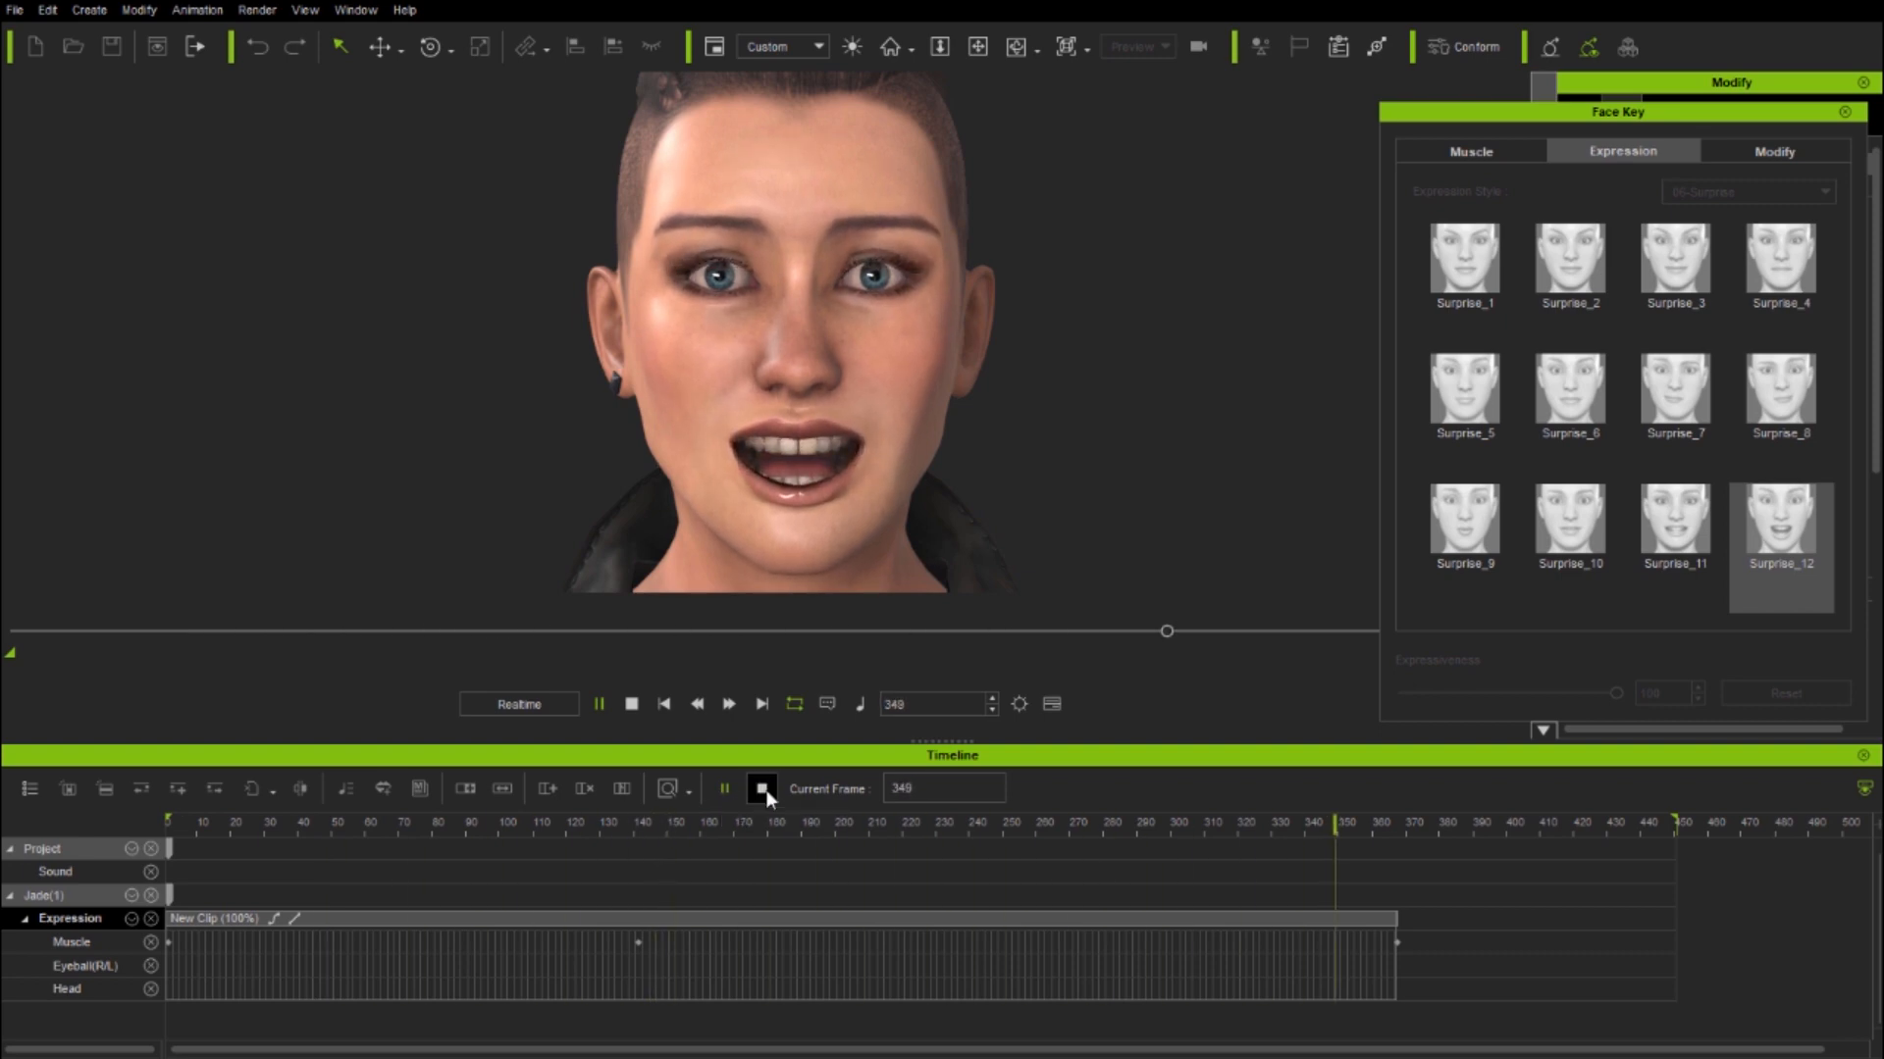
{"action": "left_click", "coordinate": [766, 793]}
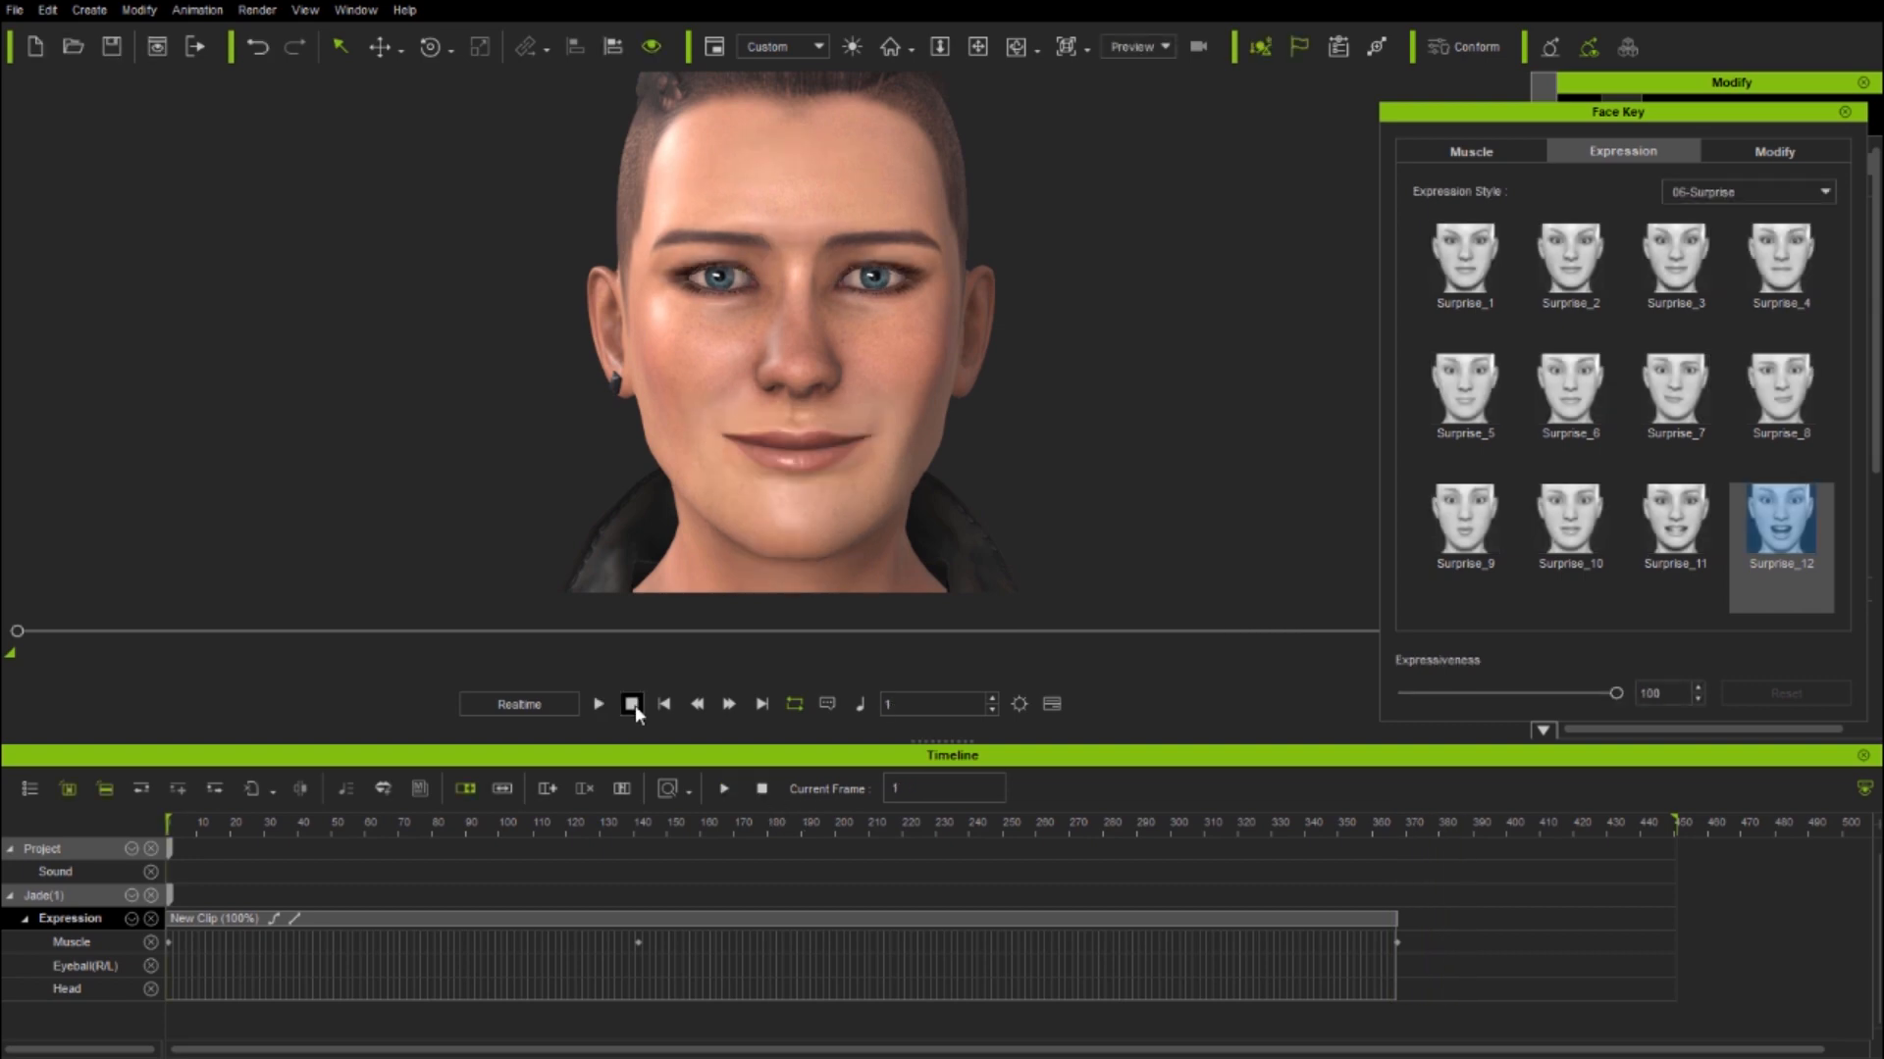
- Copy the Muscle key at frame 1 to about frame 112 and the one at frame 141 to frame 293
{"action": "right_click", "coordinate": [169, 942]}
{"action": "left_click", "coordinate": [221, 840]}
{"action": "right_click", "coordinate": [542, 942]}
{"action": "left_click", "coordinate": [598, 868]}
{"action": "right_click", "coordinate": [638, 943]}
{"action": "left_click", "coordinate": [668, 839]}
{"action": "right_click", "coordinate": [1146, 942]}
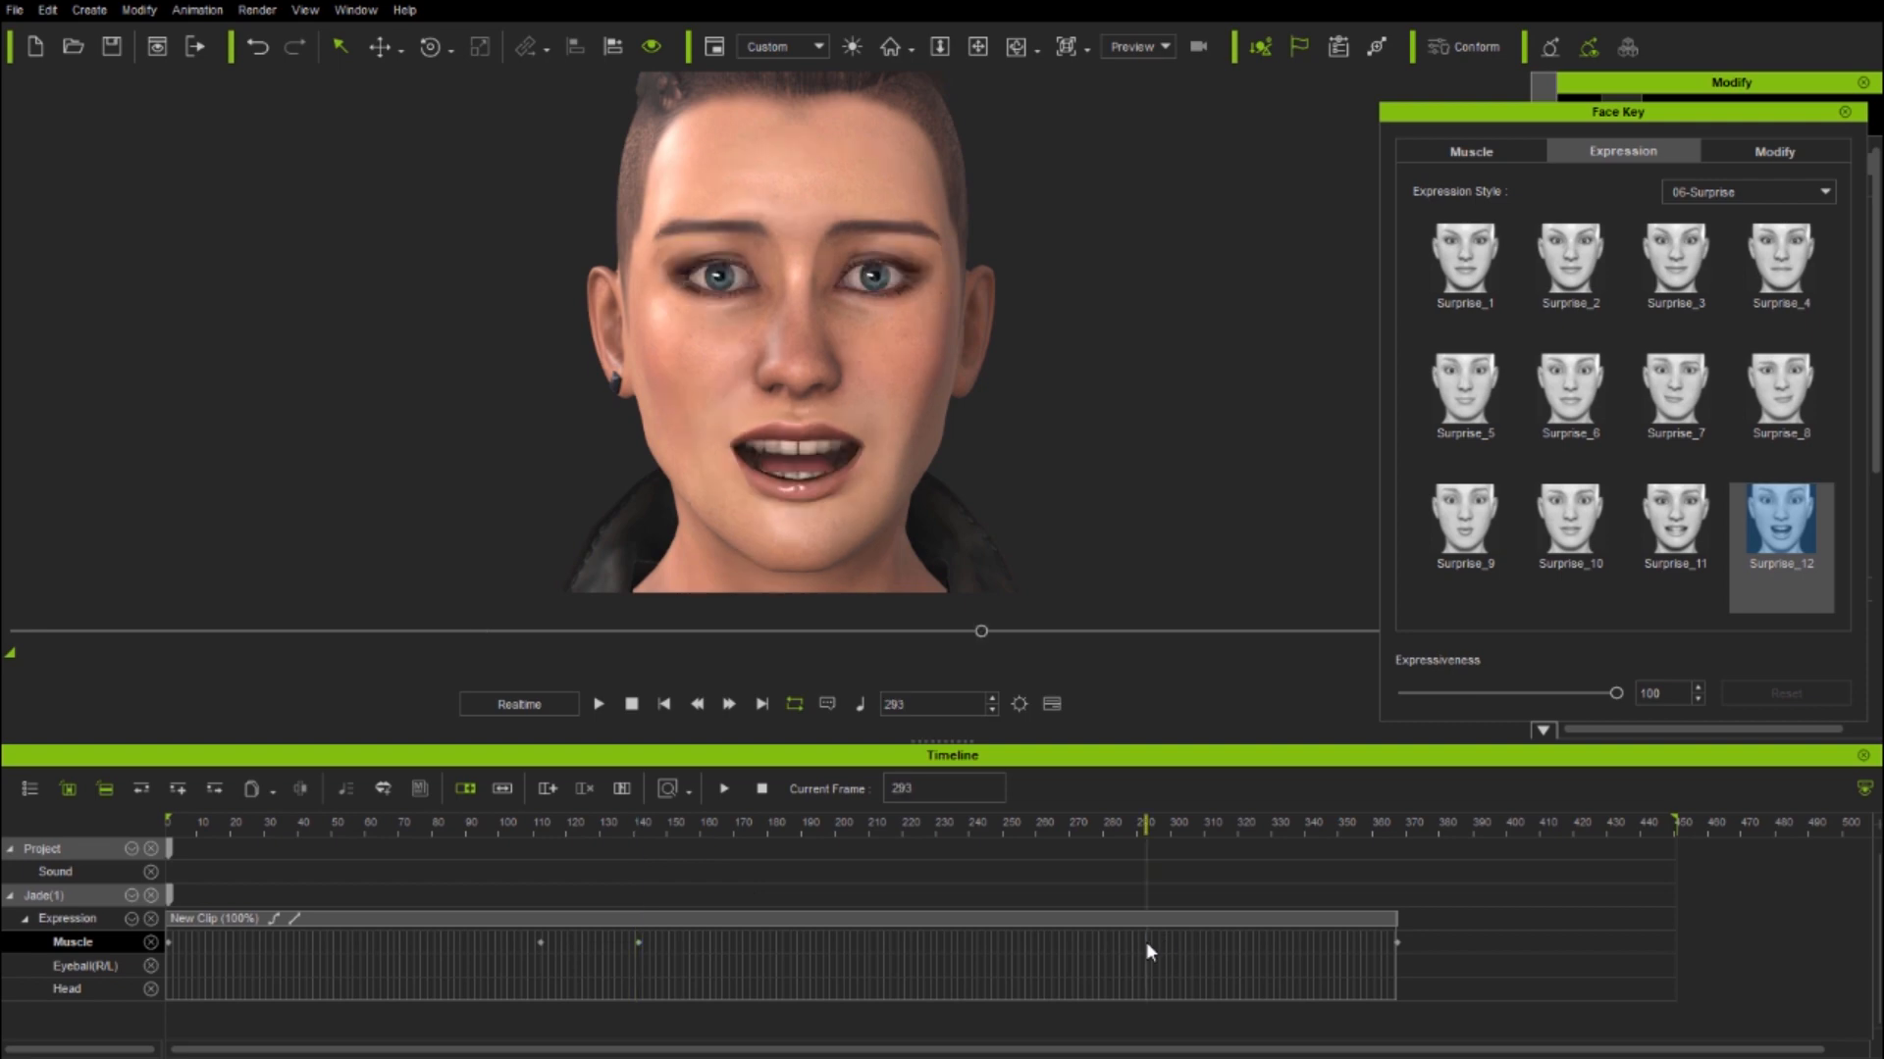
{"action": "left_click", "coordinate": [1225, 869]}
- Copy the Muscle key at frame 367 to frame 310
{"action": "right_click", "coordinate": [1397, 940]}
{"action": "left_click", "coordinate": [1455, 839]}
{"action": "right_click", "coordinate": [1204, 944]}
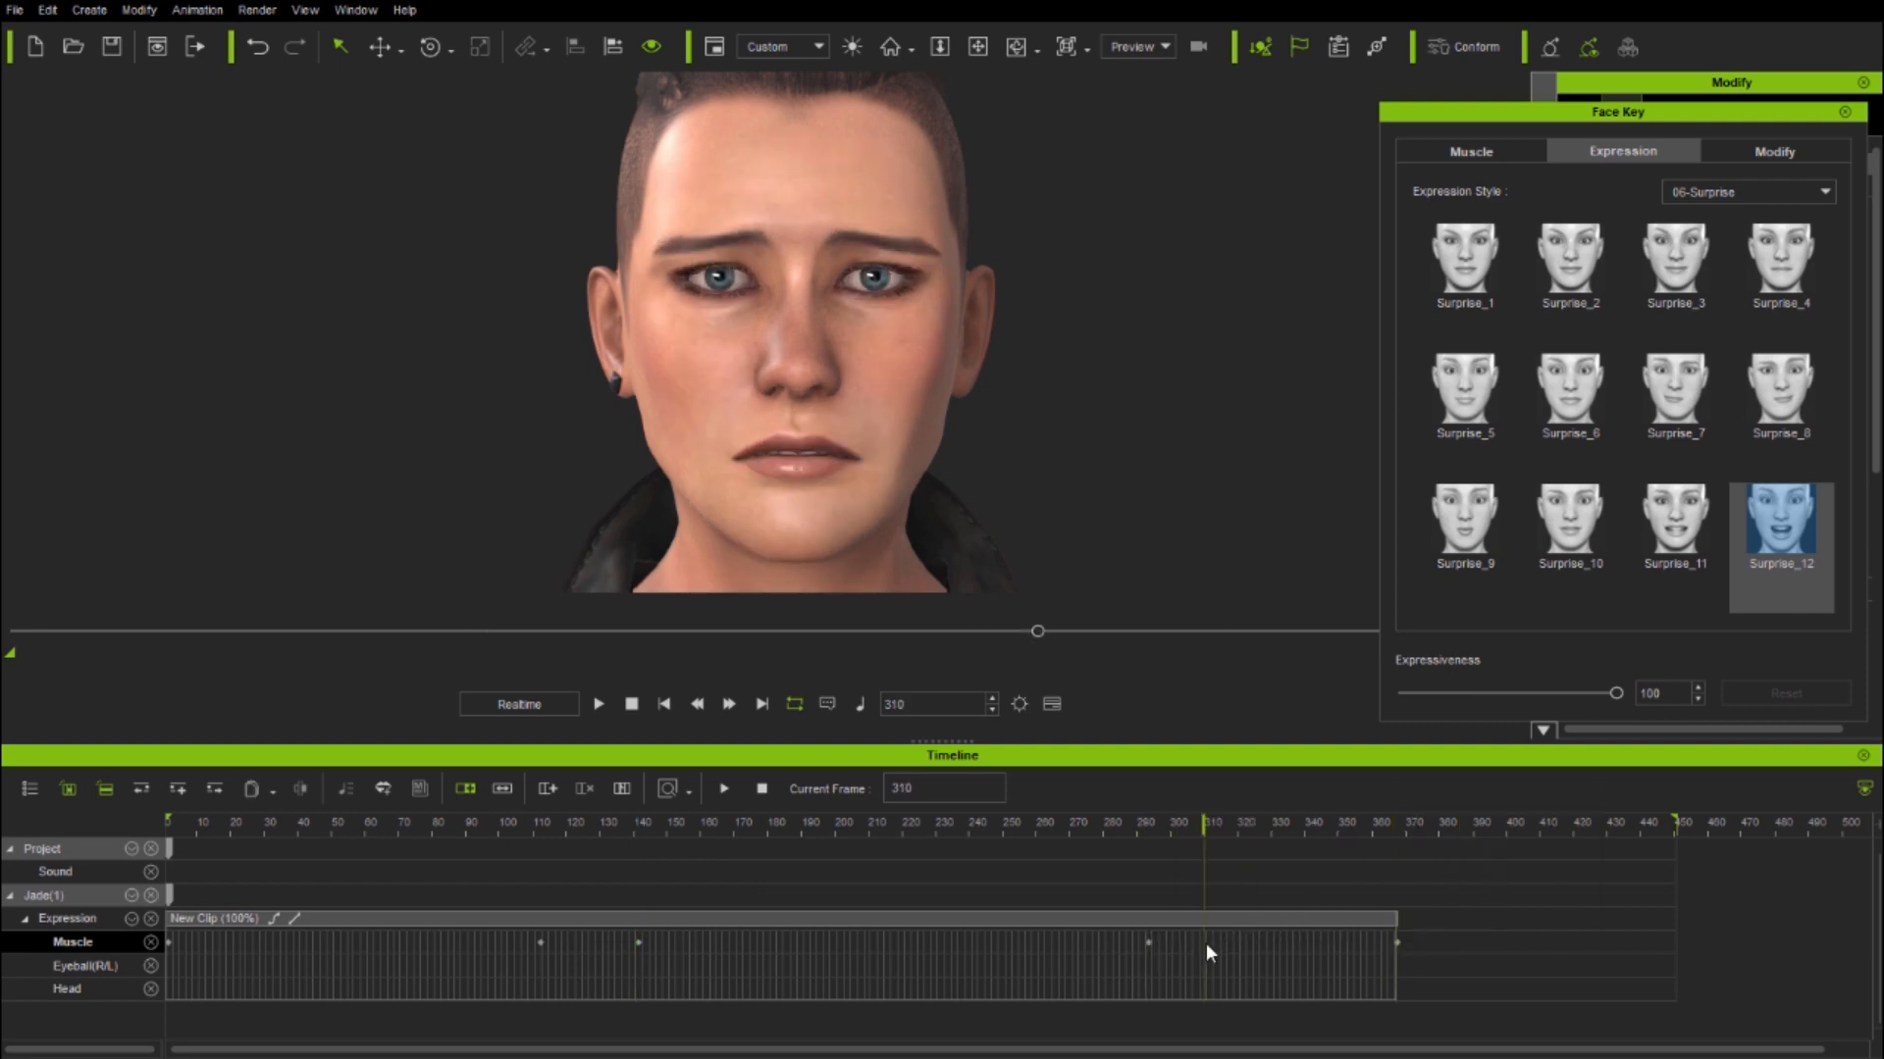
{"action": "left_click", "coordinate": [1275, 868]}
- Move the later pair of Muscle keys to about frames 240 and 257, the earlier pair to frames 73 and 93, and preview the animation
{"action": "left_click_drag", "start_coordinate": [1107, 955], "coordinate": [1214, 937]}
{"action": "left_click_drag", "start_coordinate": [1147, 942], "coordinate": [977, 944]}
{"action": "left_click_drag", "start_coordinate": [638, 943], "coordinate": [519, 950]}
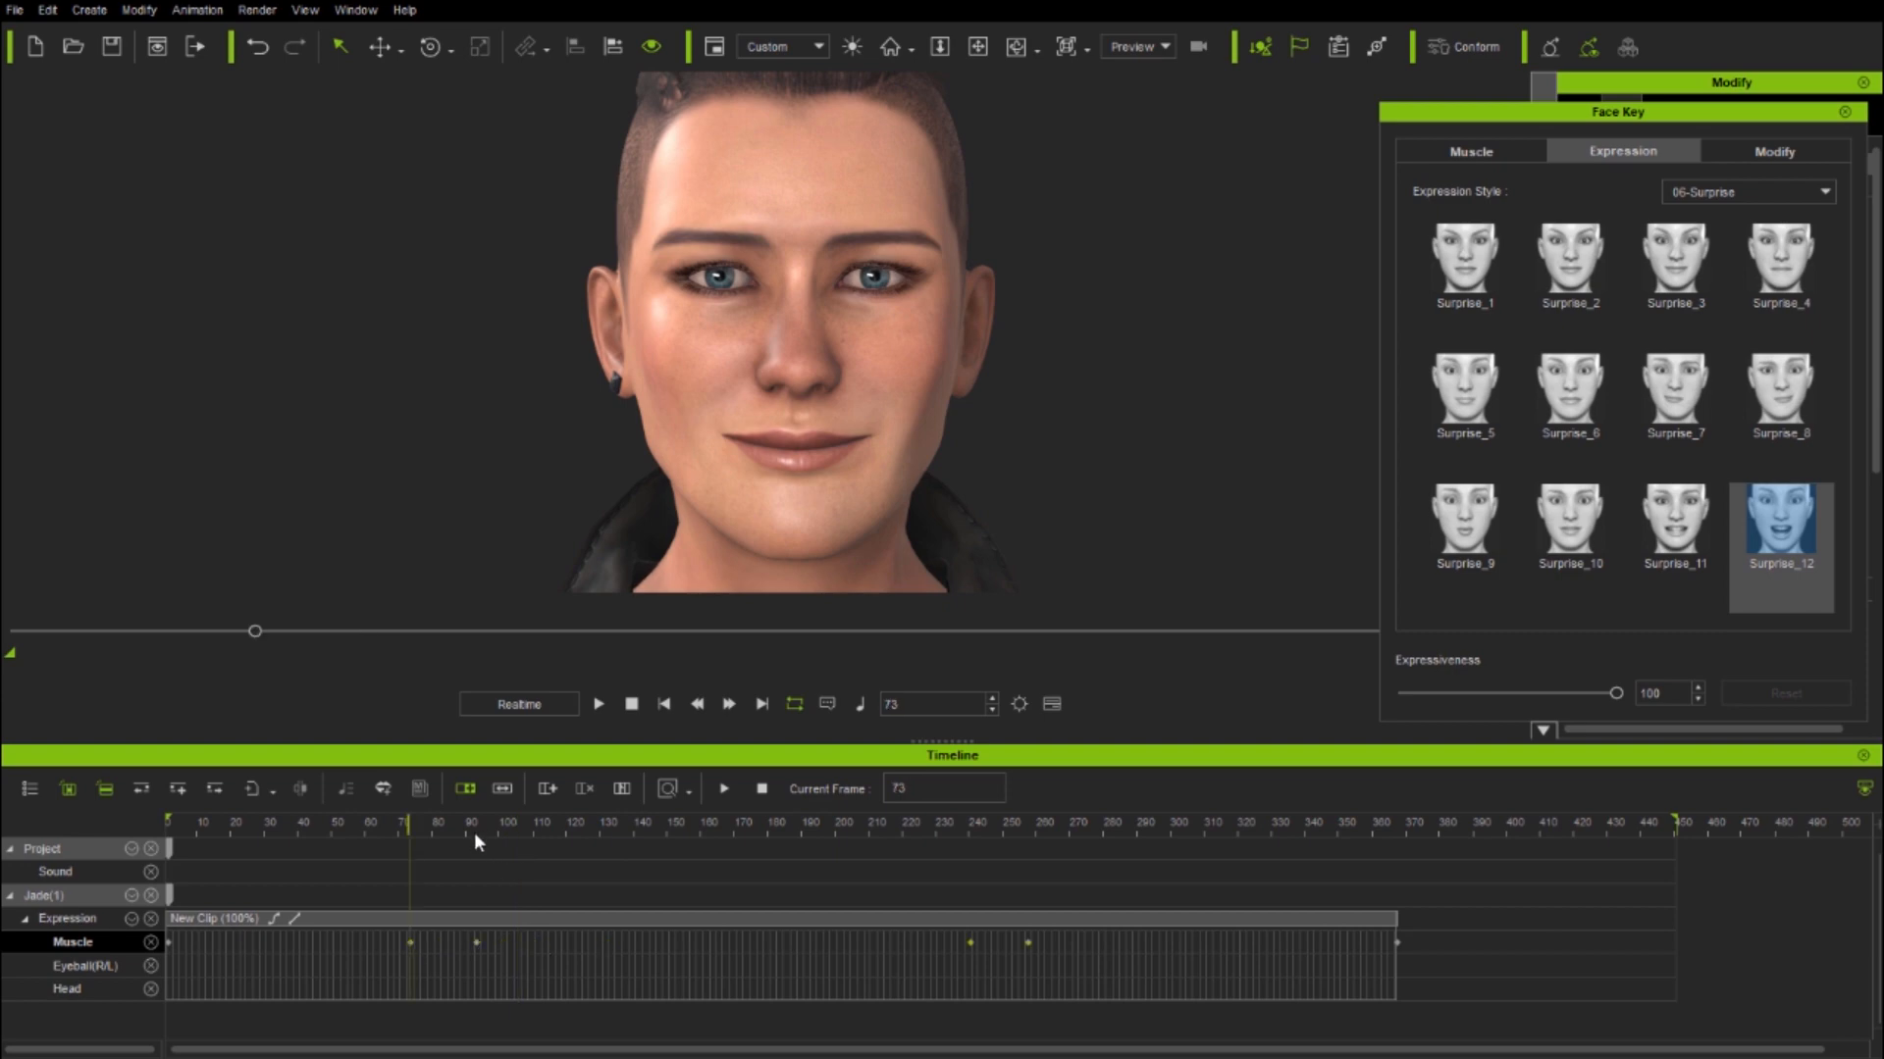
{"action": "left_click", "coordinate": [599, 704]}
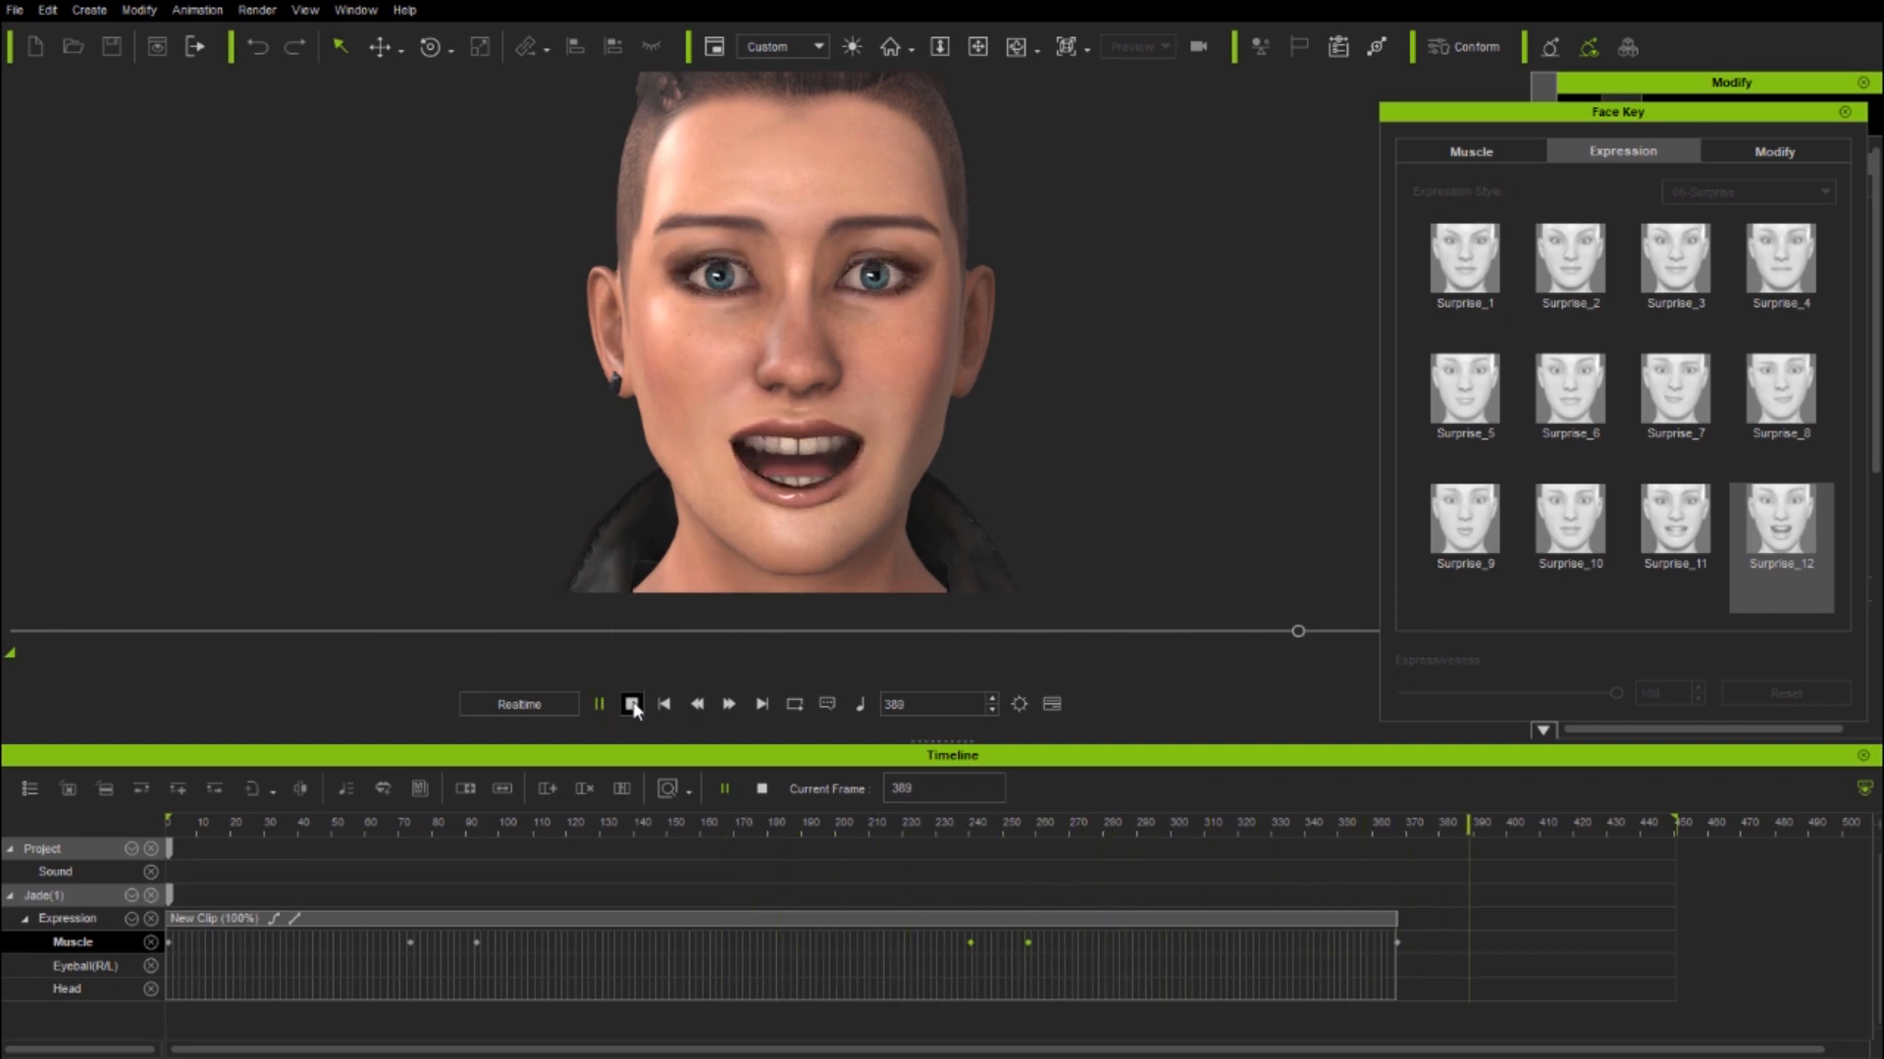
{"action": "left_click", "coordinate": [632, 704]}
- Apply the Ease In Out transition curve to all keys on the Muscle track
{"action": "left_click_drag", "start_coordinate": [1427, 961], "coordinate": [177, 932]}
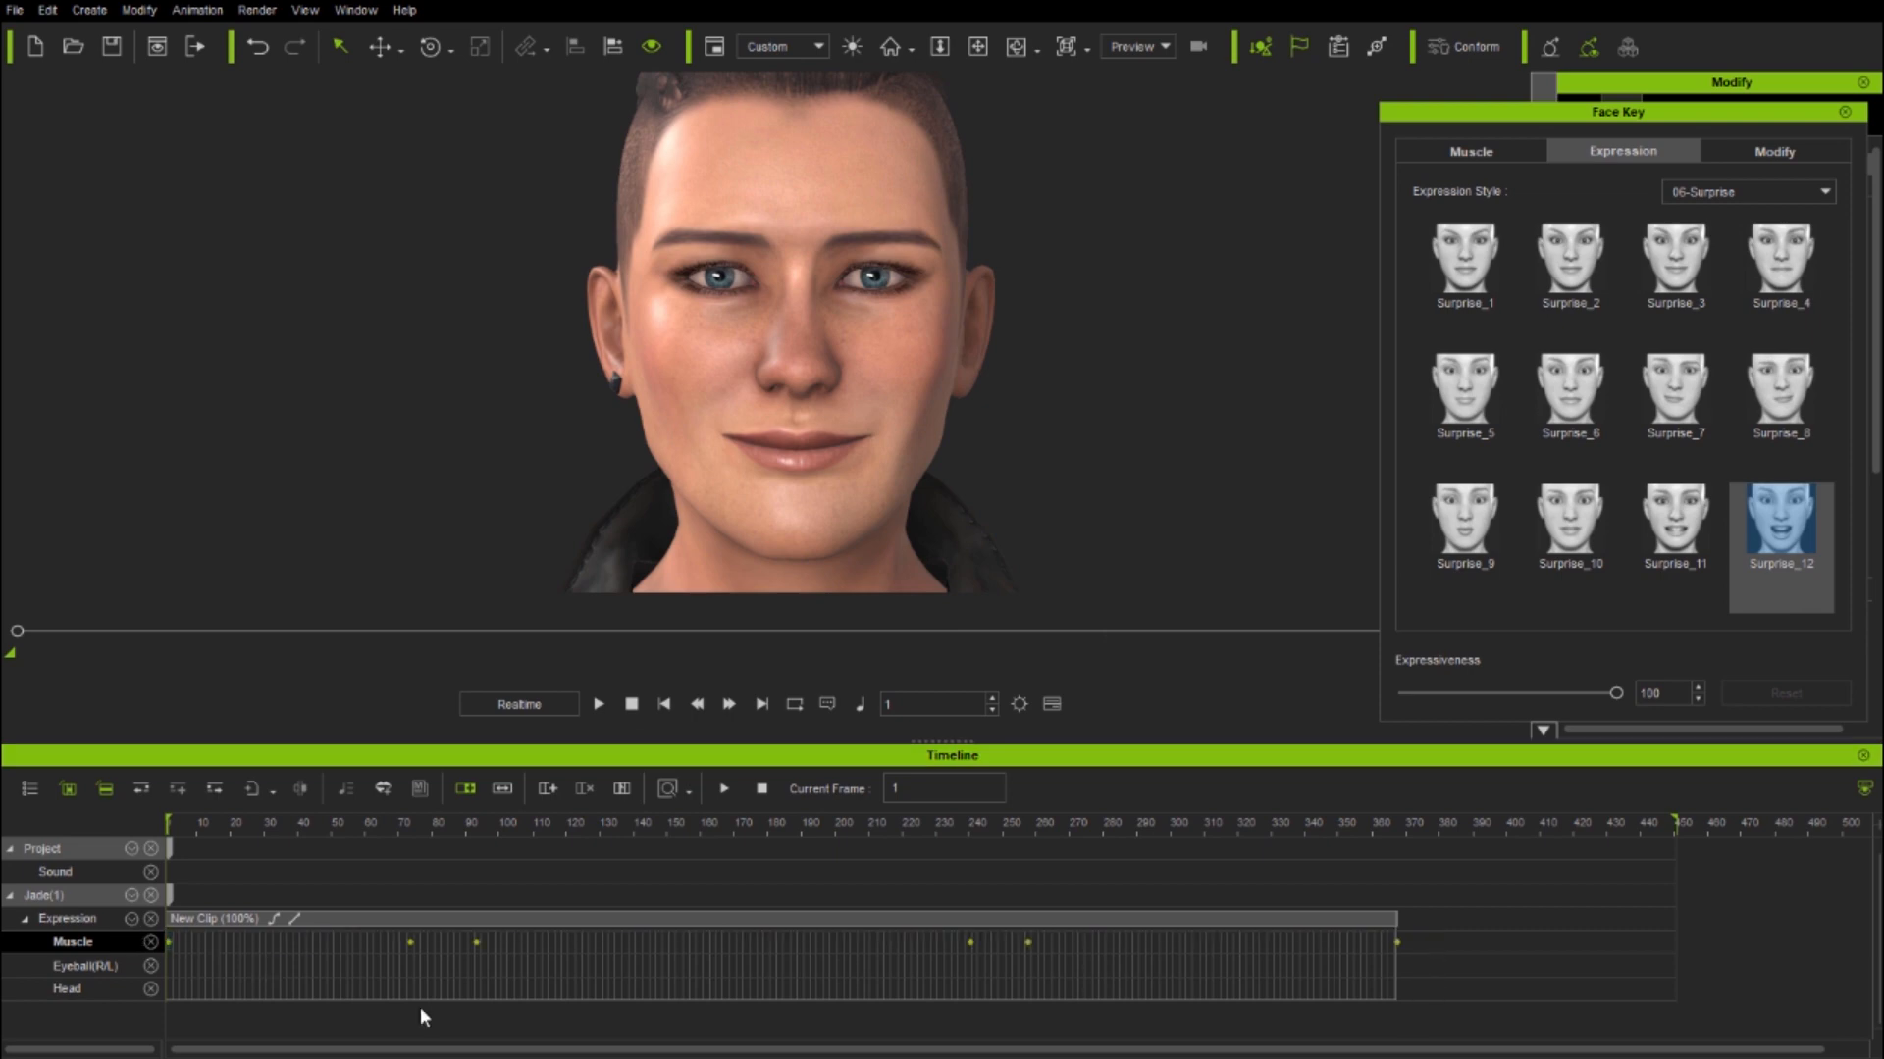
{"action": "right_click", "coordinate": [475, 940]}
{"action": "mouse_move", "coordinate": [638, 927]}
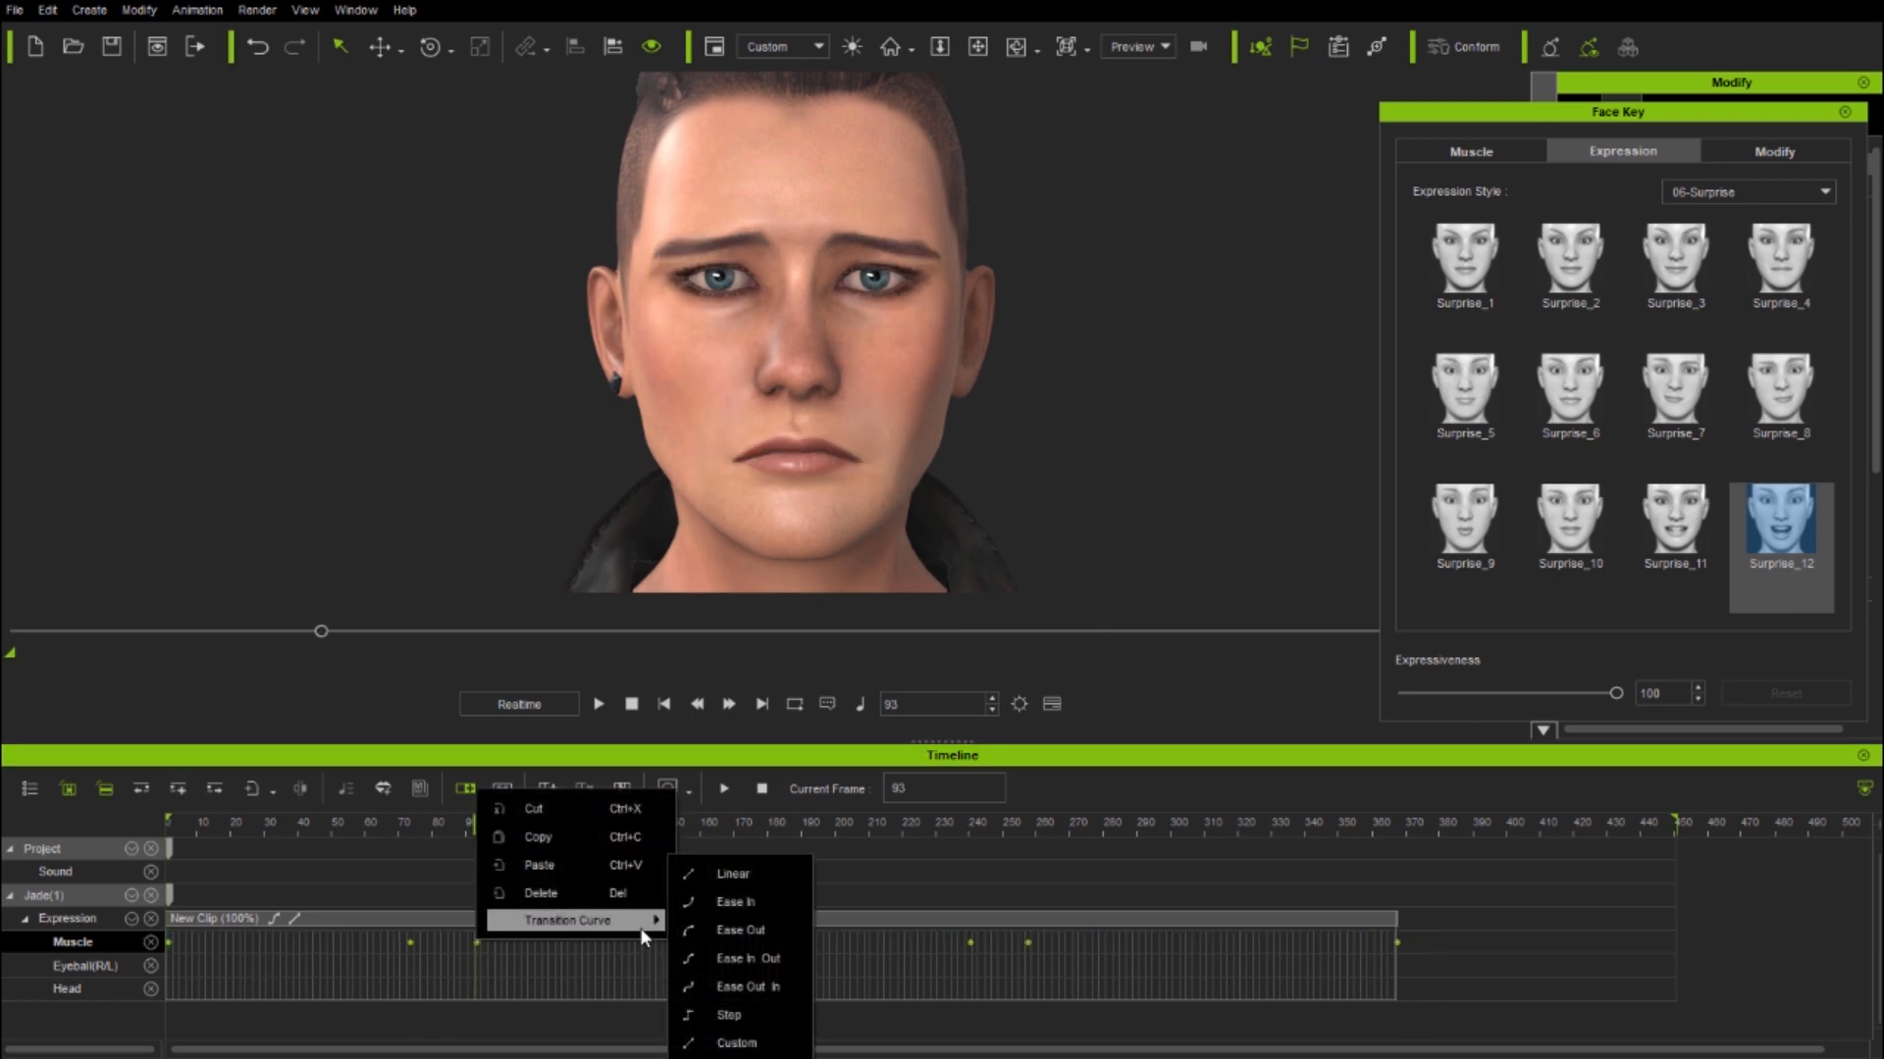
{"action": "left_click", "coordinate": [747, 960]}
- Play the animation from frame 1 to check the eased transitions, and rewind it
{"action": "left_click_drag", "start_coordinate": [422, 832], "coordinate": [63, 836]}
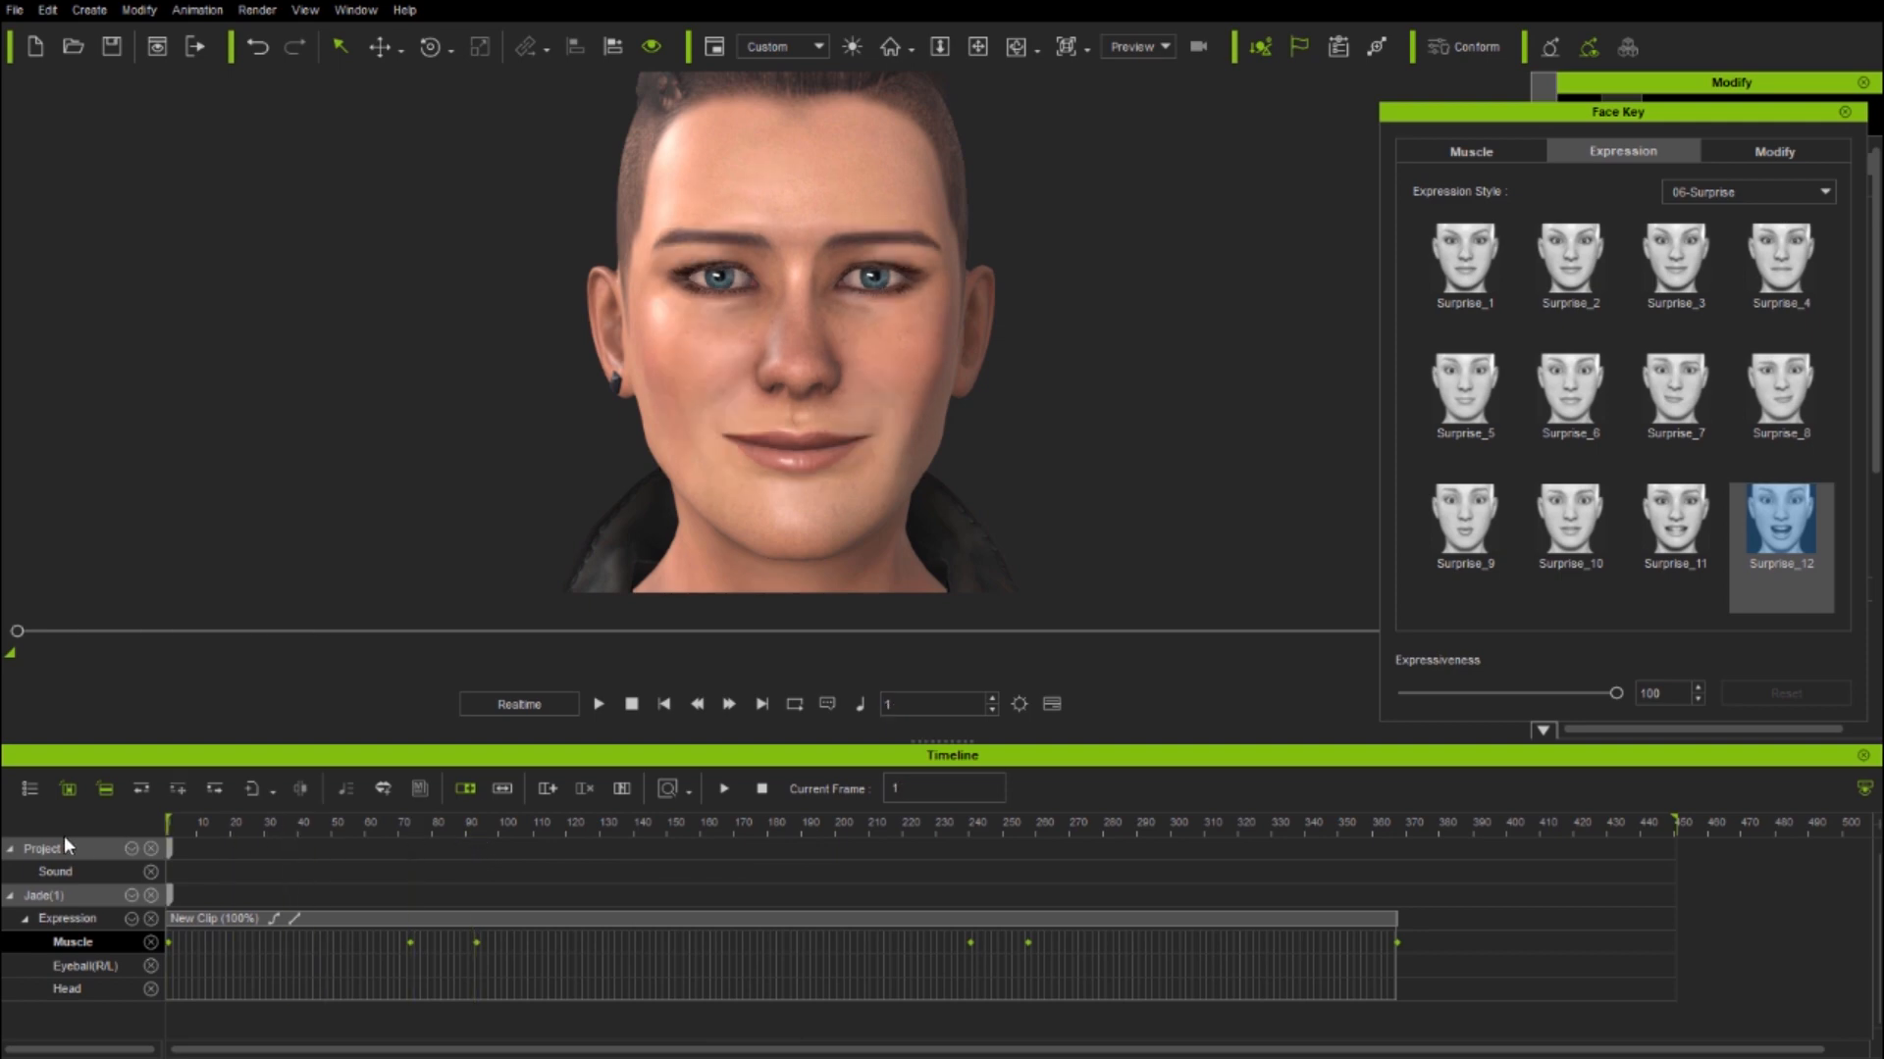
{"action": "left_click", "coordinate": [598, 703]}
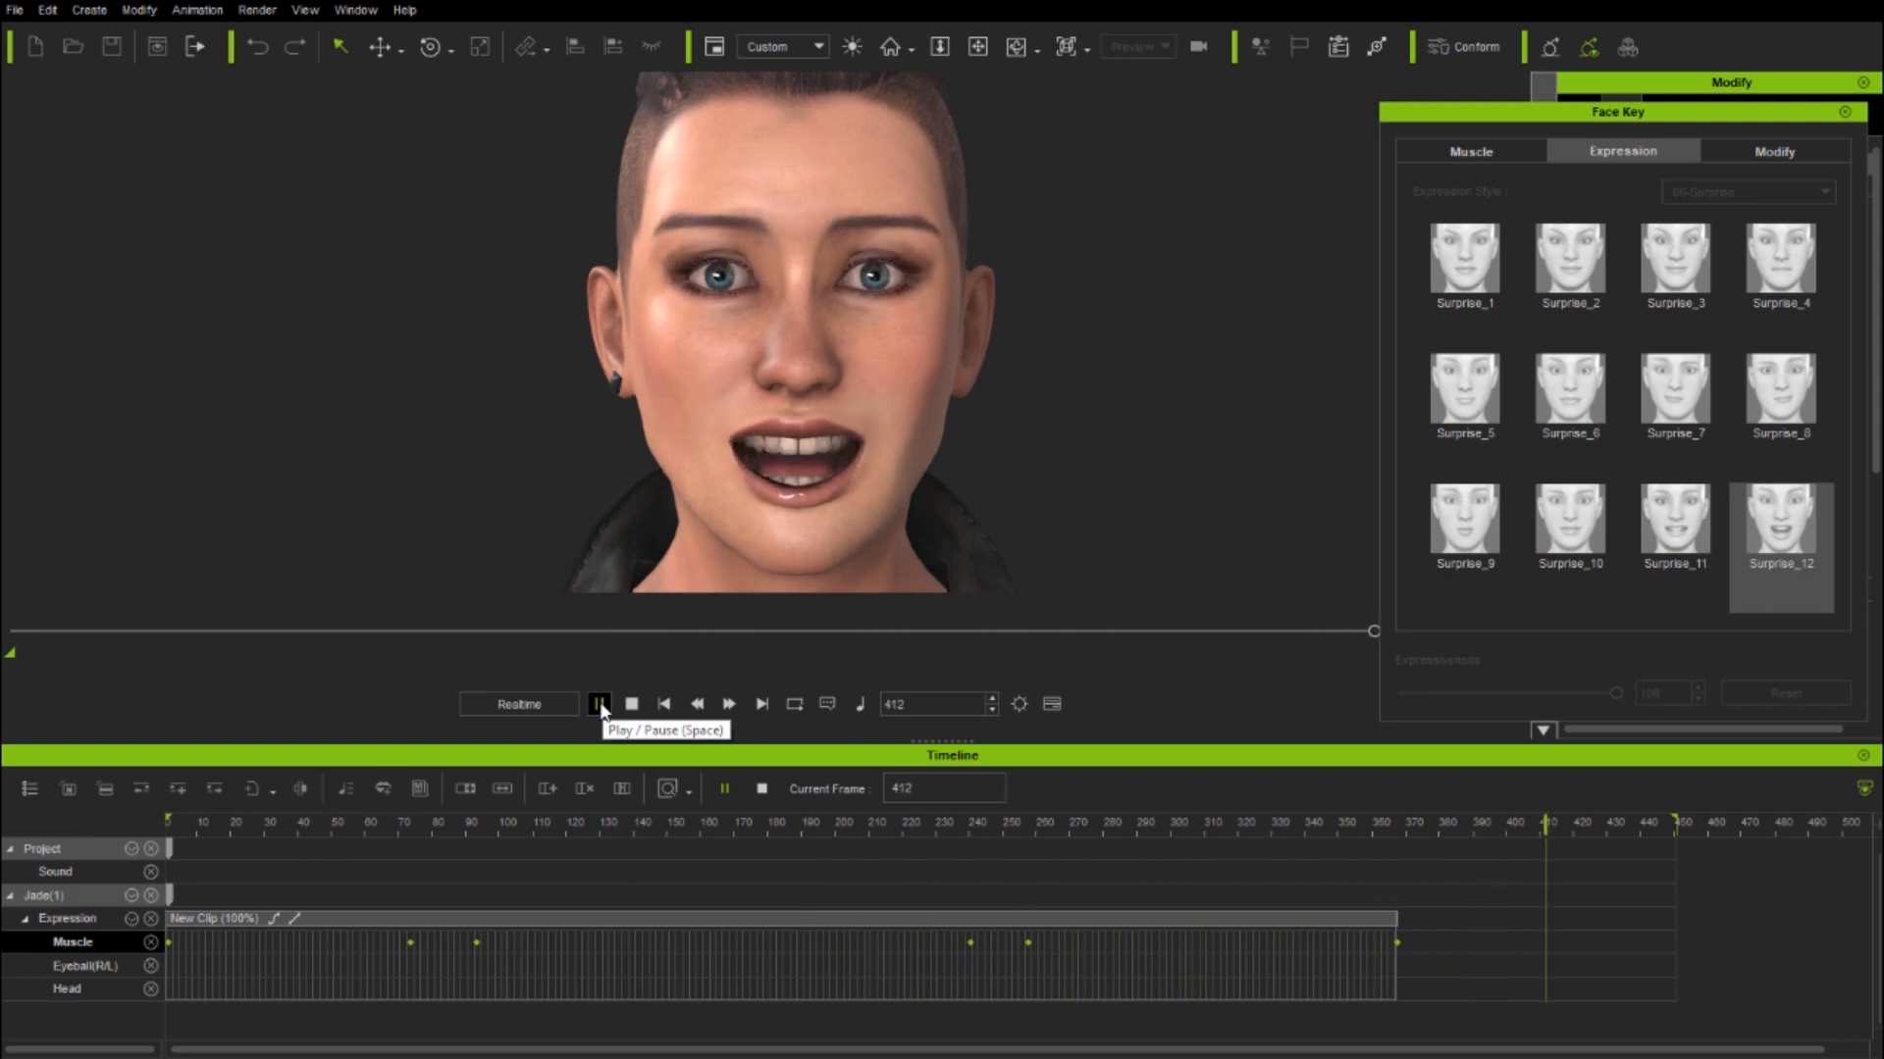
{"action": "left_click", "coordinate": [600, 705]}
{"action": "left_click", "coordinate": [631, 705]}
- Lower the expressiveness to 39 at frame 1 and to 53 at the frame 73 Muscle key
{"action": "left_click_drag", "start_coordinate": [1615, 695], "coordinate": [1489, 697]}
{"action": "left_click", "coordinate": [410, 943]}
{"action": "left_click_drag", "start_coordinate": [1614, 694], "coordinate": [1516, 694]}
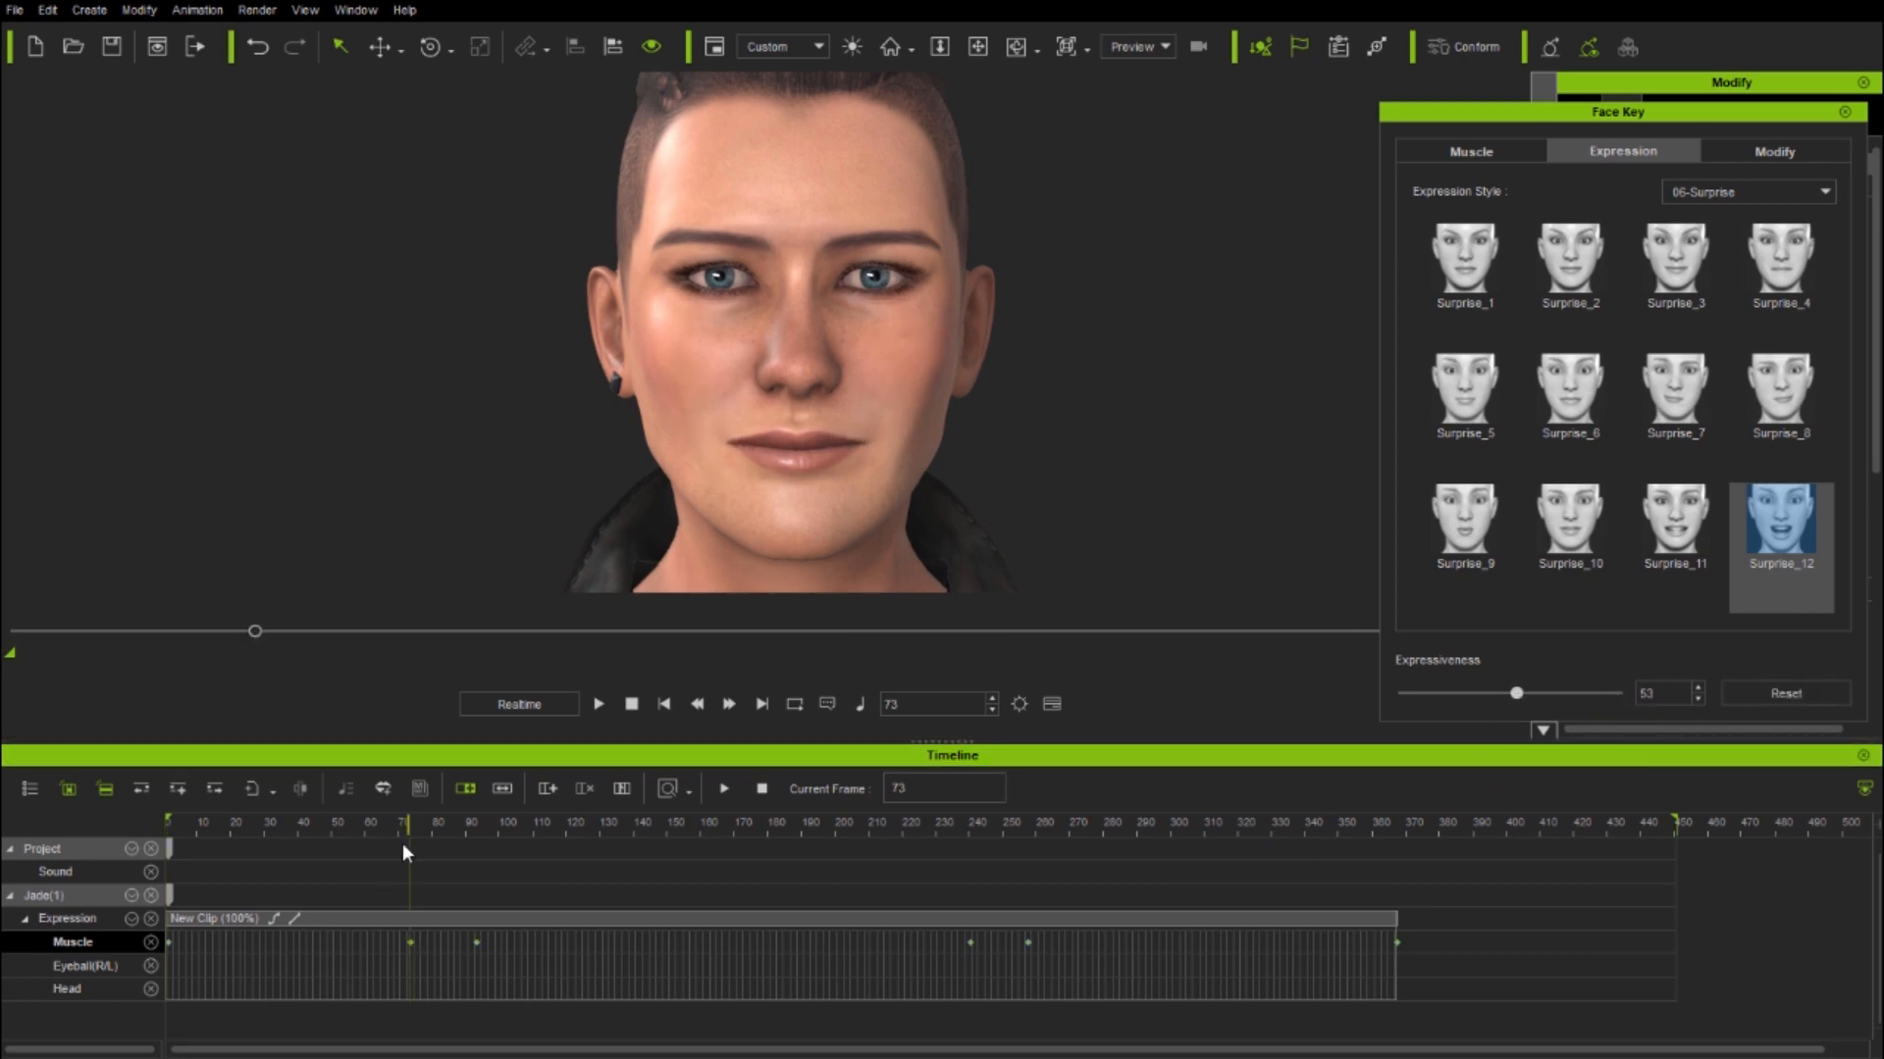
- Lower the expressiveness of the Muscle key near frame 240 and add expressiveness keys at about frames 182 and 198
{"action": "left_click_drag", "start_coordinate": [392, 832], "coordinate": [615, 850]}
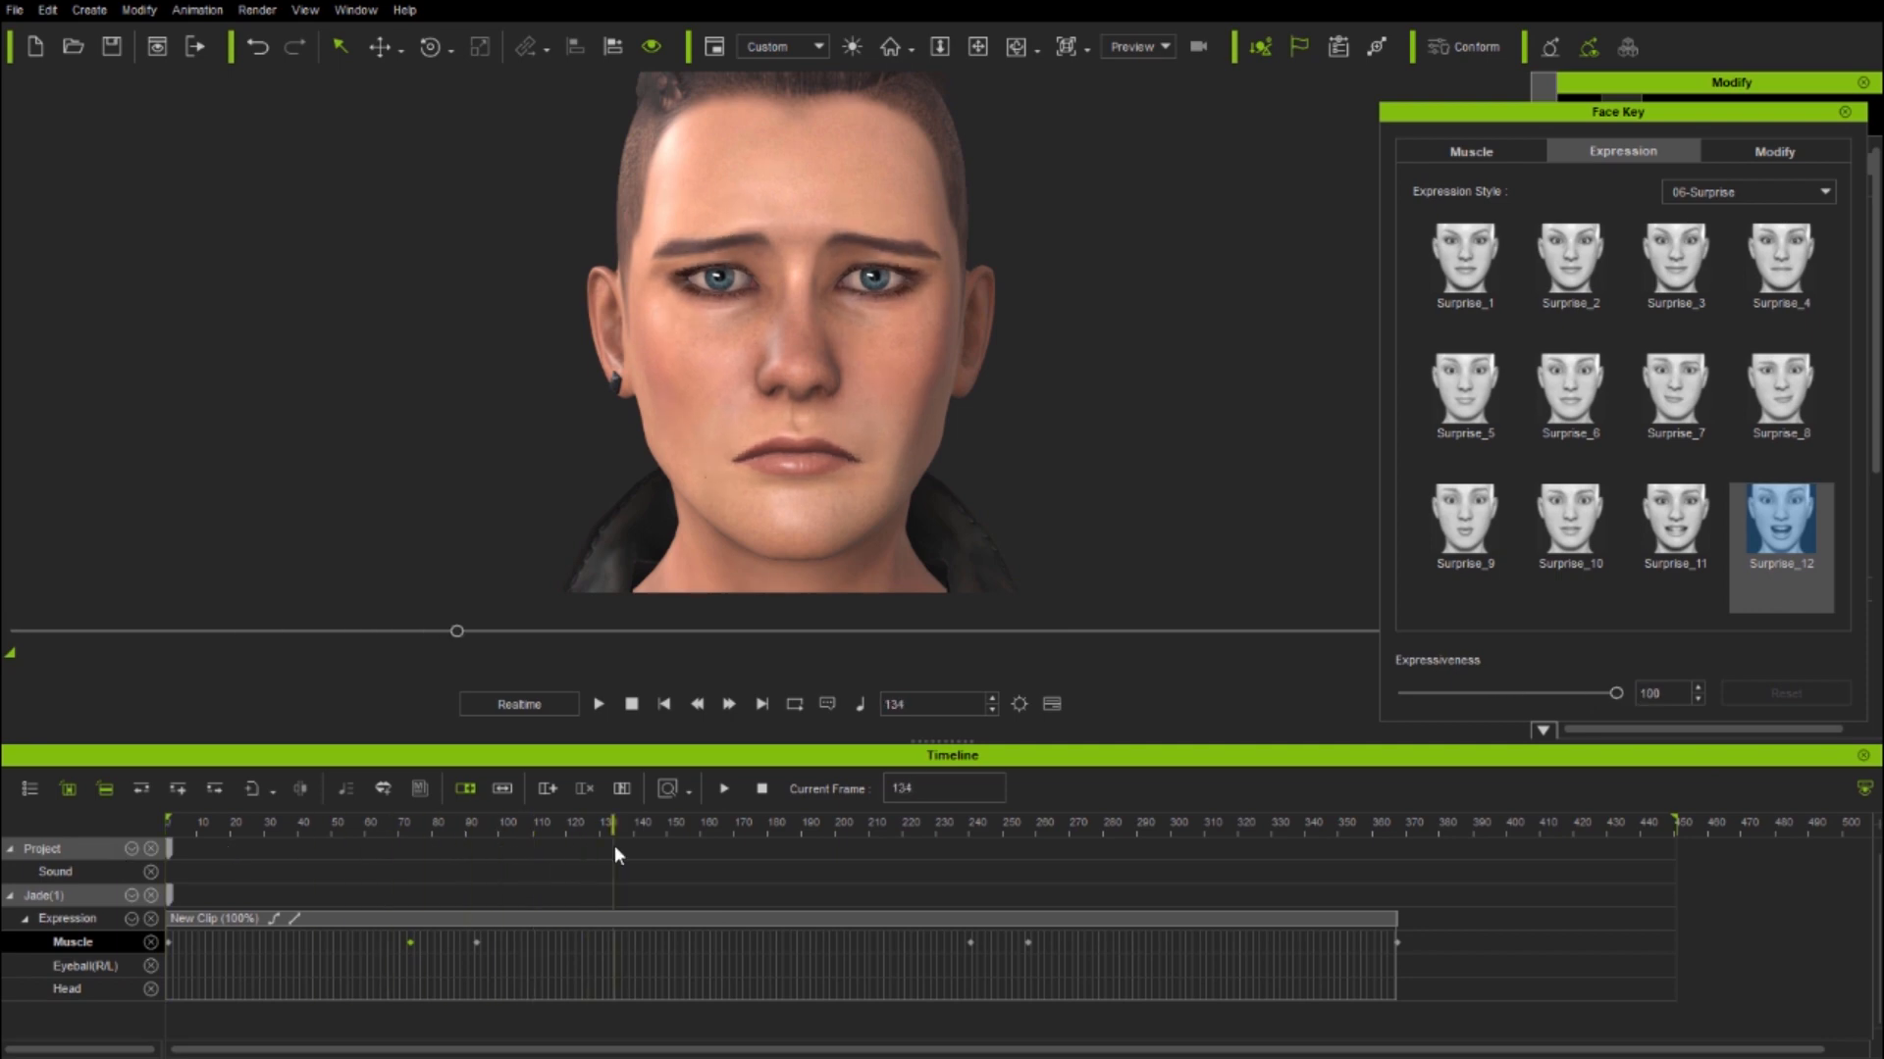
{"action": "left_click", "coordinate": [969, 943]}
{"action": "left_click_drag", "start_coordinate": [1616, 694], "coordinate": [1475, 694]}
{"action": "left_click_drag", "start_coordinate": [968, 828], "coordinate": [623, 881]}
{"action": "left_click", "coordinate": [773, 884]}
{"action": "mouse_move", "coordinate": [1591, 694]}
{"action": "left_mouse_down"}
{"action": "mouse_move", "coordinate": [1404, 694]}
{"action": "mouse_move", "coordinate": [1602, 694]}
{"action": "left_mouse_up"}
{"action": "left_click", "coordinate": [790, 831]}
- Lower the expressiveness to about half at frame 315 and to 51 at the frame 367 key
{"action": "left_click_drag", "start_coordinate": [828, 824], "coordinate": [1222, 897]}
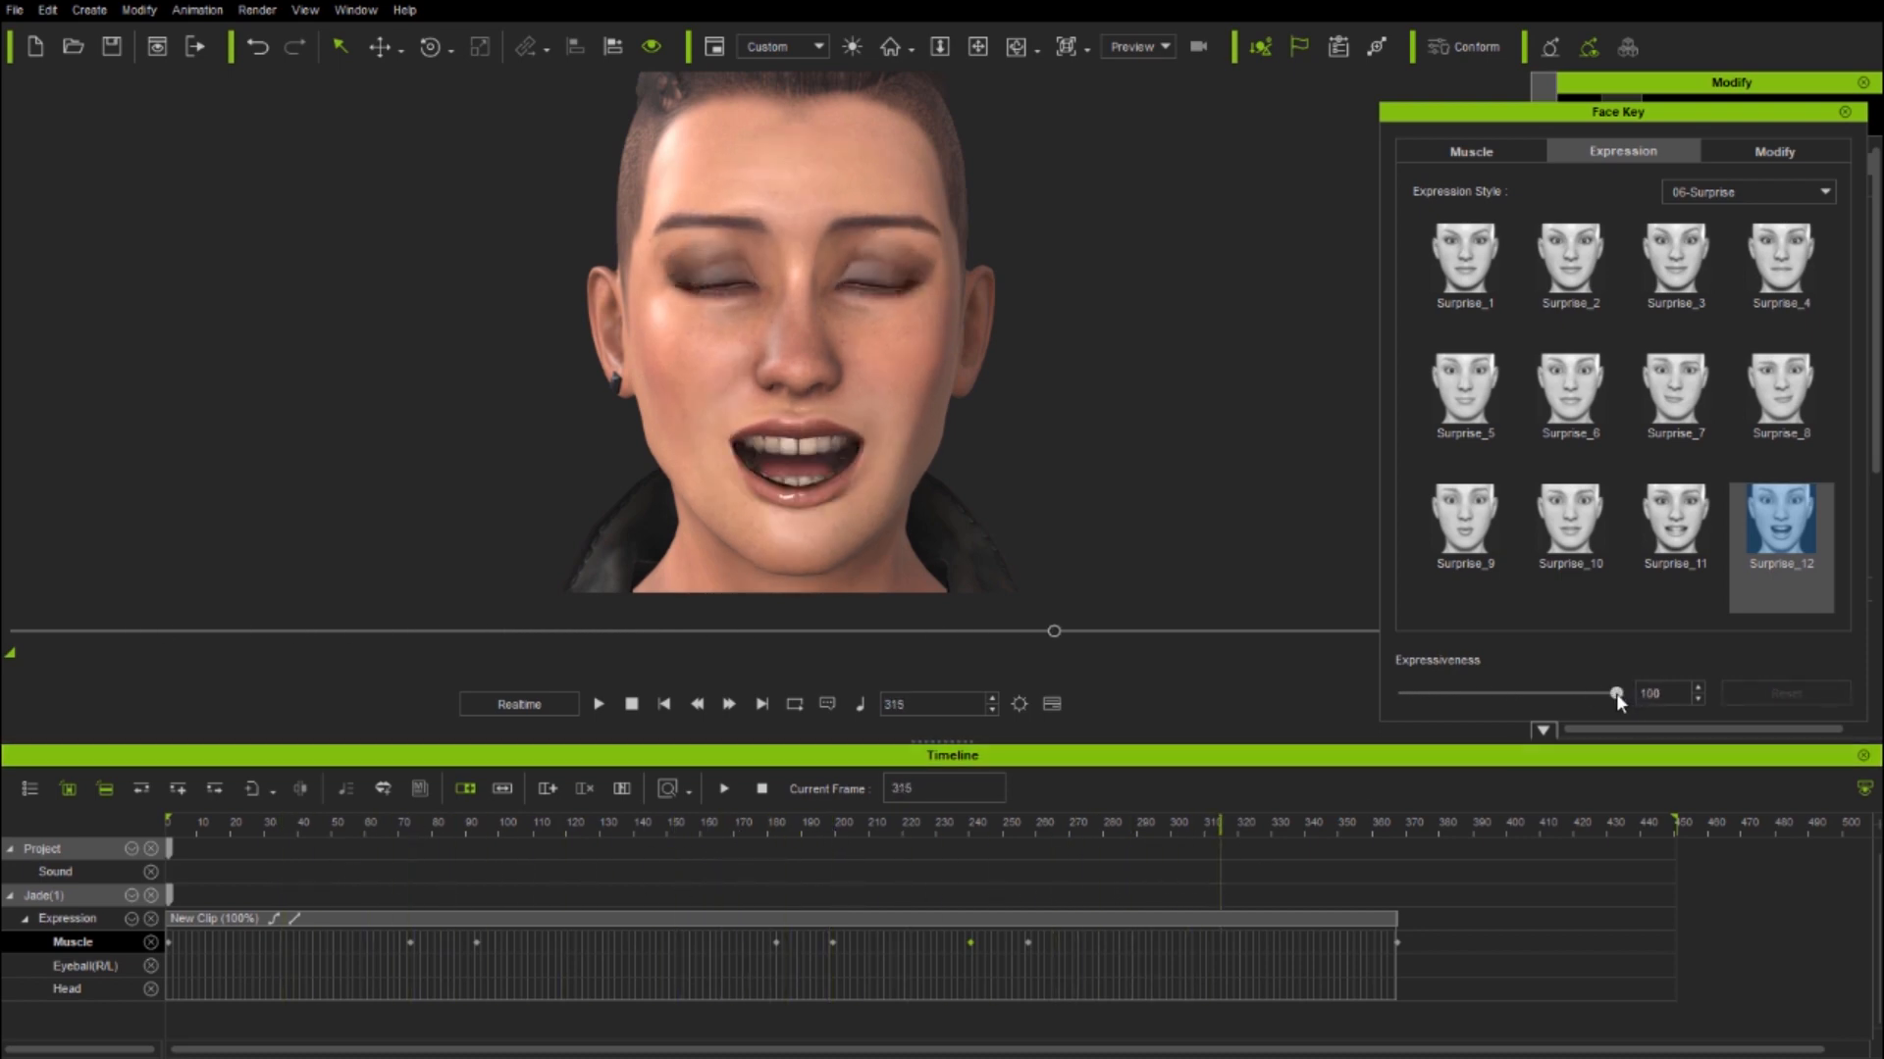
{"action": "left_click_drag", "start_coordinate": [1616, 693], "coordinate": [1499, 693]}
{"action": "left_click_drag", "start_coordinate": [1220, 828], "coordinate": [1397, 944]}
{"action": "left_click_drag", "start_coordinate": [1570, 698], "coordinate": [1511, 701]}
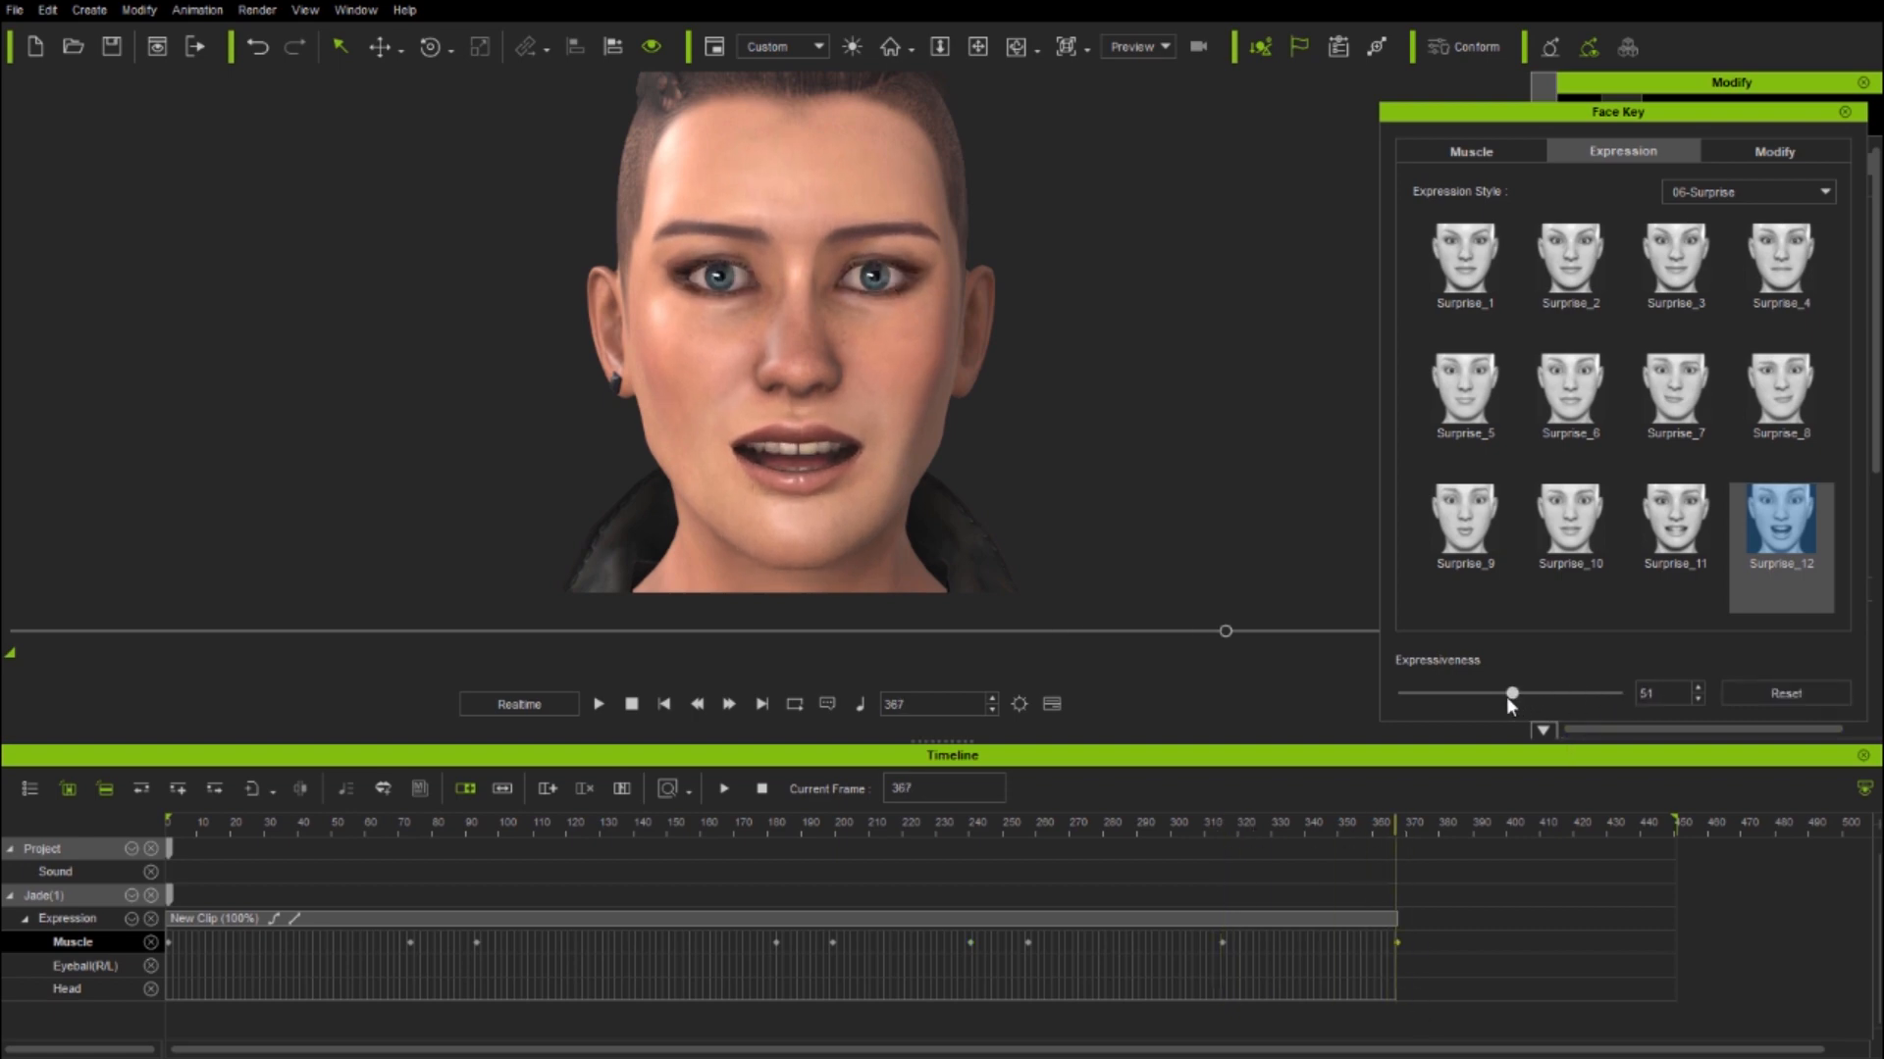
- Apply the Surprise_11 preset at frame 418 and set its expressiveness to 100
{"action": "left_click_drag", "start_coordinate": [1410, 834], "coordinate": [1567, 829]}
{"action": "left_click", "coordinate": [1687, 520]}
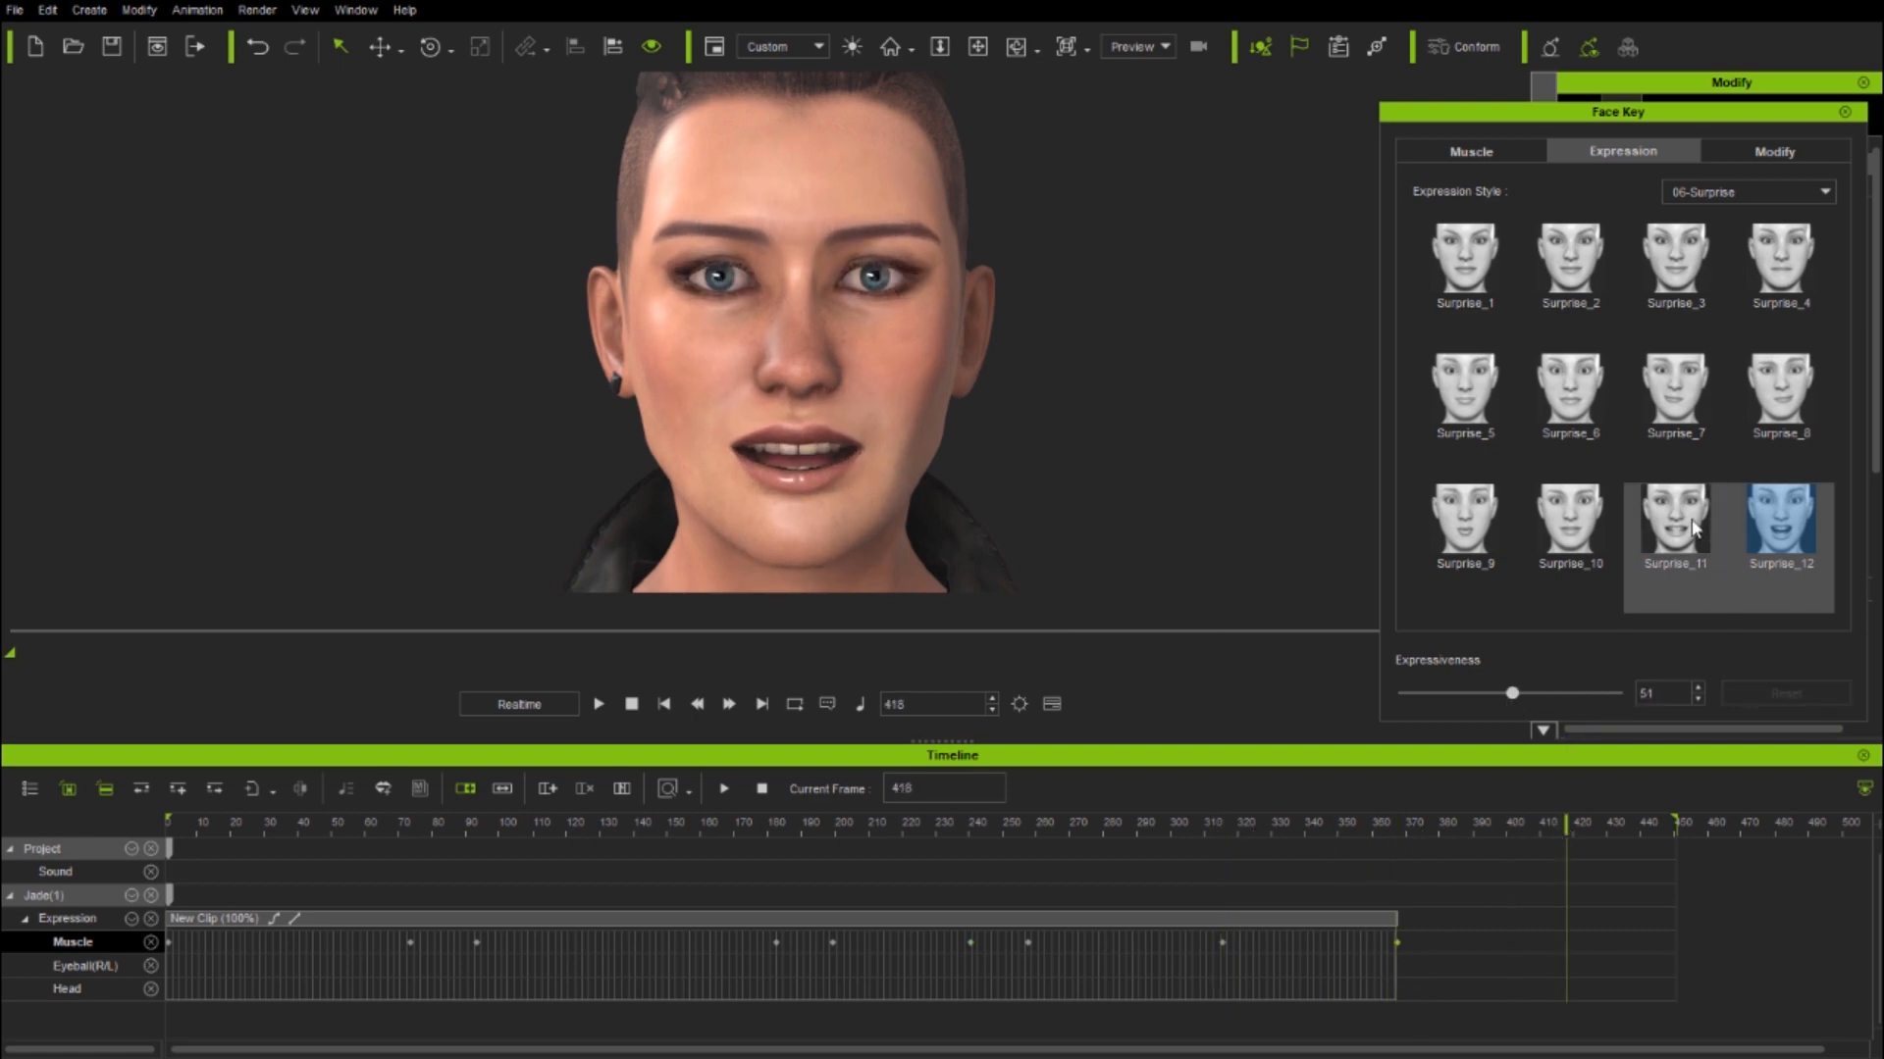
{"action": "left_click_drag", "start_coordinate": [1511, 694], "coordinate": [1619, 692]}
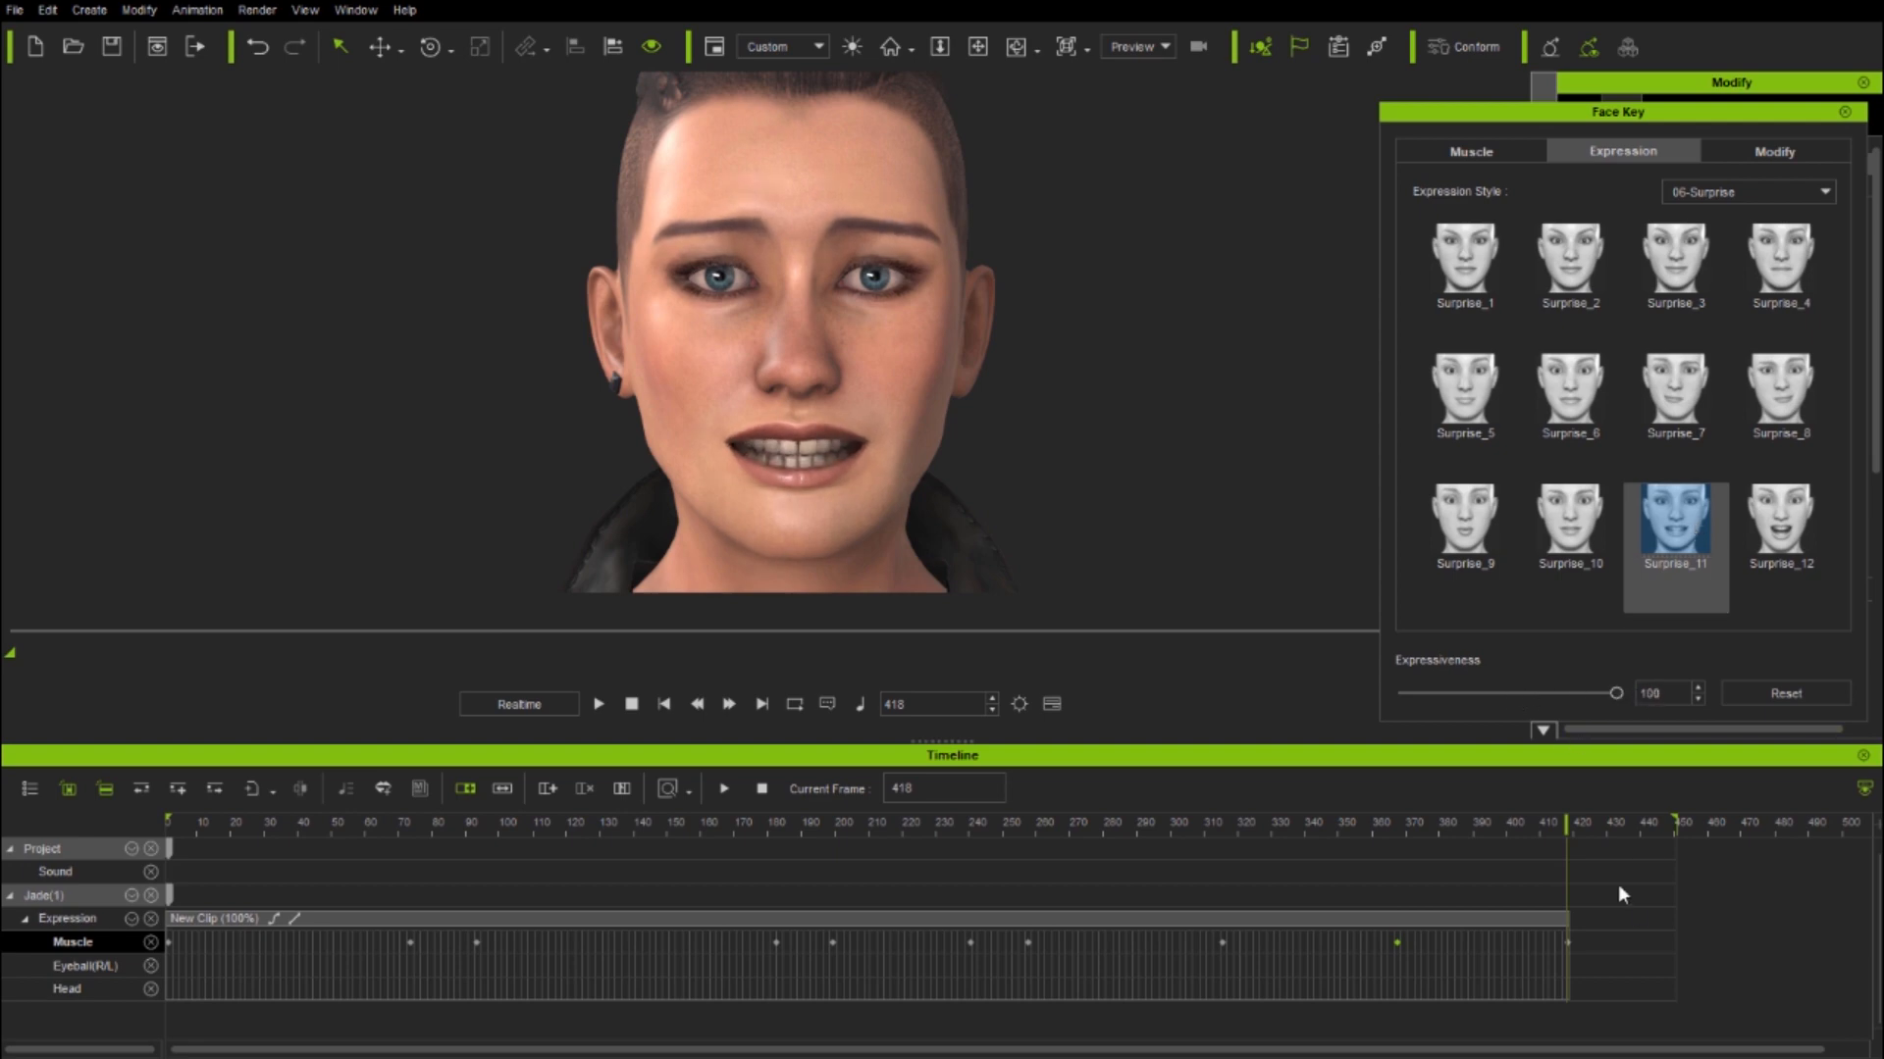
- Apply the Surprise_10 preset at frame 450 and lower its expressiveness to 47
{"action": "left_click_drag", "start_coordinate": [1573, 827], "coordinate": [1675, 824]}
{"action": "left_click", "coordinate": [1571, 520]}
{"action": "left_click_drag", "start_coordinate": [1616, 694], "coordinate": [1506, 698]}
- Play the complete expression animation from the beginning to frame 450 and return to frame 1
{"action": "left_click_drag", "start_coordinate": [1674, 824], "coordinate": [169, 829]}
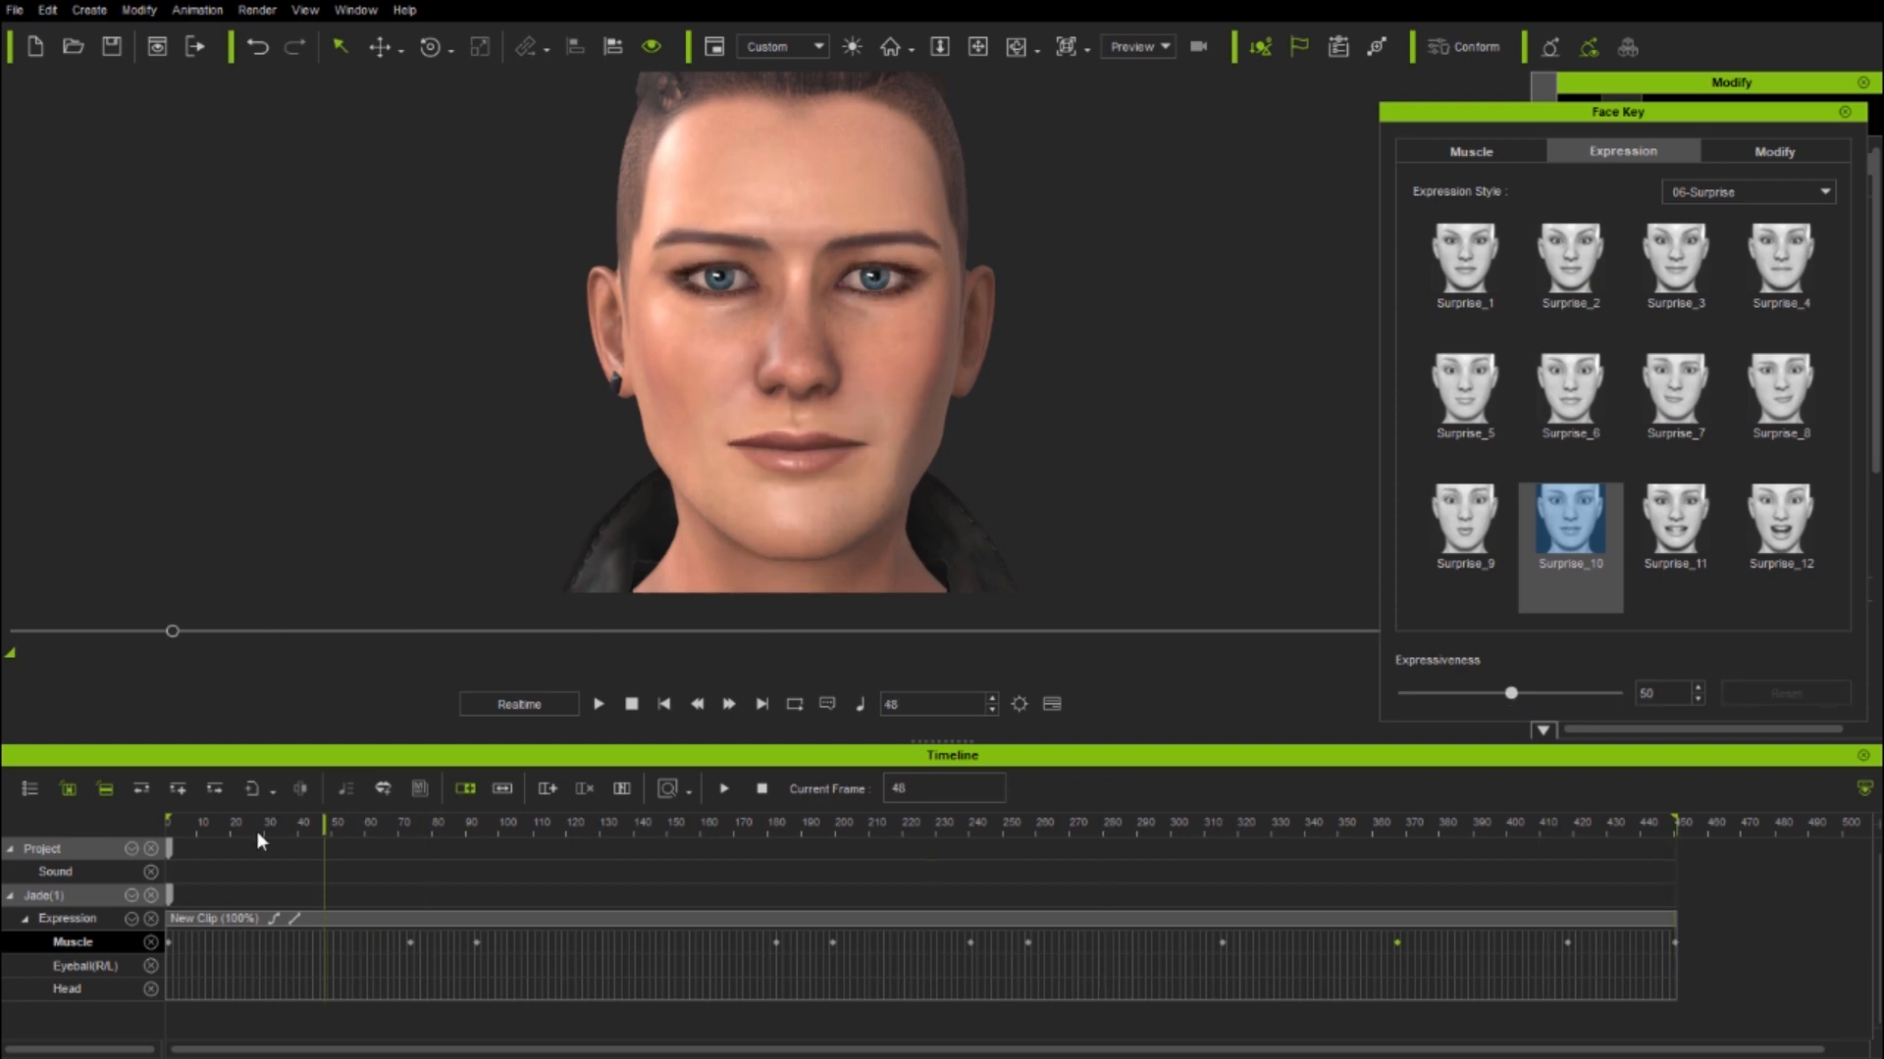
{"action": "left_click", "coordinate": [598, 706]}
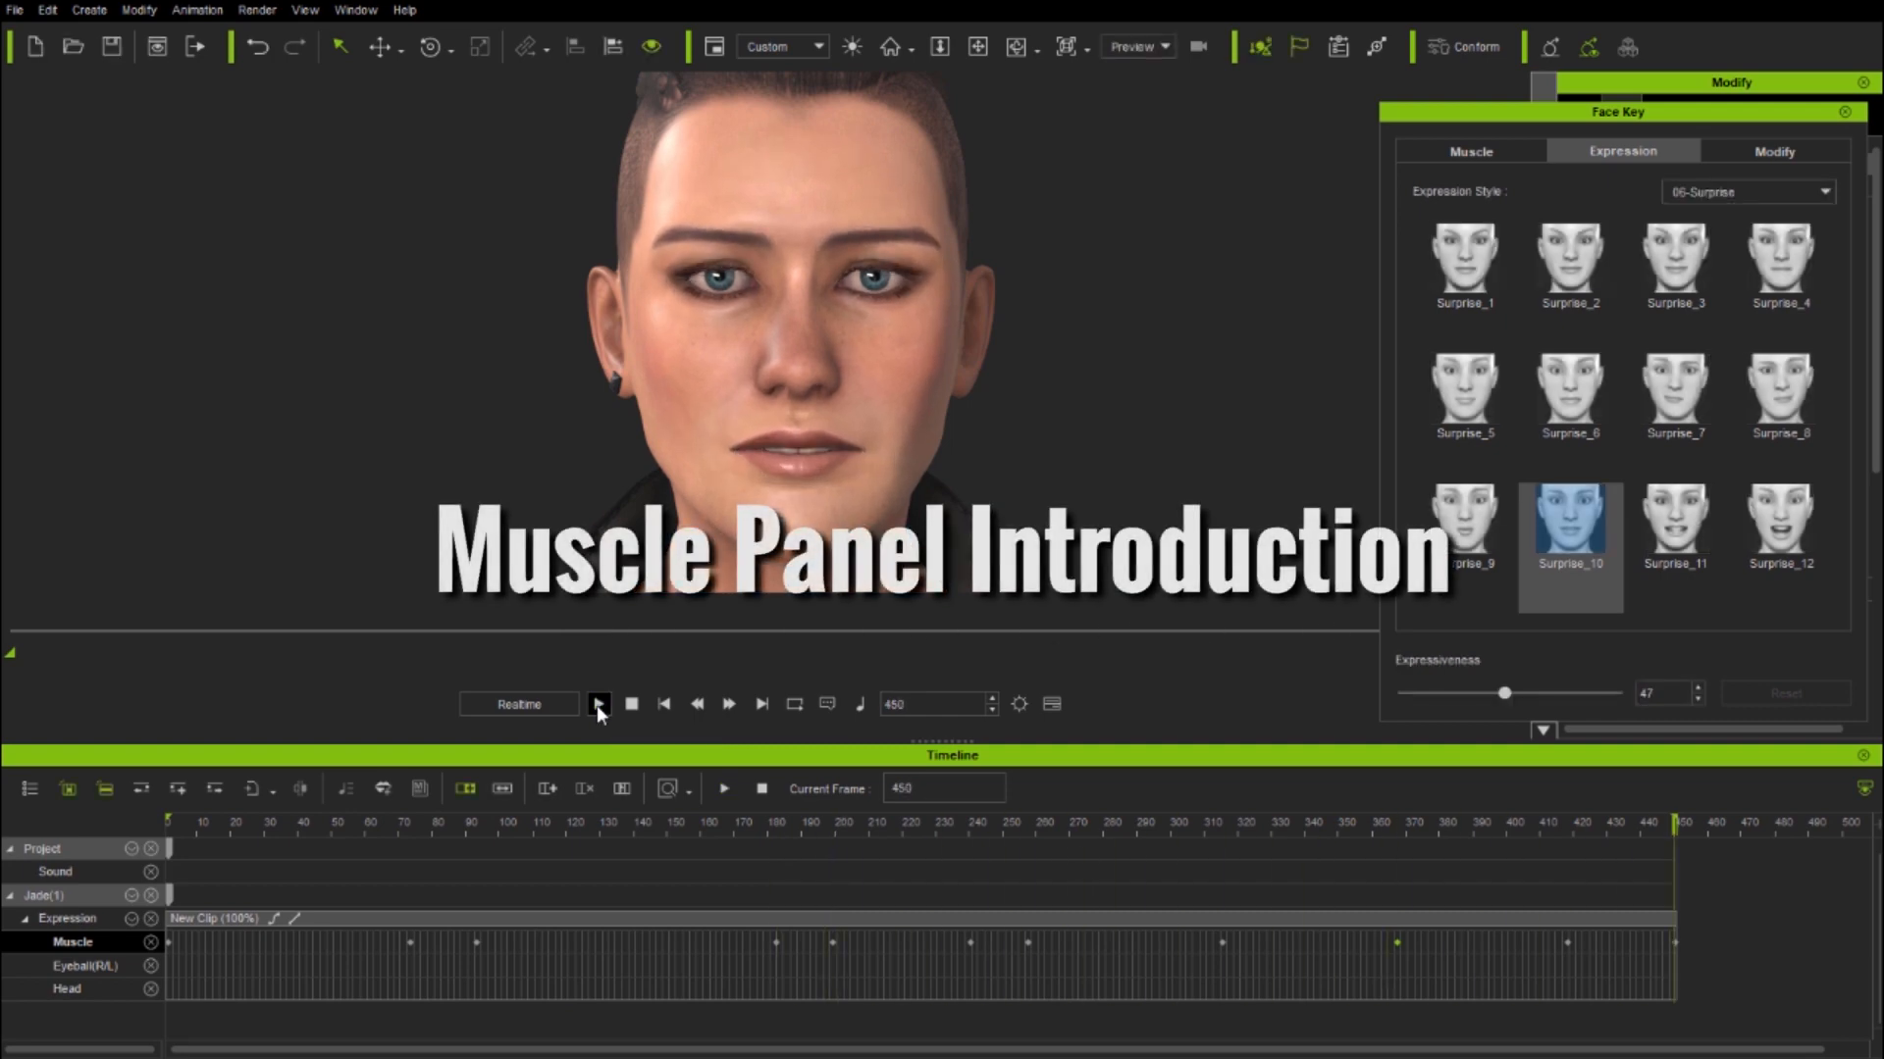
{"action": "left_click", "coordinate": [632, 704]}
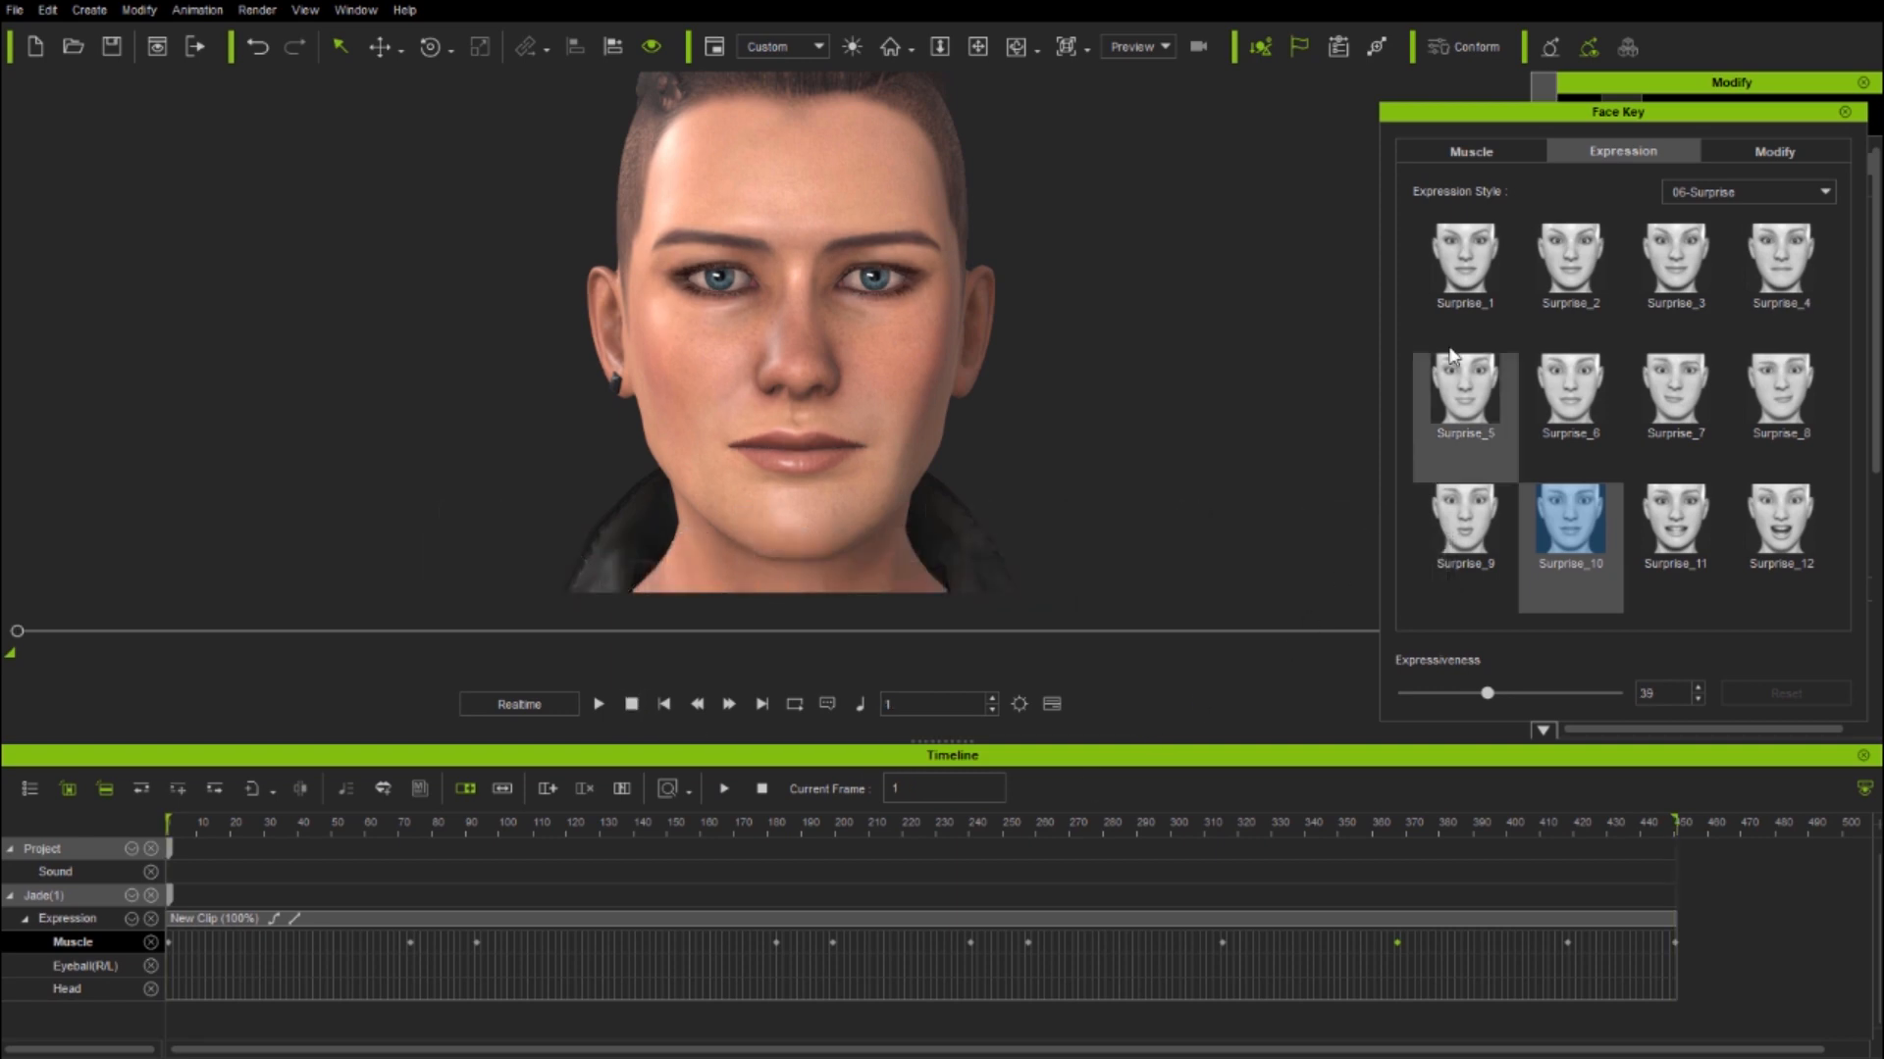
- Switch Face Key to Muscle editing and set default keys at frames 1, 20 and 49
{"action": "left_click", "coordinate": [1505, 152]}
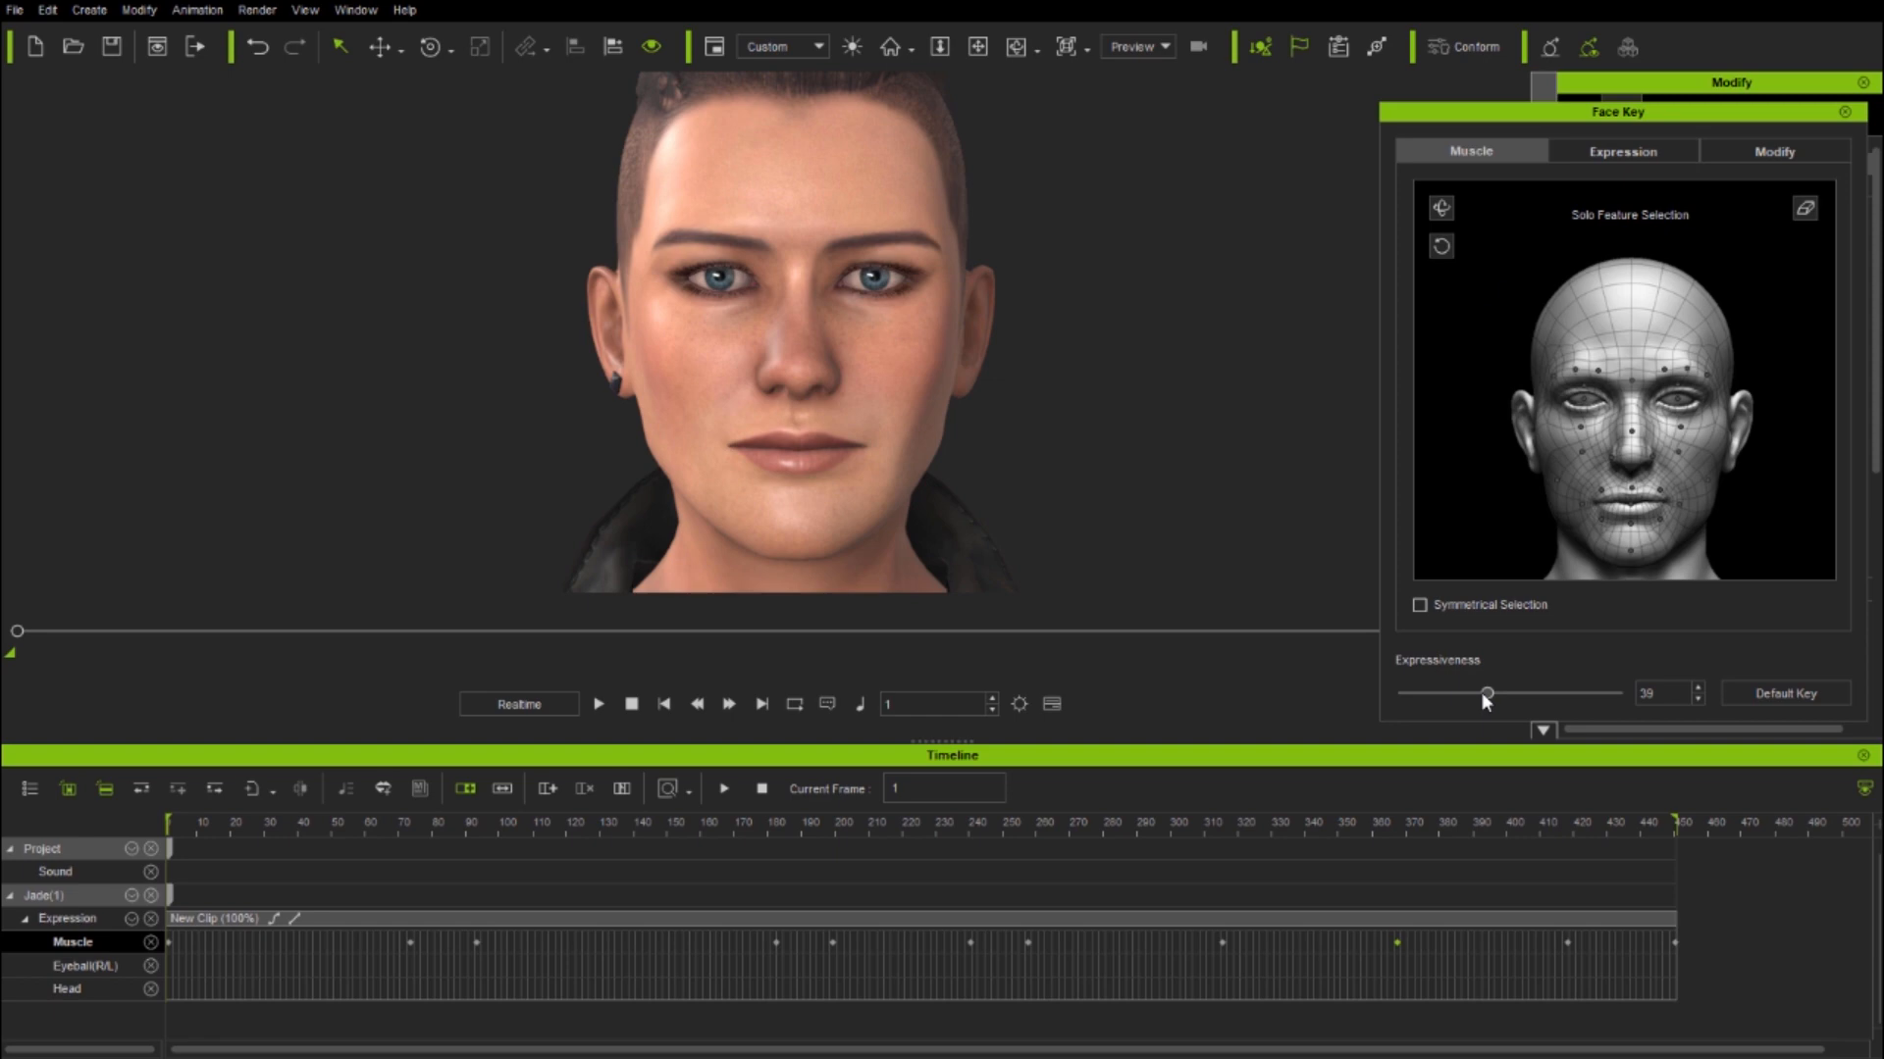
{"action": "left_click", "coordinate": [1769, 696]}
{"action": "left_click_drag", "start_coordinate": [186, 822], "coordinate": [230, 827]}
{"action": "left_click", "coordinate": [1780, 697]}
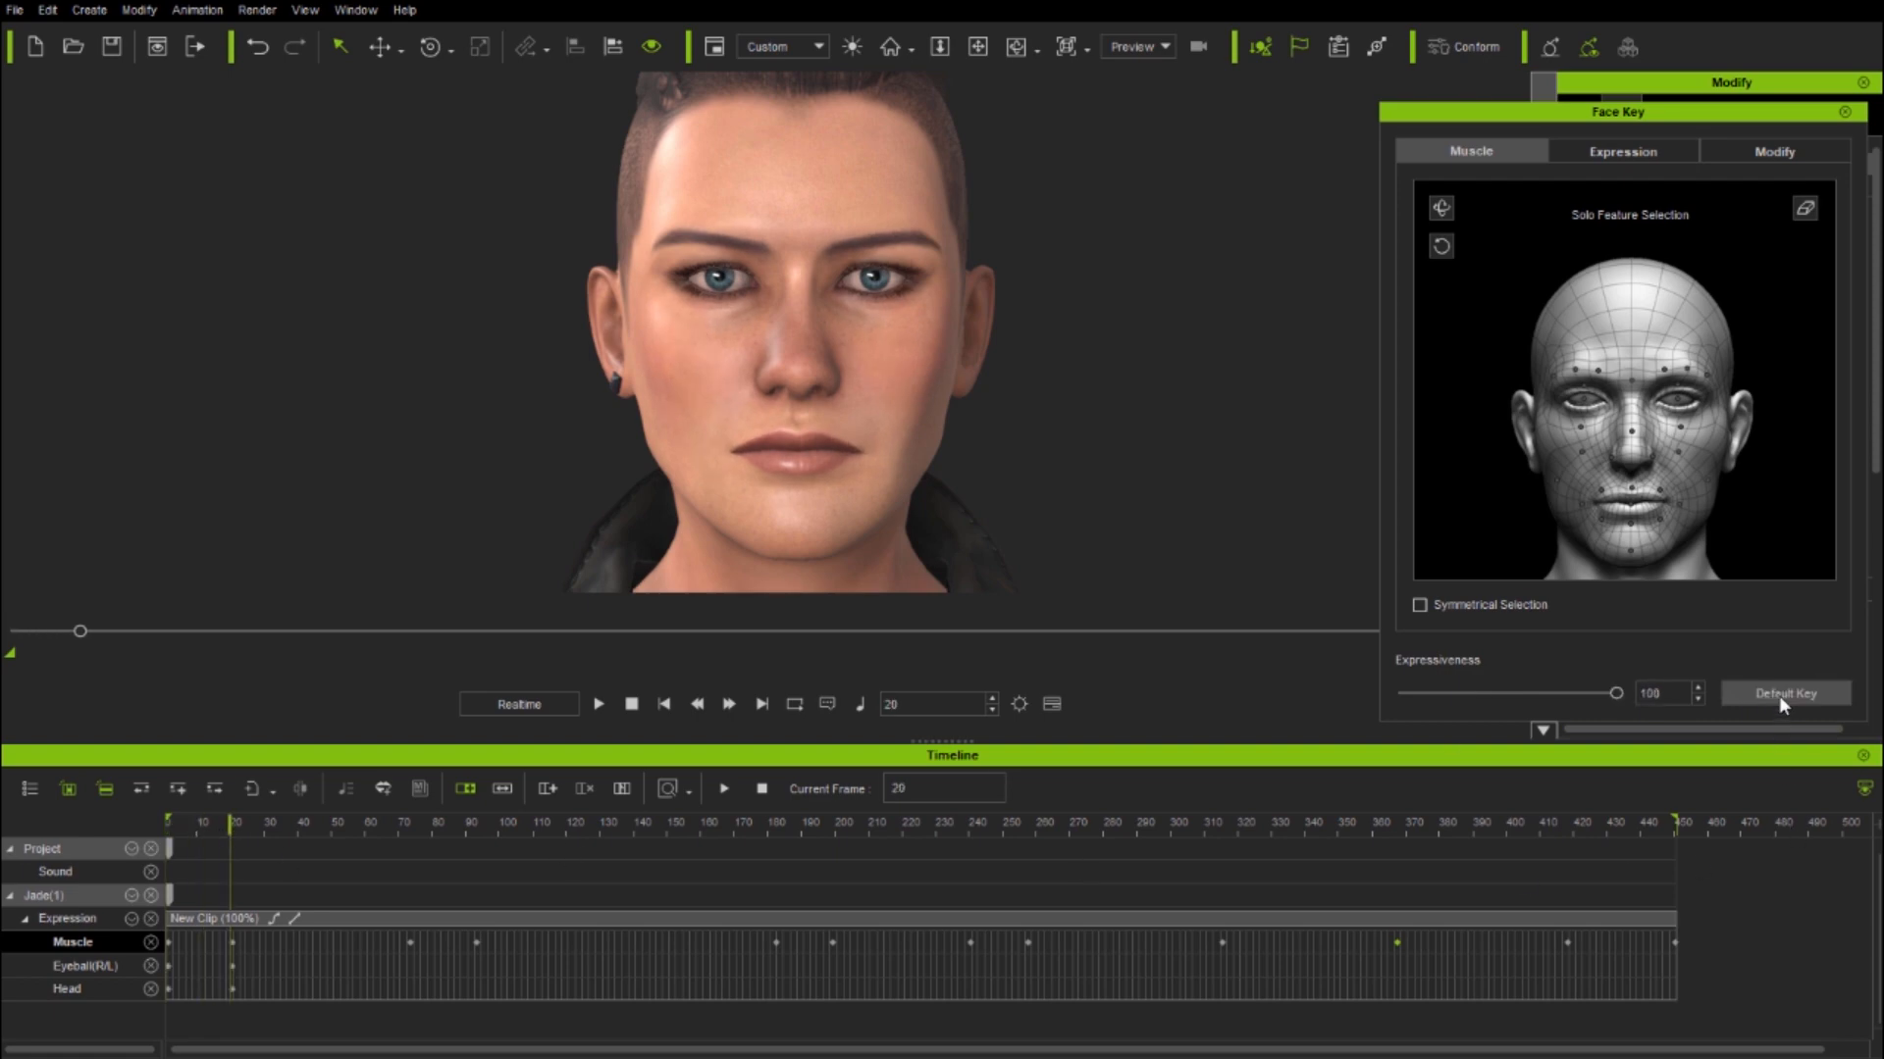
{"action": "left_click_drag", "start_coordinate": [227, 826], "coordinate": [327, 828]}
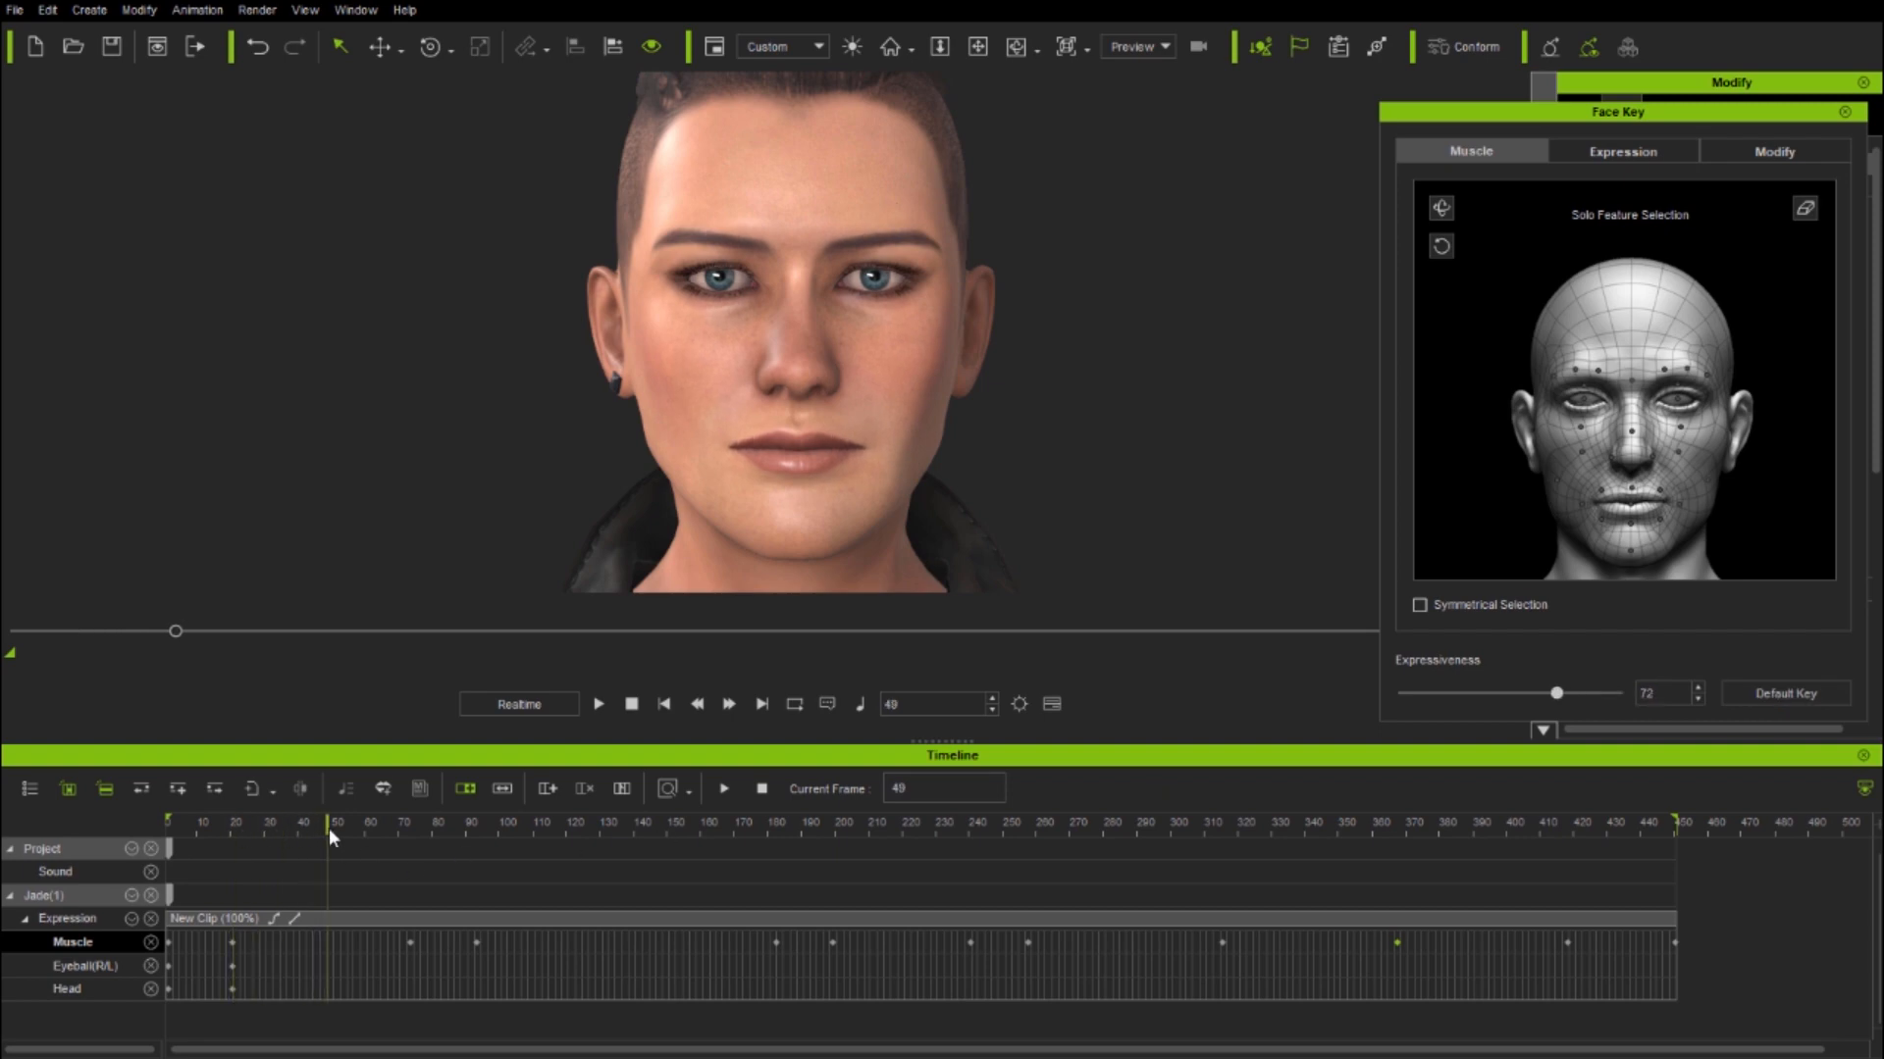
{"action": "left_click", "coordinate": [1785, 690]}
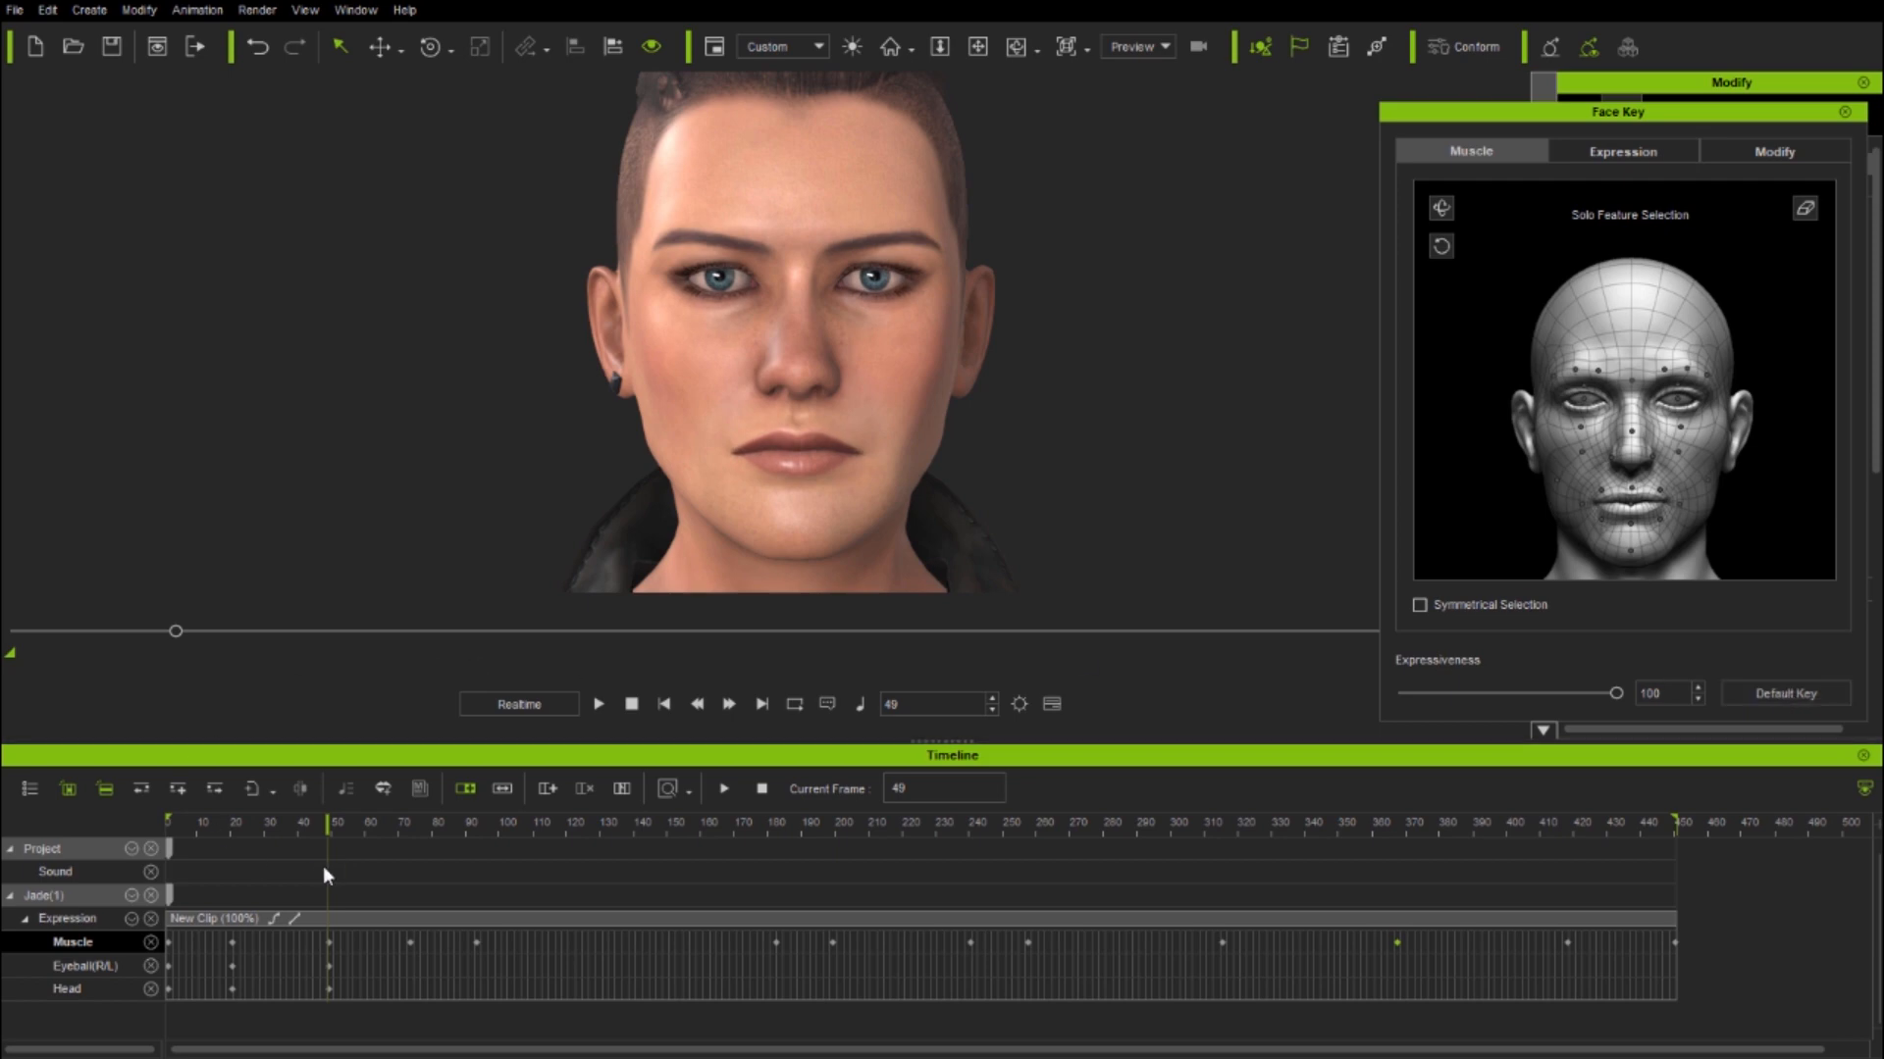
- Set default keys at about frame 135 and at frame 165
{"action": "left_click_drag", "start_coordinate": [326, 827], "coordinate": [616, 827]}
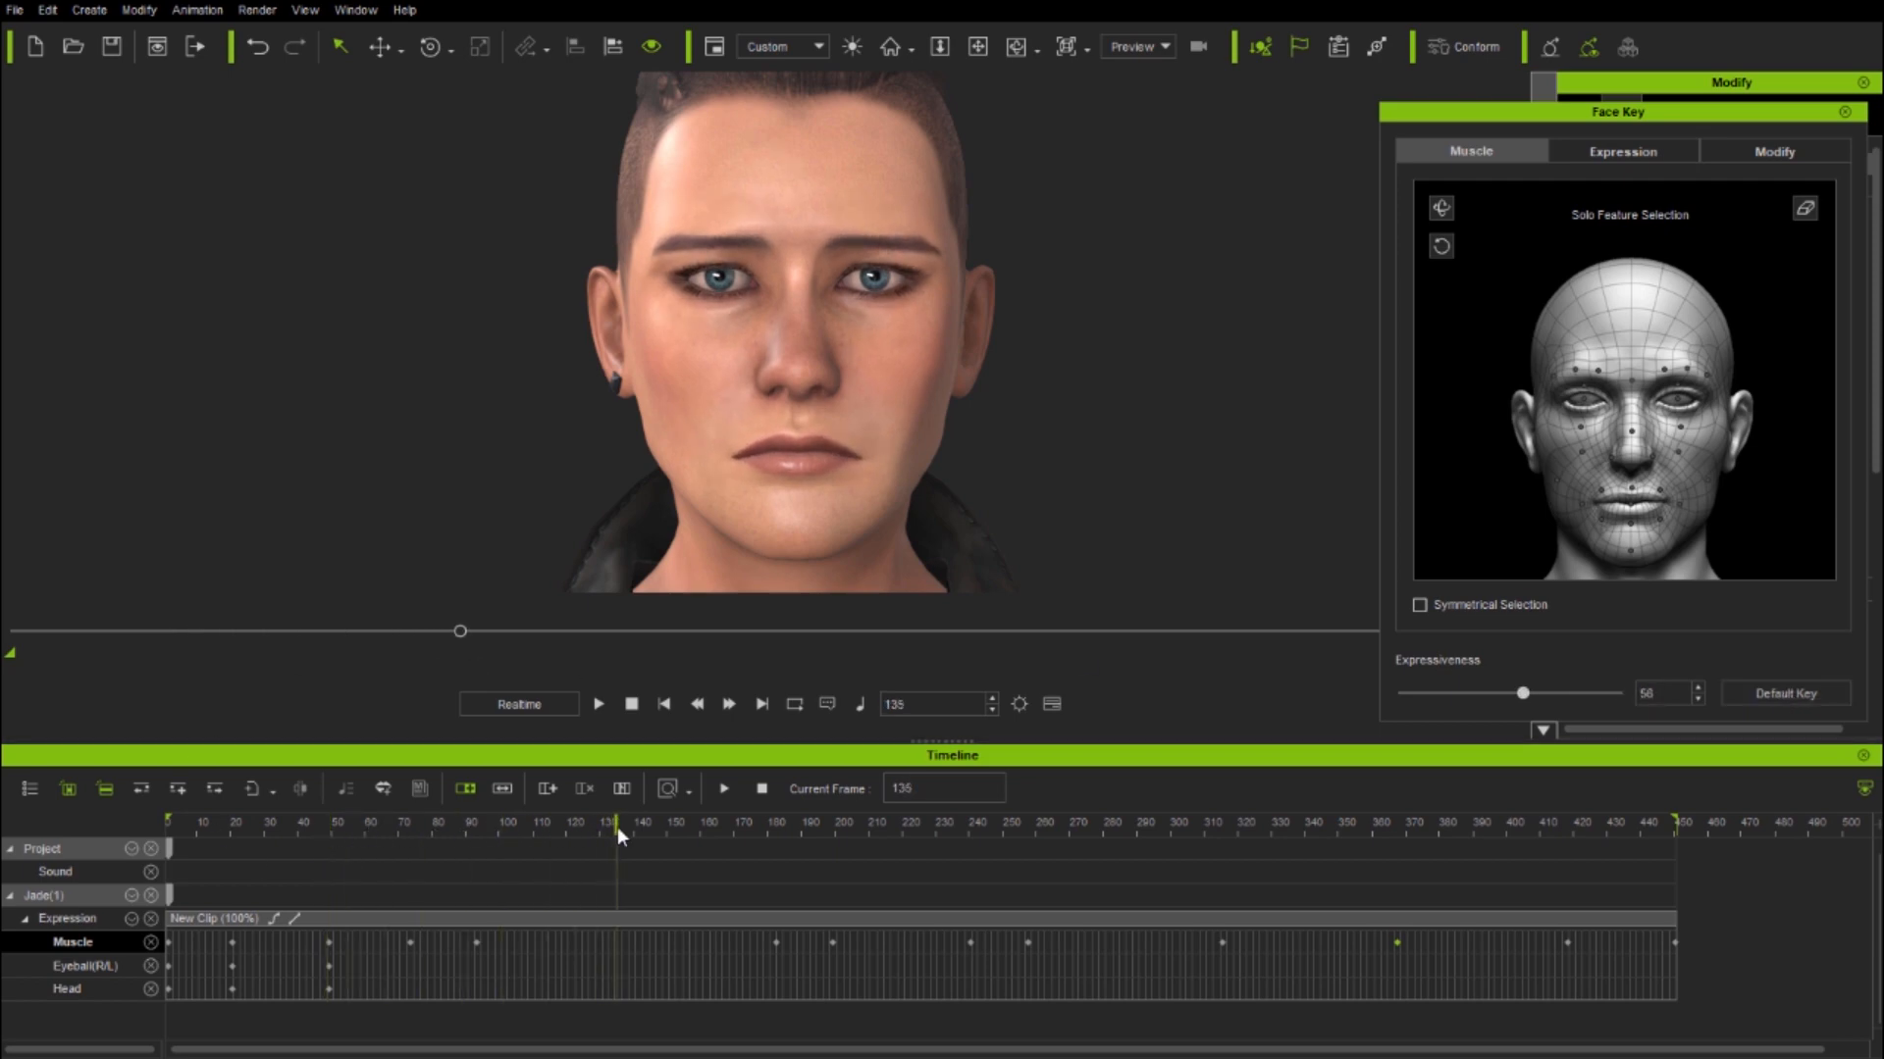
{"action": "left_click", "coordinate": [1766, 693]}
{"action": "left_click_drag", "start_coordinate": [615, 826], "coordinate": [720, 834]}
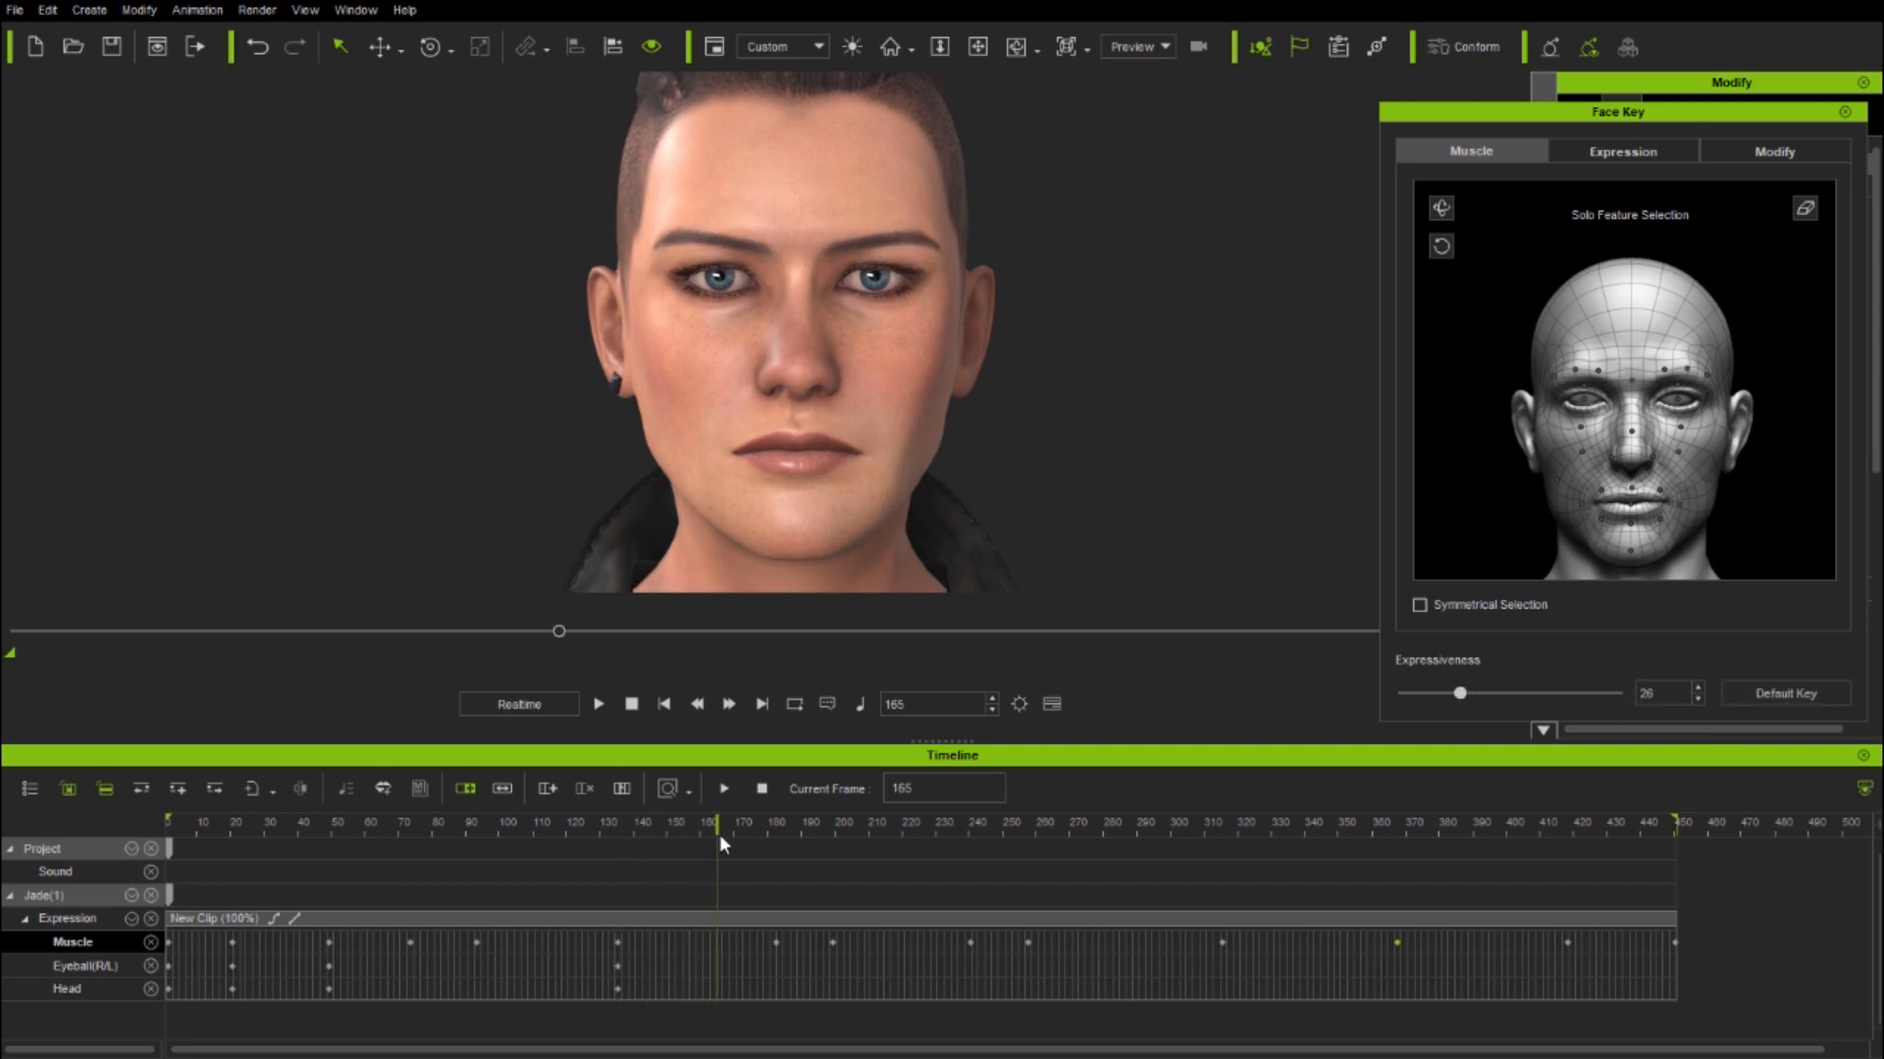
{"action": "left_click", "coordinate": [1792, 696]}
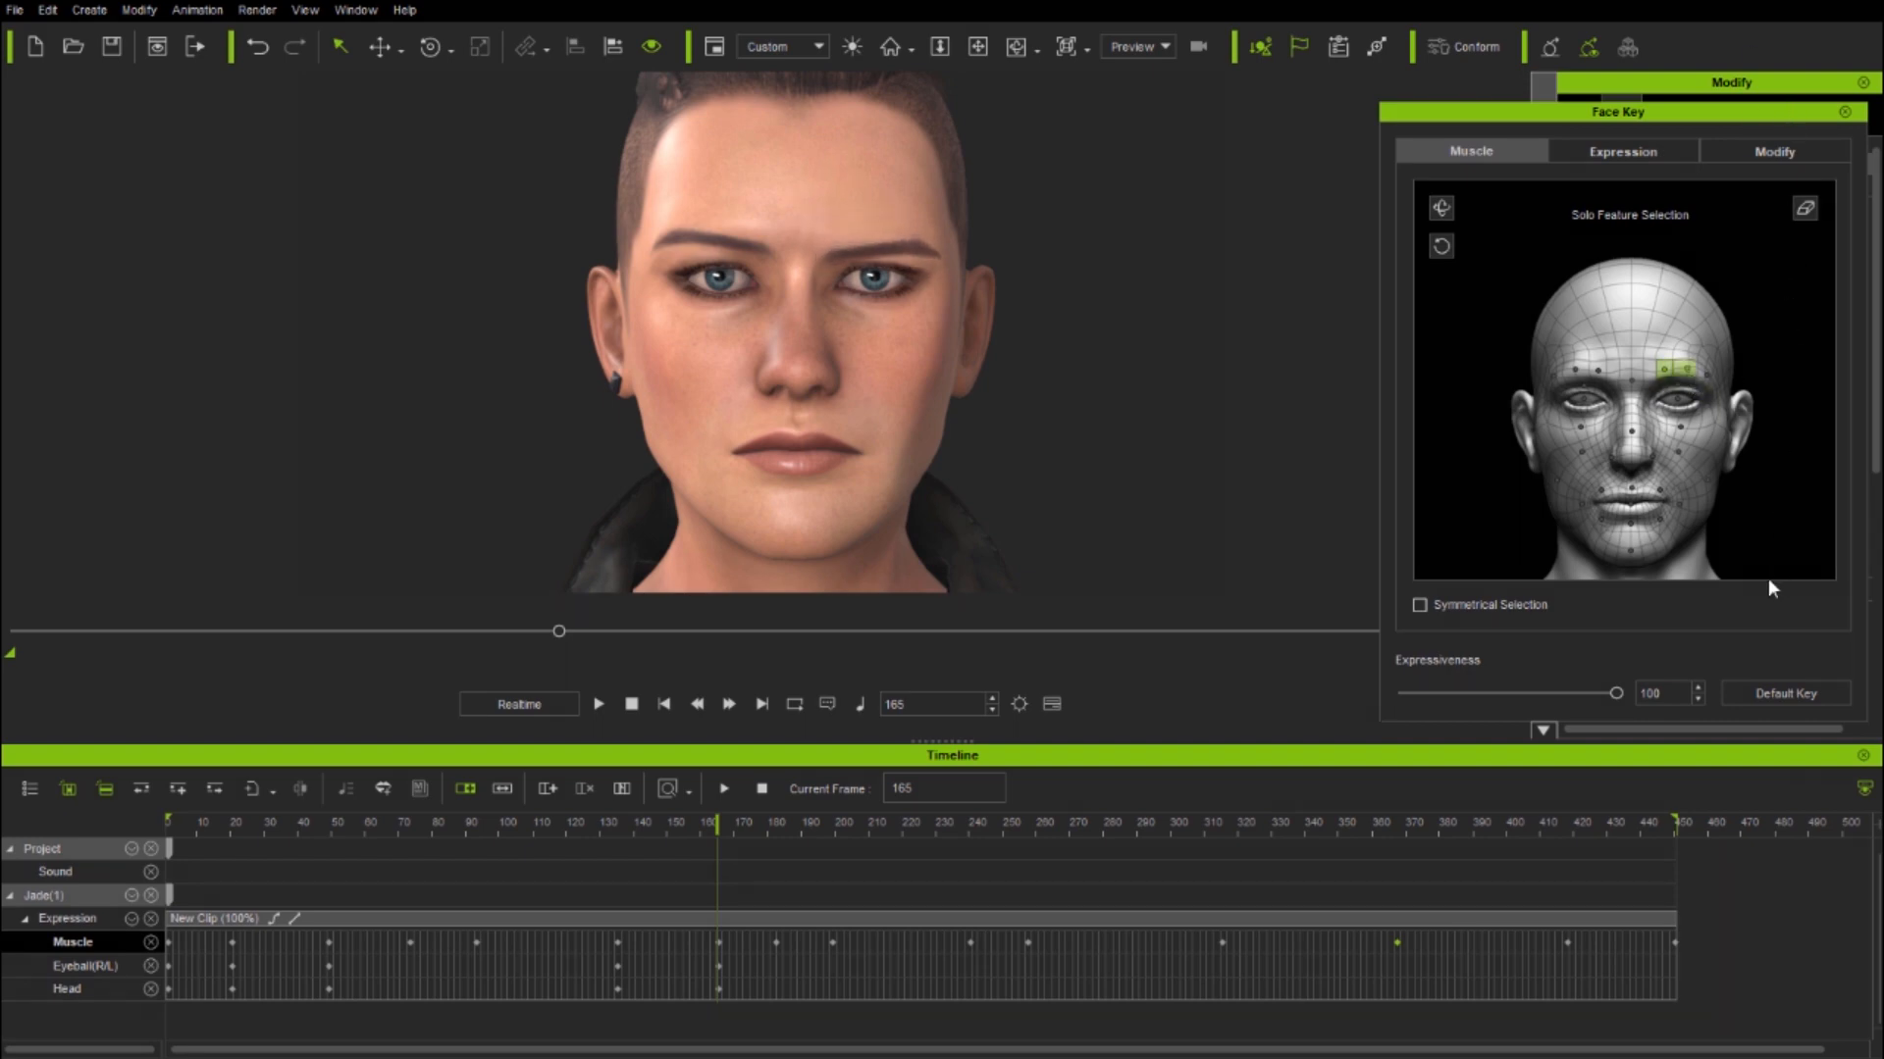
- Try brow and eye selections on the muscle head, clear them and reset the face to its default at frame 165
{"action": "mouse_move", "coordinate": [1705, 380]}
{"action": "left_mouse_down"}
{"action": "mouse_move", "coordinate": [1794, 373]}
{"action": "mouse_move", "coordinate": [1794, 106]}
{"action": "mouse_move", "coordinate": [1787, 444]}
{"action": "mouse_move", "coordinate": [1801, 221]}
{"action": "left_mouse_up"}
{"action": "left_click", "coordinate": [1805, 208]}
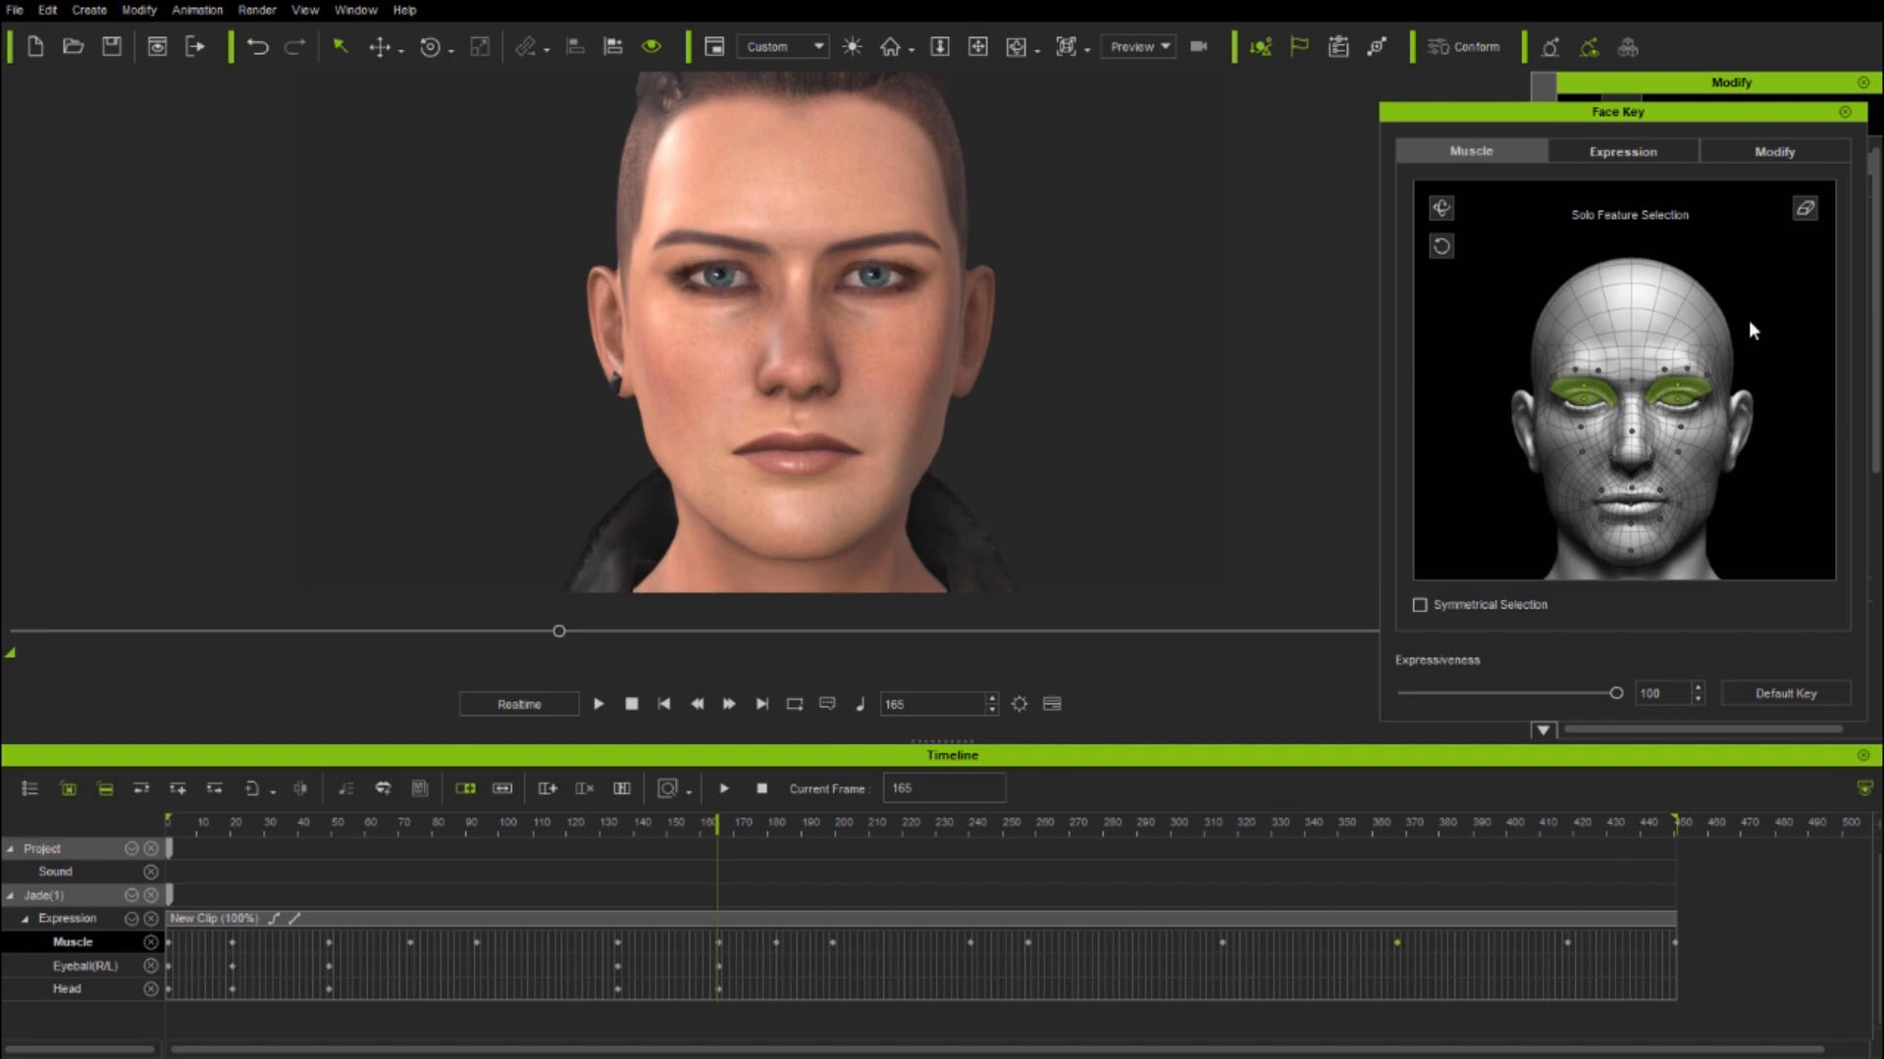
{"action": "left_click", "coordinate": [1803, 212]}
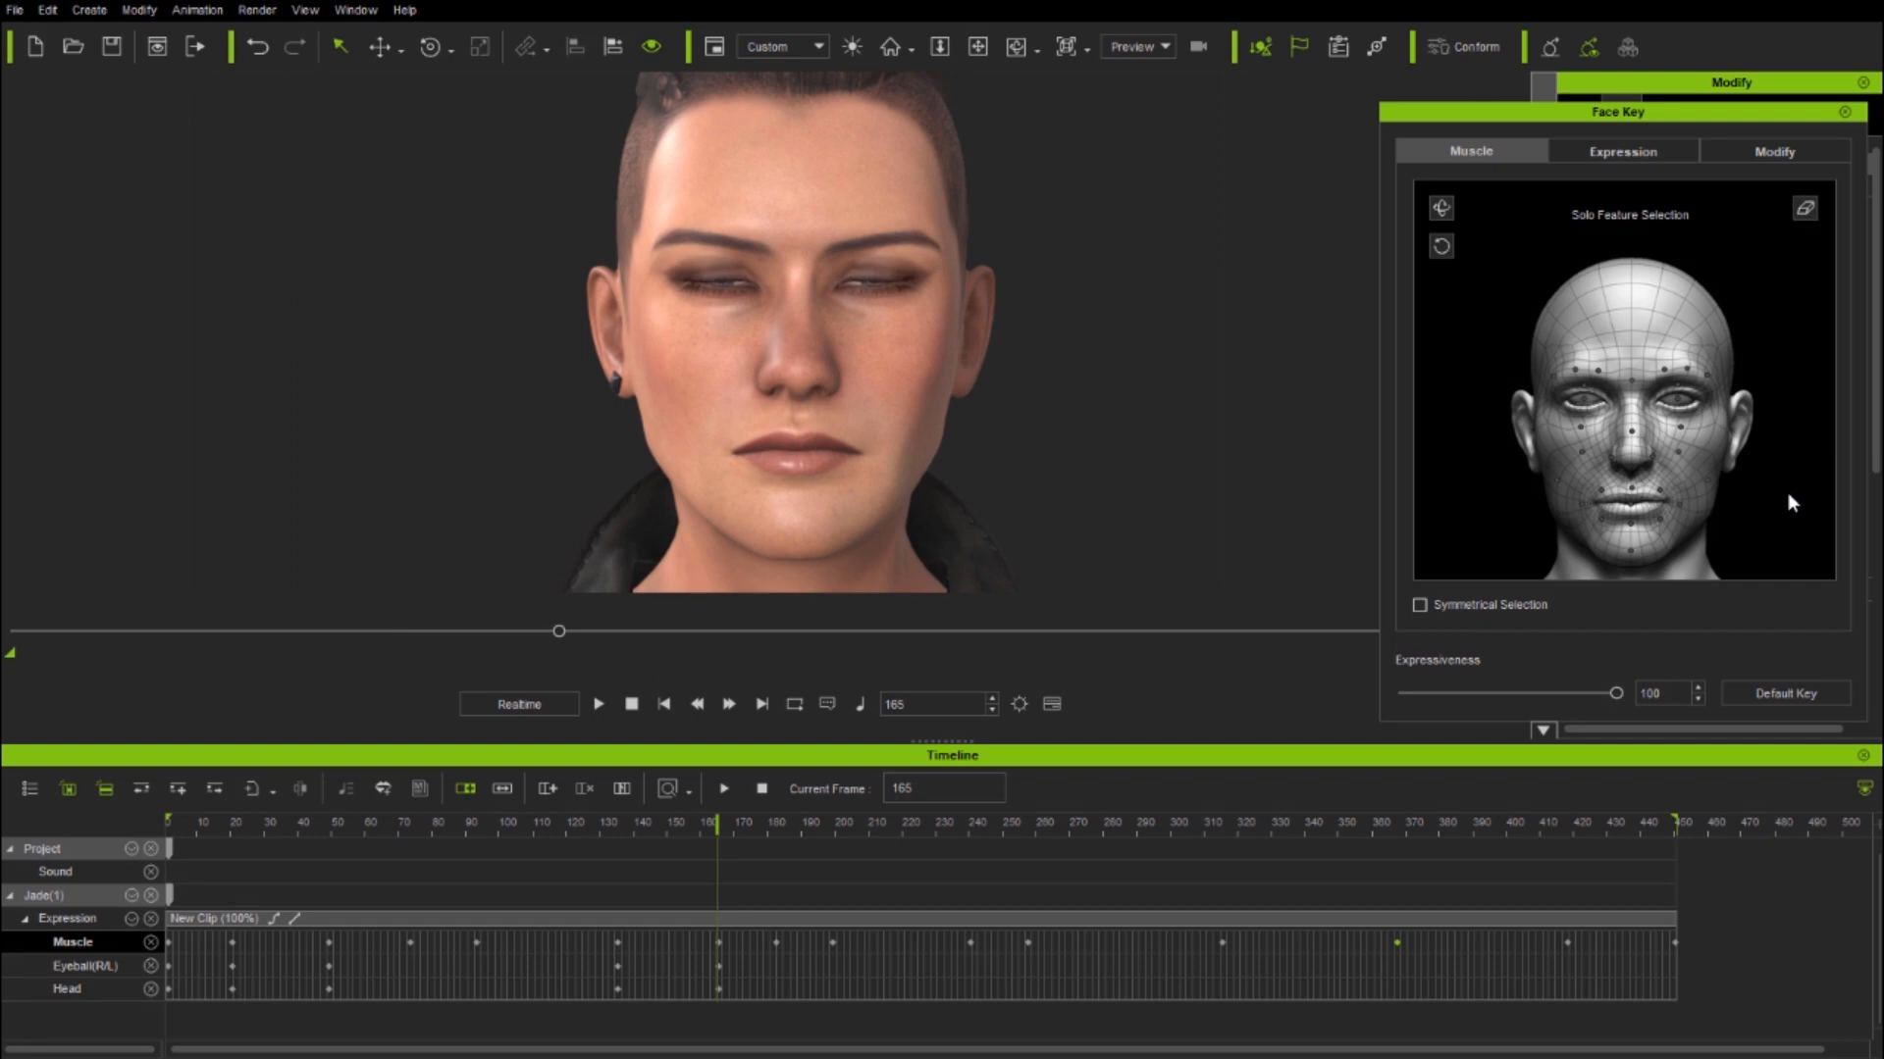
{"action": "left_click", "coordinate": [1778, 697]}
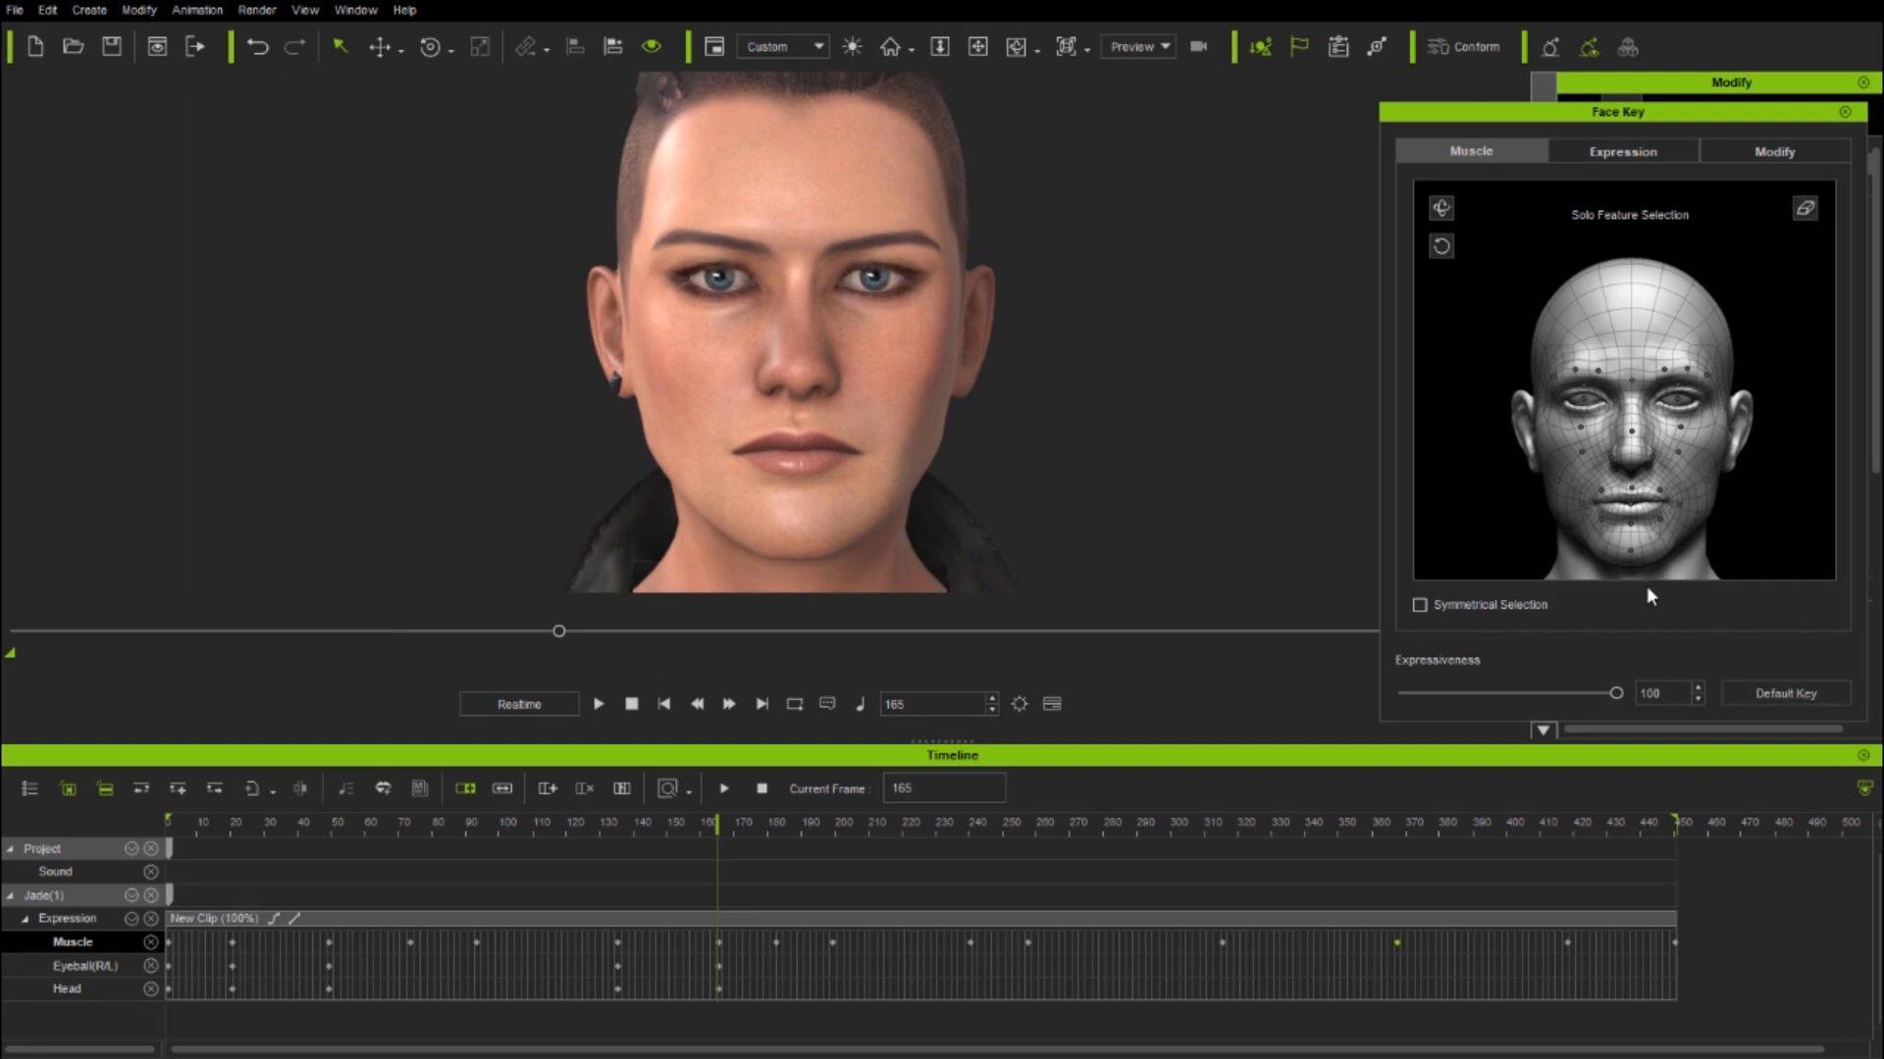
- Turn on Symmetrical Selection and select the cheek, eye and eyebrow regions on both sides of the muscle head
{"action": "left_click", "coordinate": [1700, 505]}
{"action": "left_click", "coordinate": [1679, 451], "text": "ctrl"}
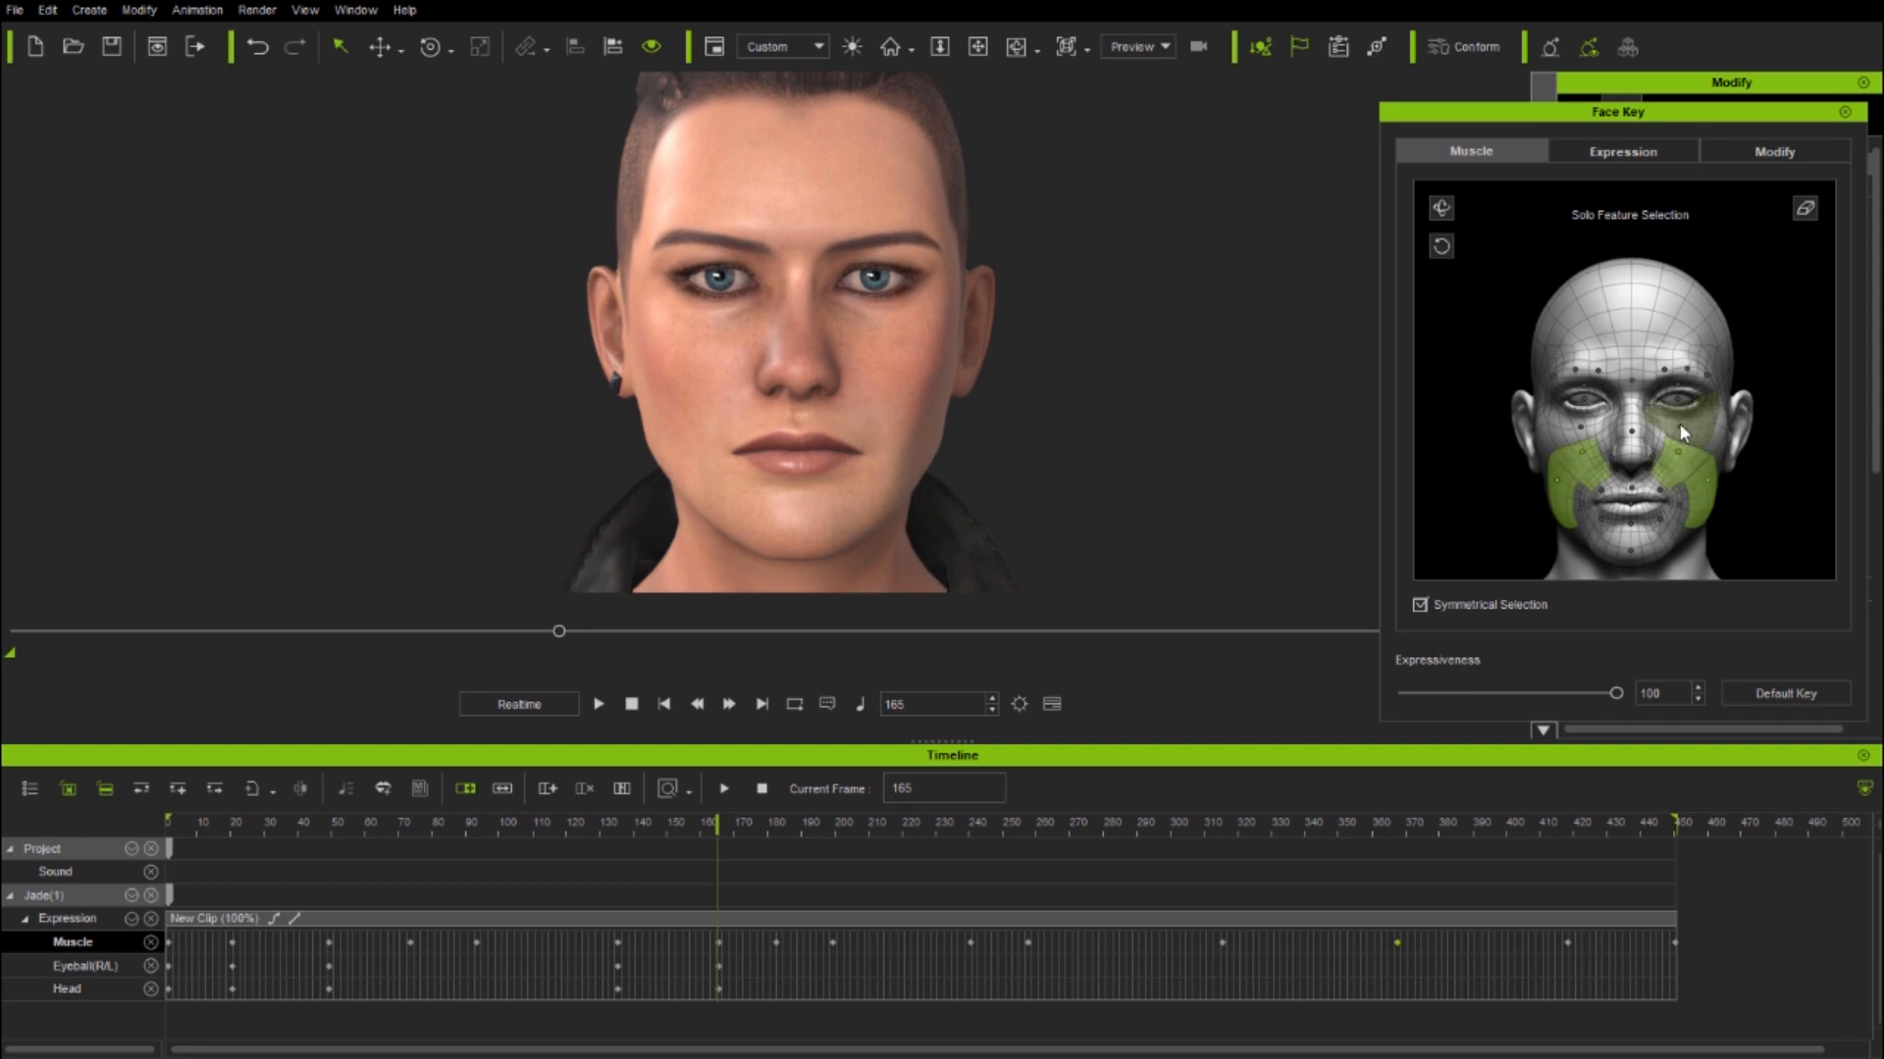
{"action": "left_click", "coordinate": [1680, 432], "text": "ctrl"}
{"action": "left_click", "coordinate": [1678, 397], "text": "ctrl"}
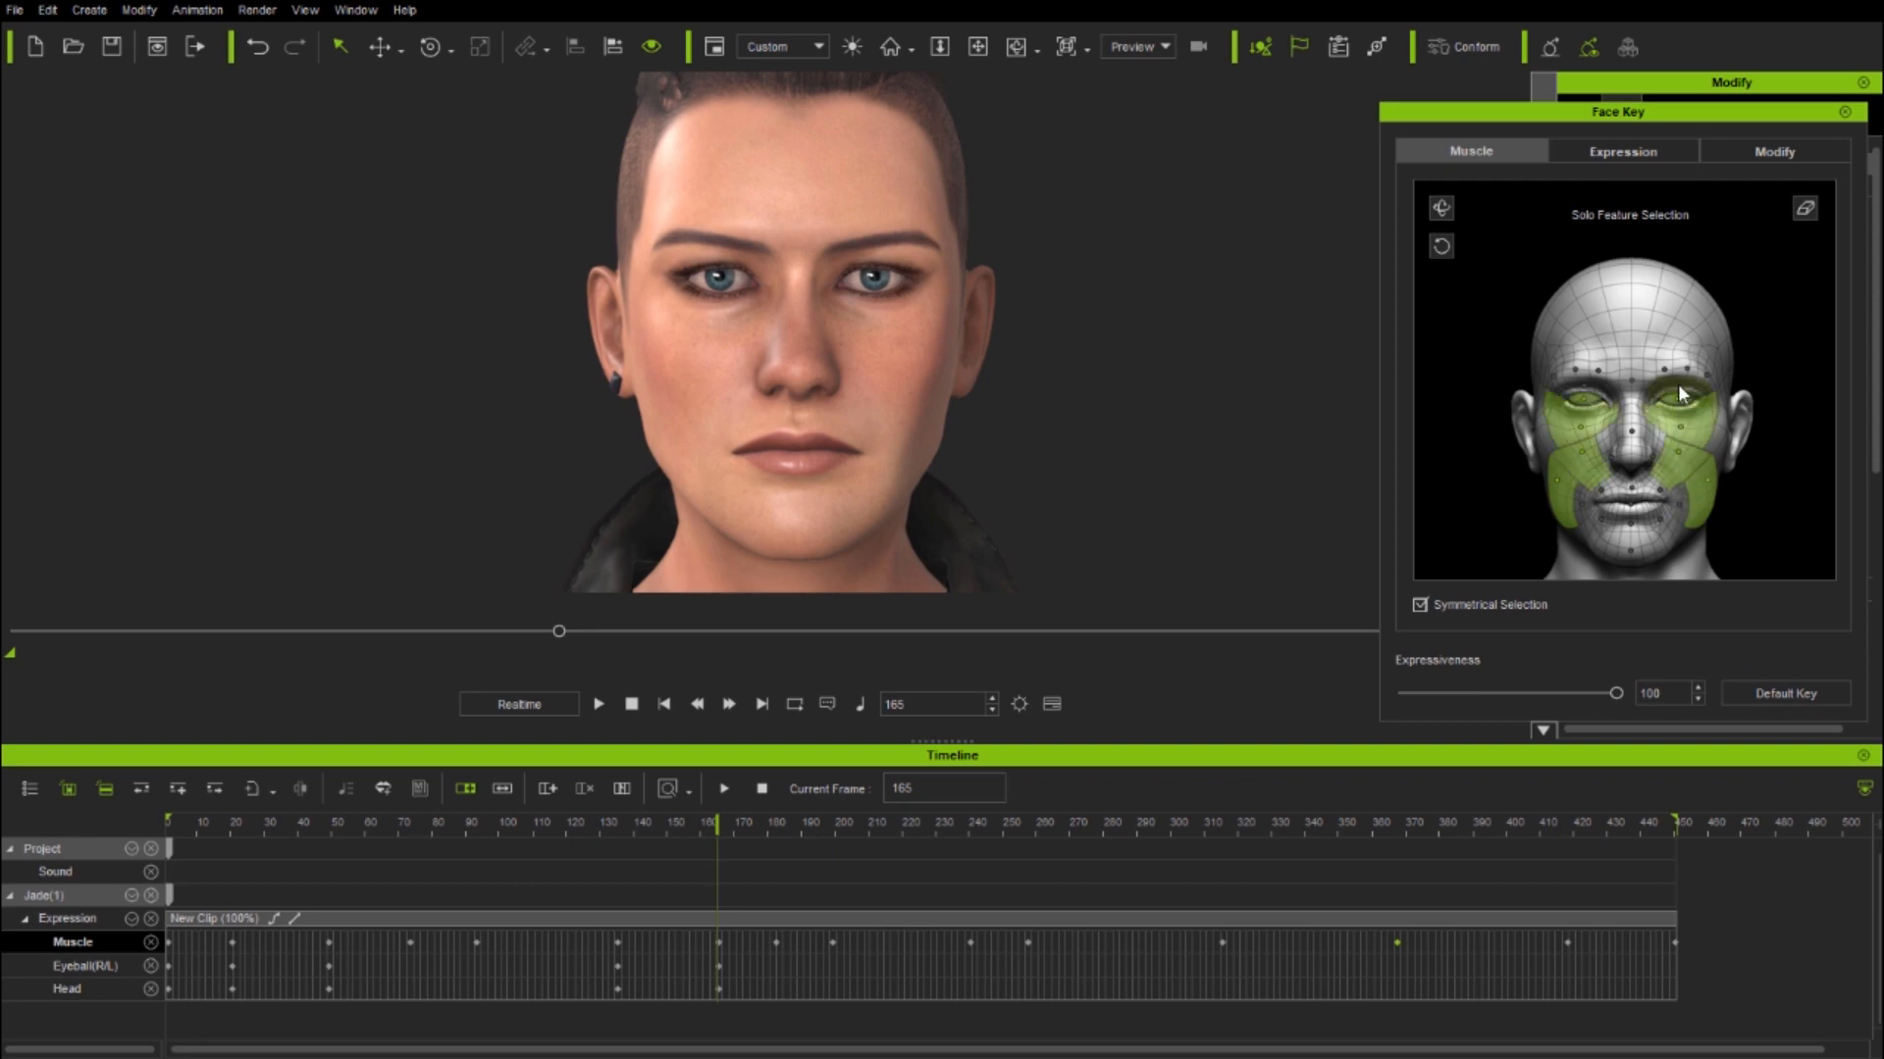
{"action": "left_click", "coordinate": [1687, 369], "text": "ctrl"}
{"action": "left_click", "coordinate": [1660, 368], "text": "ctrl"}
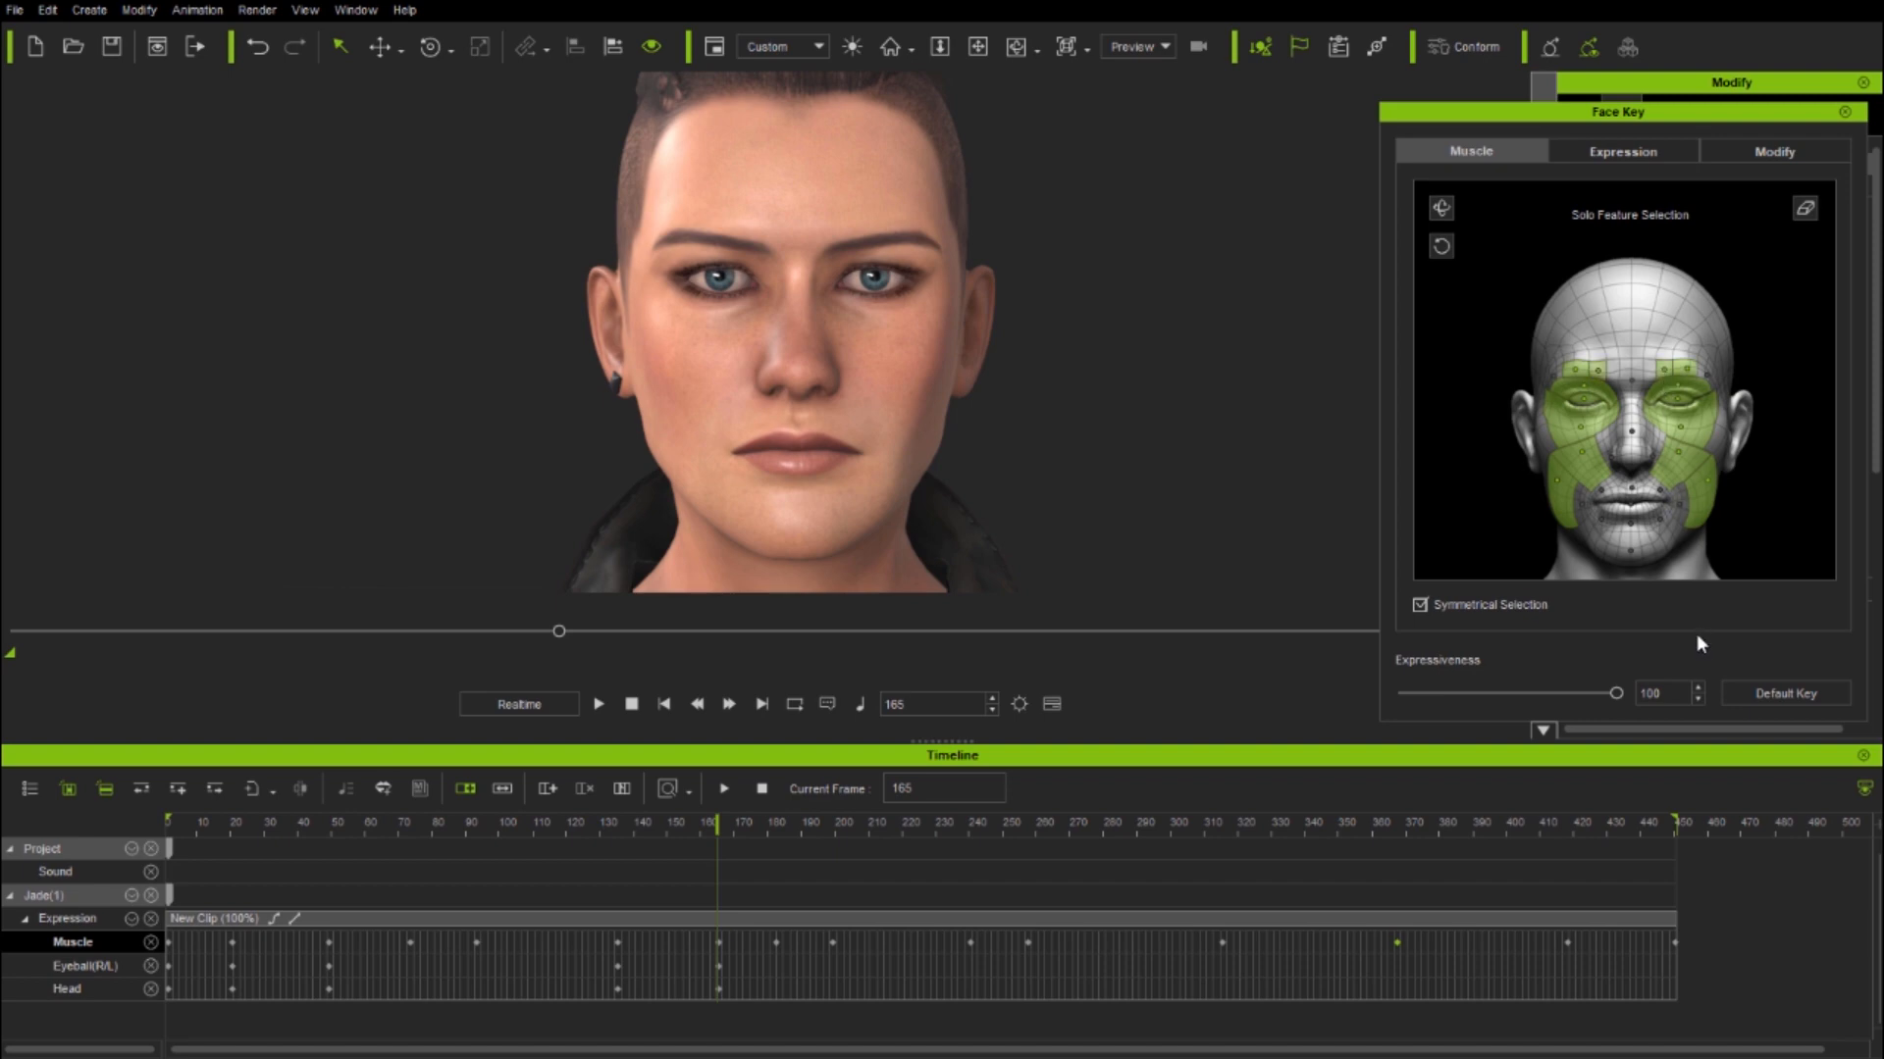
- Try posing the upper lip, lower lip, lips and mouth corners with the facial muscles at frame 165
{"action": "left_click", "coordinate": [1805, 208]}
{"action": "left_click", "coordinate": [1628, 488]}
{"action": "left_click_drag", "start_coordinate": [1754, 528], "coordinate": [1720, 279]}
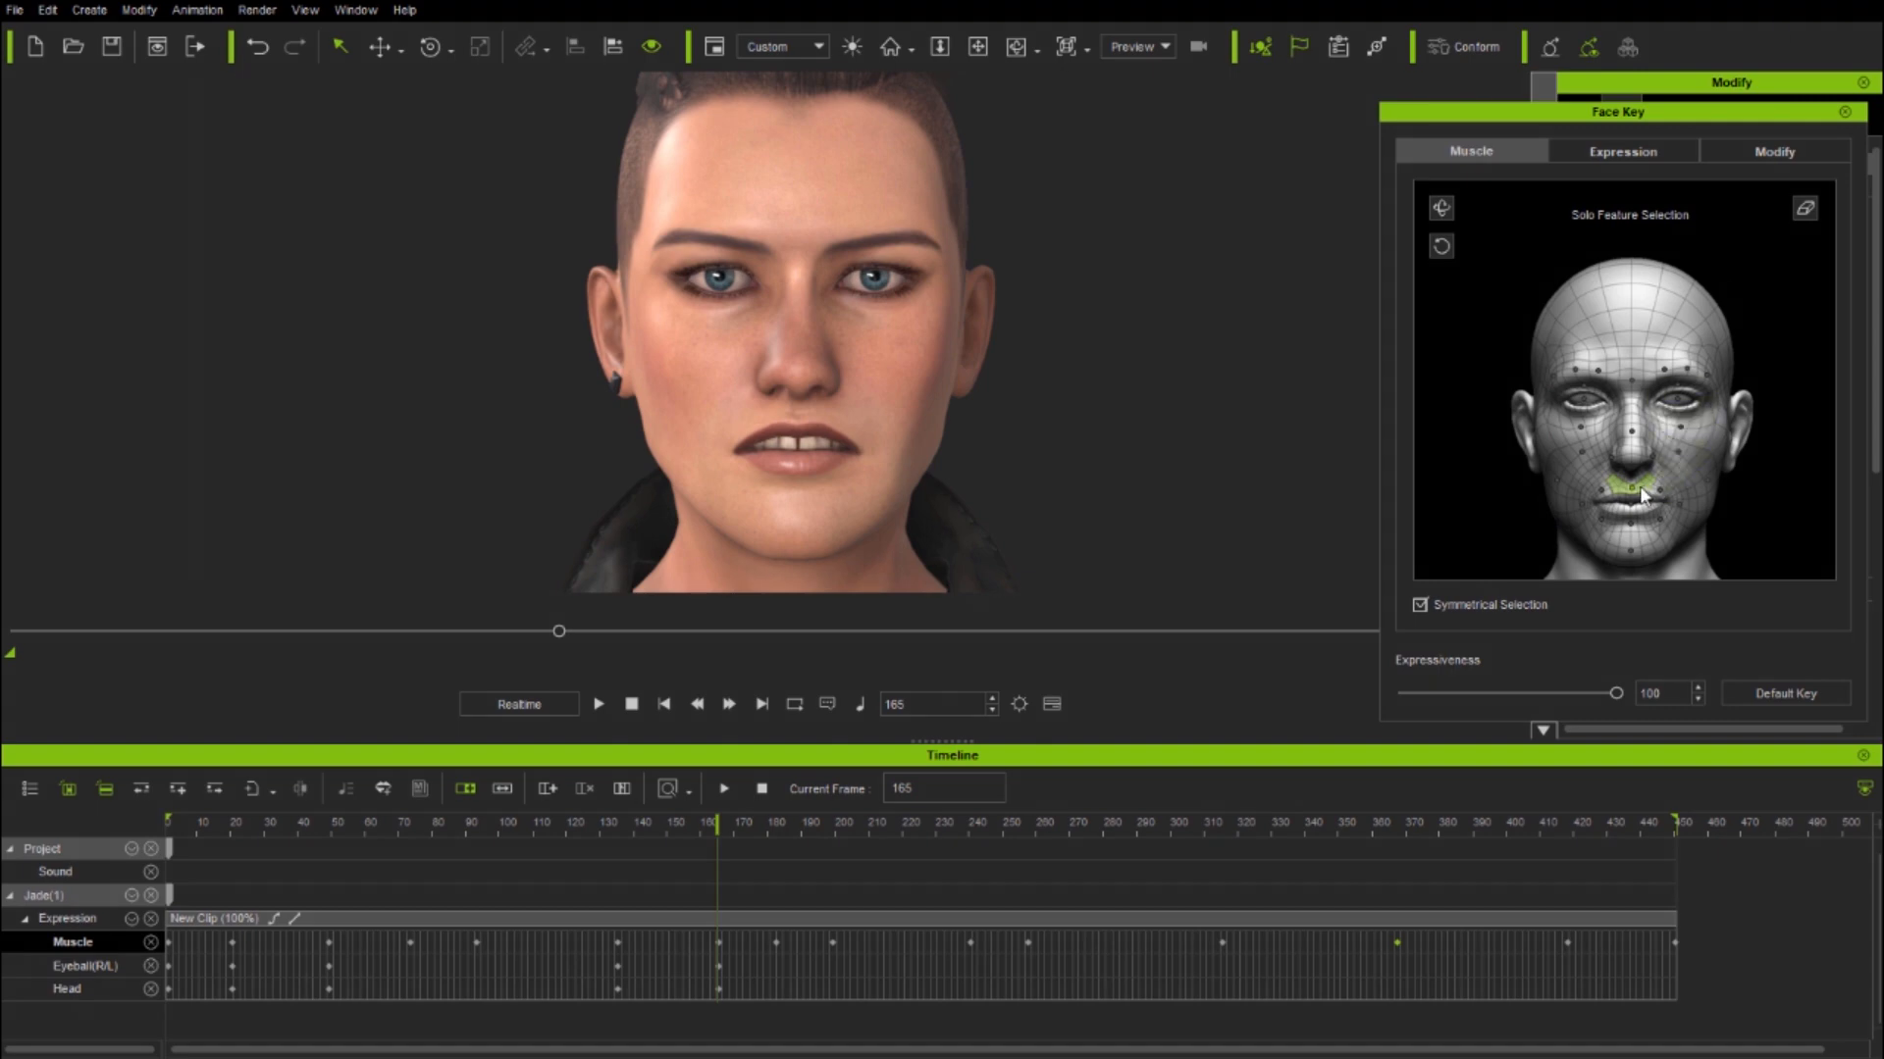
{"action": "left_click", "coordinate": [1631, 530]}
{"action": "left_click_drag", "start_coordinate": [1746, 455], "coordinate": [1763, 632]}
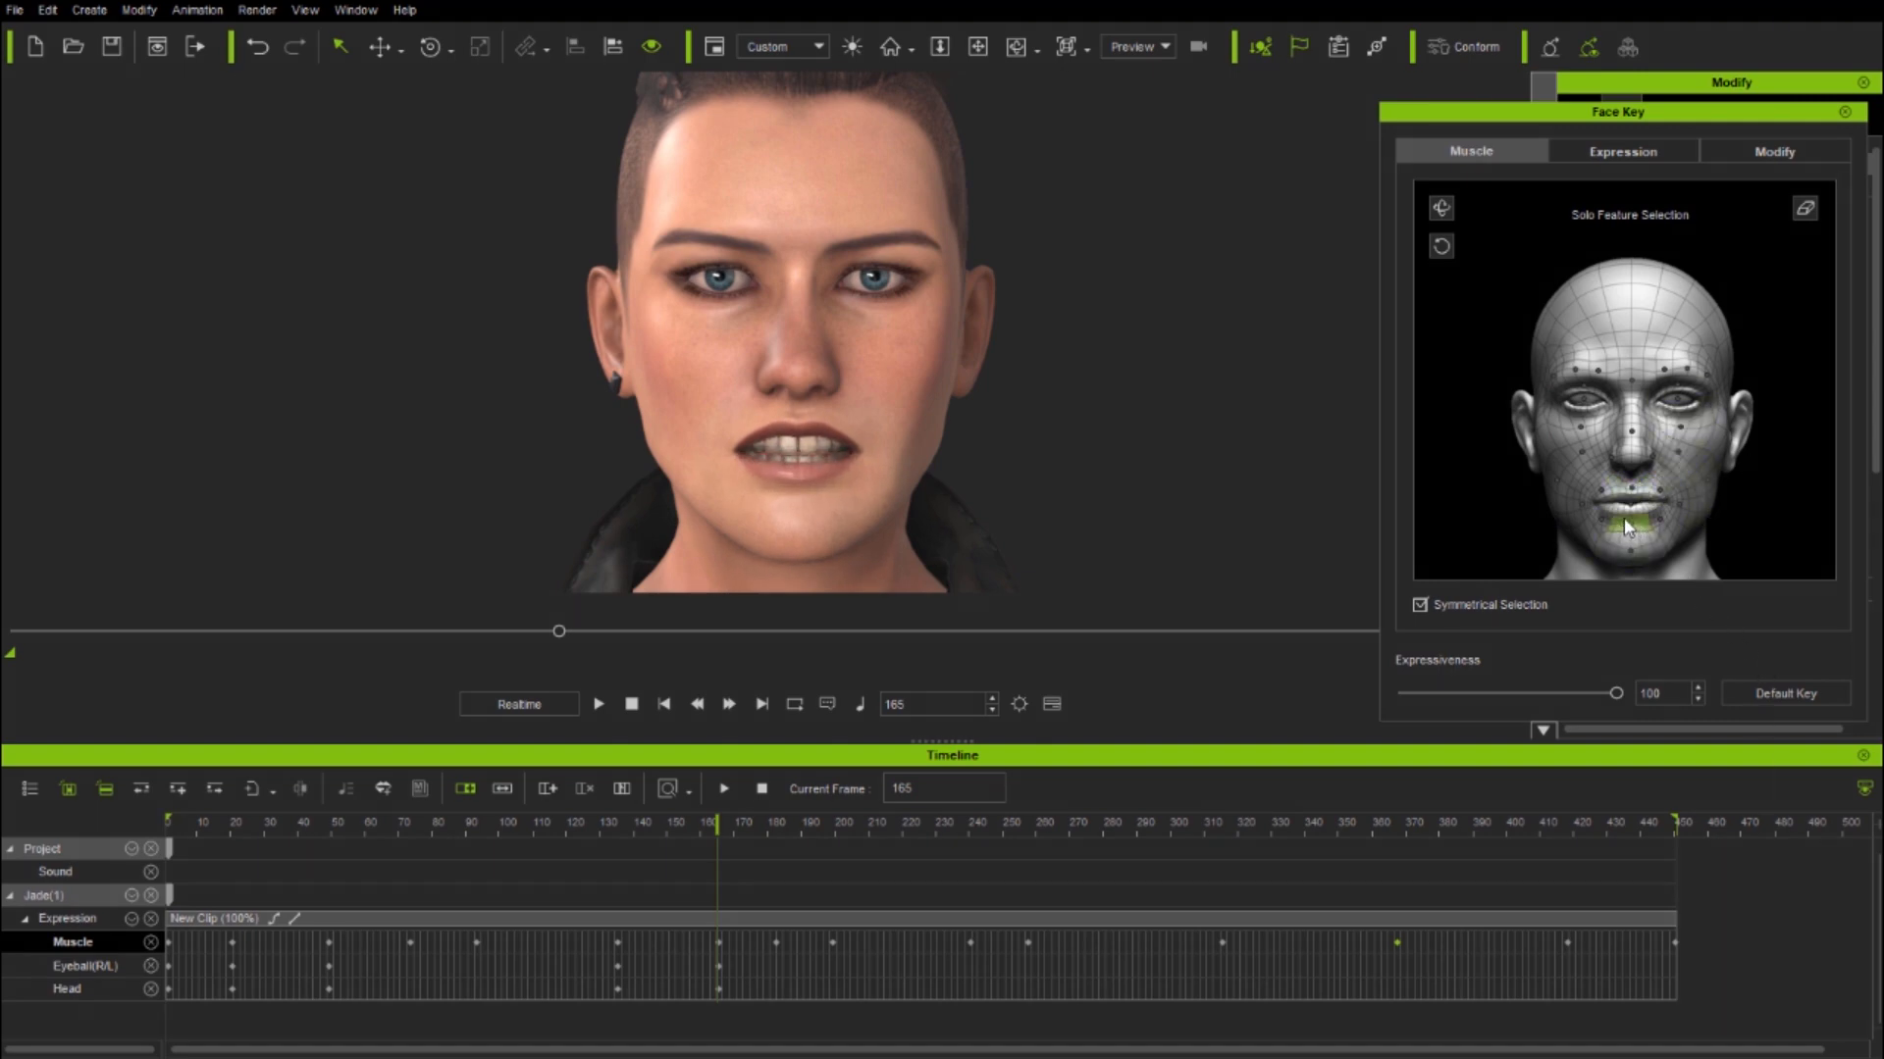
{"action": "left_click_drag", "start_coordinate": [1783, 476], "coordinate": [1813, 451]}
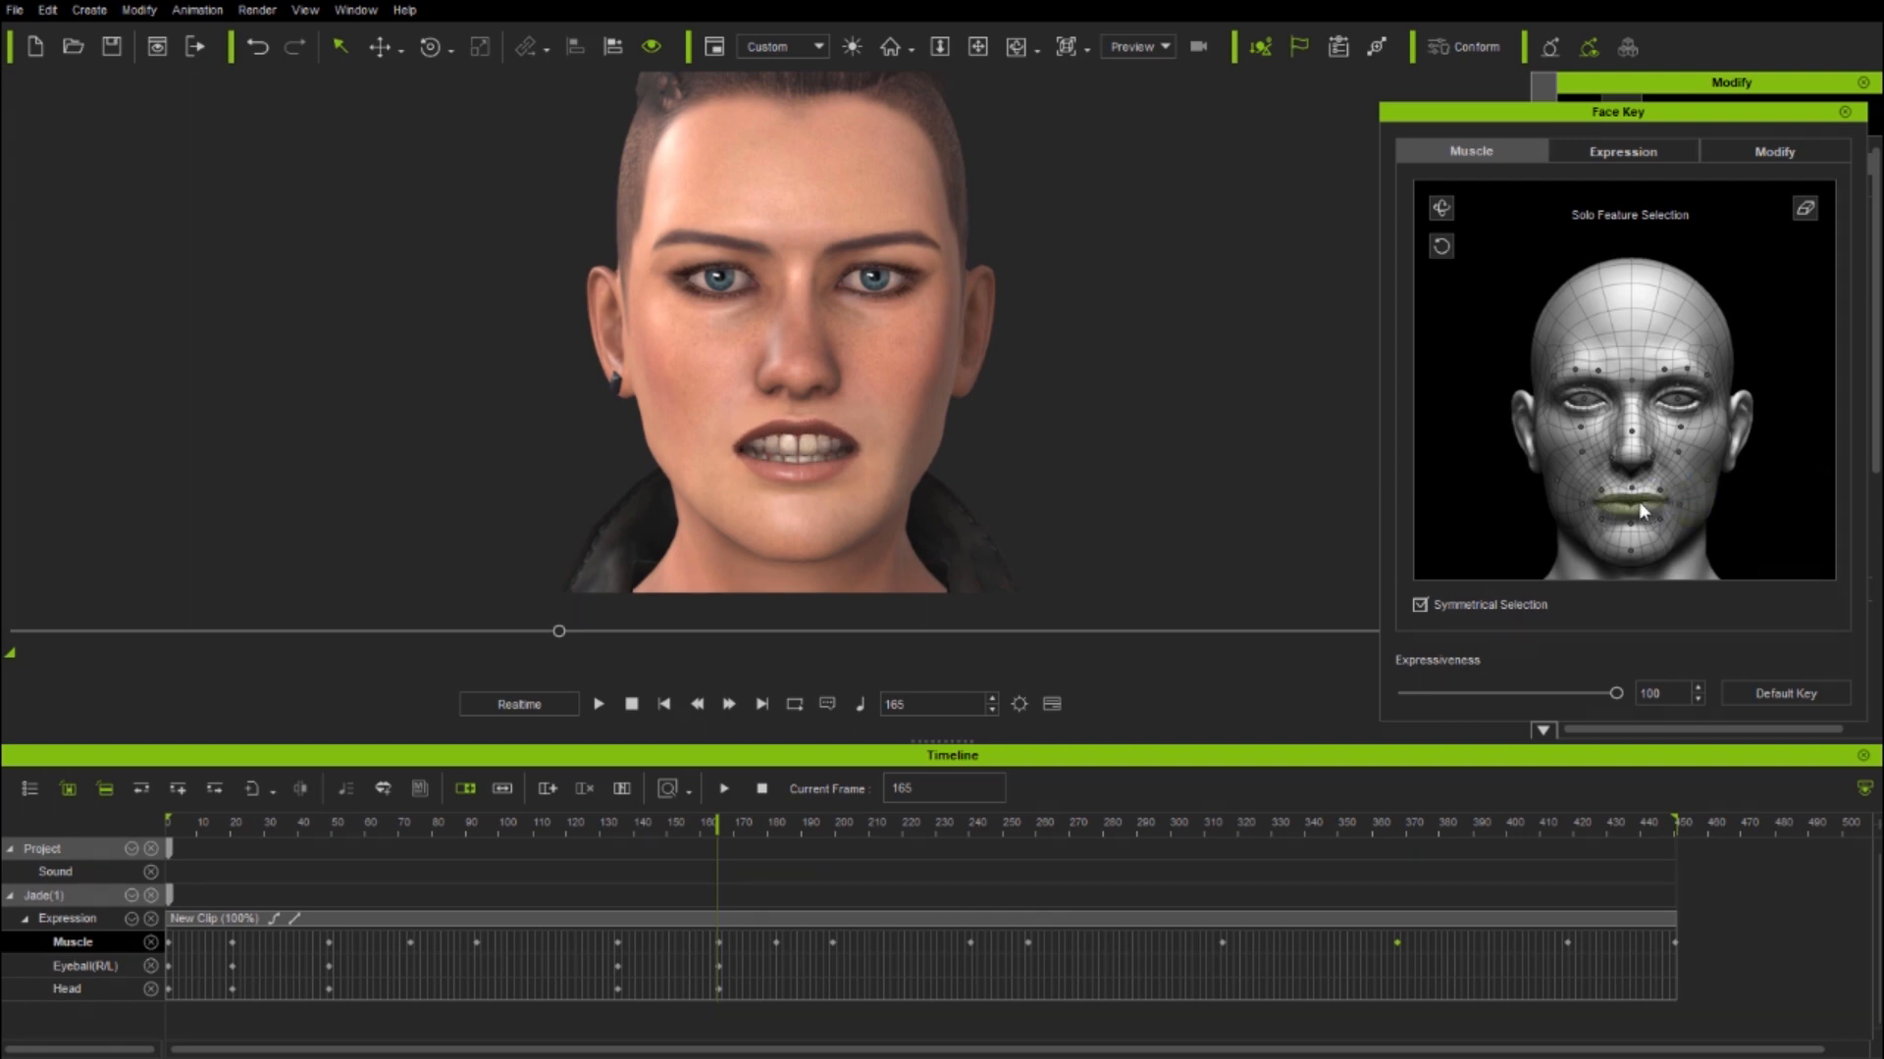
{"action": "mouse_move", "coordinate": [1726, 521]}
{"action": "left_mouse_down"}
{"action": "mouse_move", "coordinate": [1813, 28]}
{"action": "mouse_move", "coordinate": [1766, 658]}
{"action": "mouse_move", "coordinate": [1778, 250]}
{"action": "mouse_move", "coordinate": [1770, 519]}
{"action": "mouse_move", "coordinate": [1634, 496]}
{"action": "mouse_move", "coordinate": [1707, 520]}
{"action": "mouse_move", "coordinate": [1815, 344]}
{"action": "mouse_move", "coordinate": [1840, 690]}
{"action": "mouse_move", "coordinate": [1055, 465]}
{"action": "mouse_move", "coordinate": [700, 450]}
{"action": "mouse_move", "coordinate": [1850, 589]}
{"action": "mouse_move", "coordinate": [922, 522]}
{"action": "mouse_move", "coordinate": [1165, 609]}
{"action": "mouse_move", "coordinate": [1838, 416]}
{"action": "mouse_move", "coordinate": [1746, 547]}
{"action": "left_mouse_up"}
- Clear the muscle selection and reset the face to its default key at frame 165
{"action": "left_click", "coordinate": [1805, 207]}
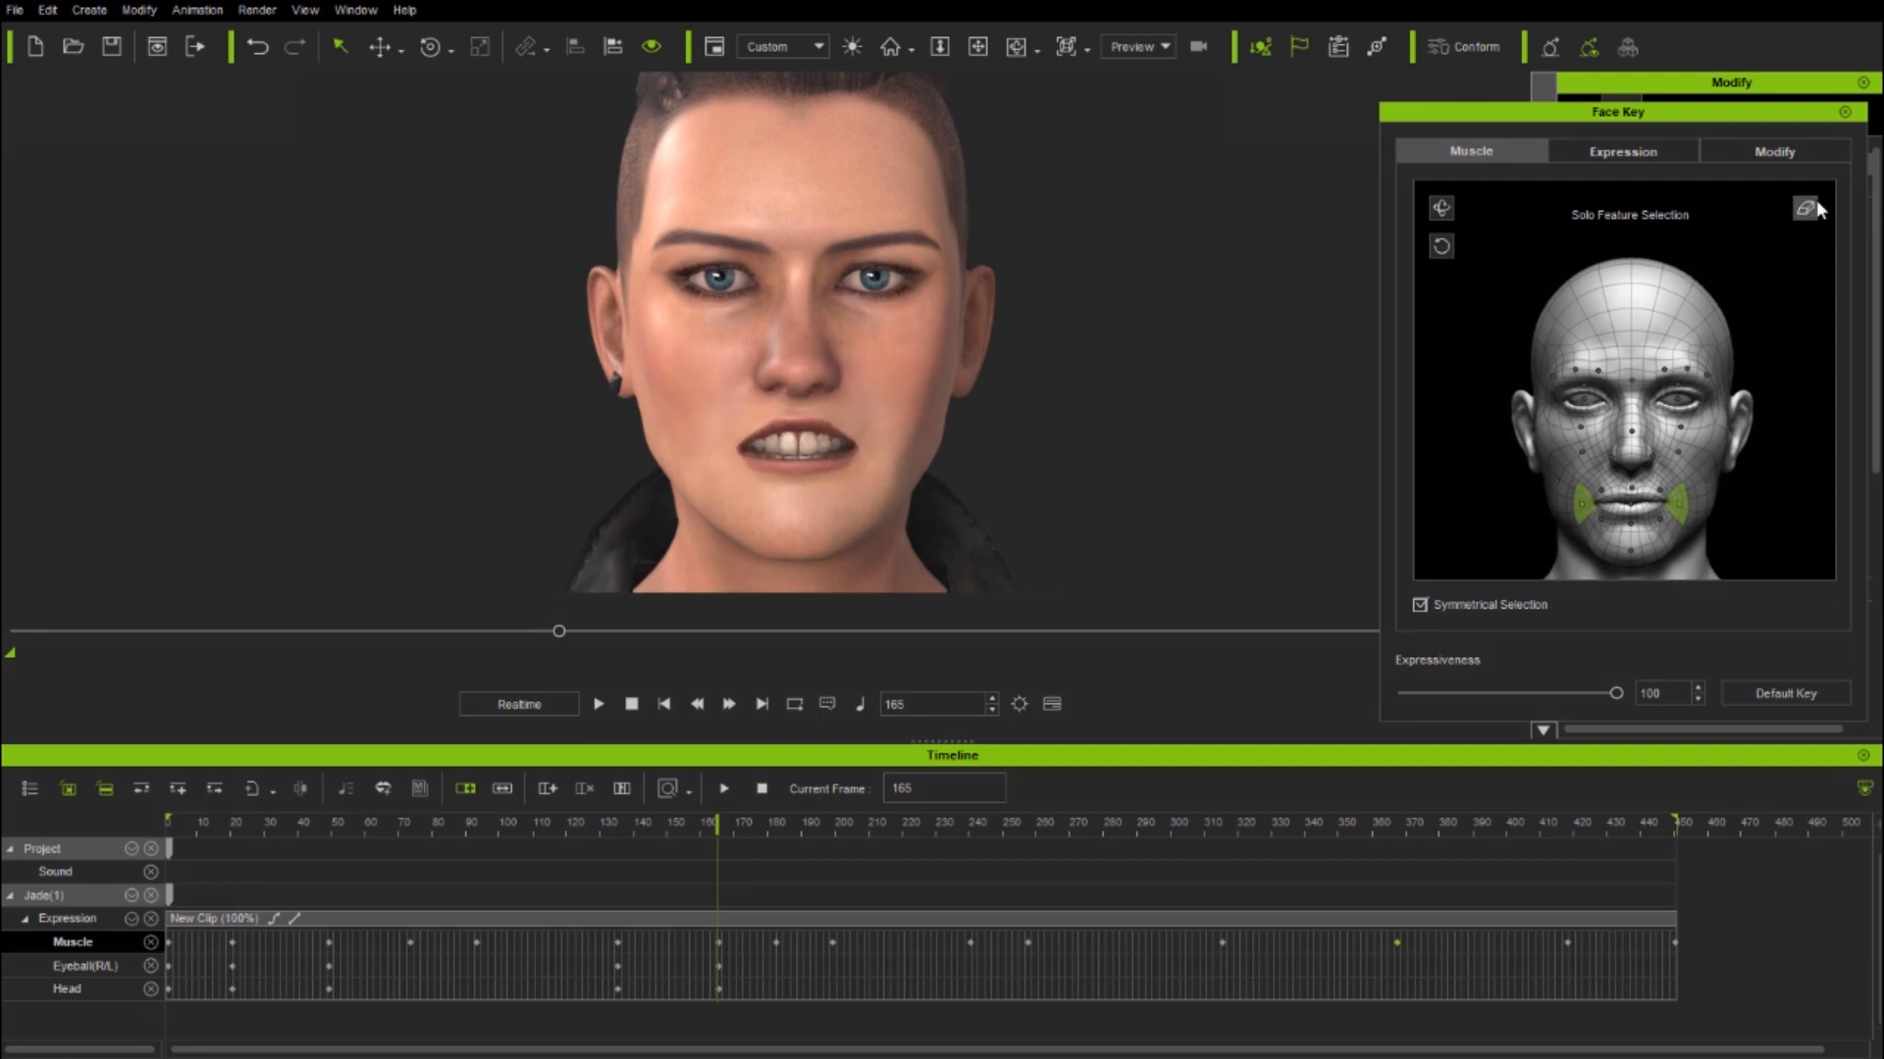
{"action": "left_click_drag", "start_coordinate": [1797, 352], "coordinate": [1568, 323]}
{"action": "left_click", "coordinate": [1805, 208]}
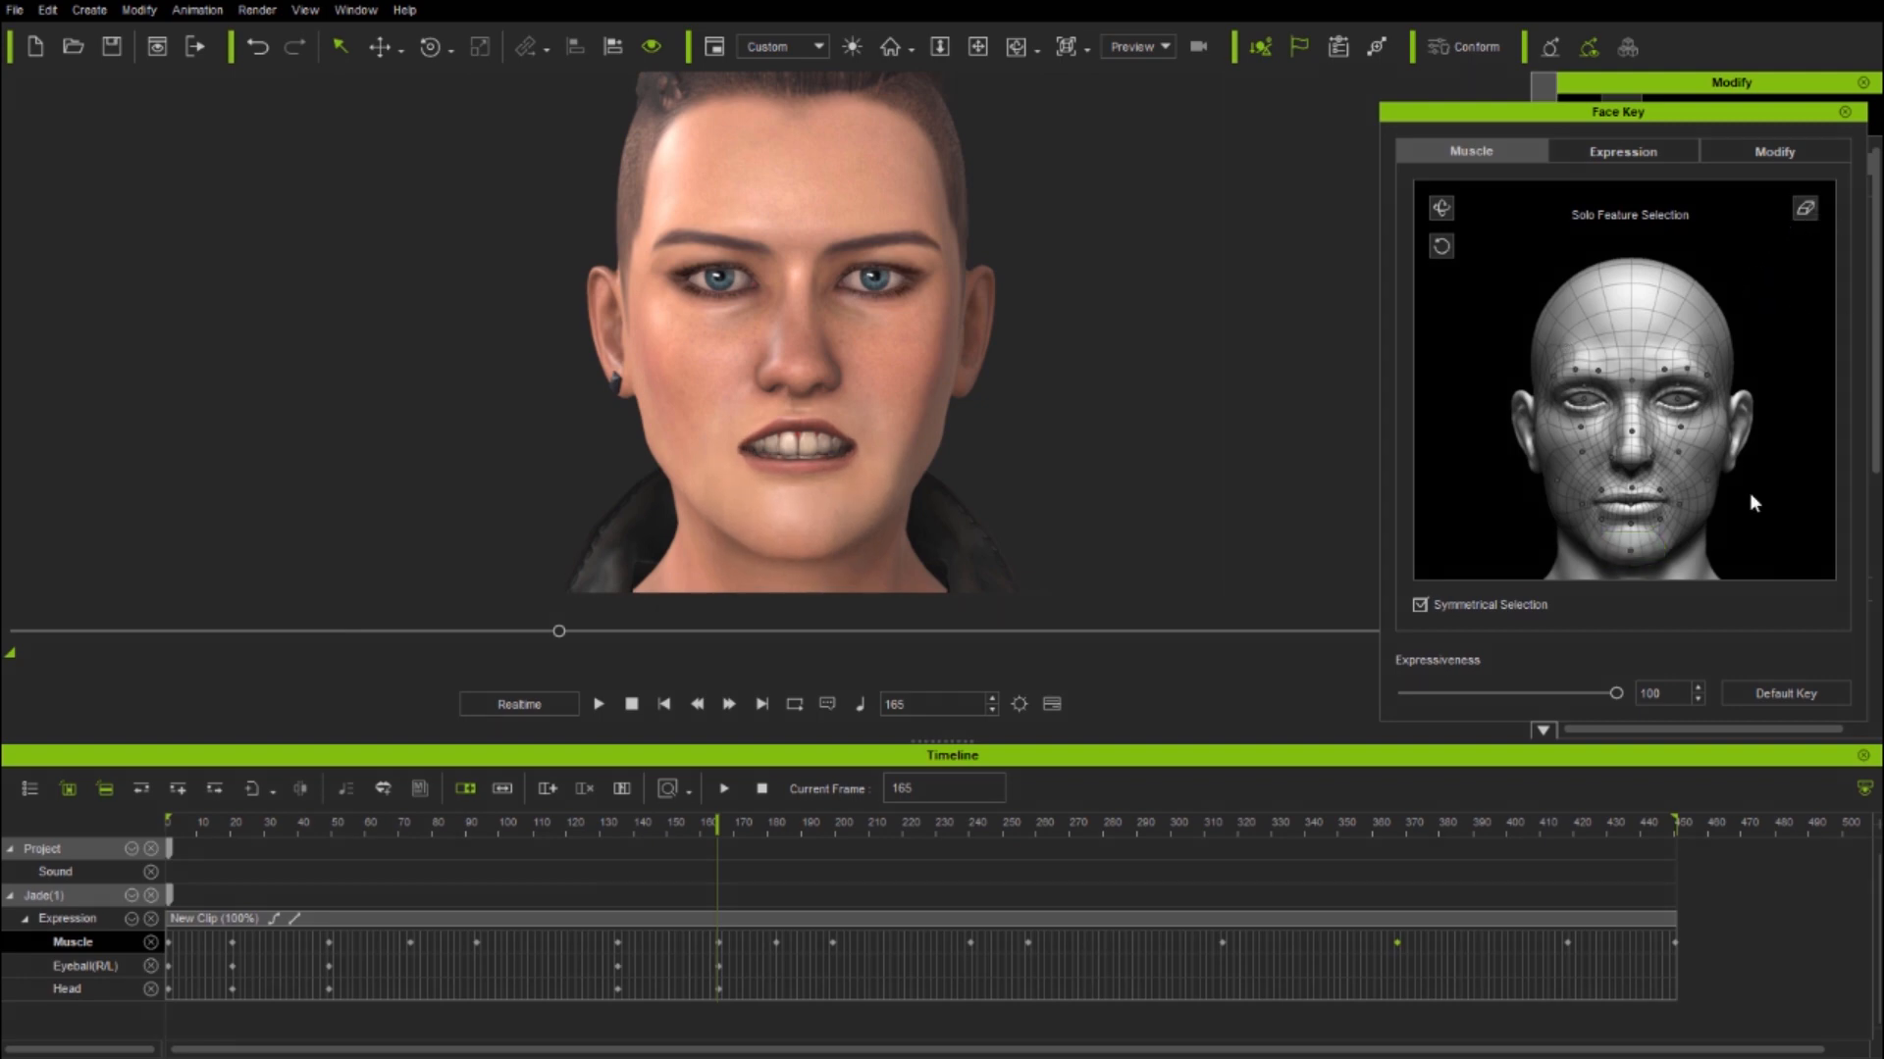
{"action": "left_click", "coordinate": [1785, 693]}
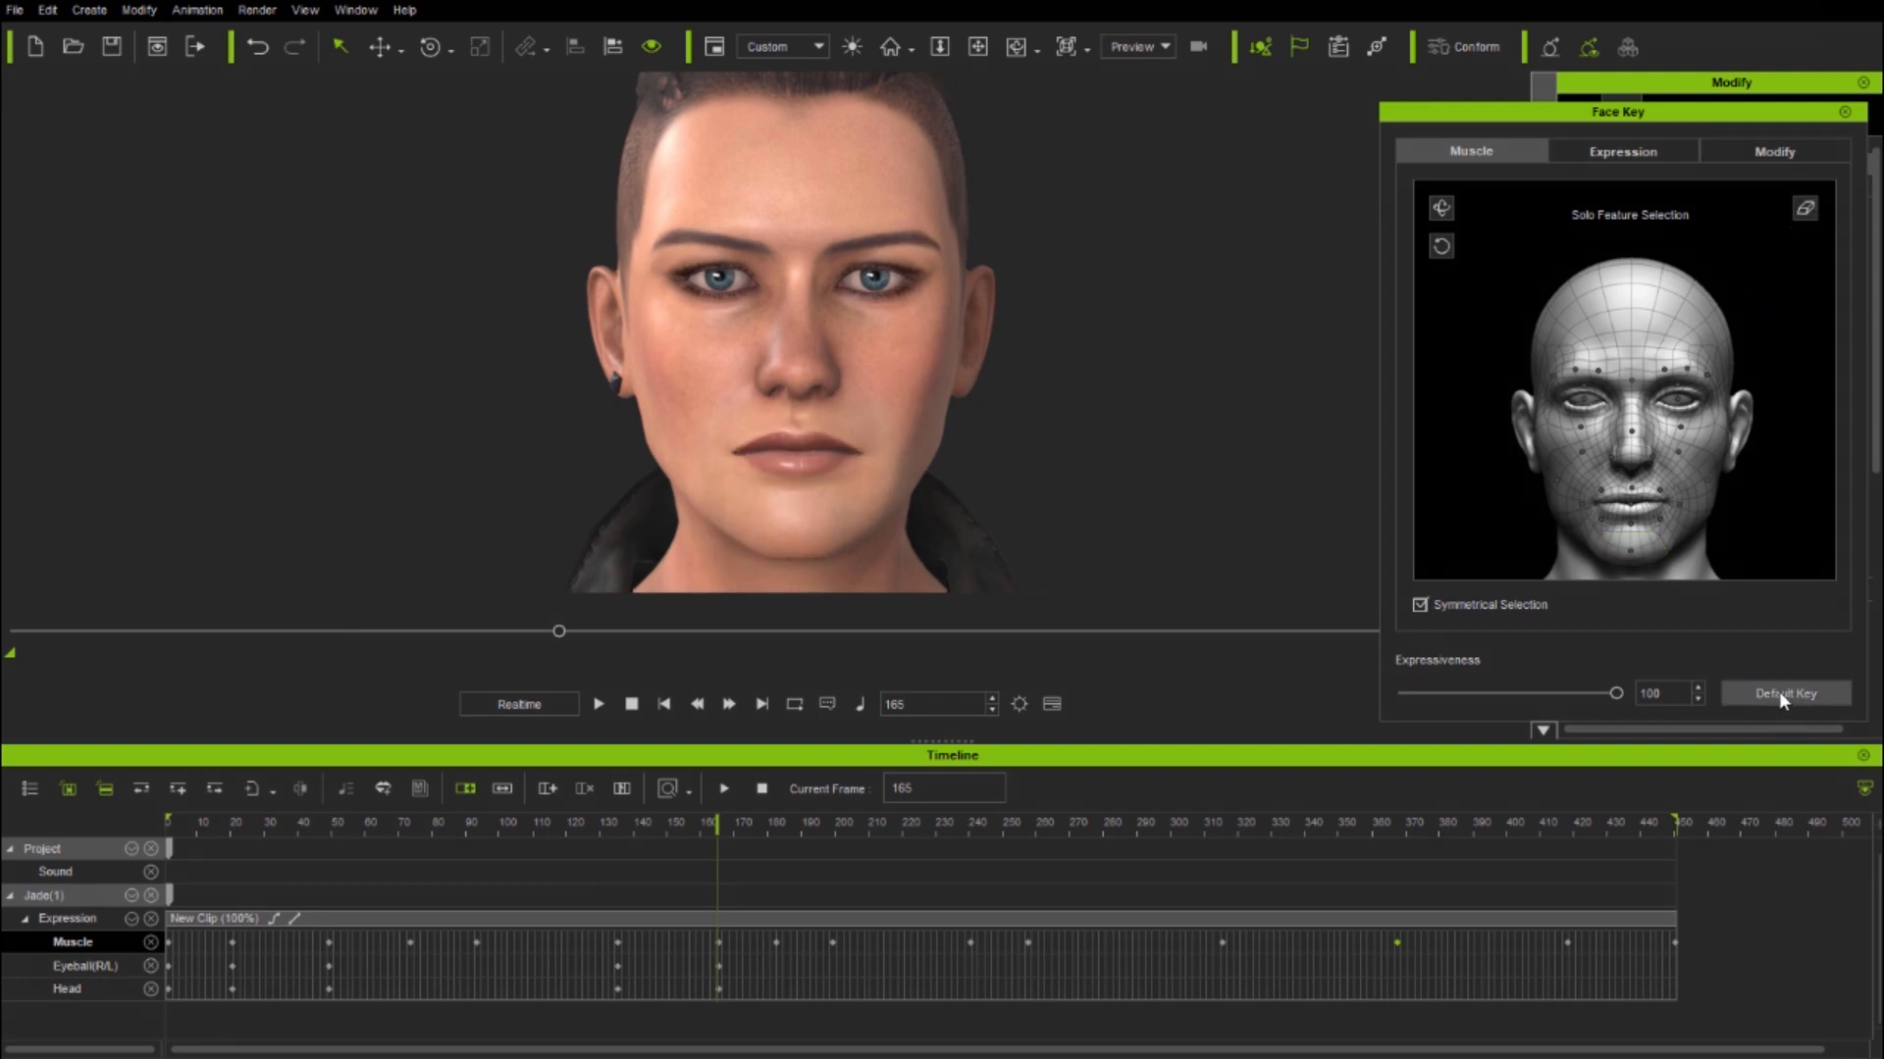
- Rework the face at frame 93 using the default key and the inner-brow and mouth-corner muscles
{"action": "left_click_drag", "start_coordinate": [715, 826], "coordinate": [477, 945]}
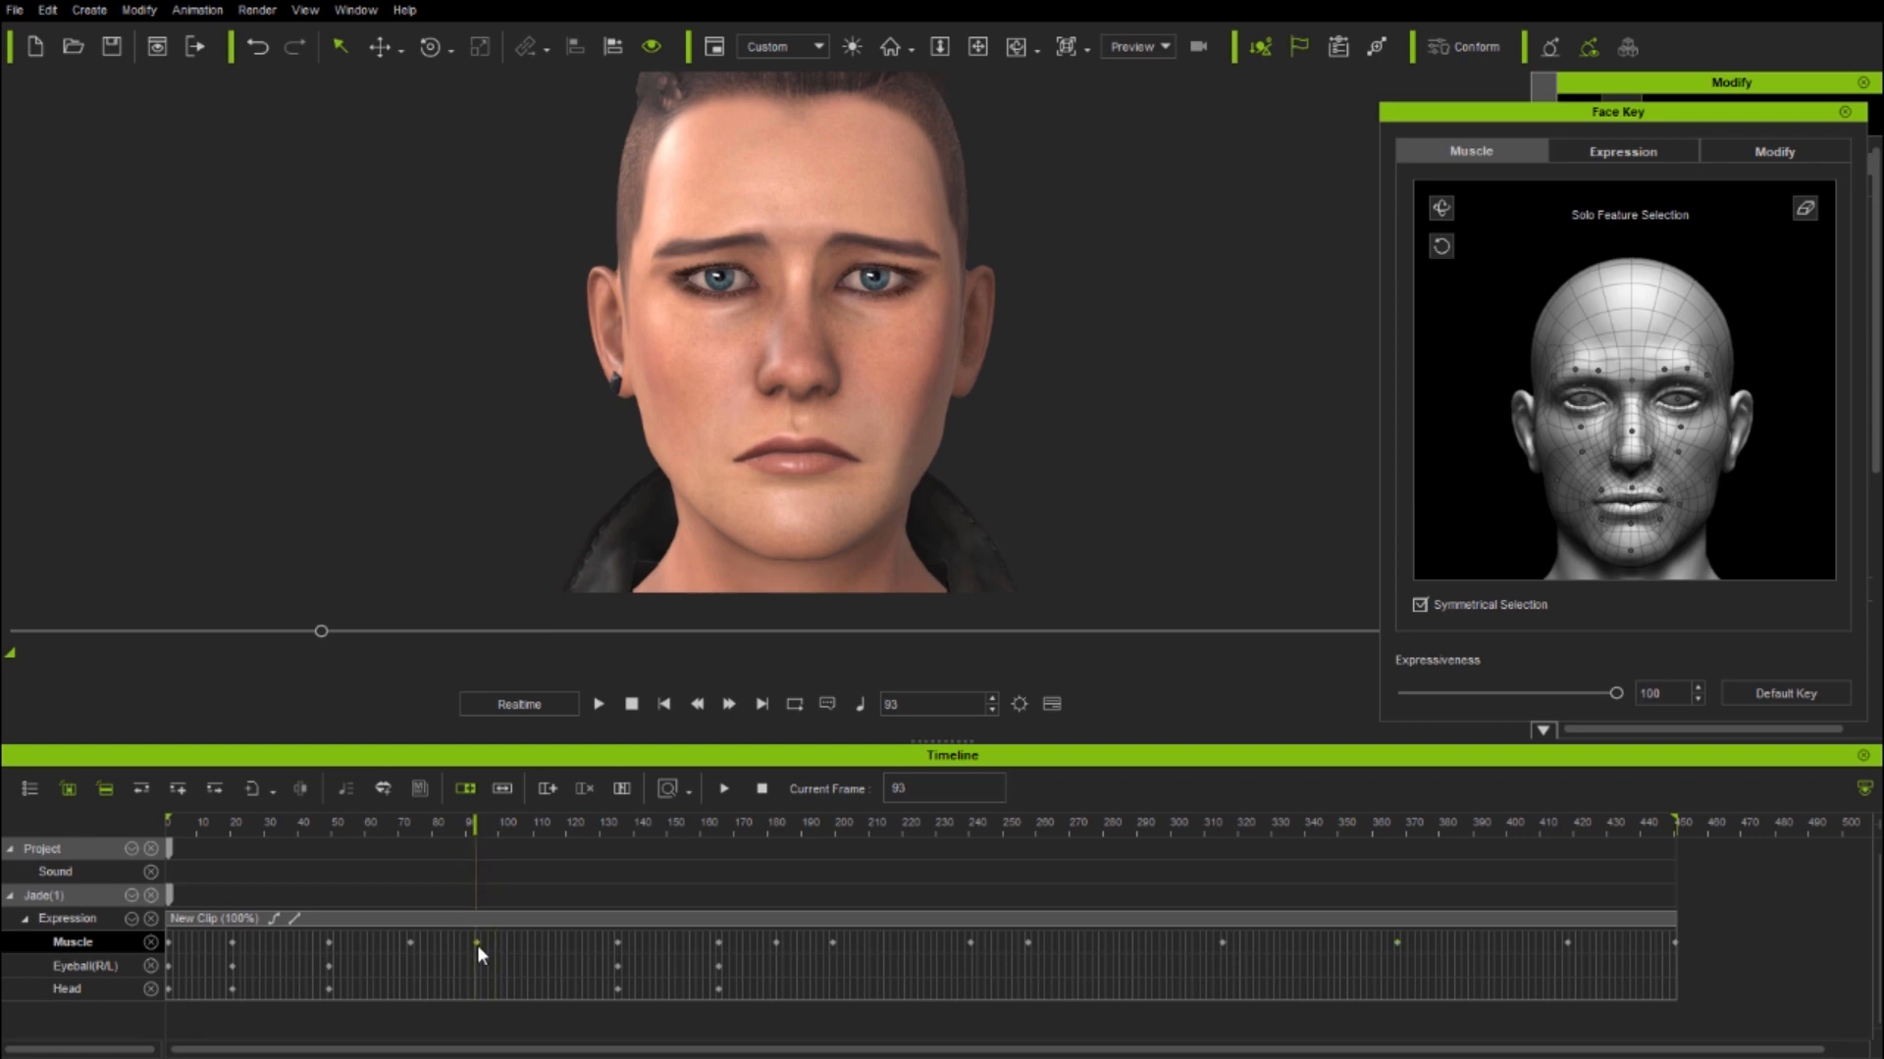
{"action": "left_click", "coordinate": [1778, 693]}
{"action": "left_click", "coordinate": [1598, 369]}
{"action": "left_click", "coordinate": [1771, 691]}
{"action": "left_click", "coordinate": [1583, 508]}
- Reshape the mouth corners, upper lip and lower lip at the Muscle key just before frame 200
{"action": "left_click_drag", "start_coordinate": [475, 826], "coordinate": [872, 911]}
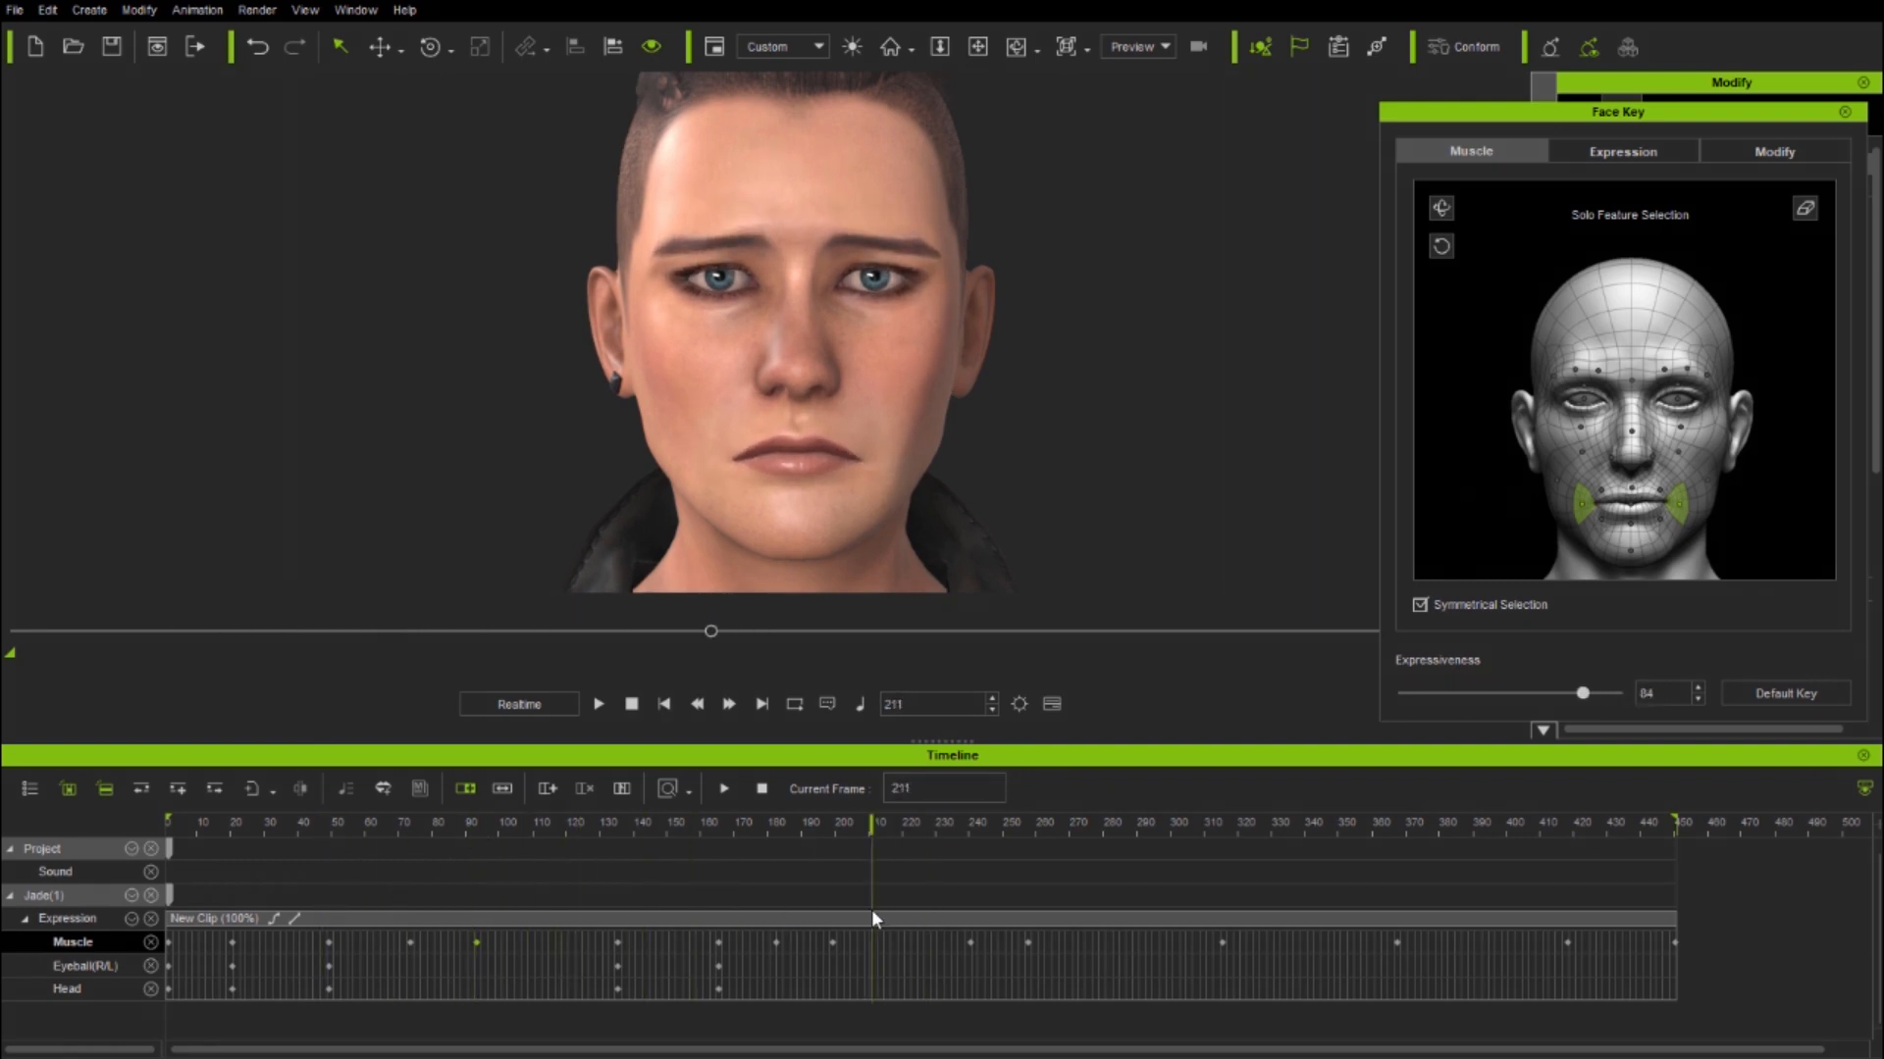
{"action": "left_click", "coordinate": [832, 943]}
{"action": "left_click_drag", "start_coordinate": [1763, 386], "coordinate": [1739, 740]}
{"action": "left_click", "coordinate": [1804, 208]}
{"action": "left_click", "coordinate": [1601, 489]}
{"action": "left_click", "coordinate": [1631, 487]}
{"action": "left_click_drag", "start_coordinate": [1725, 497], "coordinate": [1785, 332]}
{"action": "left_click", "coordinate": [1630, 523]}
{"action": "left_click_drag", "start_coordinate": [1786, 398], "coordinate": [1610, 685]}
- Adjust the chin and outer-brow muscles at the Muscle key near frame 257 and review the animation back to frame 1
{"action": "left_click_drag", "start_coordinate": [830, 826], "coordinate": [1075, 861]}
{"action": "left_click", "coordinate": [1028, 942]}
{"action": "left_click", "coordinate": [1631, 551]}
{"action": "left_click_drag", "start_coordinate": [1741, 423], "coordinate": [1767, 490]}
{"action": "left_click", "coordinate": [1686, 369]}
{"action": "left_click_drag", "start_coordinate": [1726, 422], "coordinate": [1763, 530]}
{"action": "left_click", "coordinate": [1664, 369]}
{"action": "left_click_drag", "start_coordinate": [1017, 839], "coordinate": [1436, 860]}
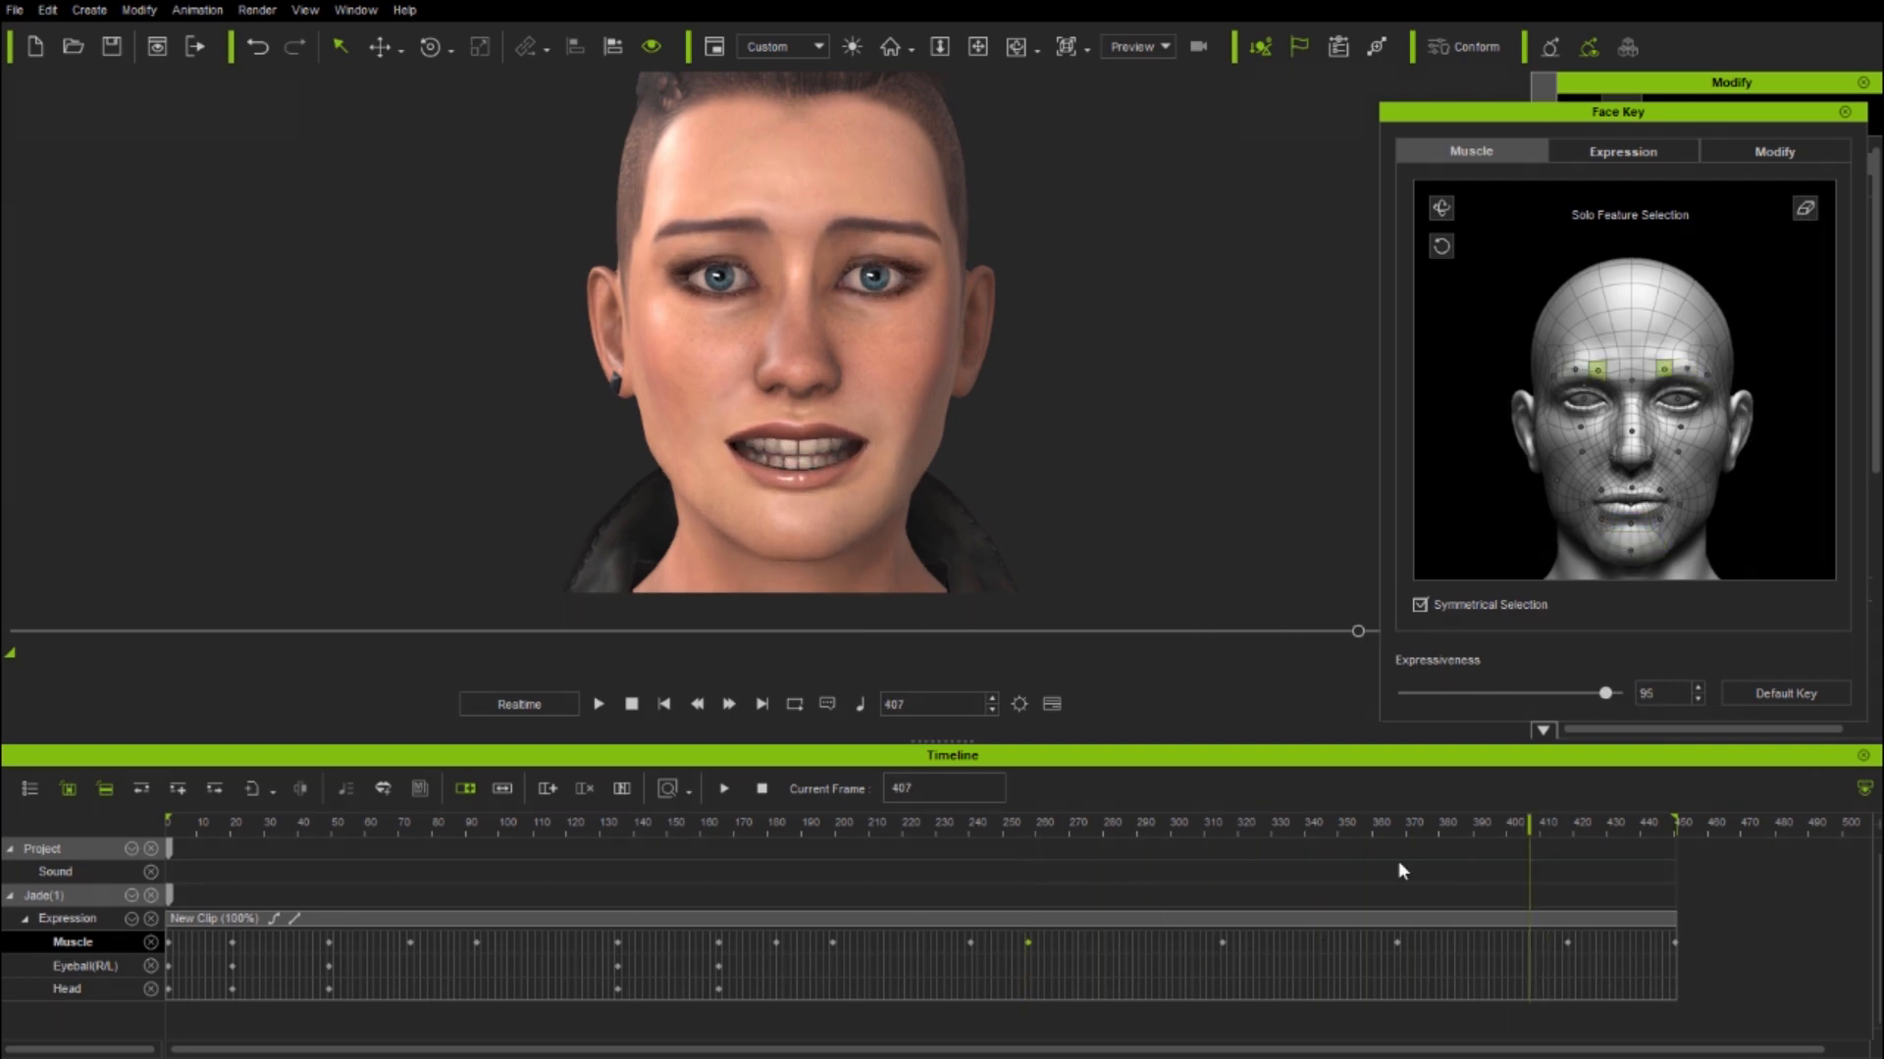
{"action": "left_click_drag", "start_coordinate": [1549, 862], "coordinate": [153, 864]}
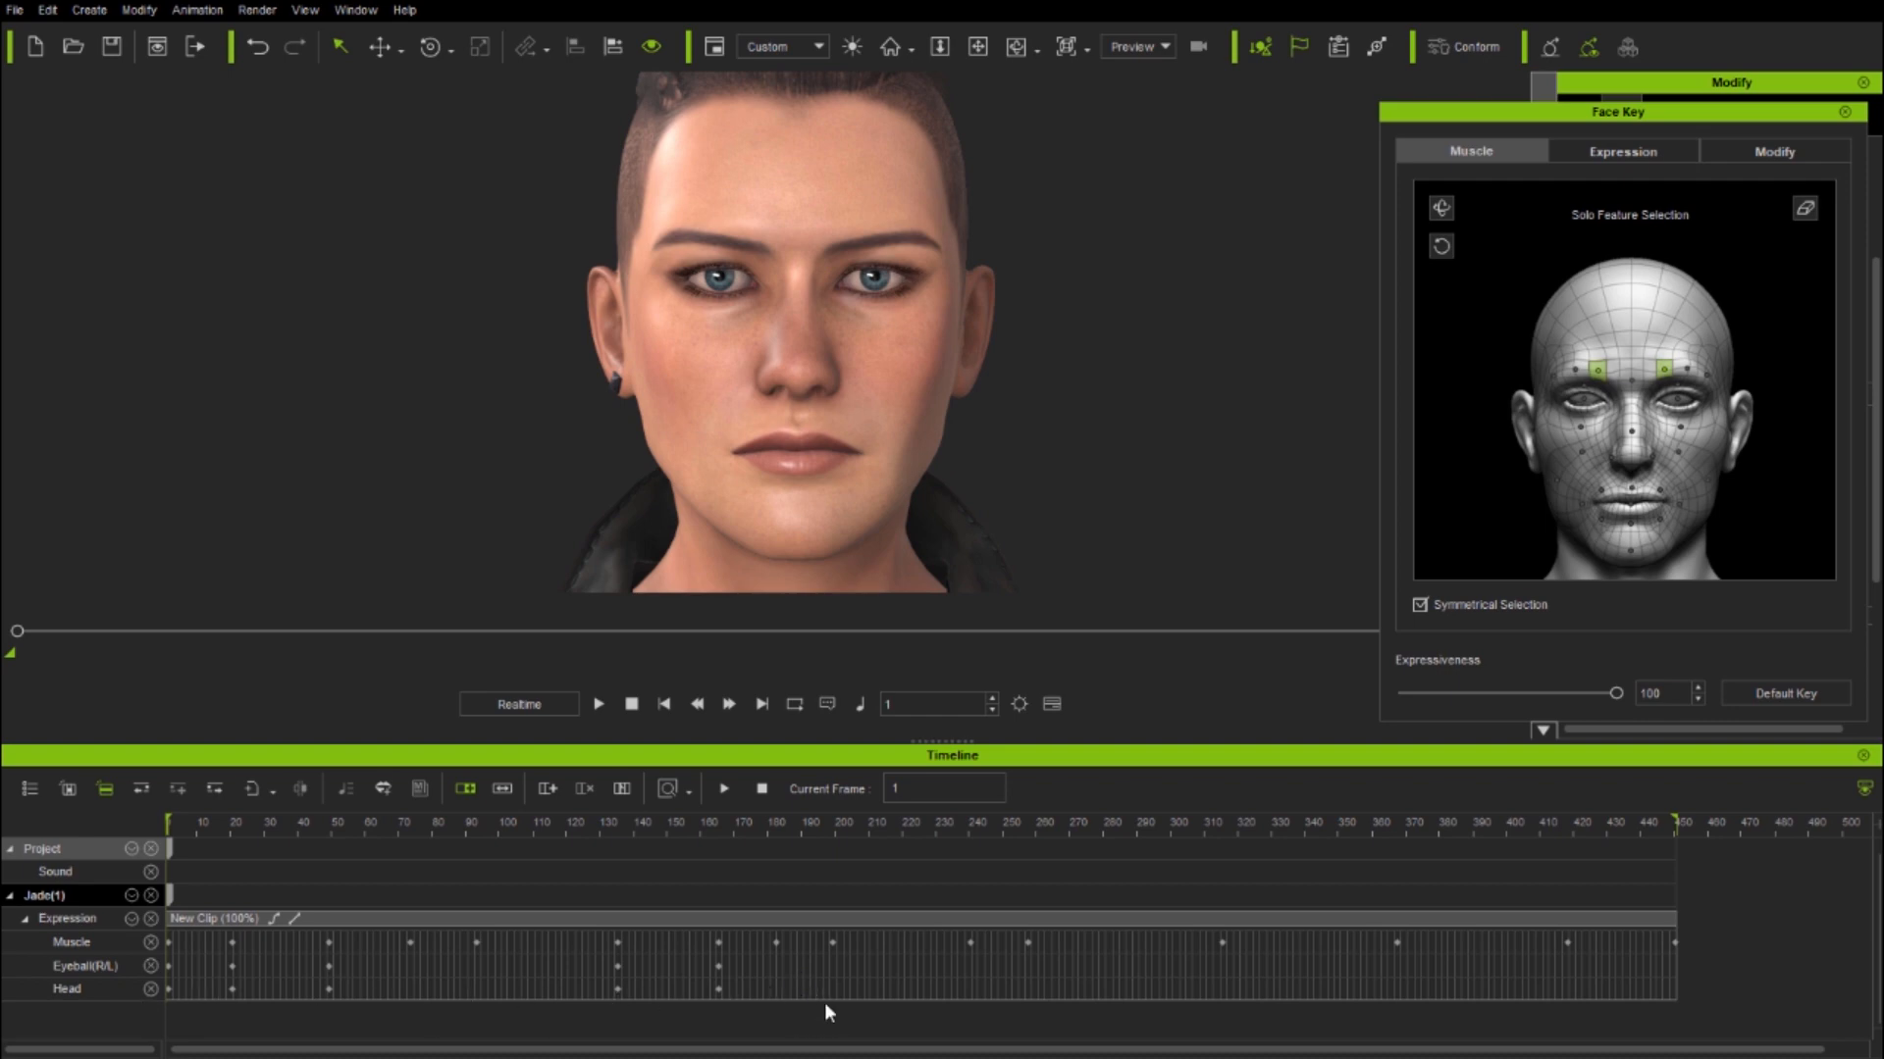
- Delete all keys from the Eyeball and Head tracks
{"action": "left_click_drag", "start_coordinate": [775, 965], "coordinate": [50, 967]}
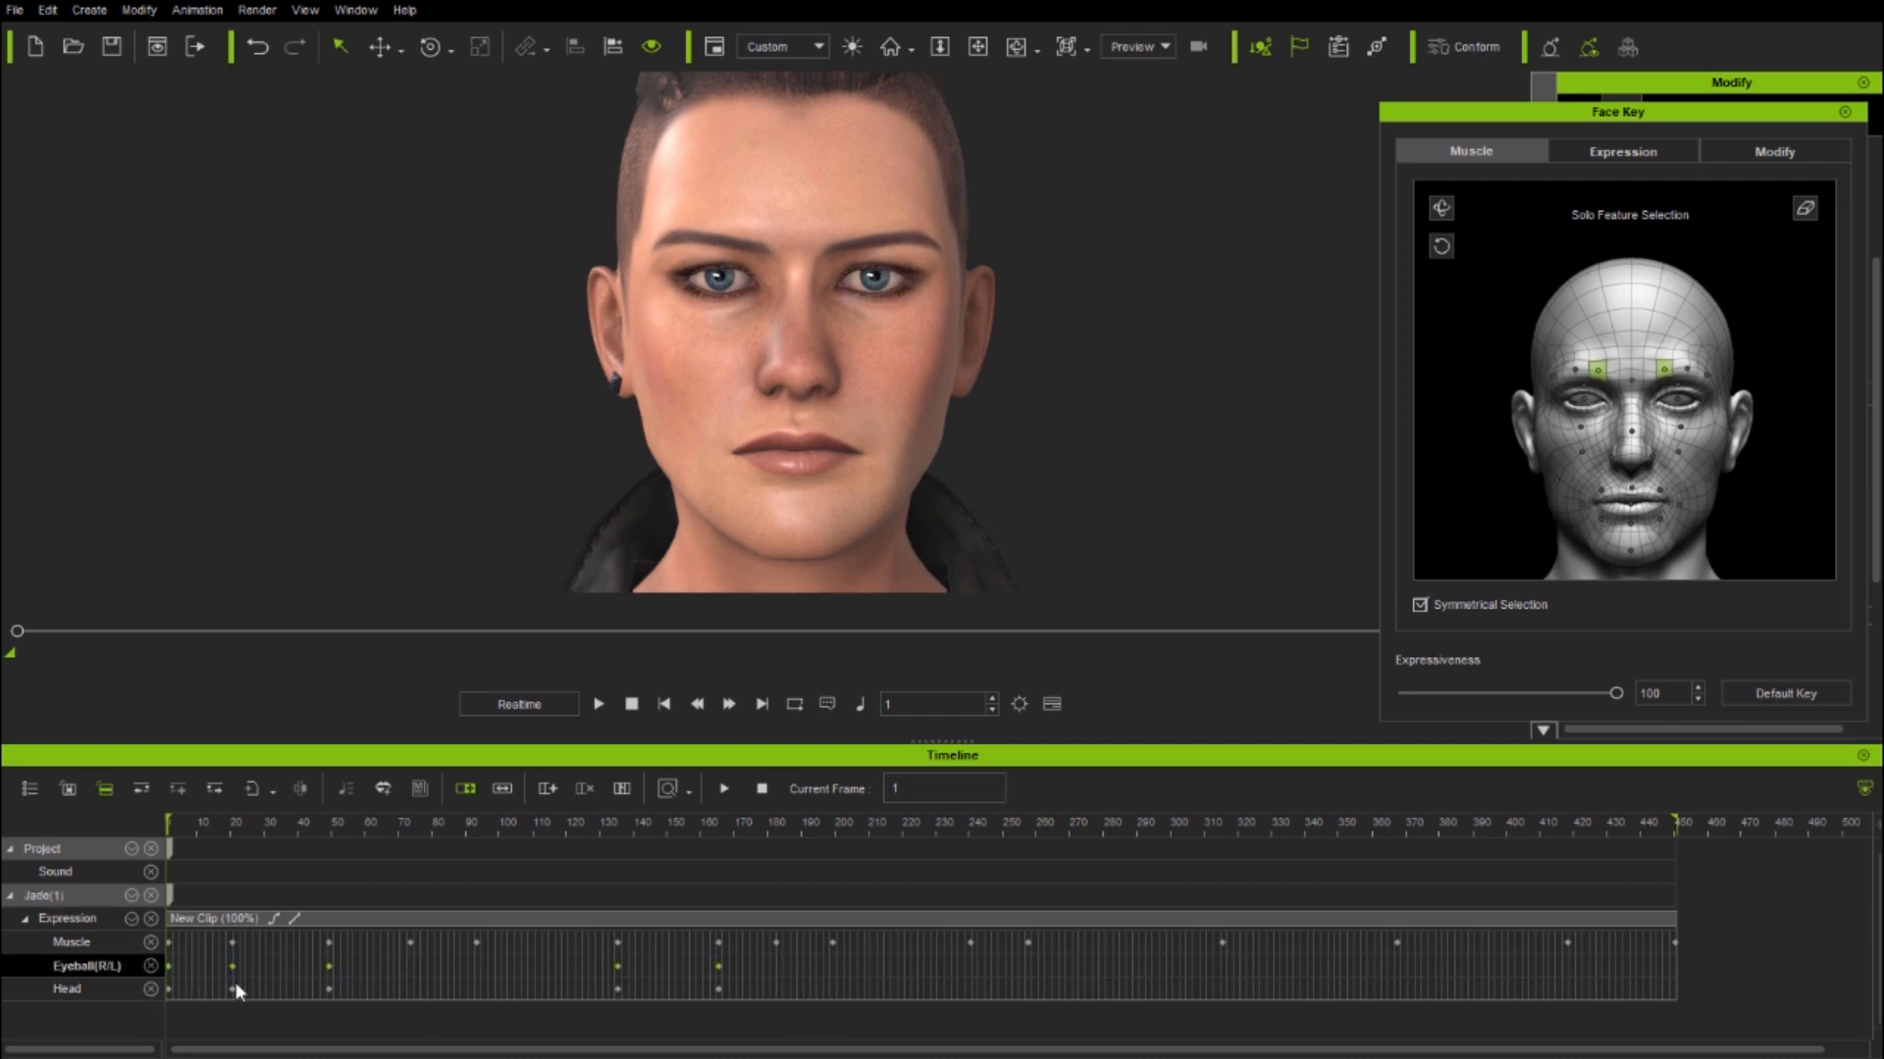
{"action": "right_click", "coordinate": [326, 967]}
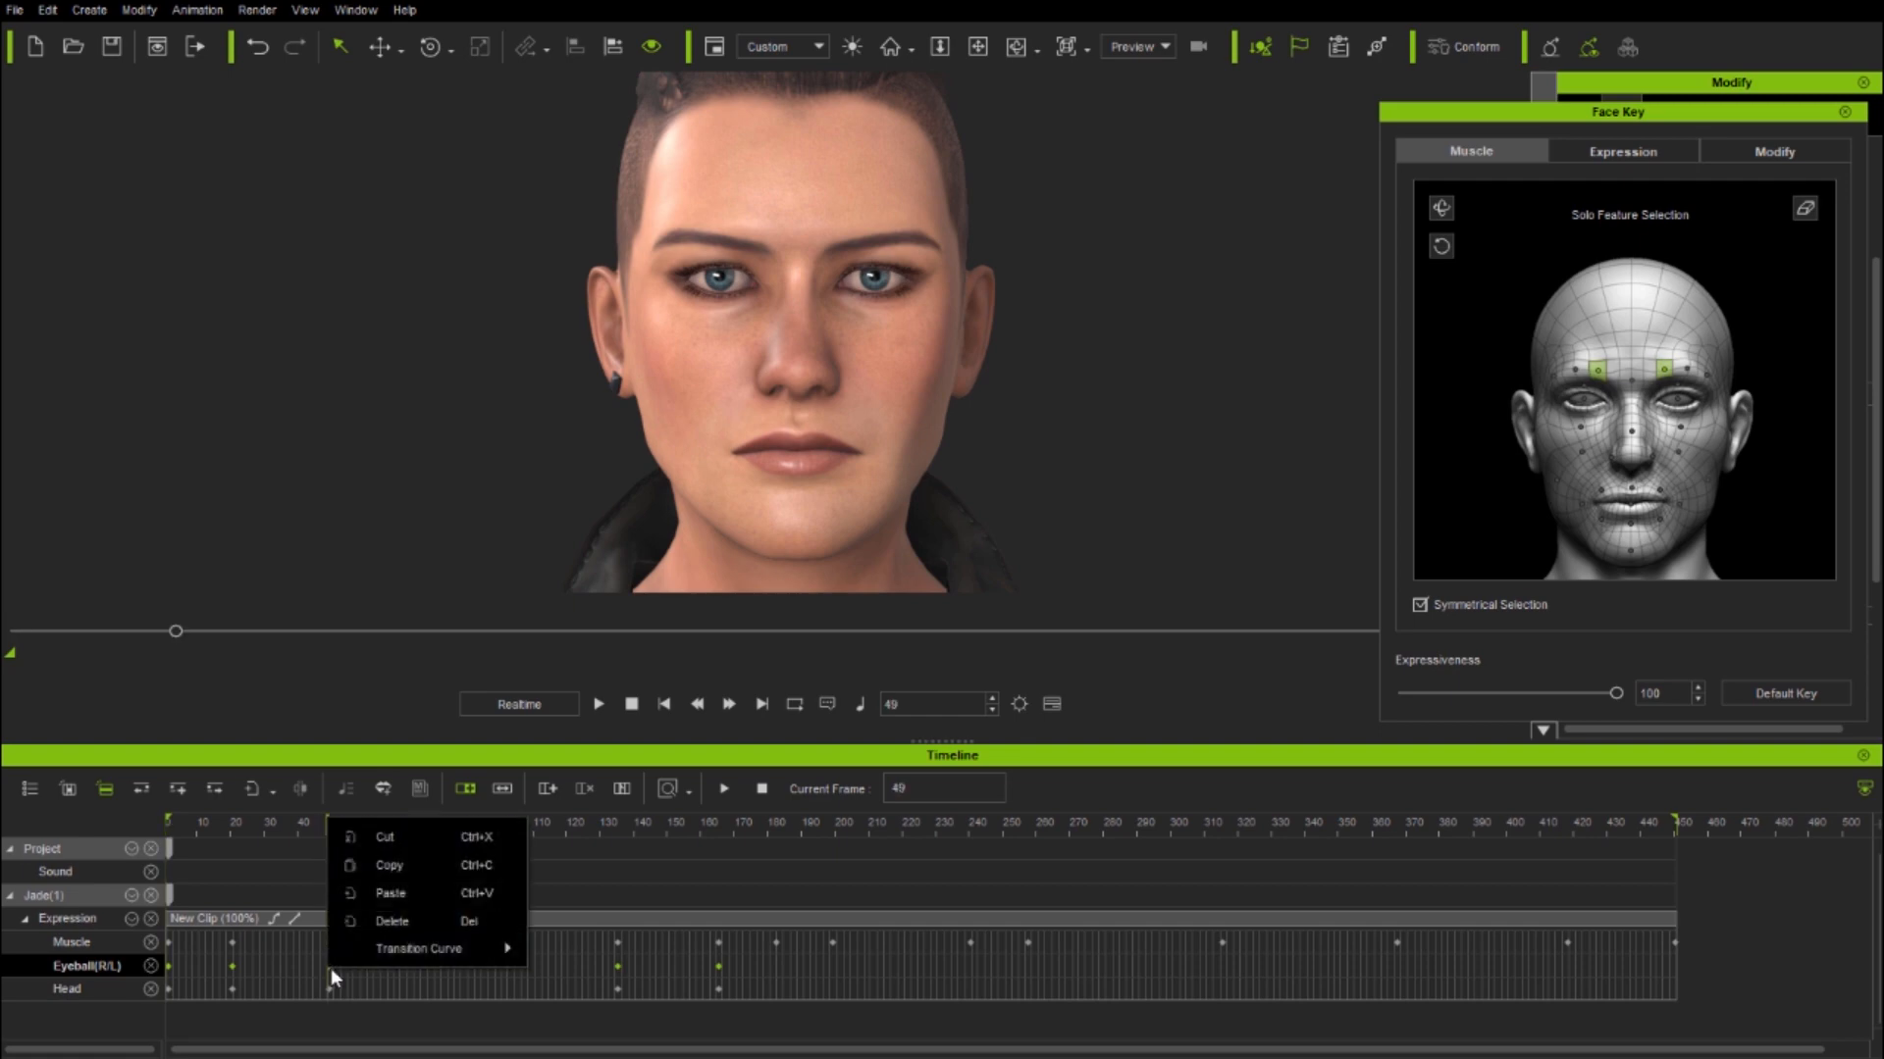
{"action": "left_click", "coordinate": [403, 922]}
{"action": "left_click_drag", "start_coordinate": [743, 986], "coordinate": [128, 996]}
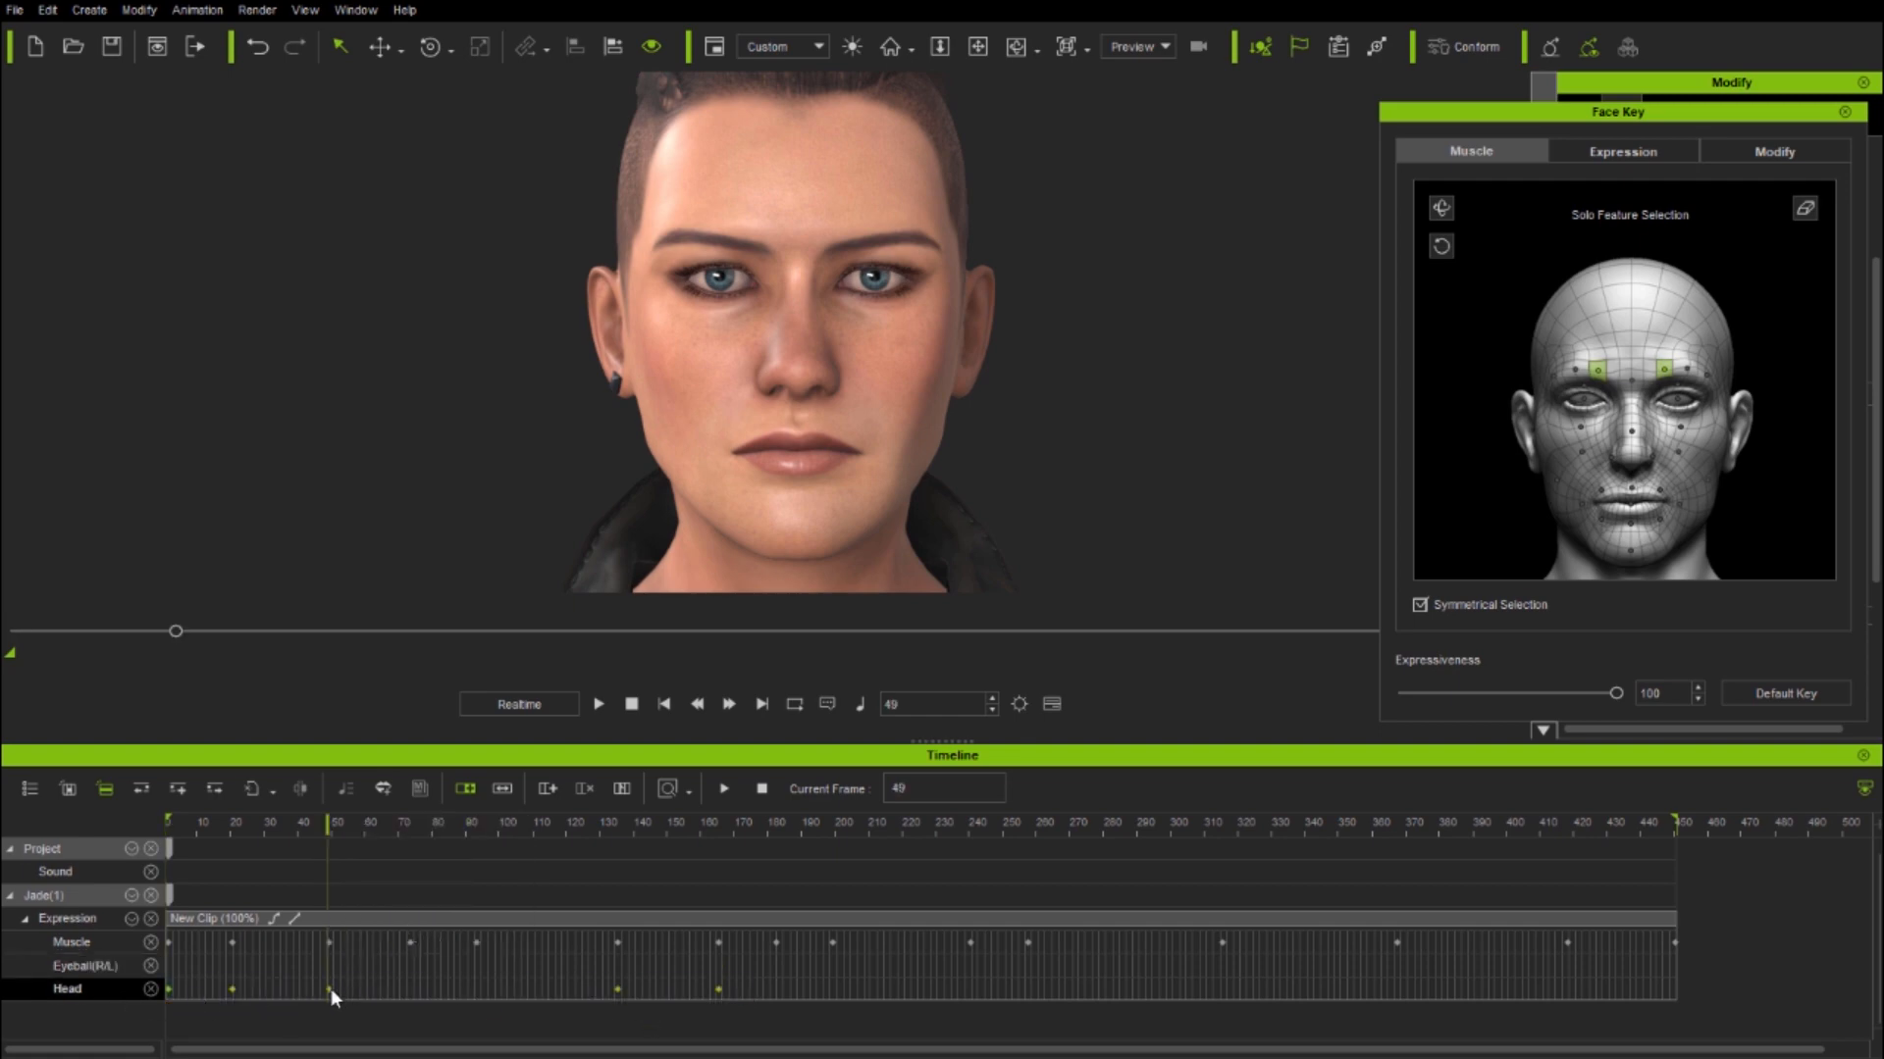
{"action": "right_click", "coordinate": [332, 989]}
{"action": "left_click", "coordinate": [433, 944]}
- Select both eyes on the muscle head and aim the avatar's gaze to one side at frame 1
{"action": "left_click_drag", "start_coordinate": [327, 821], "coordinate": [86, 826]}
{"action": "left_click", "coordinate": [1803, 208]}
{"action": "left_click", "coordinate": [1582, 408]}
{"action": "left_click", "coordinate": [1584, 395]}
{"action": "left_click_drag", "start_coordinate": [769, 150], "coordinate": [721, 142]}
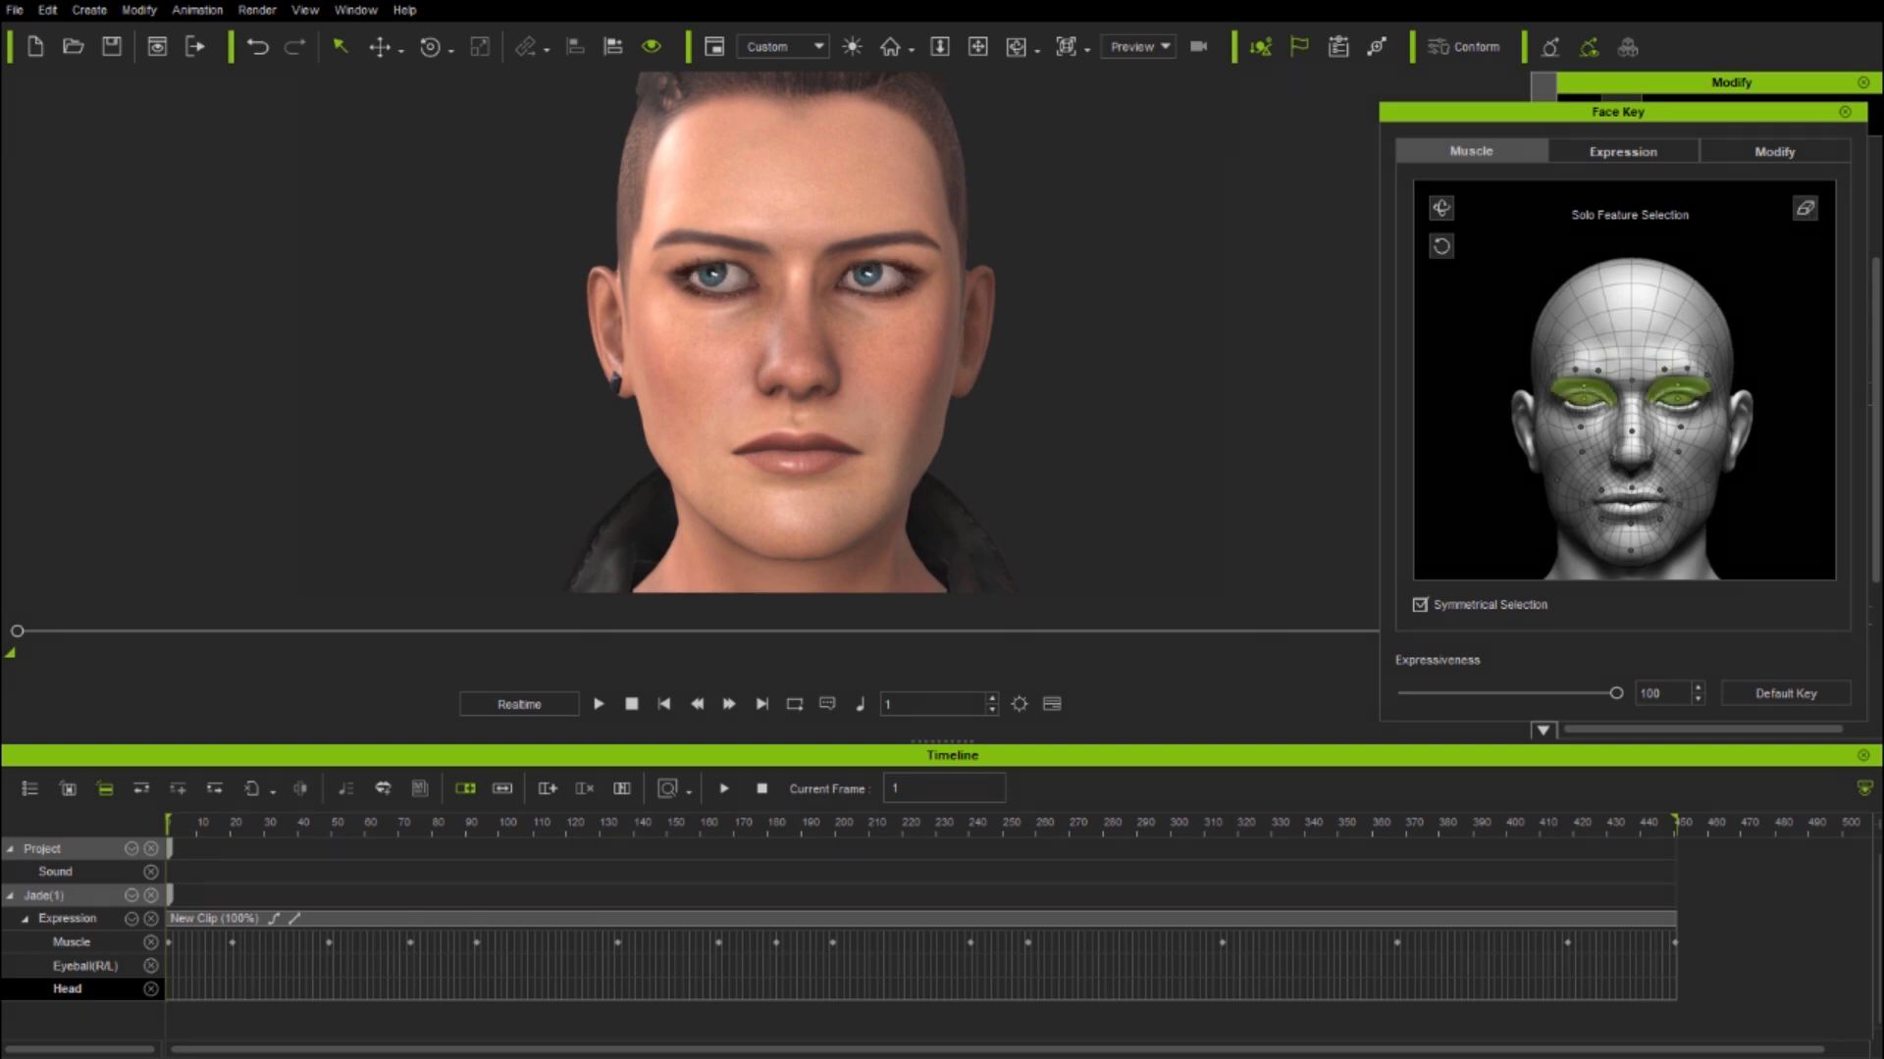
- Keyframe further gaze changes along the timeline, including at about frame 179 and at frame 371
{"action": "left_click_drag", "start_coordinate": [369, 824], "coordinate": [765, 830]}
{"action": "left_click_drag", "start_coordinate": [1534, 379], "coordinate": [1545, 378]}
{"action": "left_click_drag", "start_coordinate": [768, 834], "coordinate": [1407, 827]}
{"action": "left_click_drag", "start_coordinate": [1286, 536], "coordinate": [610, 516]}
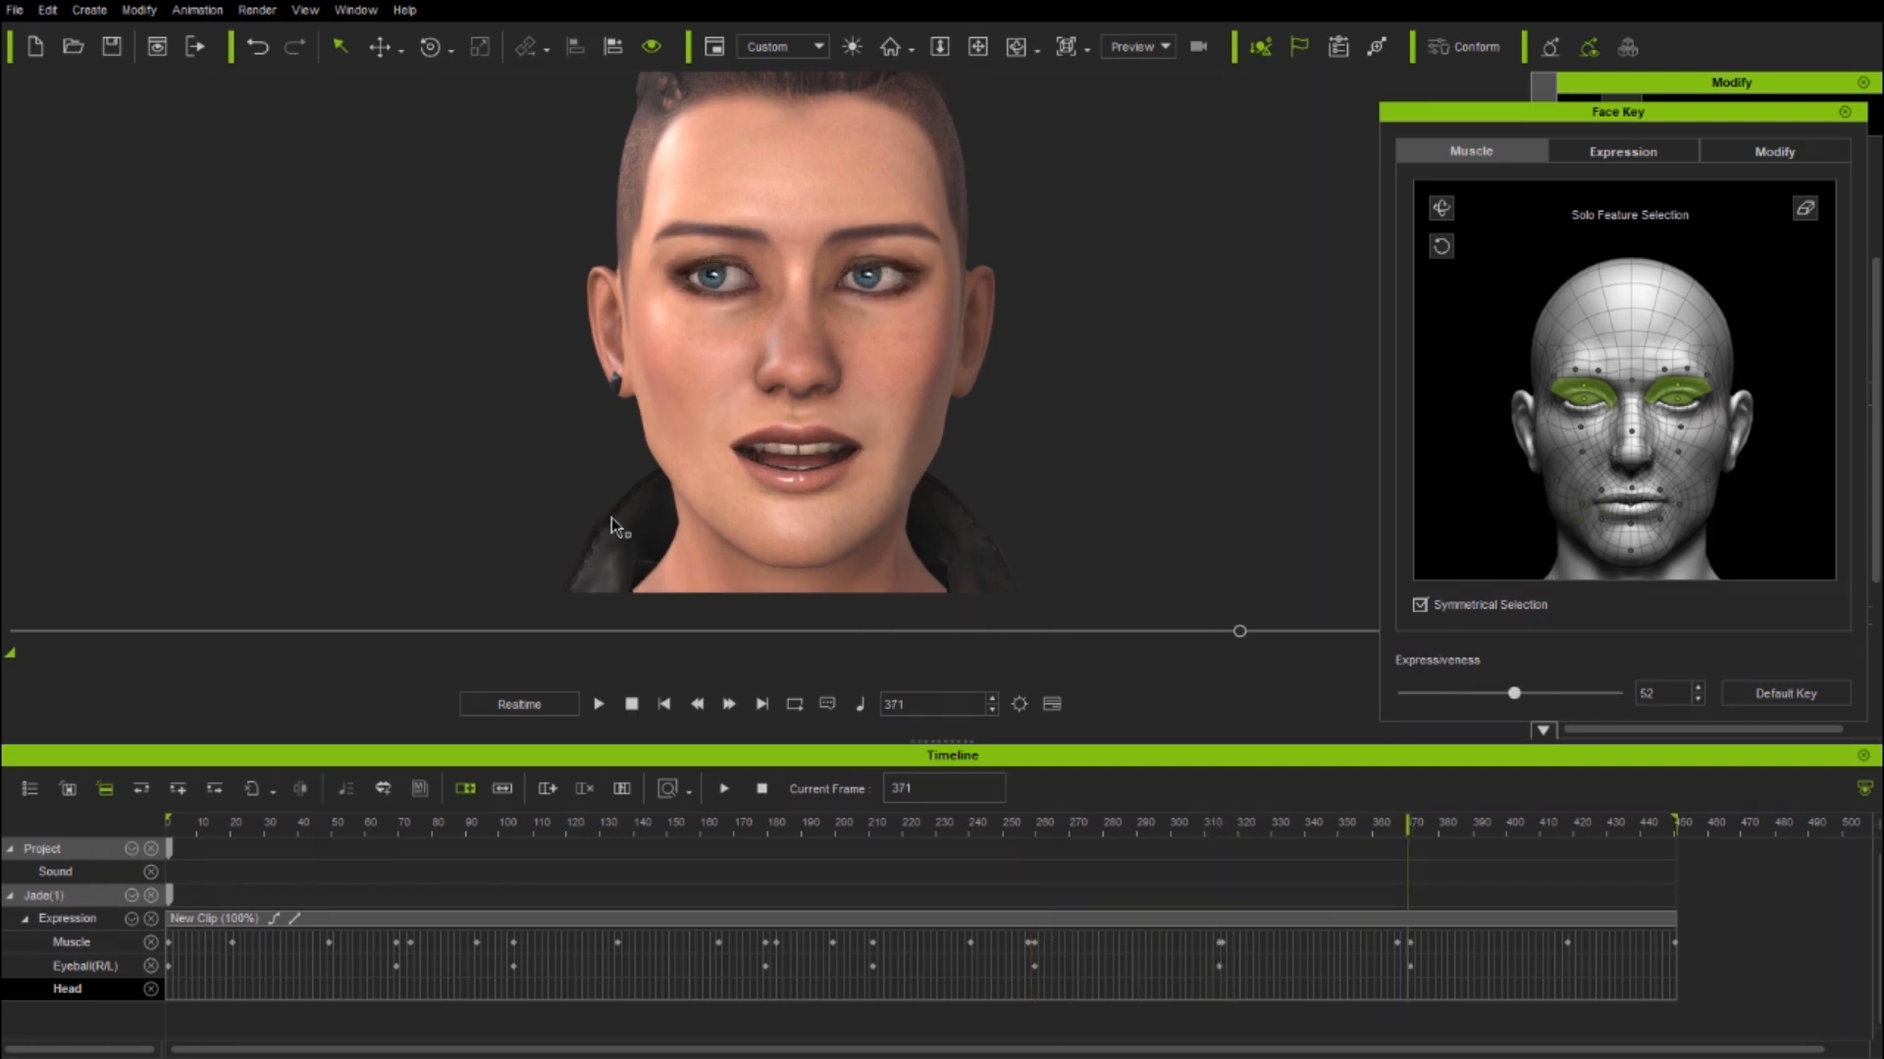
{"action": "mouse_move", "coordinate": [1403, 843]}
{"action": "left_mouse_down"}
{"action": "mouse_move", "coordinate": [1525, 836]}
{"action": "mouse_move", "coordinate": [1560, 790]}
{"action": "mouse_move", "coordinate": [1699, 836]}
{"action": "mouse_move", "coordinate": [1086, 883]}
{"action": "mouse_move", "coordinate": [188, 877]}
{"action": "mouse_move", "coordinate": [102, 899]}
{"action": "left_mouse_up"}
- Clear the muscle selection and rotate the avatar's head to new poses at frames 1 and 149
{"action": "left_click", "coordinate": [1482, 504]}
{"action": "left_click", "coordinate": [1804, 208]}
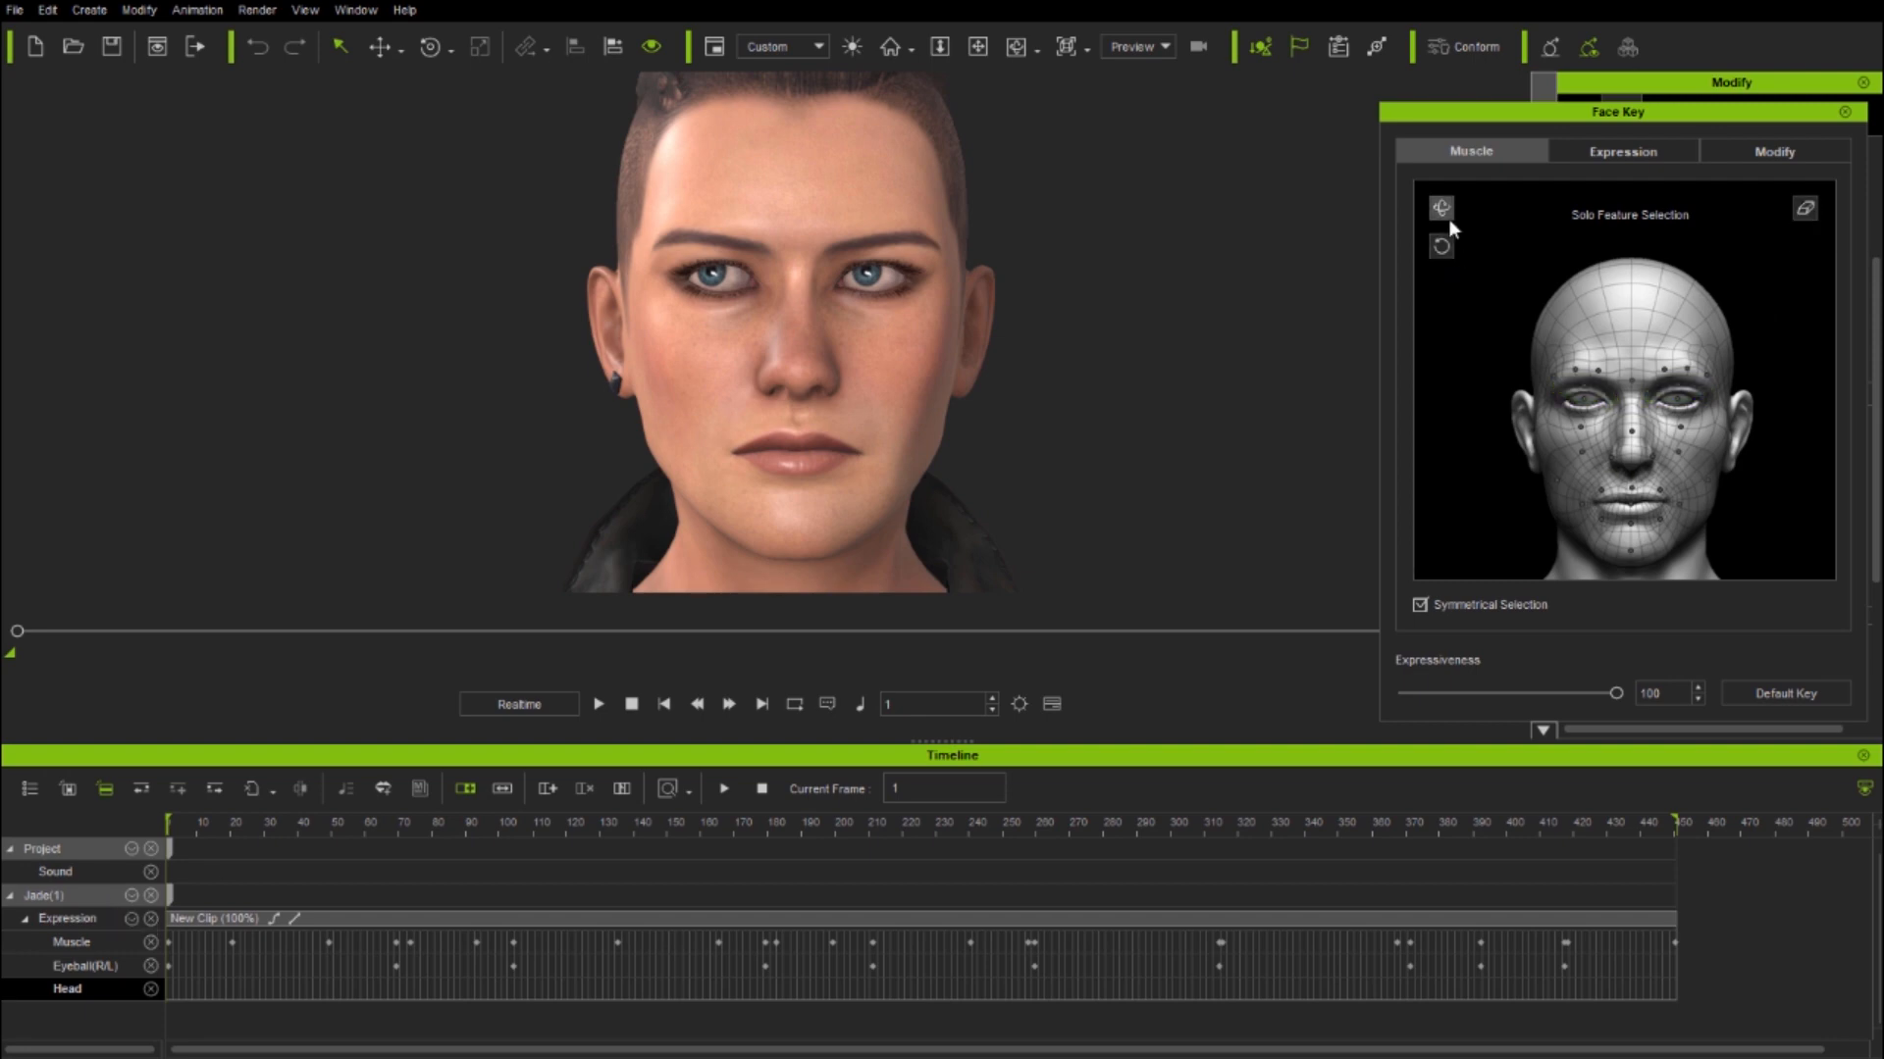
{"action": "left_click_drag", "start_coordinate": [863, 420], "coordinate": [683, 653]}
{"action": "left_click_drag", "start_coordinate": [198, 826], "coordinate": [664, 846]}
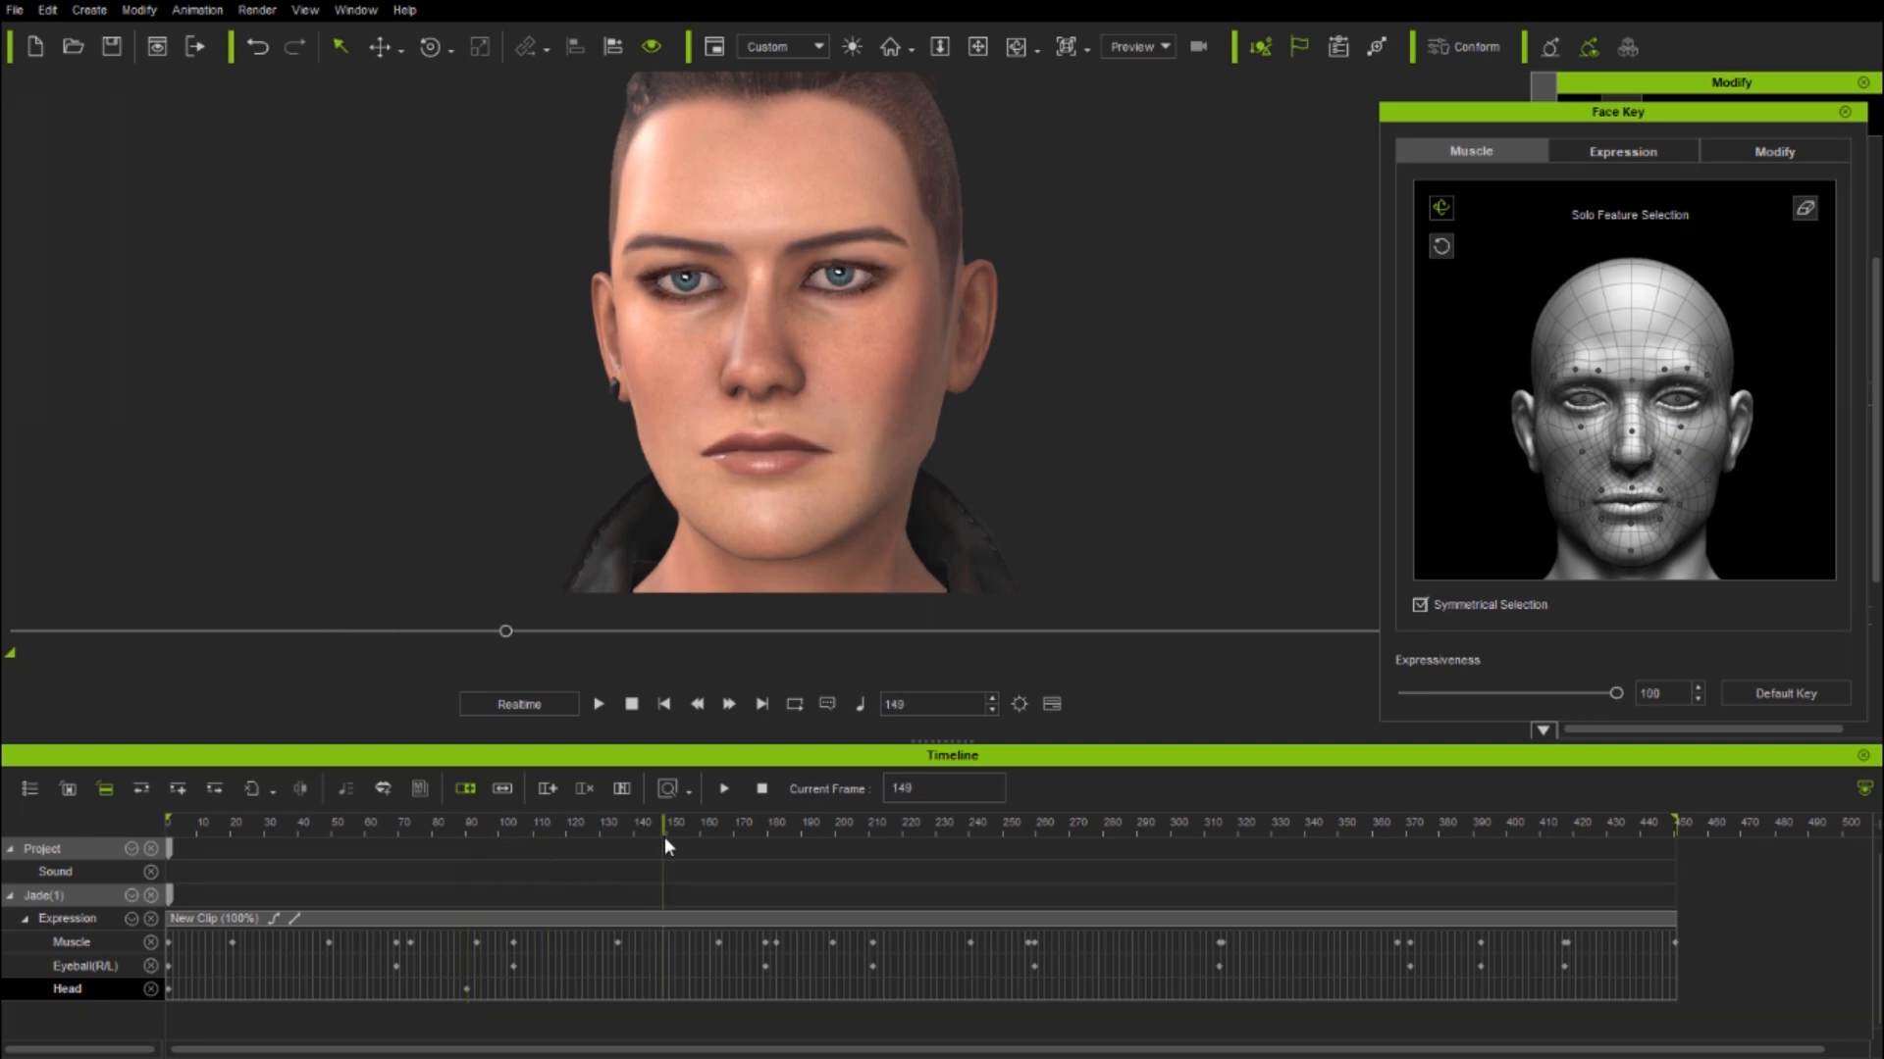
{"action": "left_click_drag", "start_coordinate": [1575, 419], "coordinate": [1648, 422]}
- Keyframe further head rotations at about frame 273 and at frames 339 and 428
{"action": "left_click_drag", "start_coordinate": [665, 831], "coordinate": [1084, 873]}
{"action": "left_click_drag", "start_coordinate": [1498, 540], "coordinate": [1323, 679]}
{"action": "left_click_drag", "start_coordinate": [1081, 828], "coordinate": [1300, 834]}
{"action": "left_click_drag", "start_coordinate": [1456, 520], "coordinate": [1858, 516]}
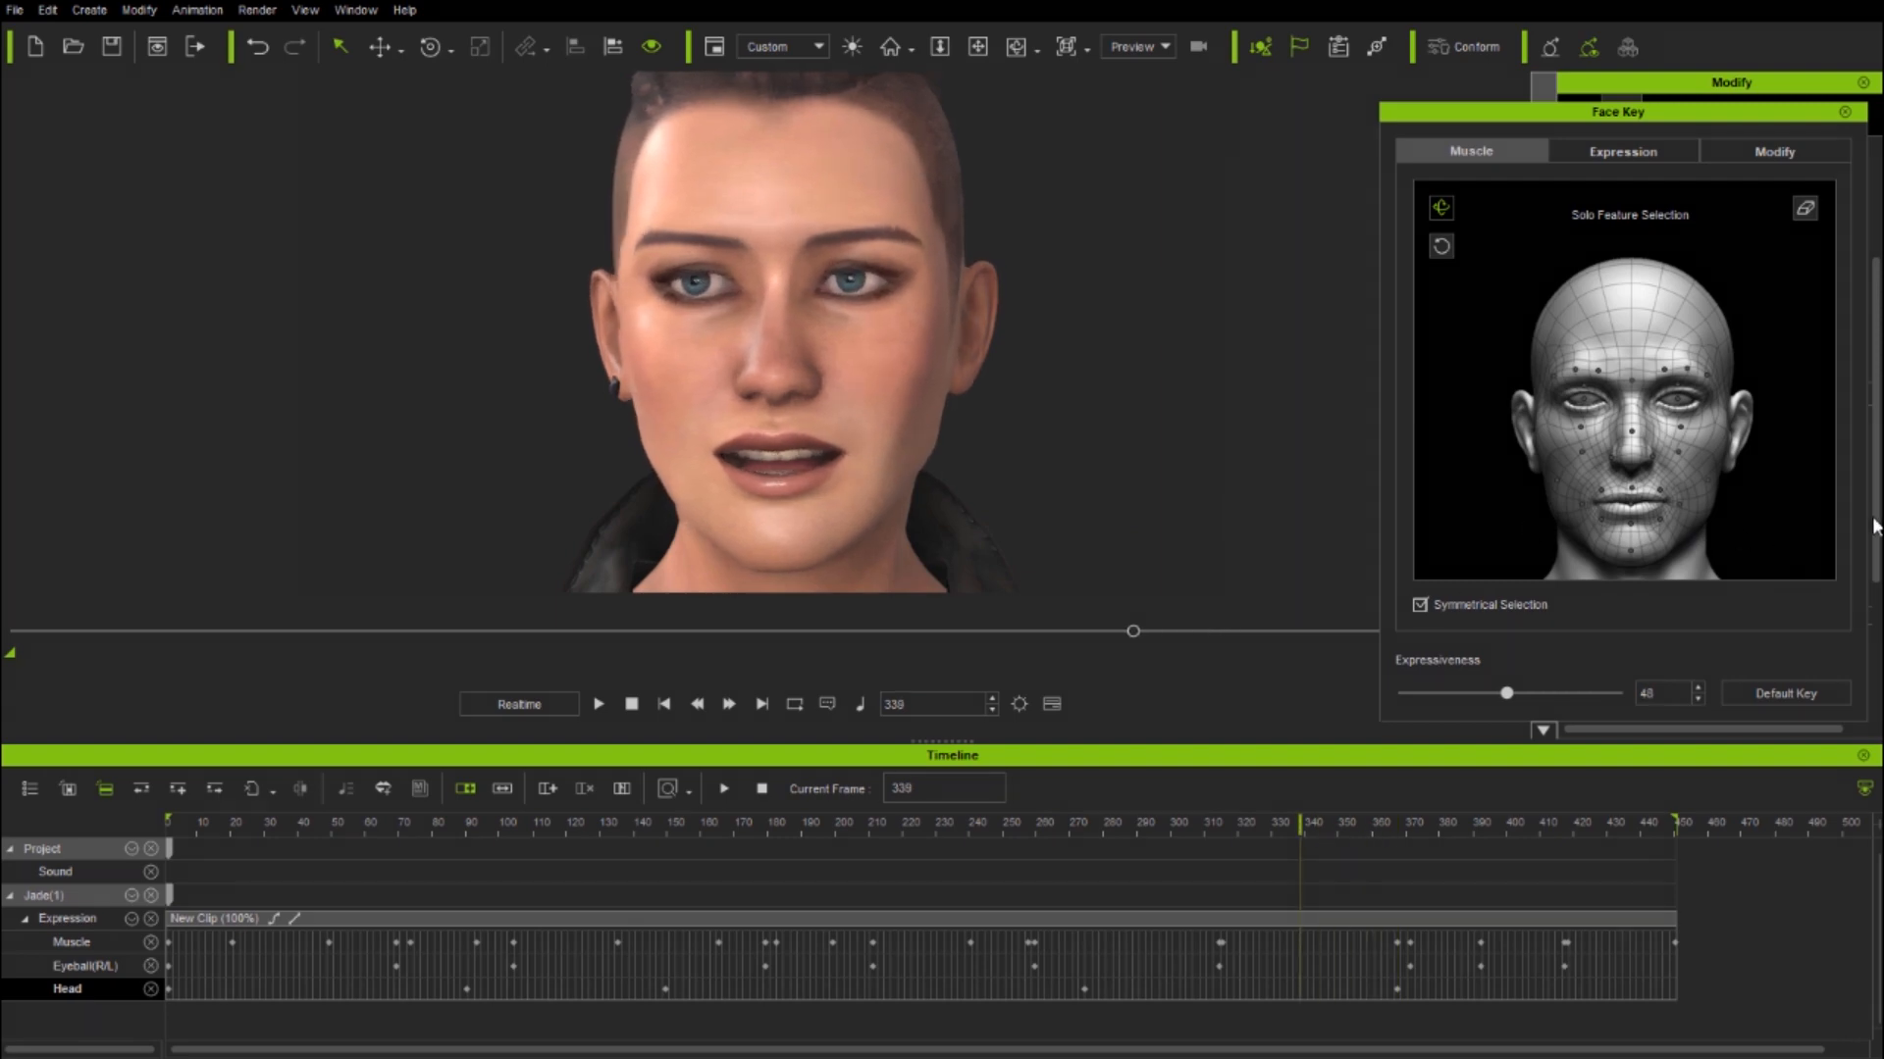
{"action": "left_click_drag", "start_coordinate": [1316, 824], "coordinate": [1600, 844]}
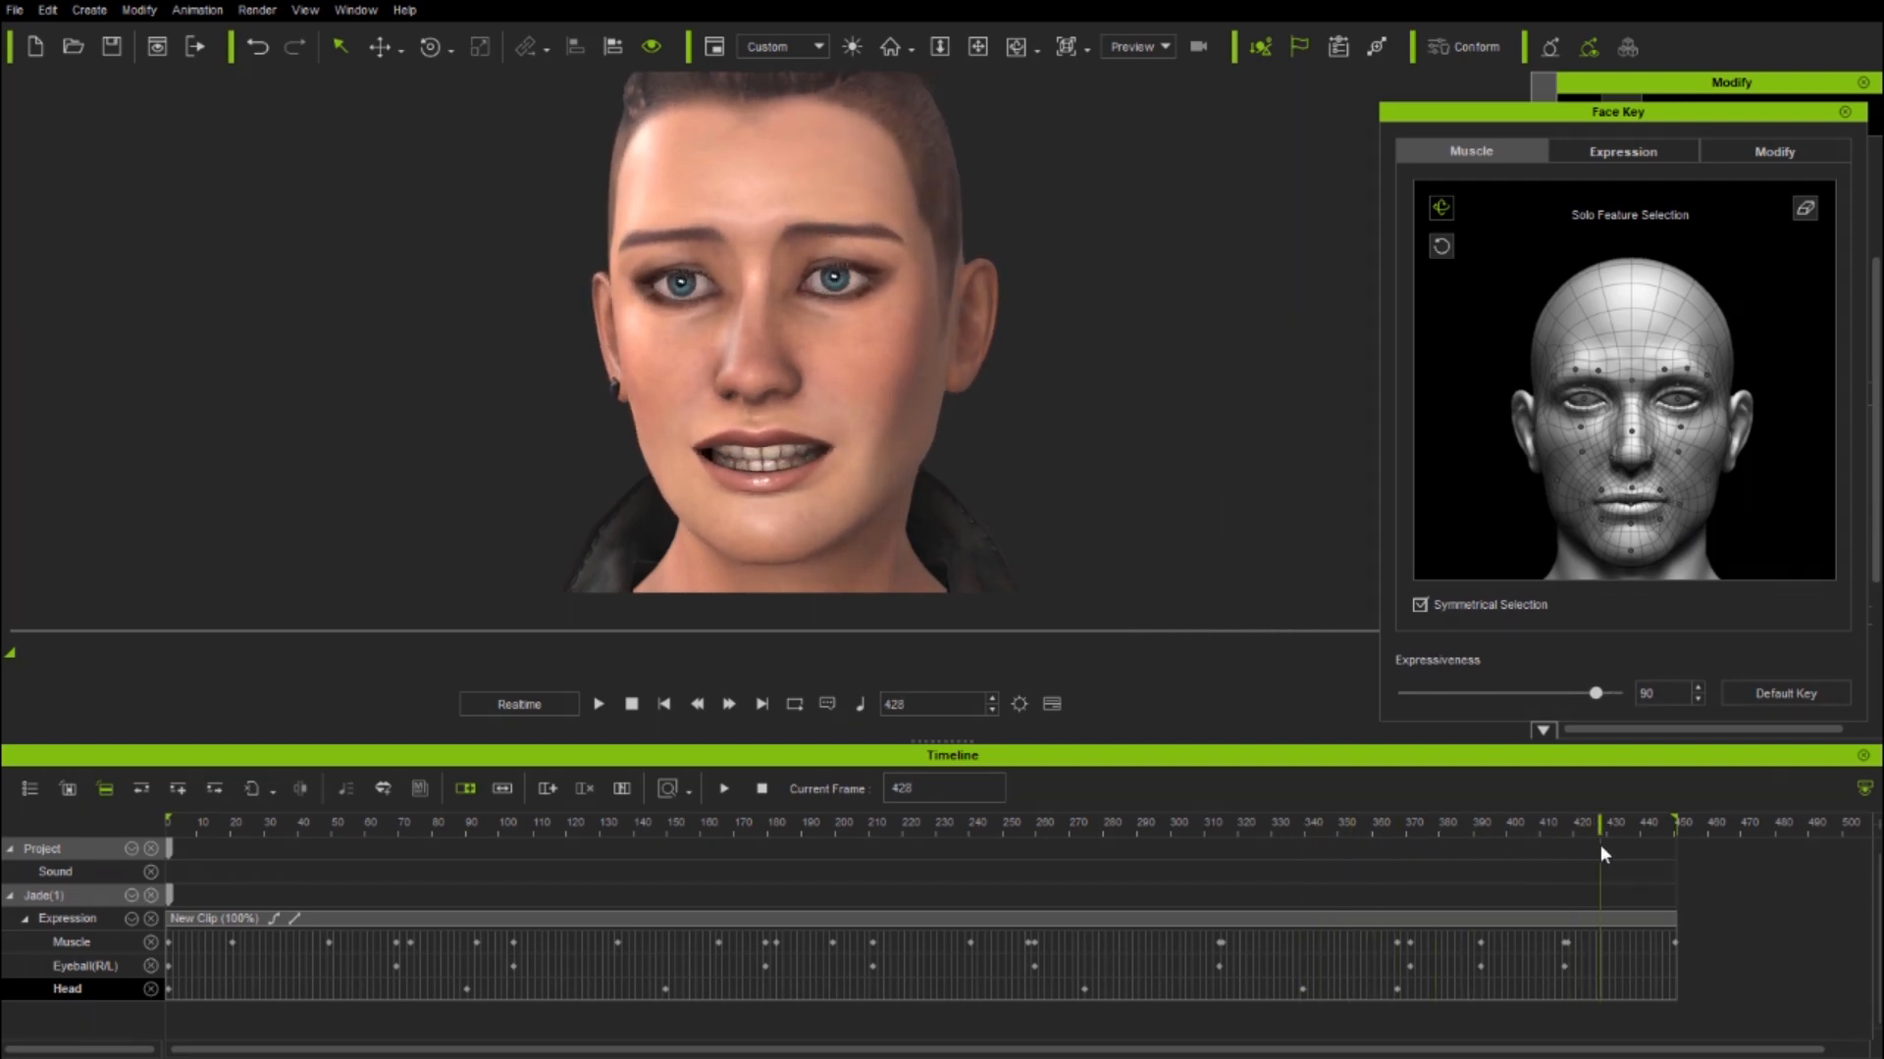
{"action": "left_click_drag", "start_coordinate": [1464, 495], "coordinate": [1874, 519]}
- Play the facial animation from frame 1 to the end and stop playback
{"action": "left_click_drag", "start_coordinate": [1598, 822], "coordinate": [37, 920]}
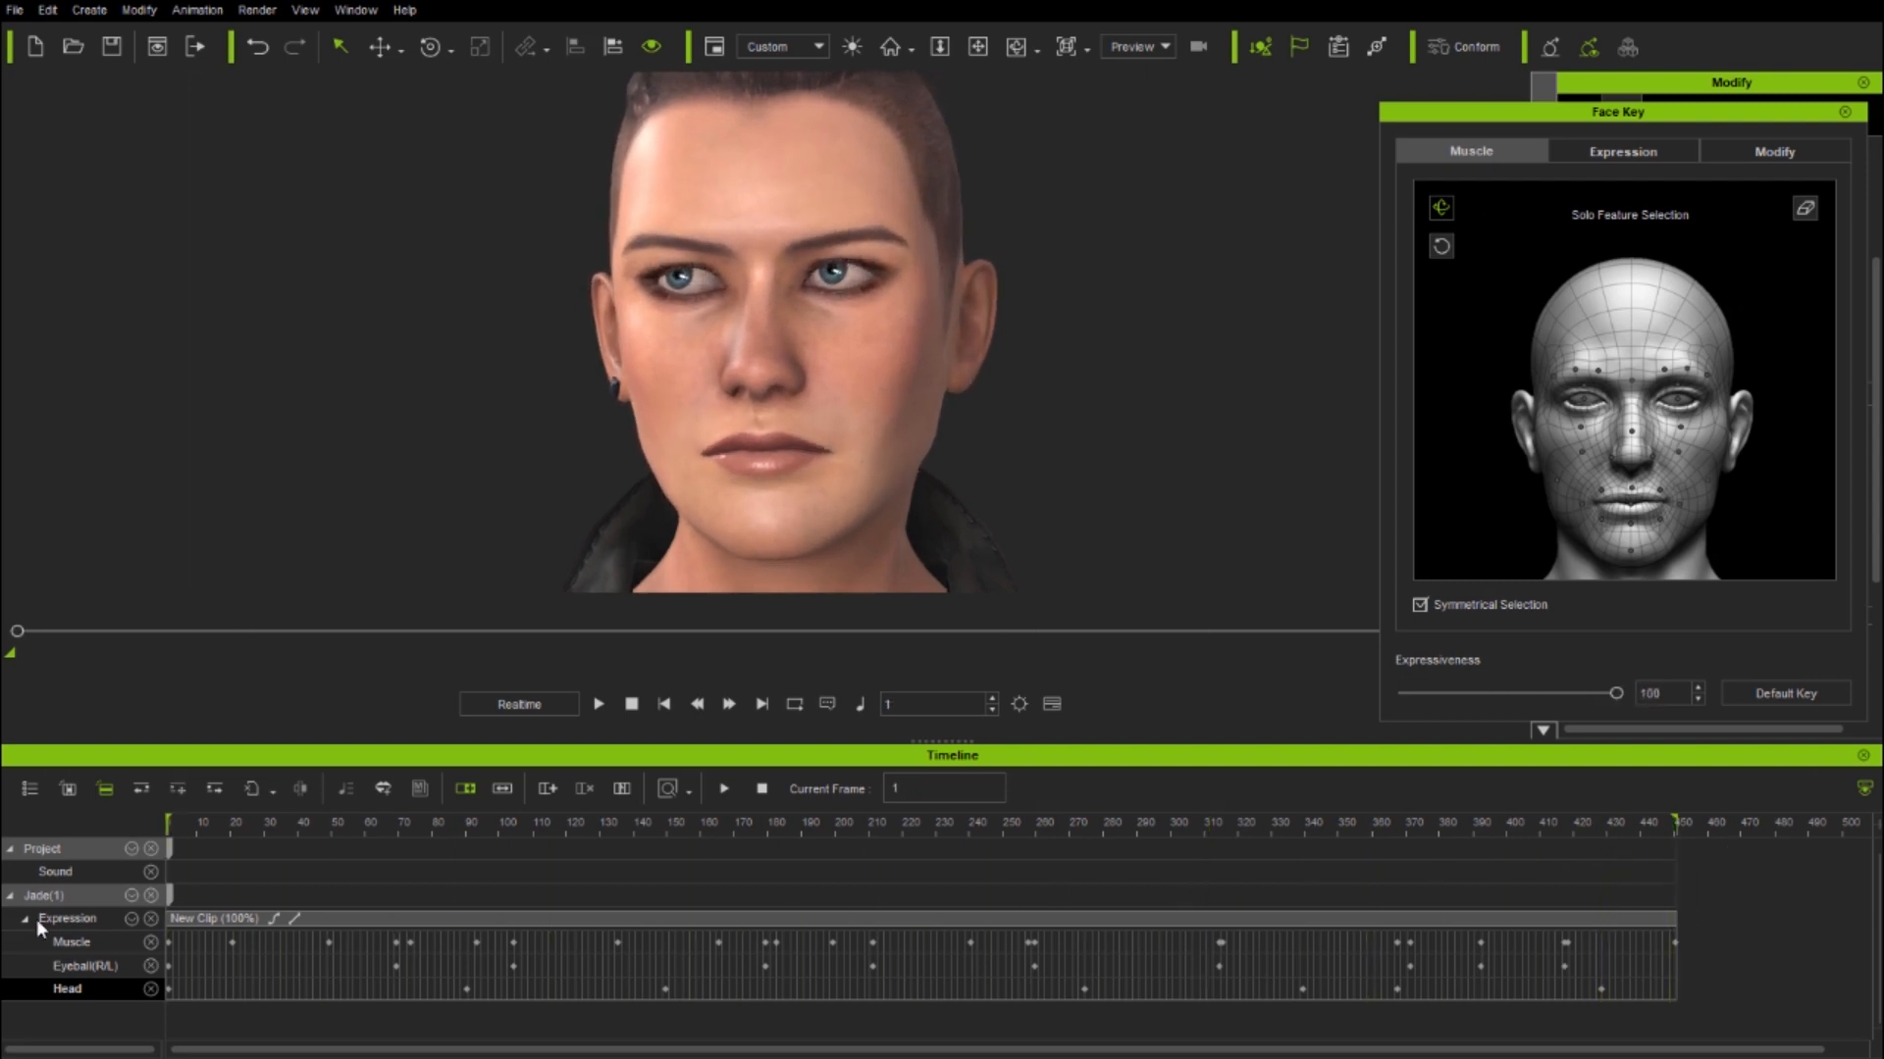
{"action": "left_click", "coordinate": [599, 704]}
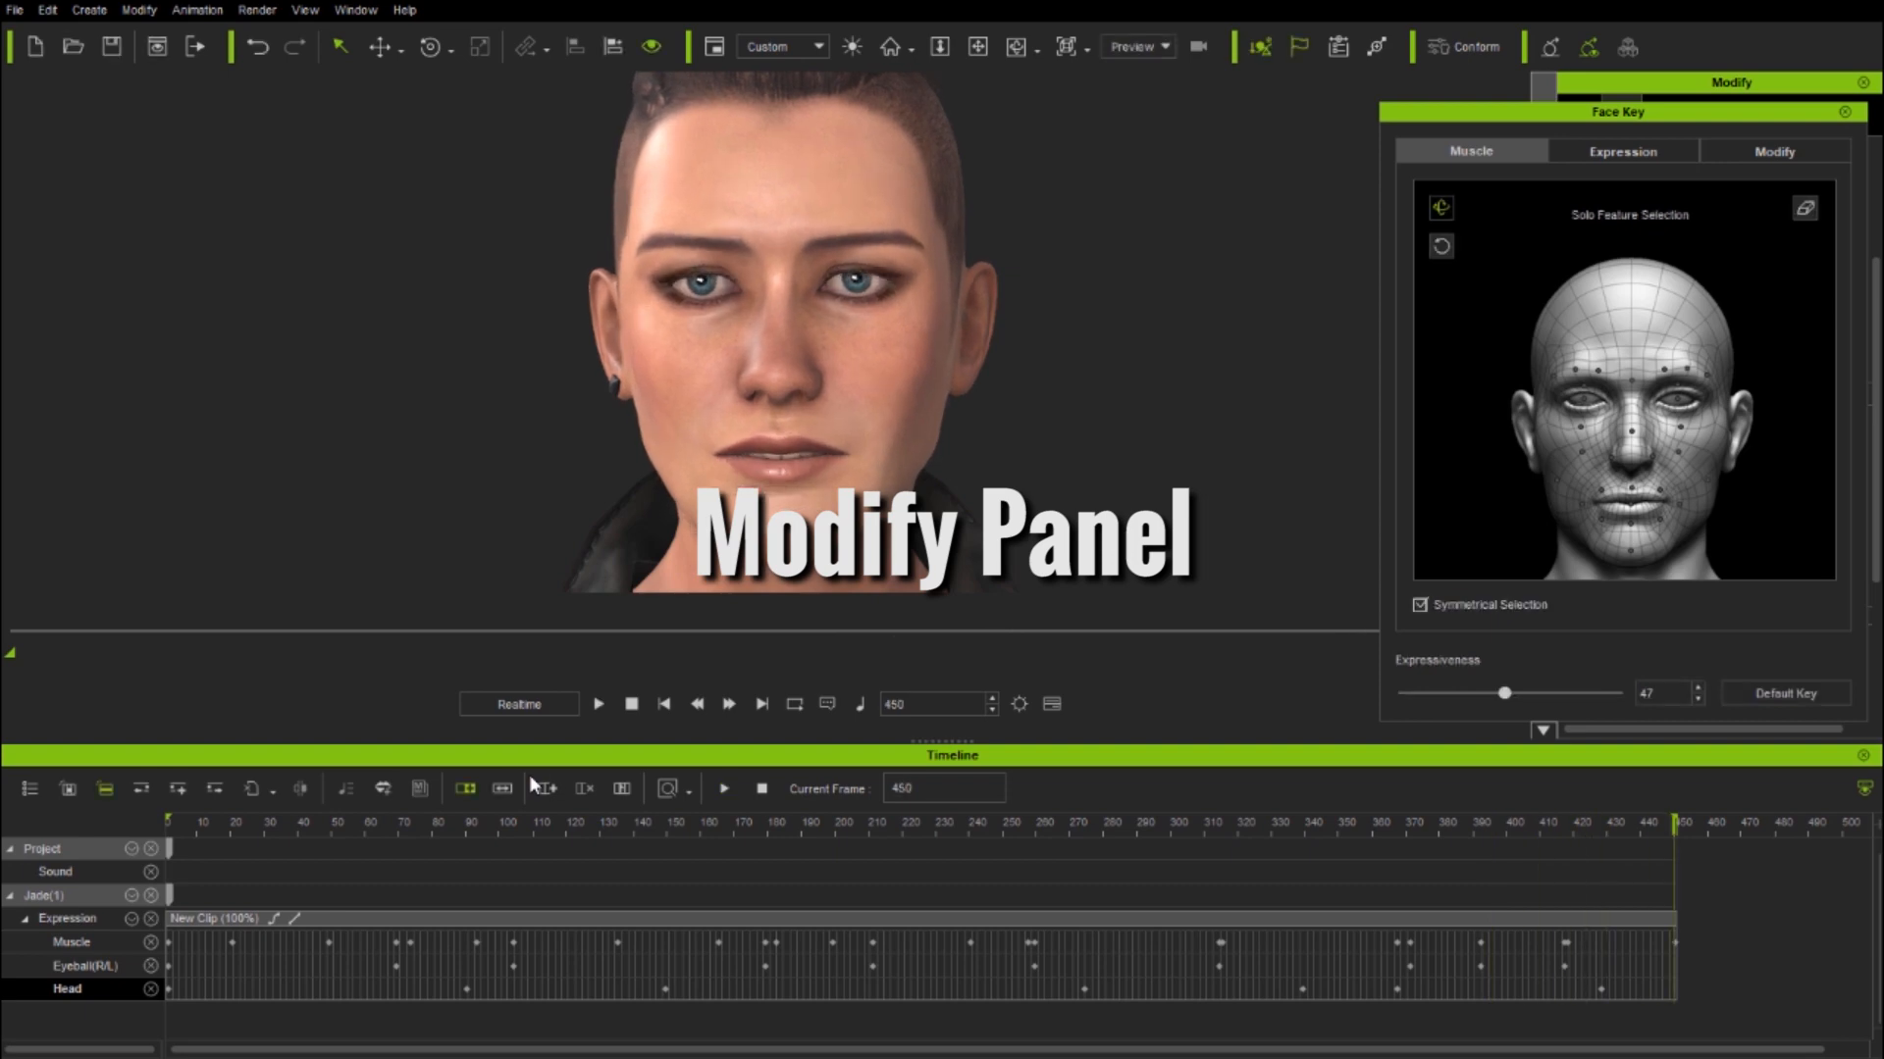
{"action": "left_click", "coordinate": [636, 702]}
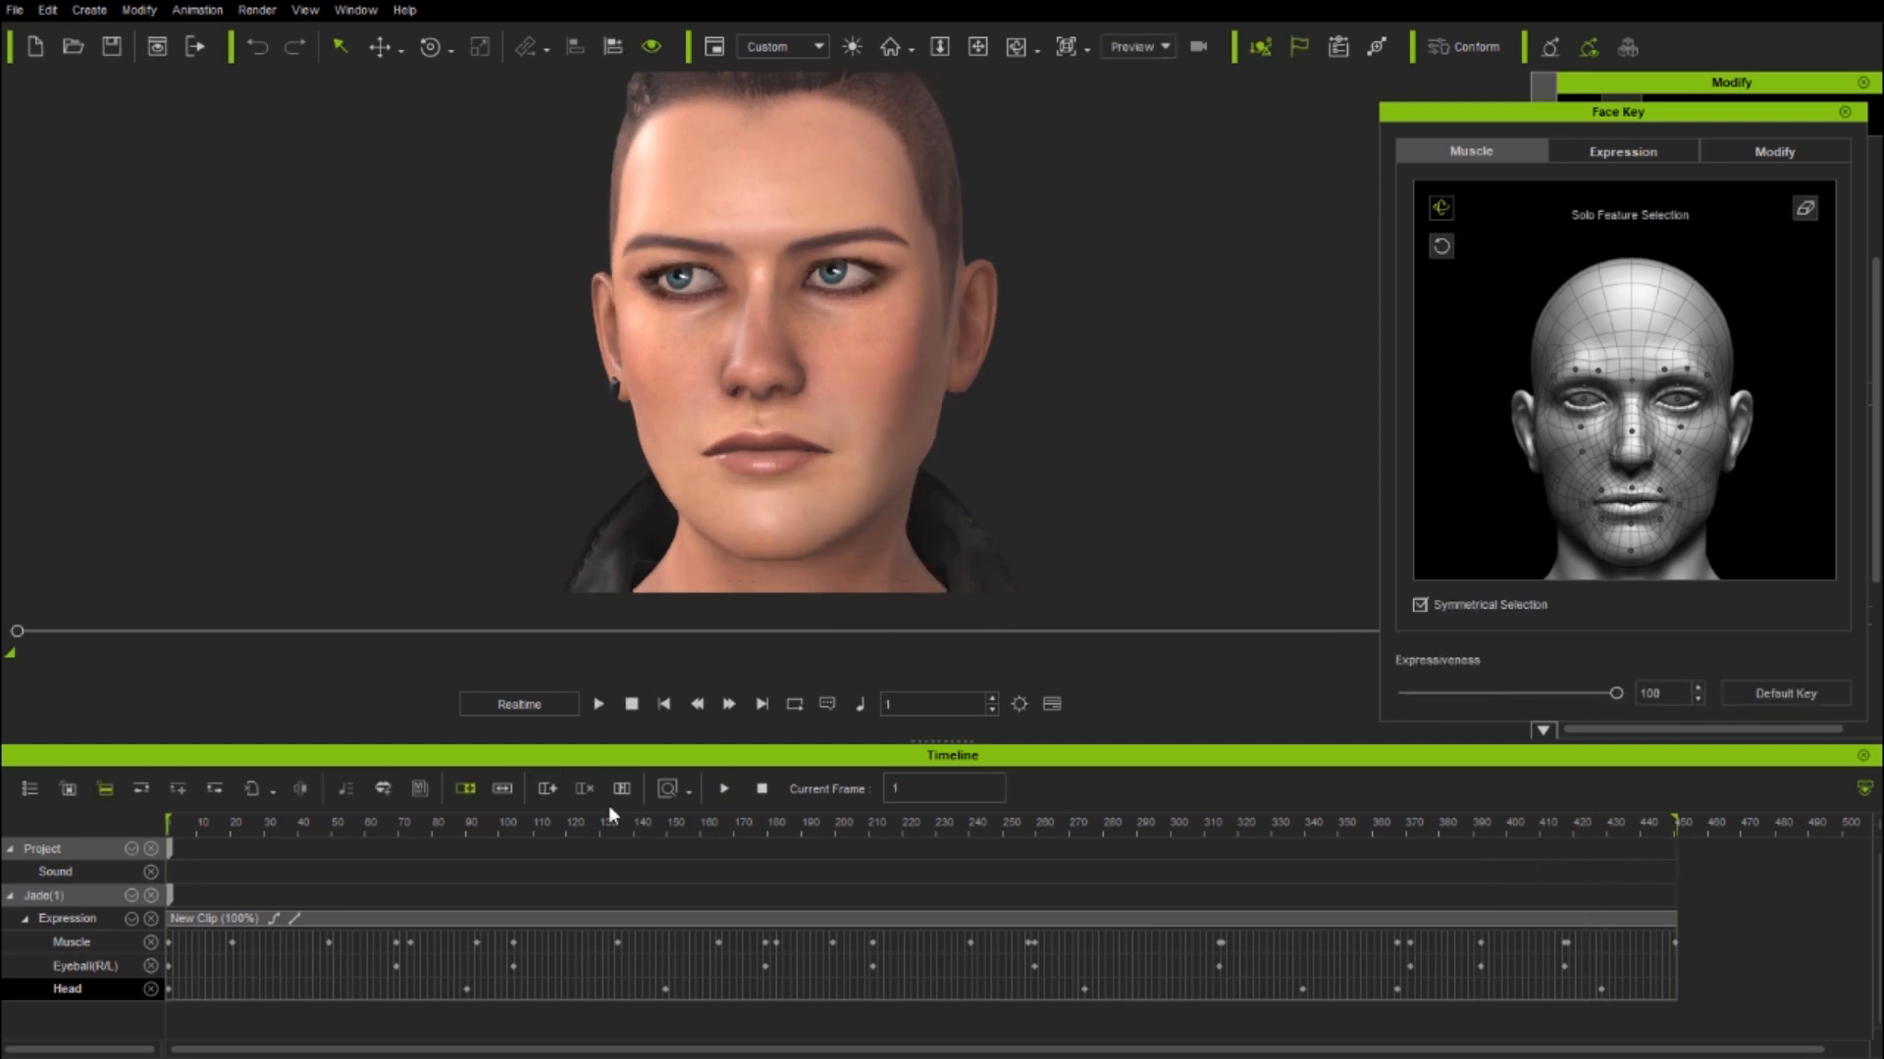
- Examine the brow, eye and nose sliders for modifying the face while scrubbing through the animation
{"action": "left_click", "coordinate": [1743, 151]}
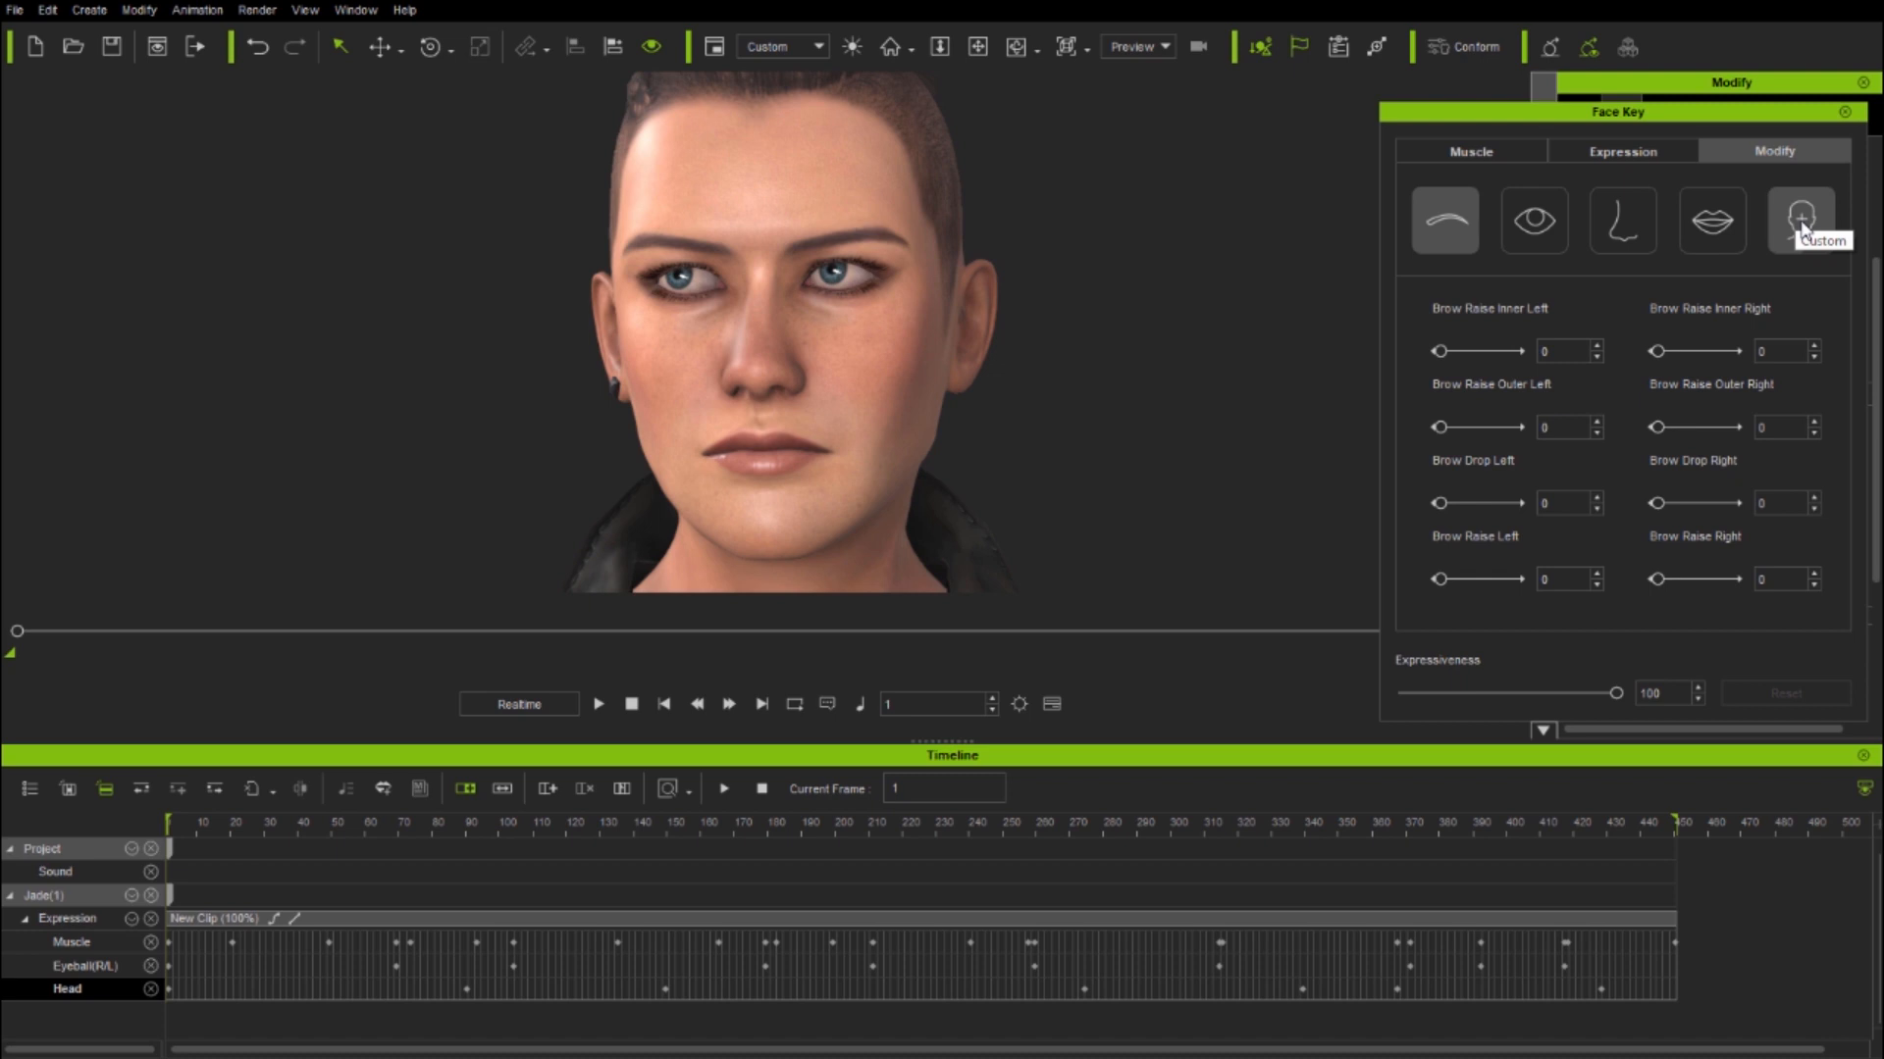
{"action": "left_click_drag", "start_coordinate": [202, 827], "coordinate": [1656, 838]}
{"action": "left_click", "coordinate": [1534, 220]}
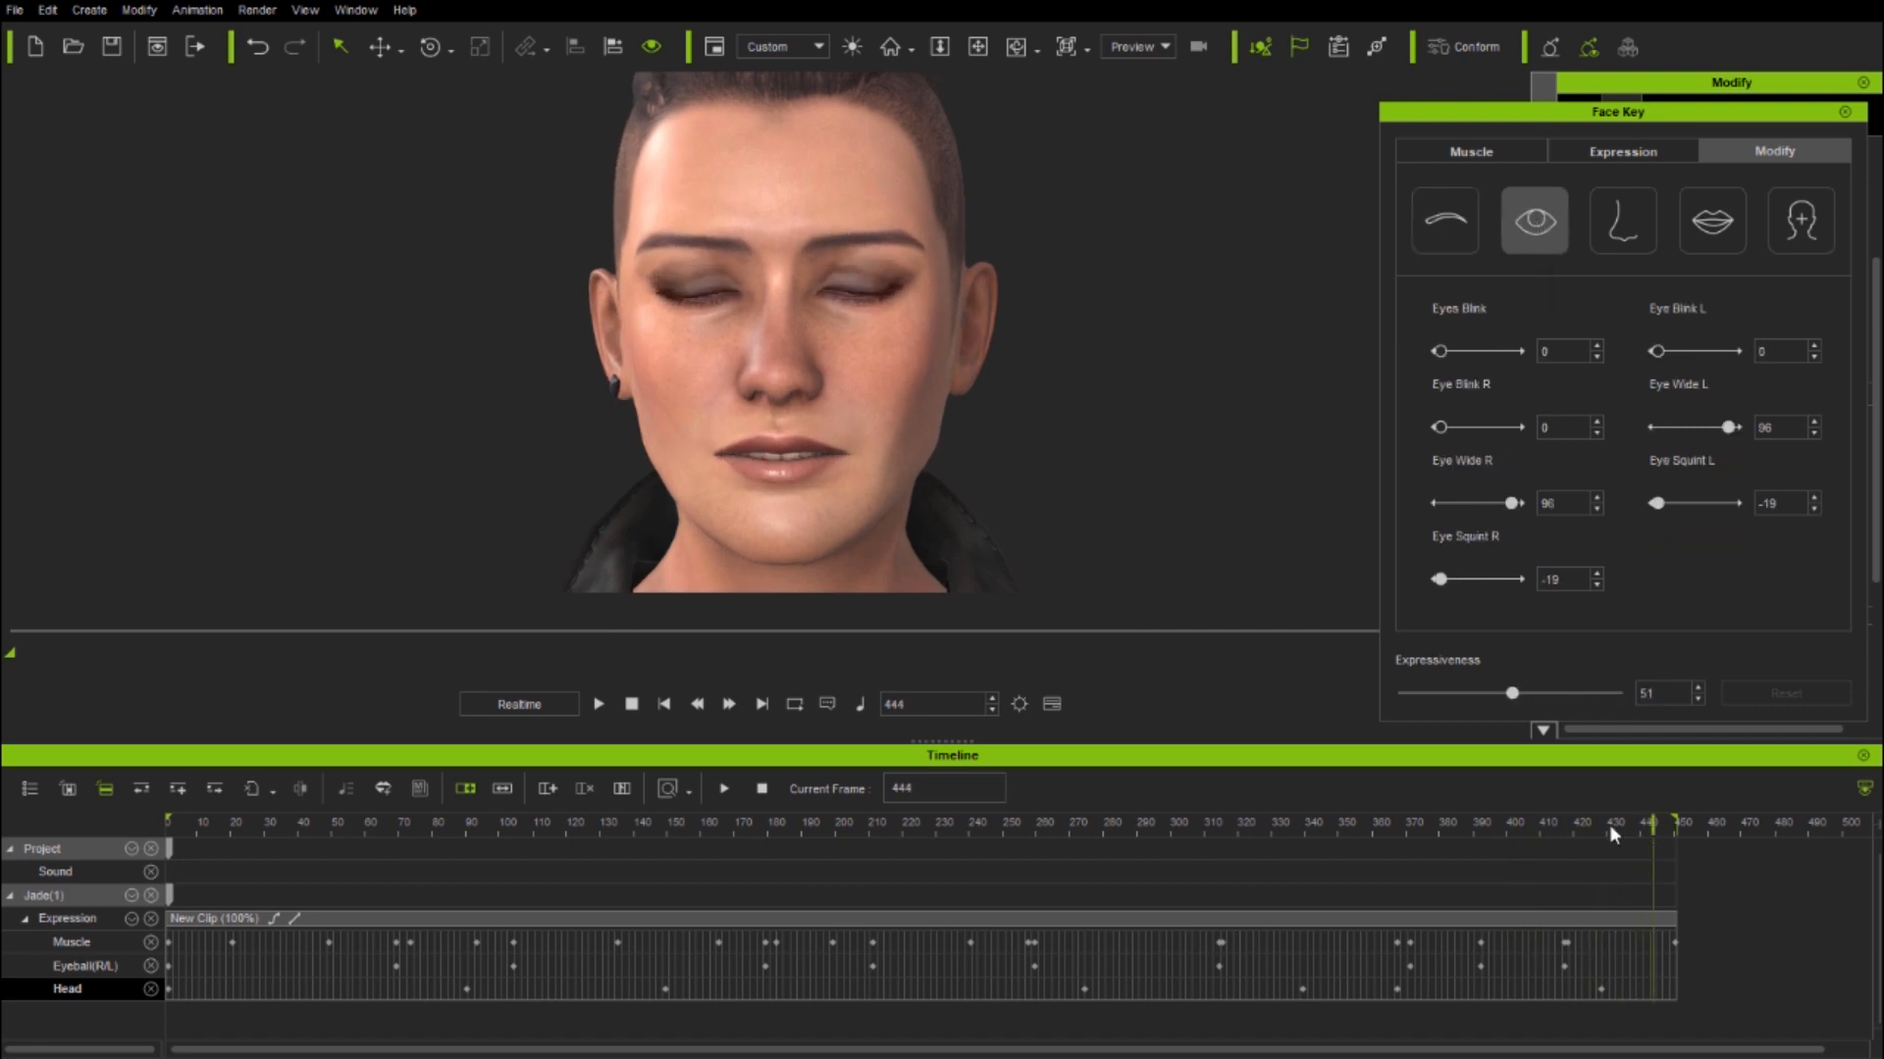
{"action": "left_click_drag", "start_coordinate": [1654, 830], "coordinate": [123, 868]}
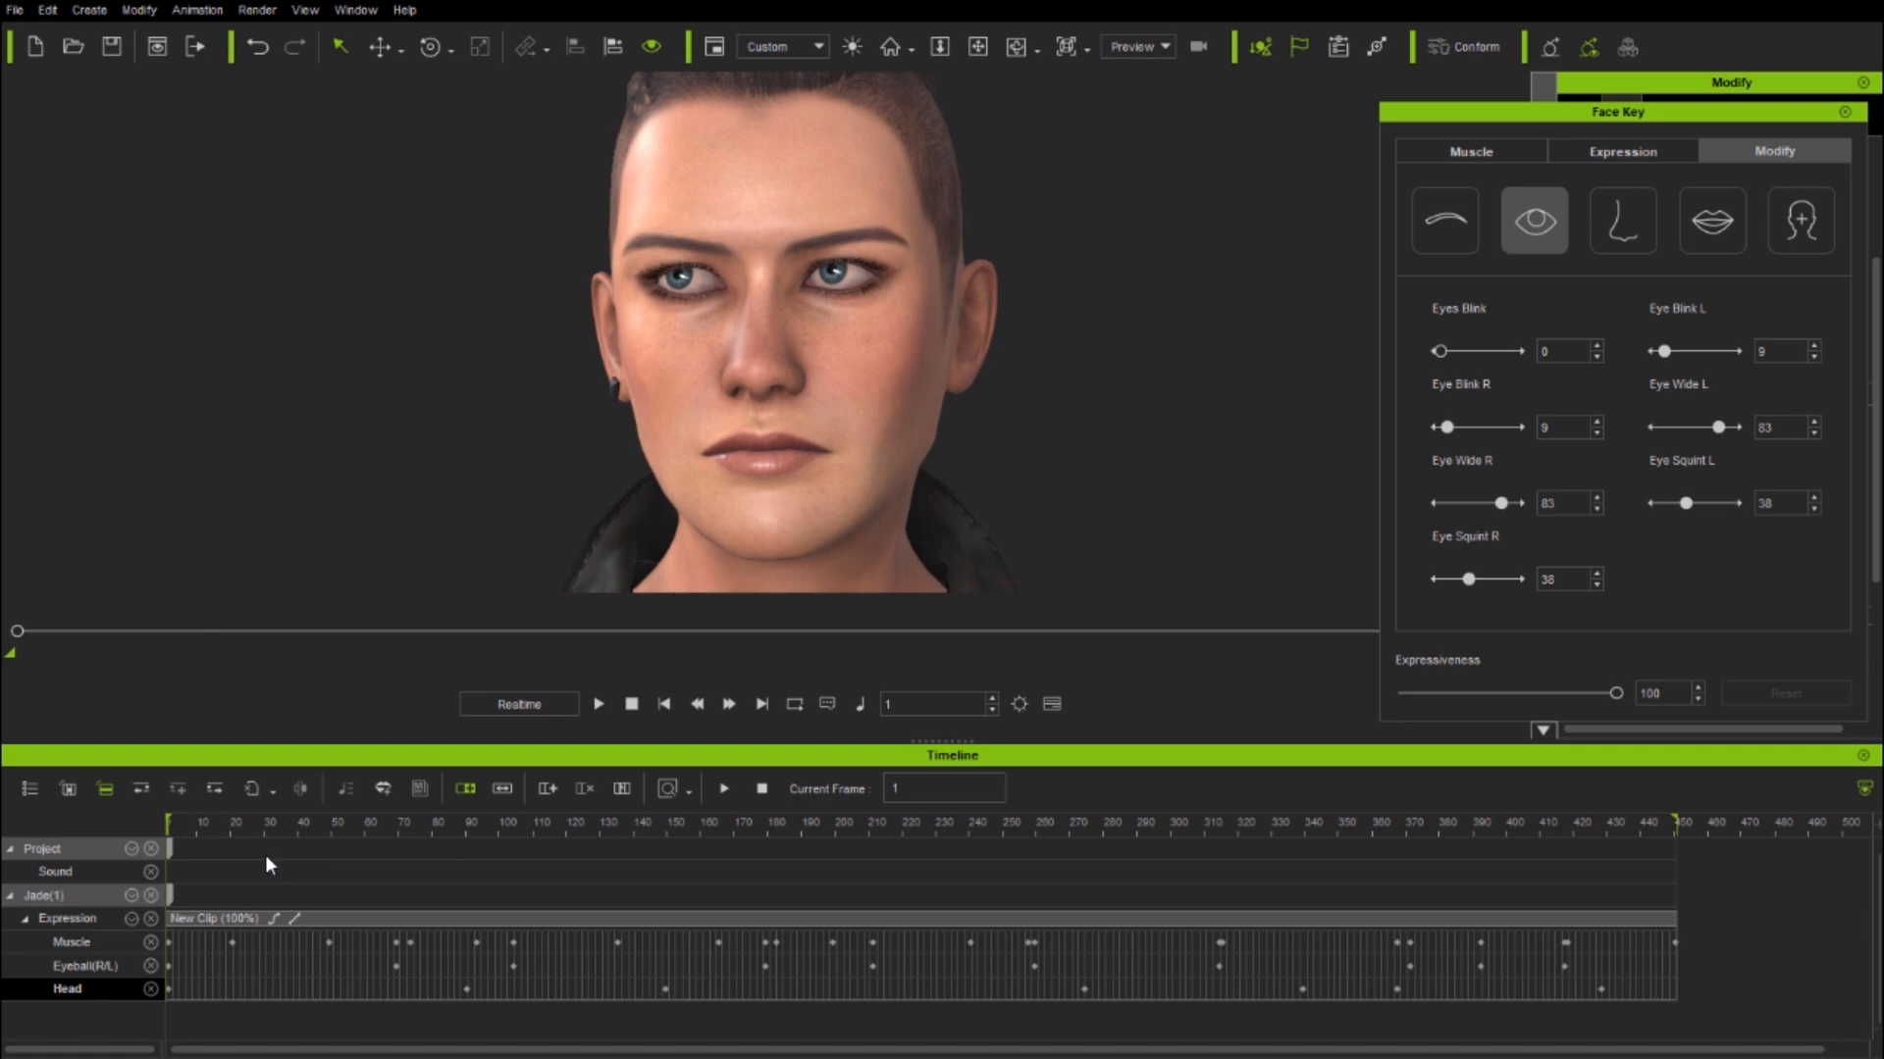
{"action": "left_click", "coordinate": [1614, 224]}
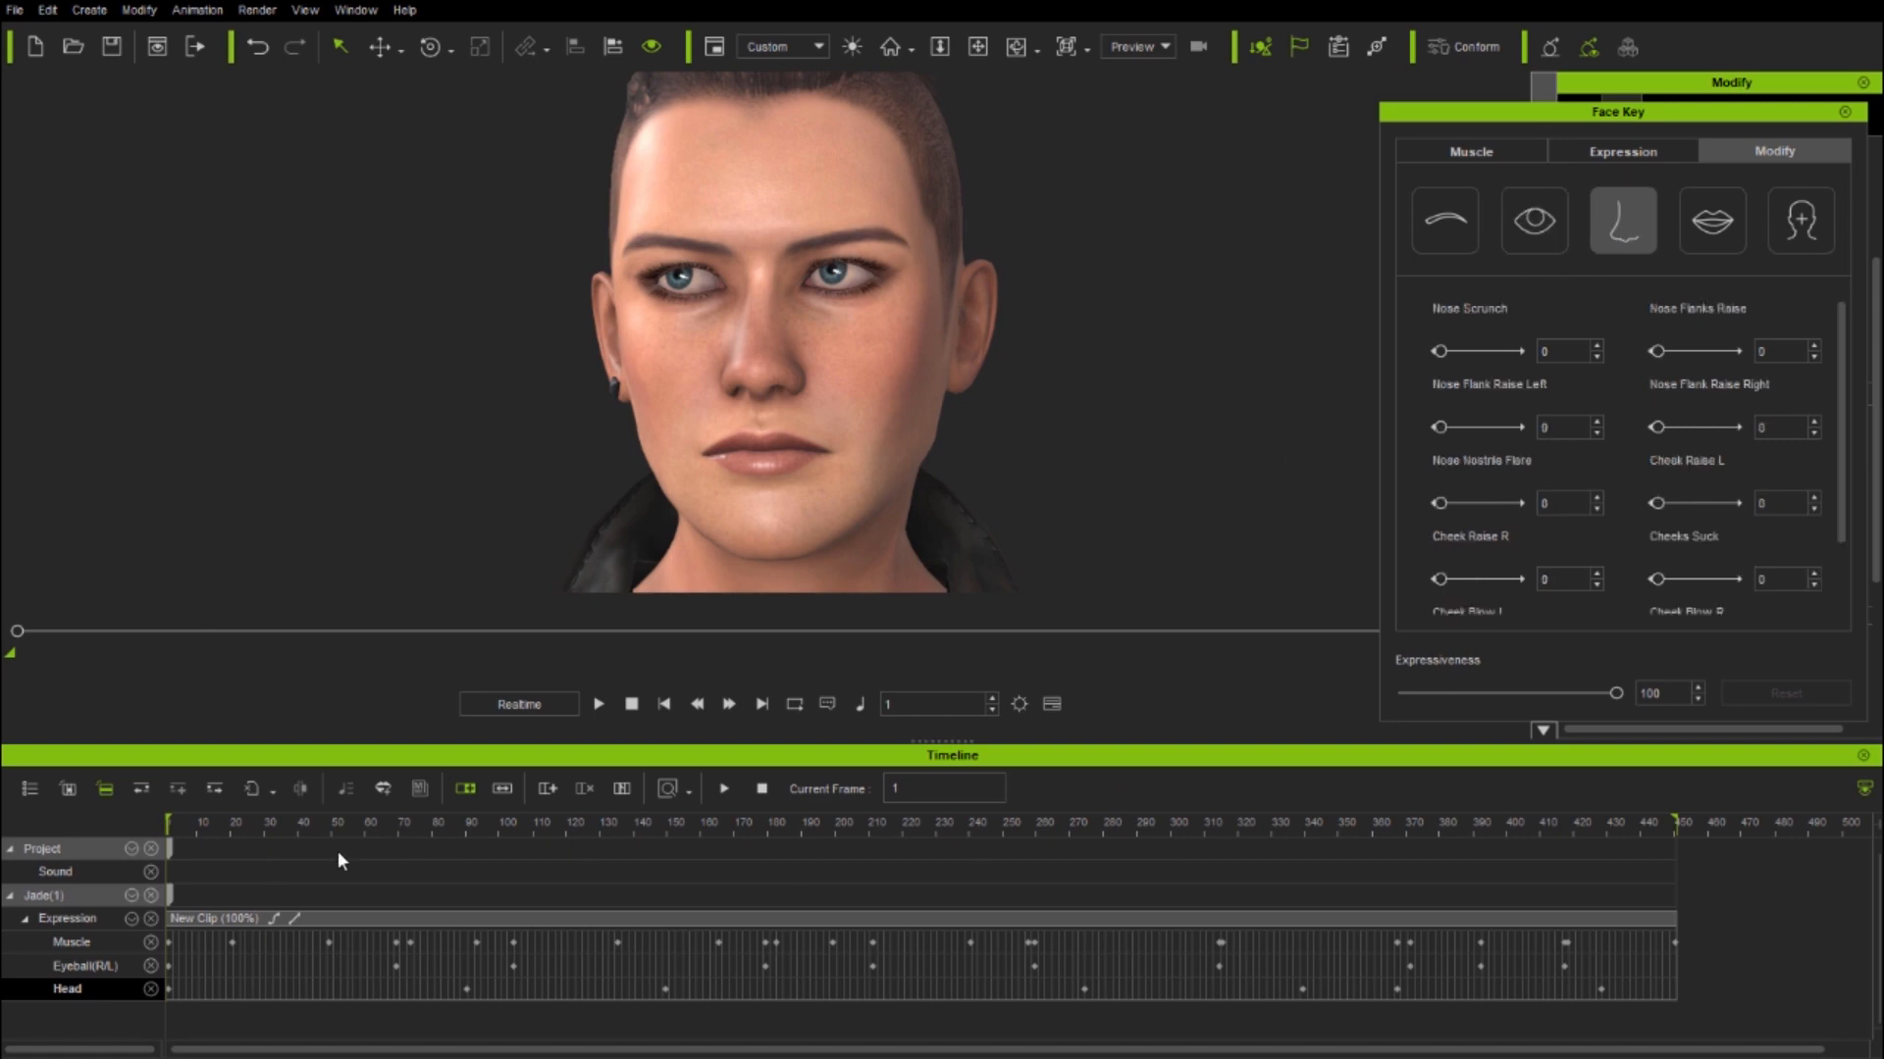
{"action": "left_click_drag", "start_coordinate": [216, 831], "coordinate": [110, 865]}
- Modify the brows at the Muscle key on frame 20, setting Brow Raise Outer Right to 37
{"action": "left_click", "coordinate": [79, 942]}
{"action": "left_click", "coordinate": [1456, 224]}
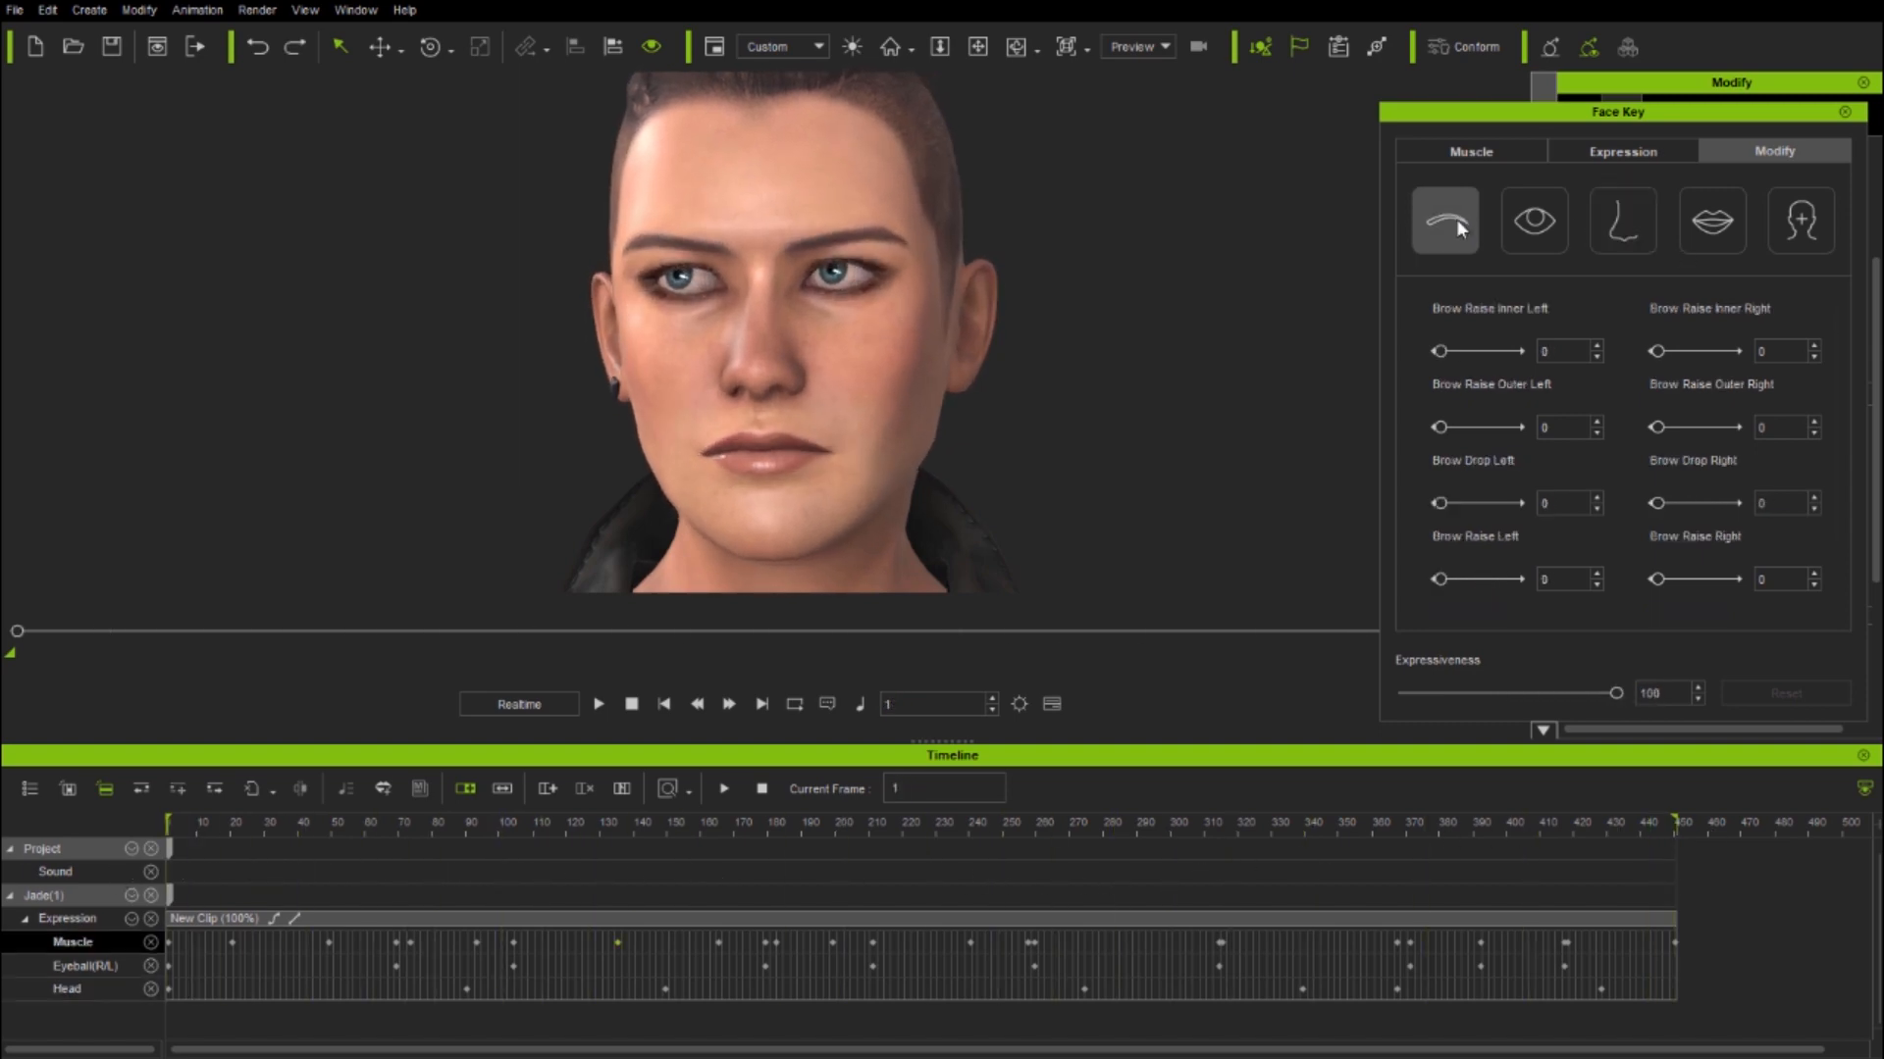
{"action": "left_click_drag", "start_coordinate": [1462, 418], "coordinate": [1477, 432]}
{"action": "left_click_drag", "start_coordinate": [1440, 504], "coordinate": [1466, 506]}
{"action": "left_click_drag", "start_coordinate": [1656, 427], "coordinate": [1686, 431]}
{"action": "left_click", "coordinate": [232, 942]}
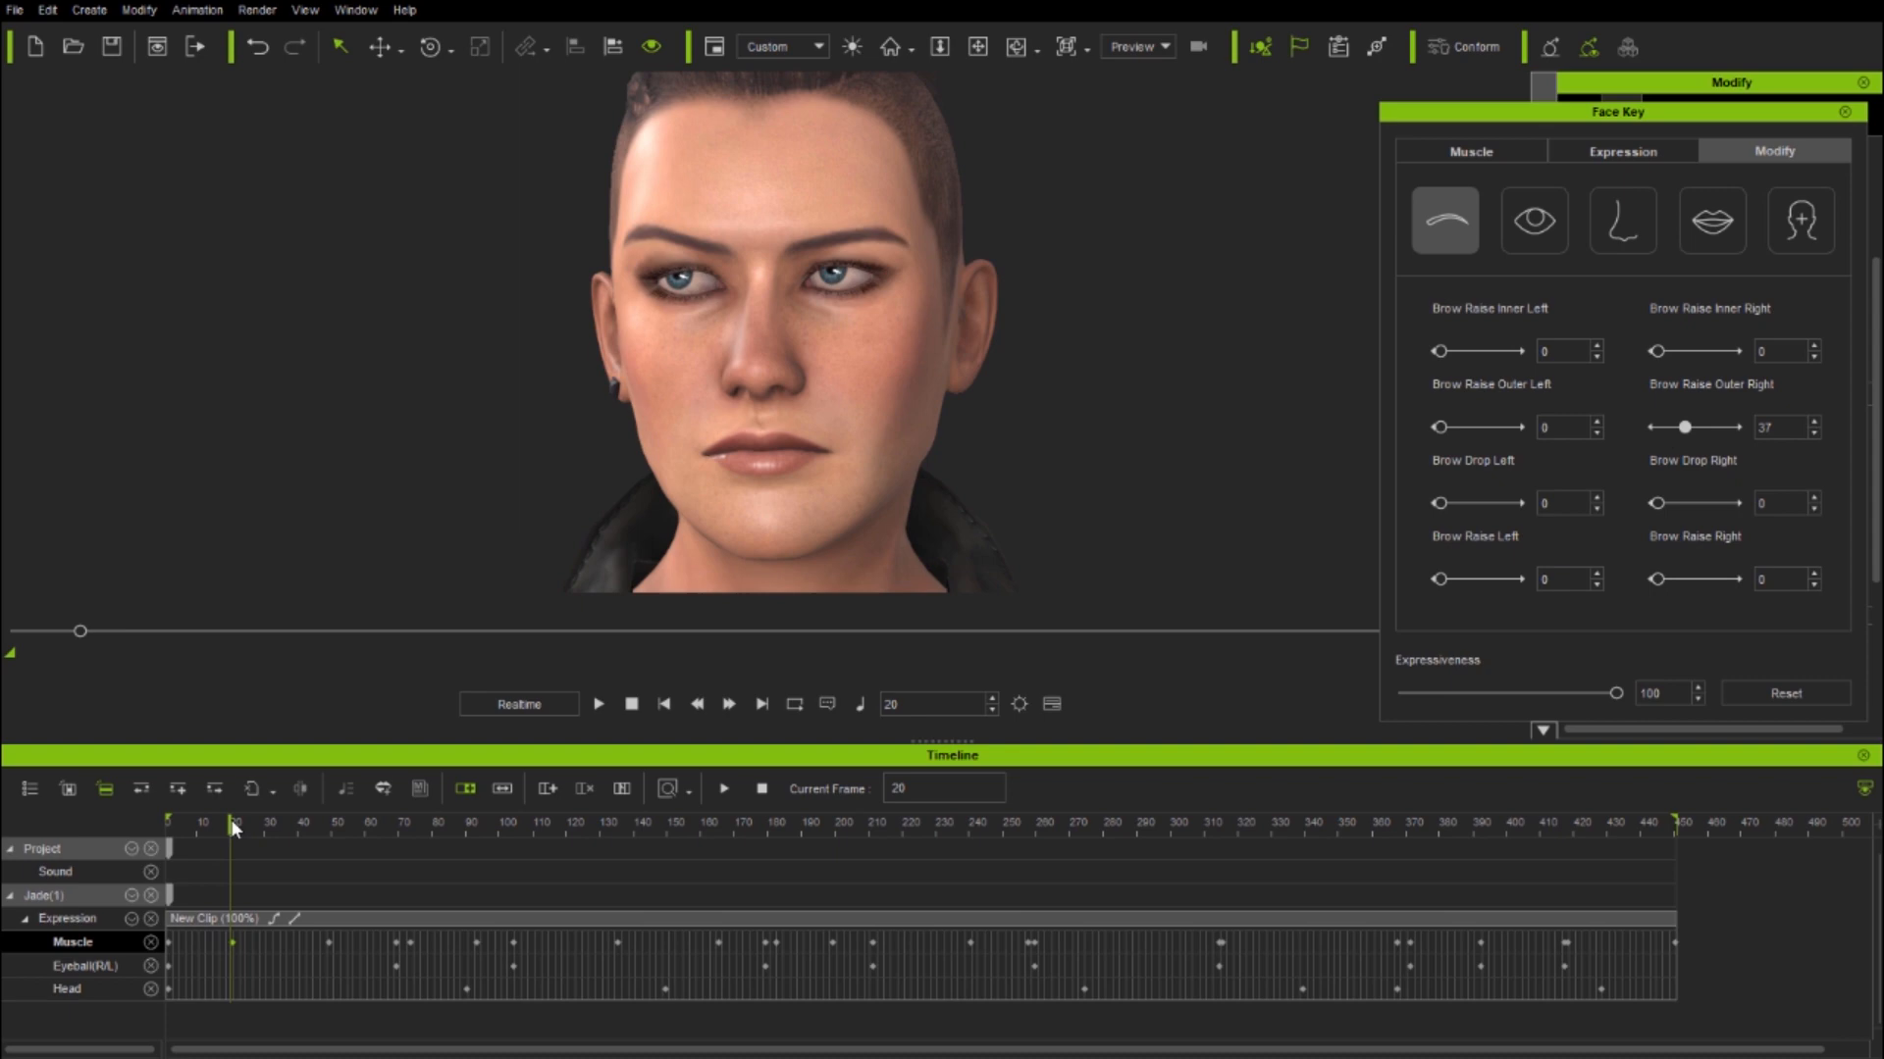
- Increase Brow Drop Right at frame 165 and raise both outer brows at about frame 240
{"action": "left_click_drag", "start_coordinate": [180, 827], "coordinate": [715, 940]}
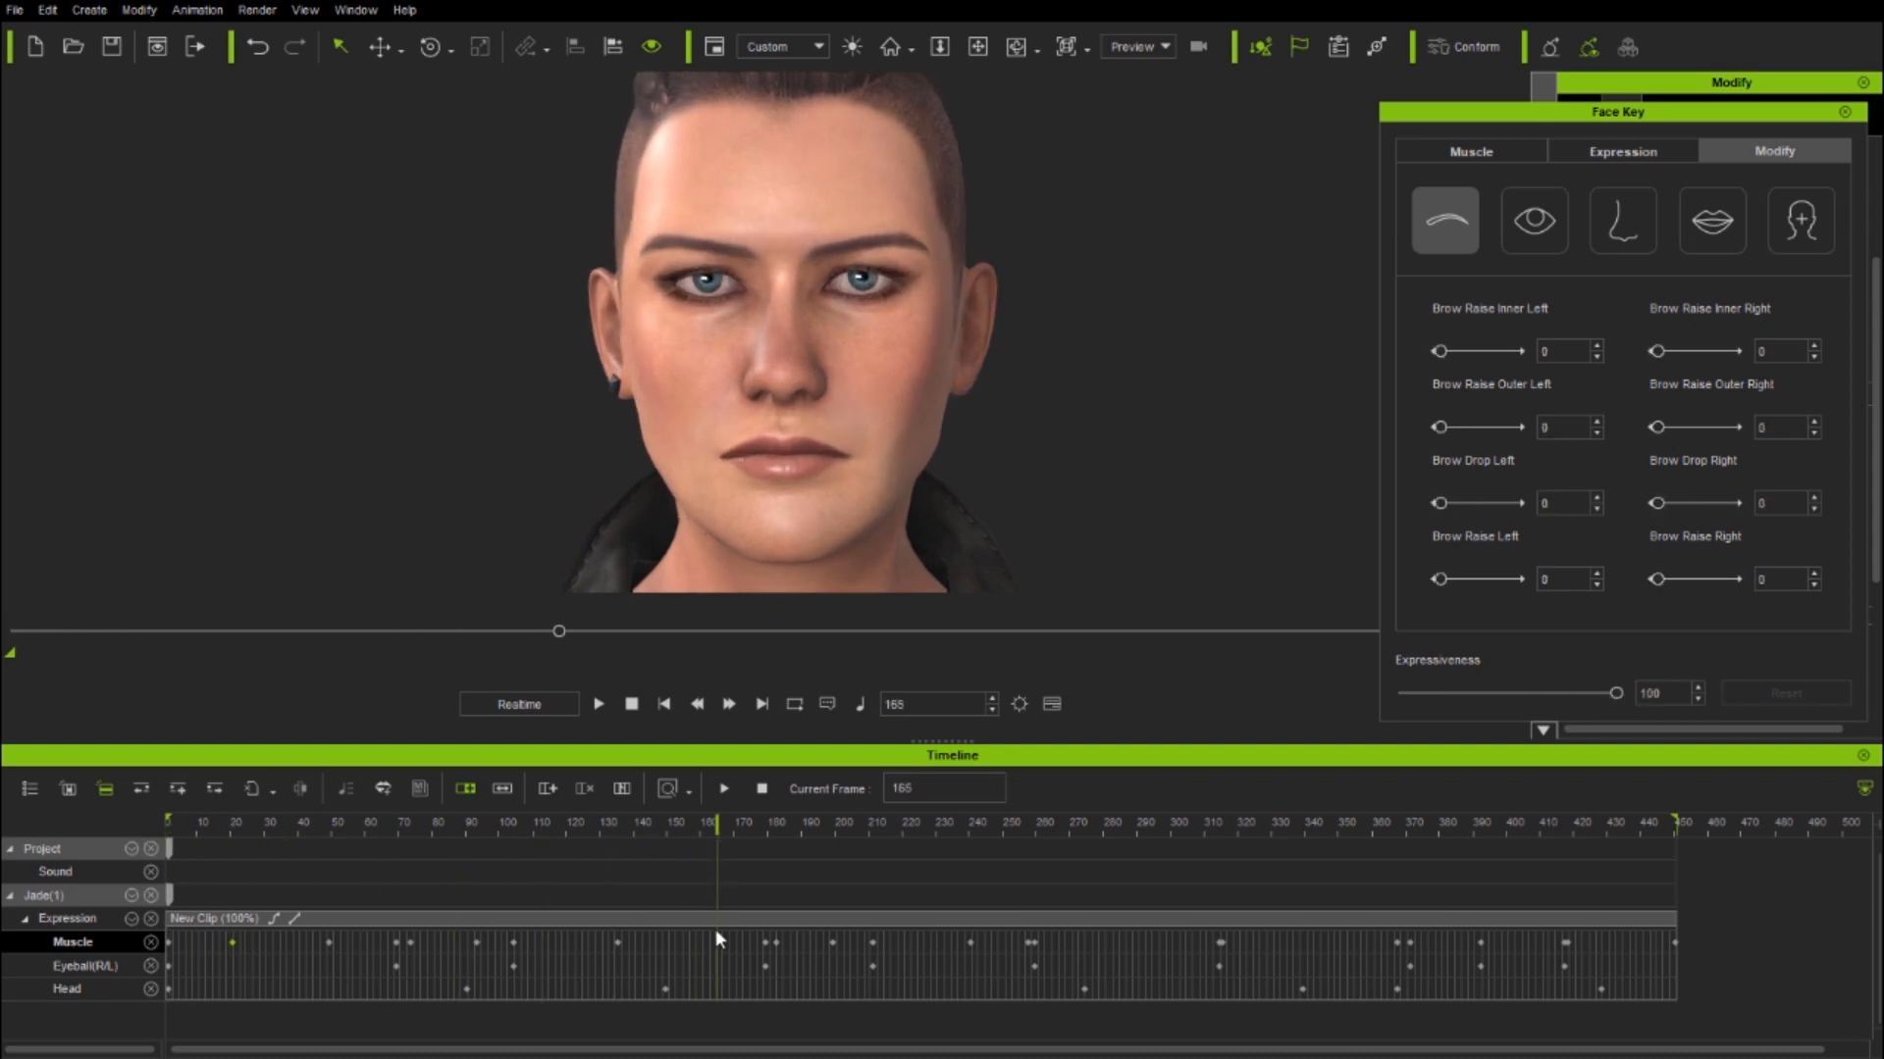
{"action": "left_click_drag", "start_coordinate": [1668, 515], "coordinate": [1693, 512]}
{"action": "left_click_drag", "start_coordinate": [706, 832], "coordinate": [969, 868]}
{"action": "left_click_drag", "start_coordinate": [1668, 430], "coordinate": [1724, 429]}
{"action": "left_click_drag", "start_coordinate": [1442, 428], "coordinate": [1551, 432]}
- Increase Eye Wide R and Eye Wide L at frame 49, and set Eye Blink L to 21 at frame 165
{"action": "left_click_drag", "start_coordinate": [968, 818], "coordinate": [341, 828]}
{"action": "left_click", "coordinate": [1535, 221]}
{"action": "double_click", "coordinate": [330, 944]}
{"action": "left_click_drag", "start_coordinate": [1440, 502], "coordinate": [1526, 509]}
{"action": "left_click_drag", "start_coordinate": [1658, 428], "coordinate": [1719, 432]}
{"action": "left_click_drag", "start_coordinate": [343, 828], "coordinate": [721, 943]}
{"action": "mouse_move", "coordinate": [1657, 351]}
{"action": "left_mouse_down"}
{"action": "mouse_move", "coordinate": [1695, 350]}
{"action": "mouse_move", "coordinate": [1673, 351]}
{"action": "left_mouse_up"}
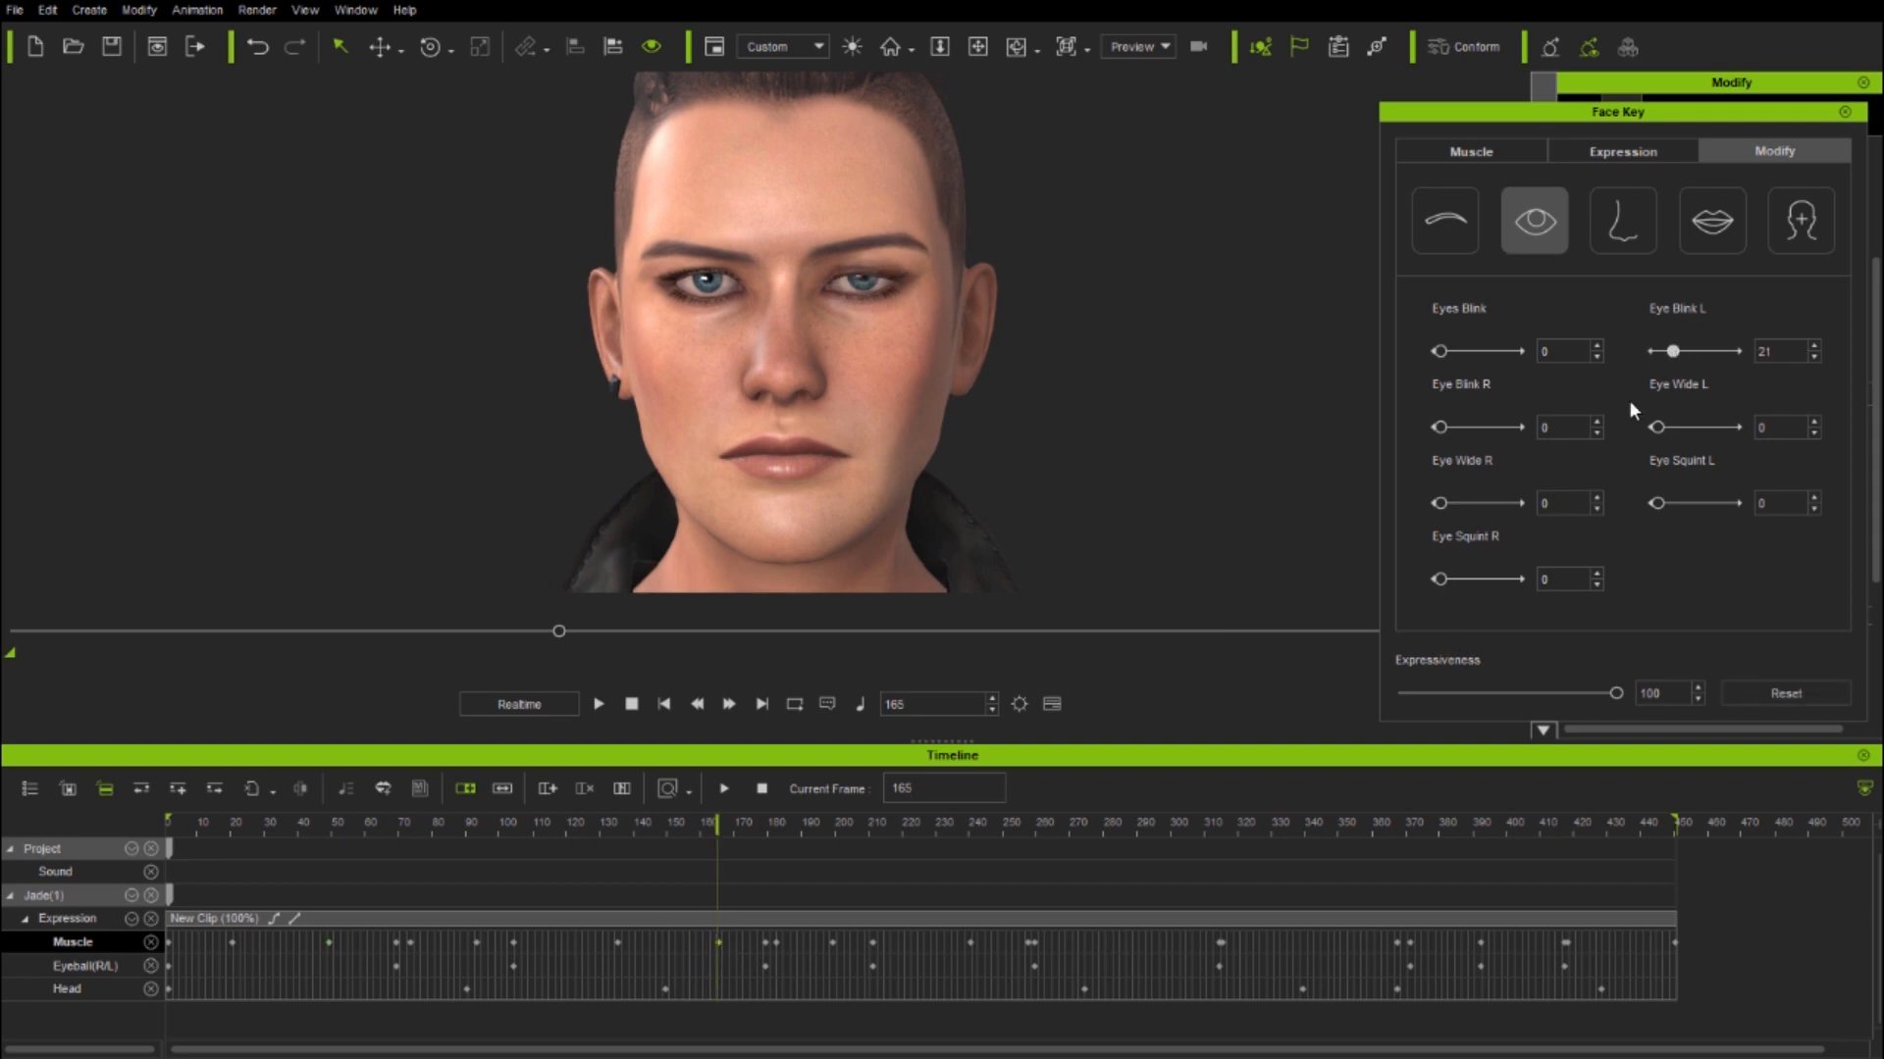
- Increase Eye Wide L at frame 273 and set Eye Squint L and R to 100 at frame 392
{"action": "left_click_drag", "start_coordinate": [727, 827], "coordinate": [1081, 860]}
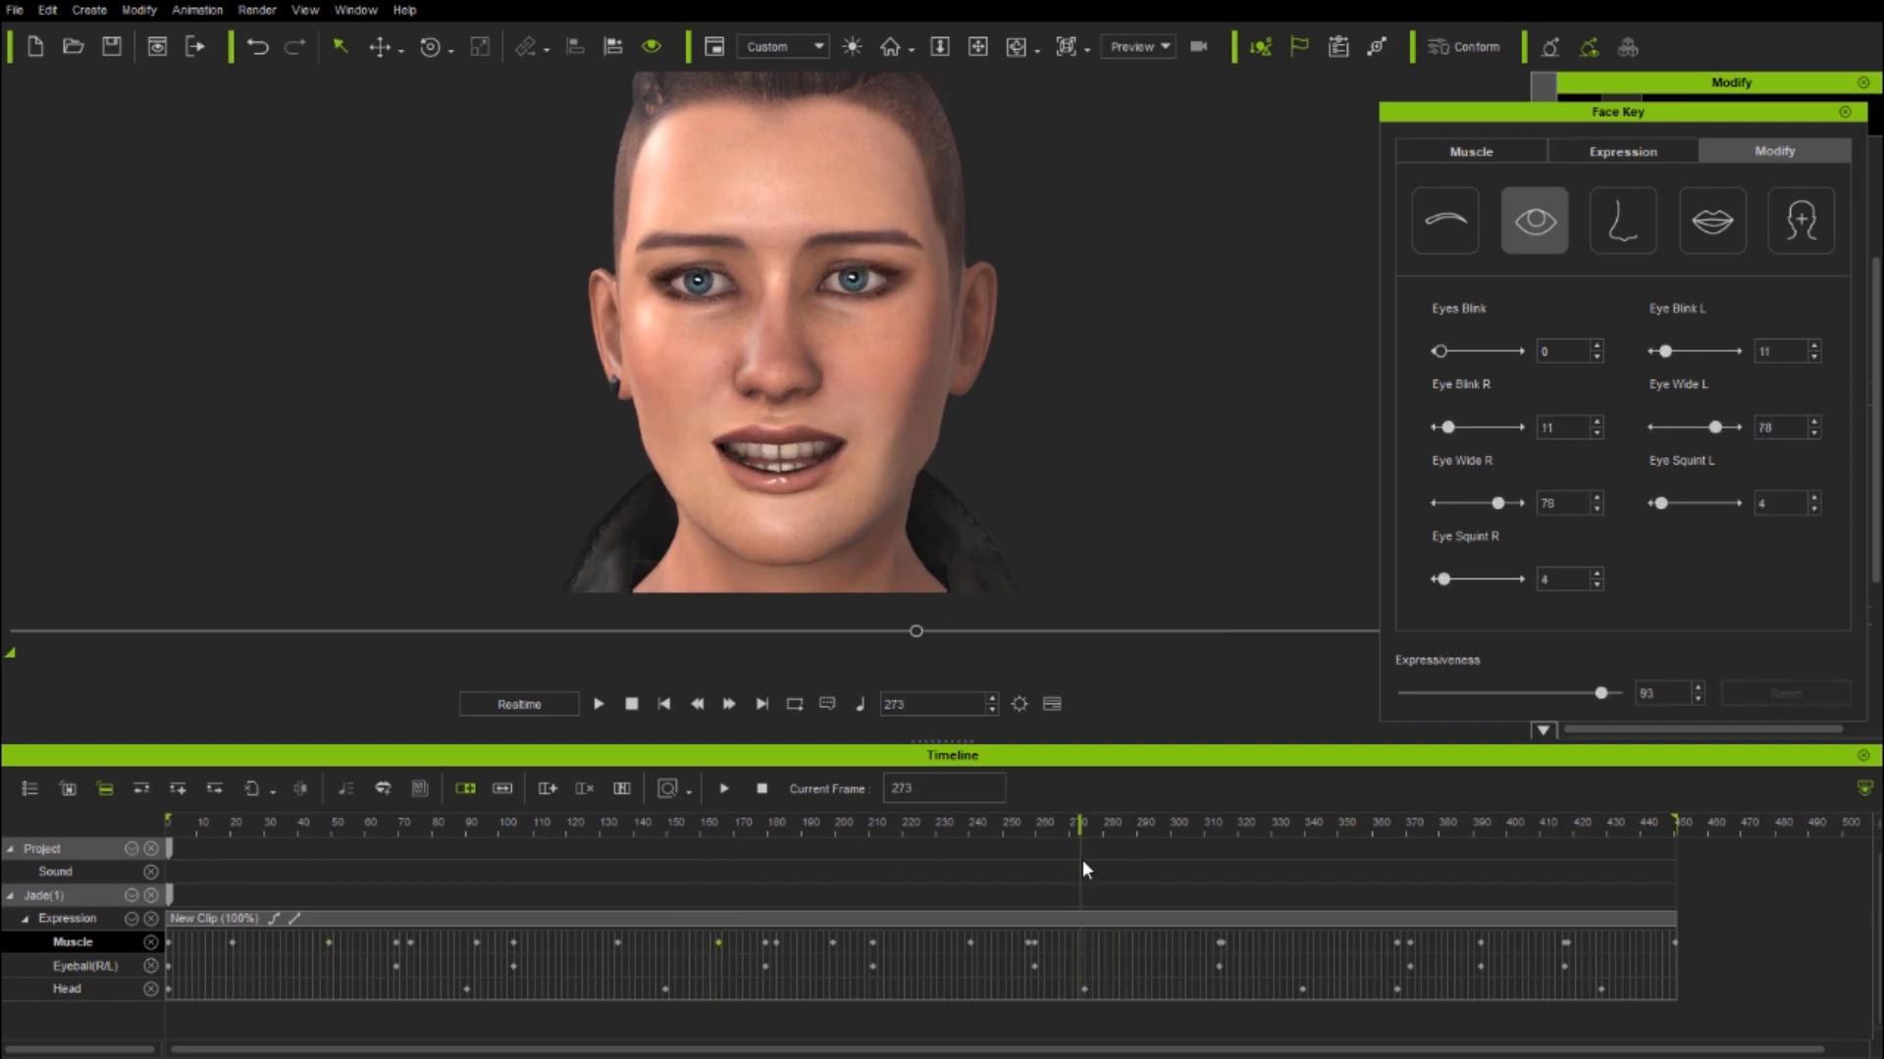
{"action": "left_click_drag", "start_coordinate": [1715, 428], "coordinate": [1734, 428]}
{"action": "left_click_drag", "start_coordinate": [1128, 826], "coordinate": [1493, 847]}
{"action": "left_click", "coordinate": [1481, 942]}
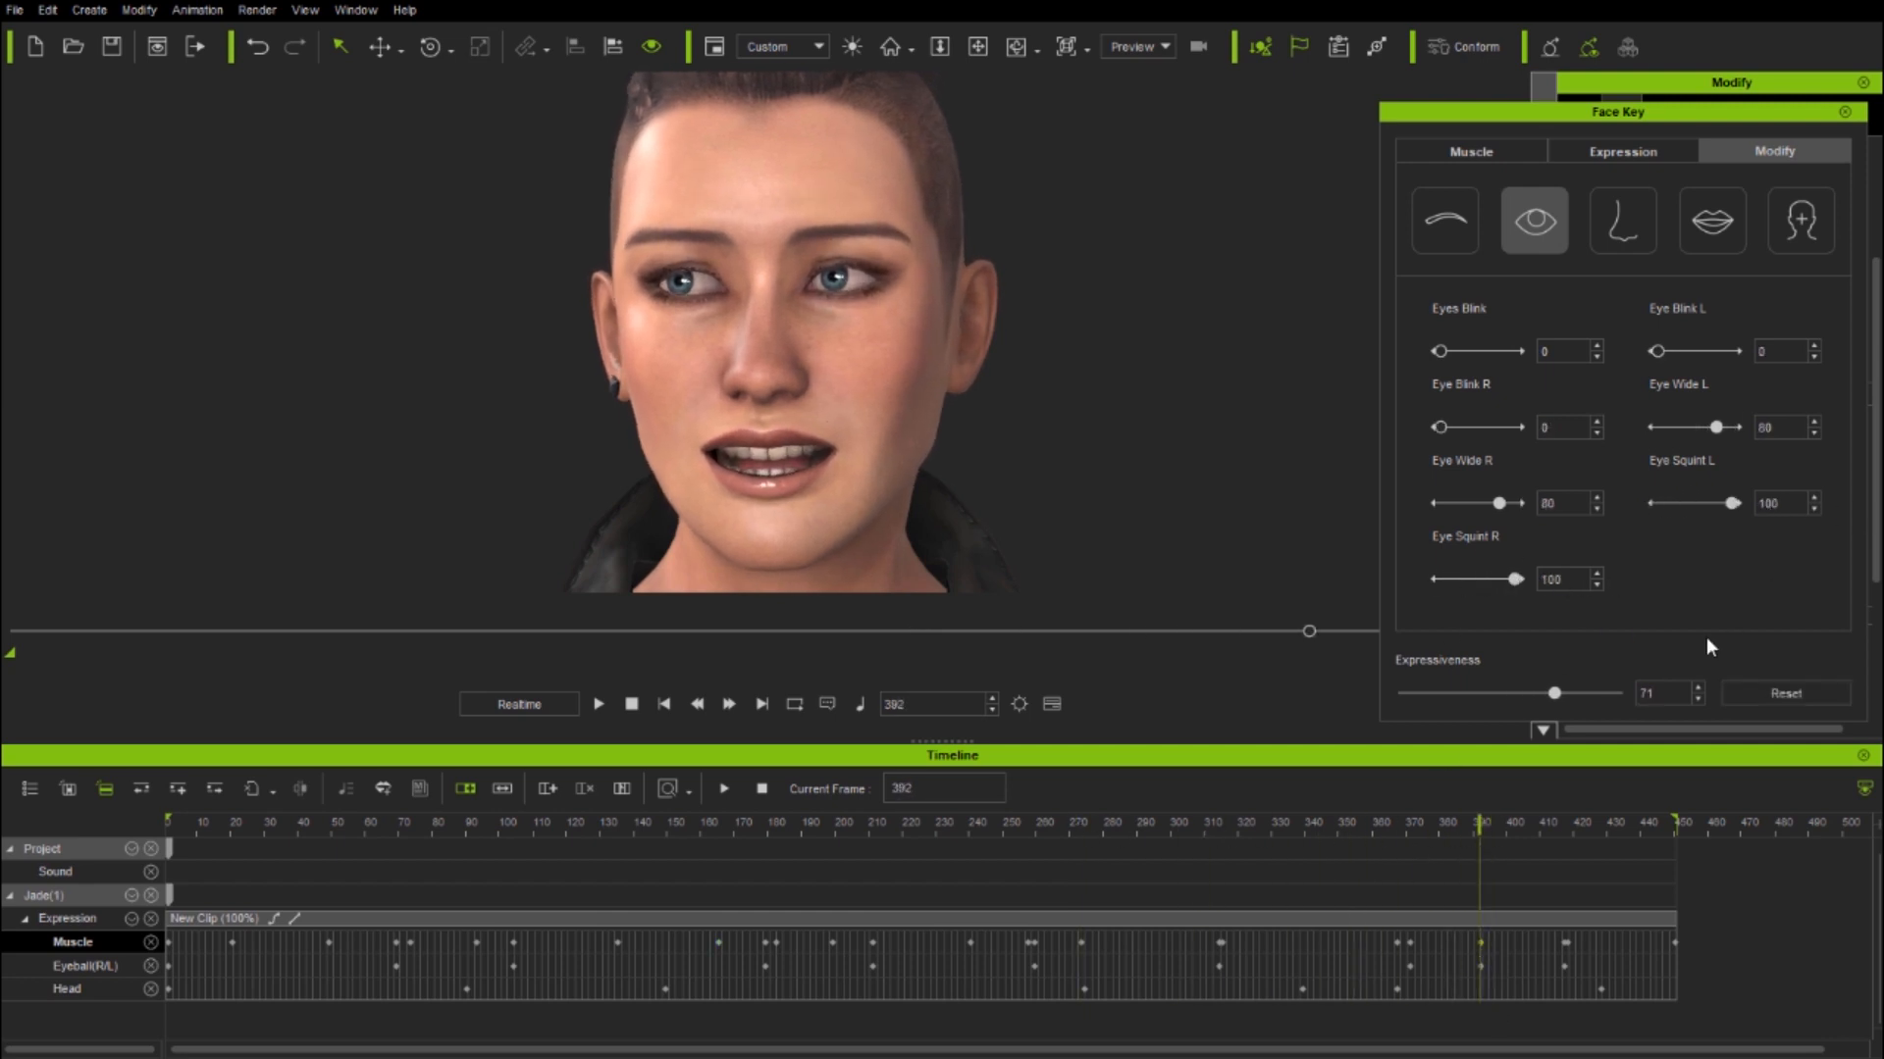
- At frame 288, set Nose Nostrils Flare and Cheek Raise L to 100 and Cheek Raise R to 70, and increase Nose Flanks Raise
{"action": "left_click", "coordinate": [1623, 220]}
{"action": "left_click_drag", "start_coordinate": [1474, 849], "coordinate": [1128, 828]}
{"action": "left_click_drag", "start_coordinate": [1710, 507], "coordinate": [1736, 504]}
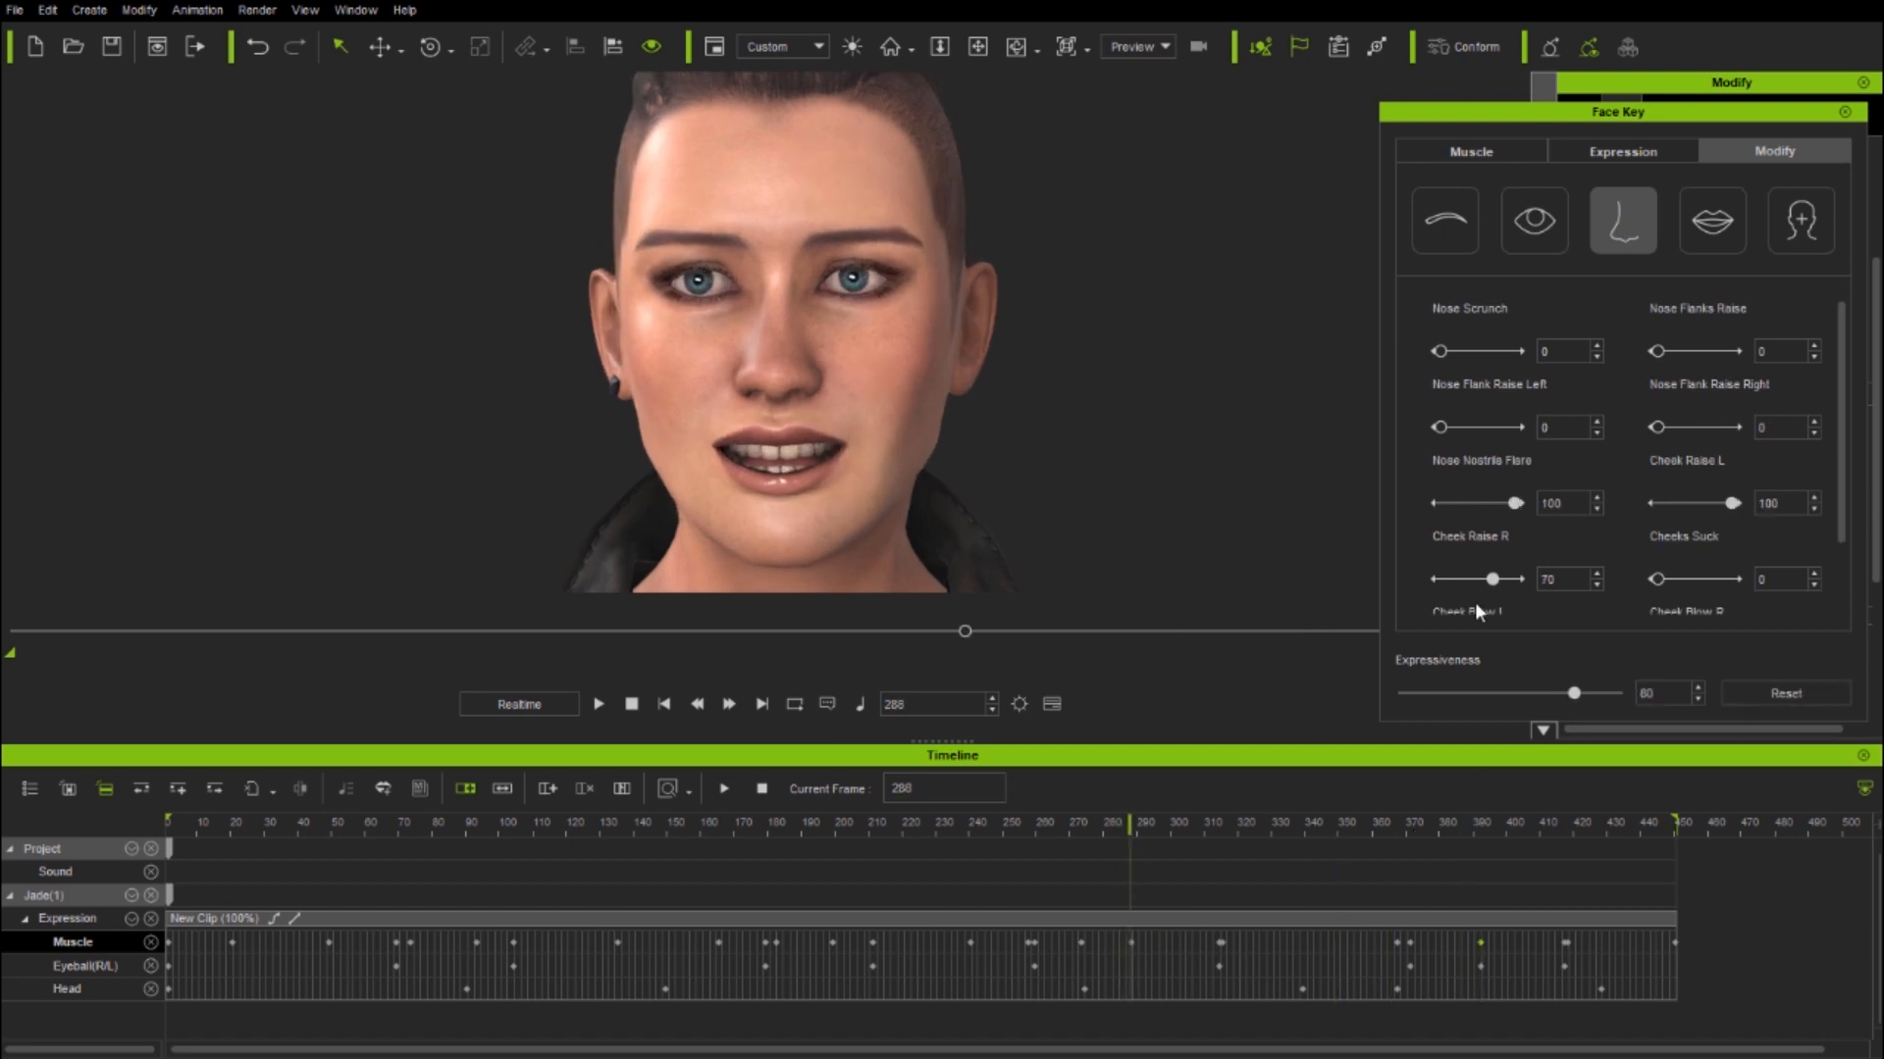
{"action": "left_click_drag", "start_coordinate": [1656, 351], "coordinate": [1717, 351]}
- Adjust the mouth shape with the mouth sliders at frame 1 and at the Muscle key near frame 240
{"action": "left_click_drag", "start_coordinate": [1133, 832], "coordinate": [166, 844]}
{"action": "left_click", "coordinate": [1705, 228]}
{"action": "left_click_drag", "start_coordinate": [1658, 578], "coordinate": [1691, 579]}
{"action": "left_click_drag", "start_coordinate": [192, 828], "coordinate": [962, 906]}
{"action": "double_click", "coordinate": [969, 941]}
{"action": "left_click_drag", "start_coordinate": [1845, 322], "coordinate": [1841, 432]}
{"action": "left_click_drag", "start_coordinate": [1657, 579], "coordinate": [1848, 588]}
- Increase Mouth Snarl Upper R and Mouth Snarl Upper L at about frame 428
{"action": "left_click_drag", "start_coordinate": [970, 822], "coordinate": [1604, 845]}
{"action": "scroll", "coordinate": [1832, 457], "scroll_direction": "down", "scroll_amount": 3}
{"action": "left_click_drag", "start_coordinate": [1657, 428], "coordinate": [1703, 428]}
{"action": "left_click_drag", "start_coordinate": [1439, 428], "coordinate": [1486, 428]}
- Copy the Muscle key at frame 1 and paste it at frame 450
{"action": "left_click_drag", "start_coordinate": [1605, 832], "coordinate": [116, 883]}
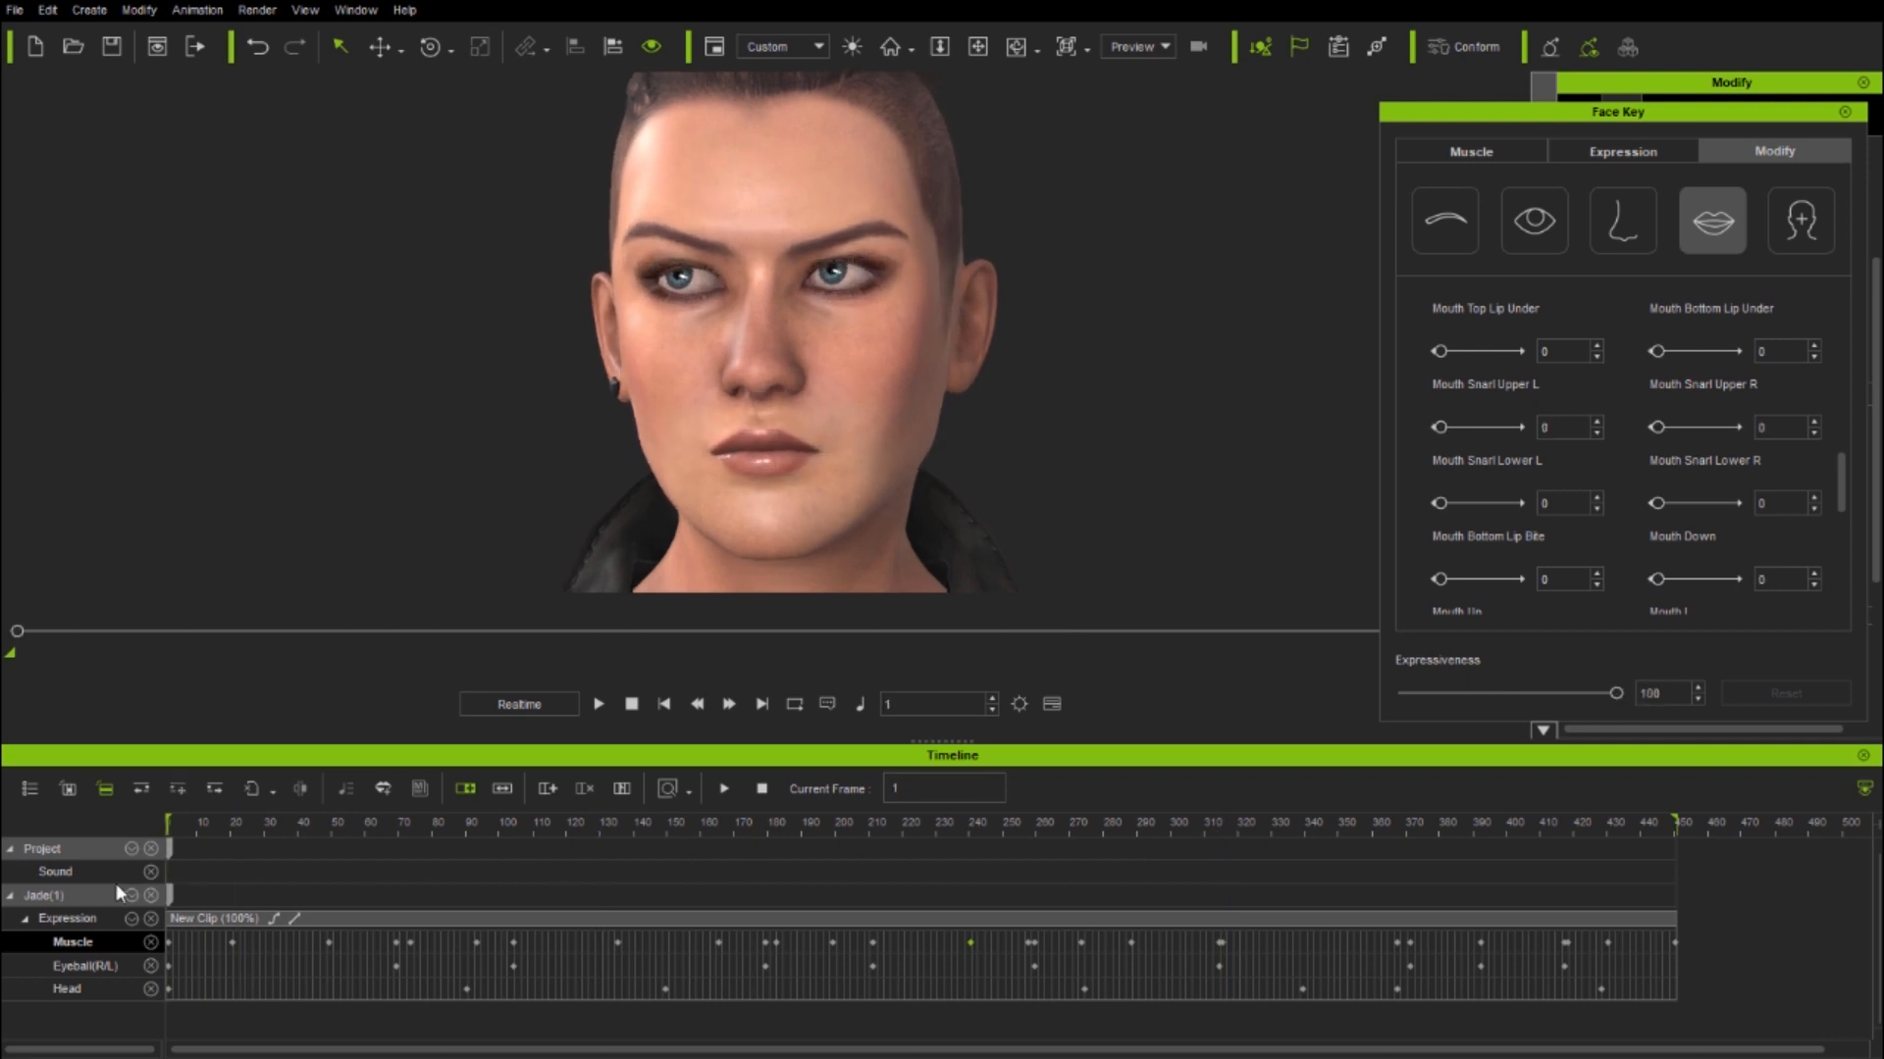
{"action": "right_click", "coordinate": [168, 943]}
{"action": "left_click", "coordinate": [233, 844]}
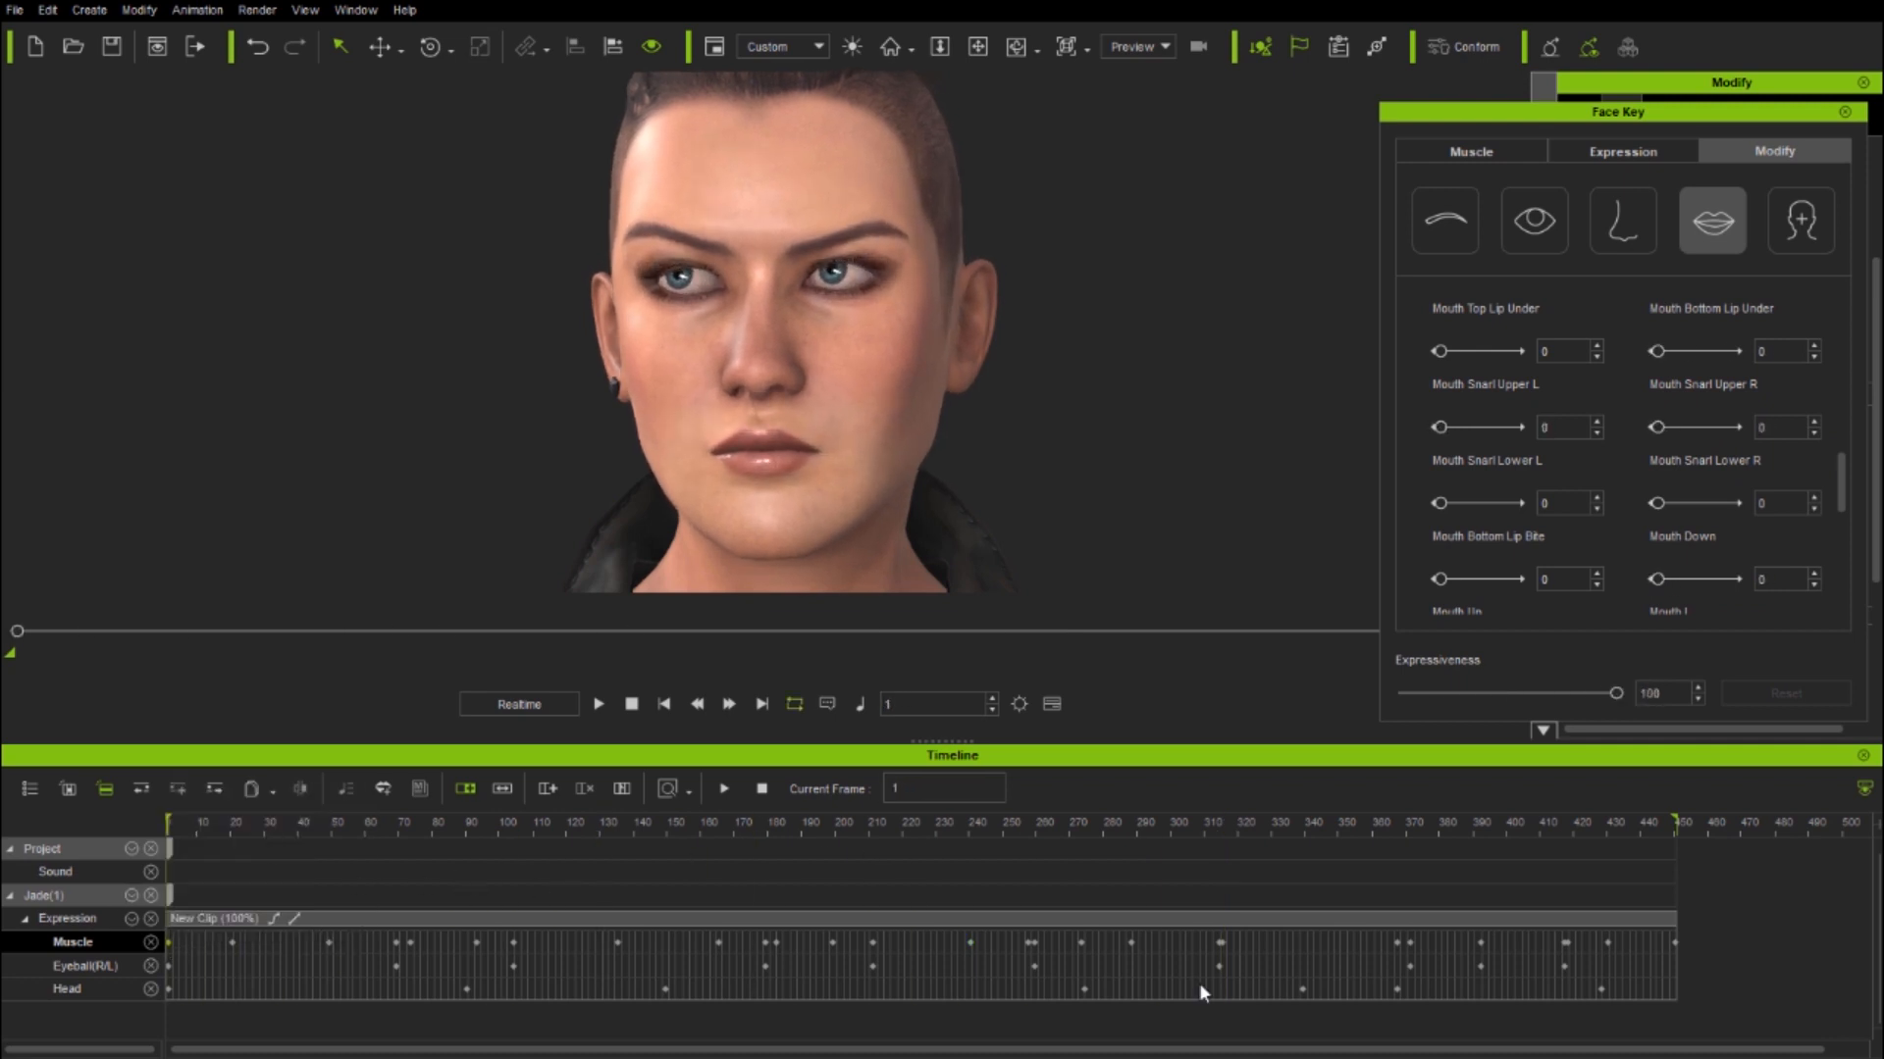
{"action": "left_click", "coordinate": [1674, 943]}
{"action": "right_click", "coordinate": [1675, 944]}
{"action": "left_click", "coordinate": [1750, 878]}
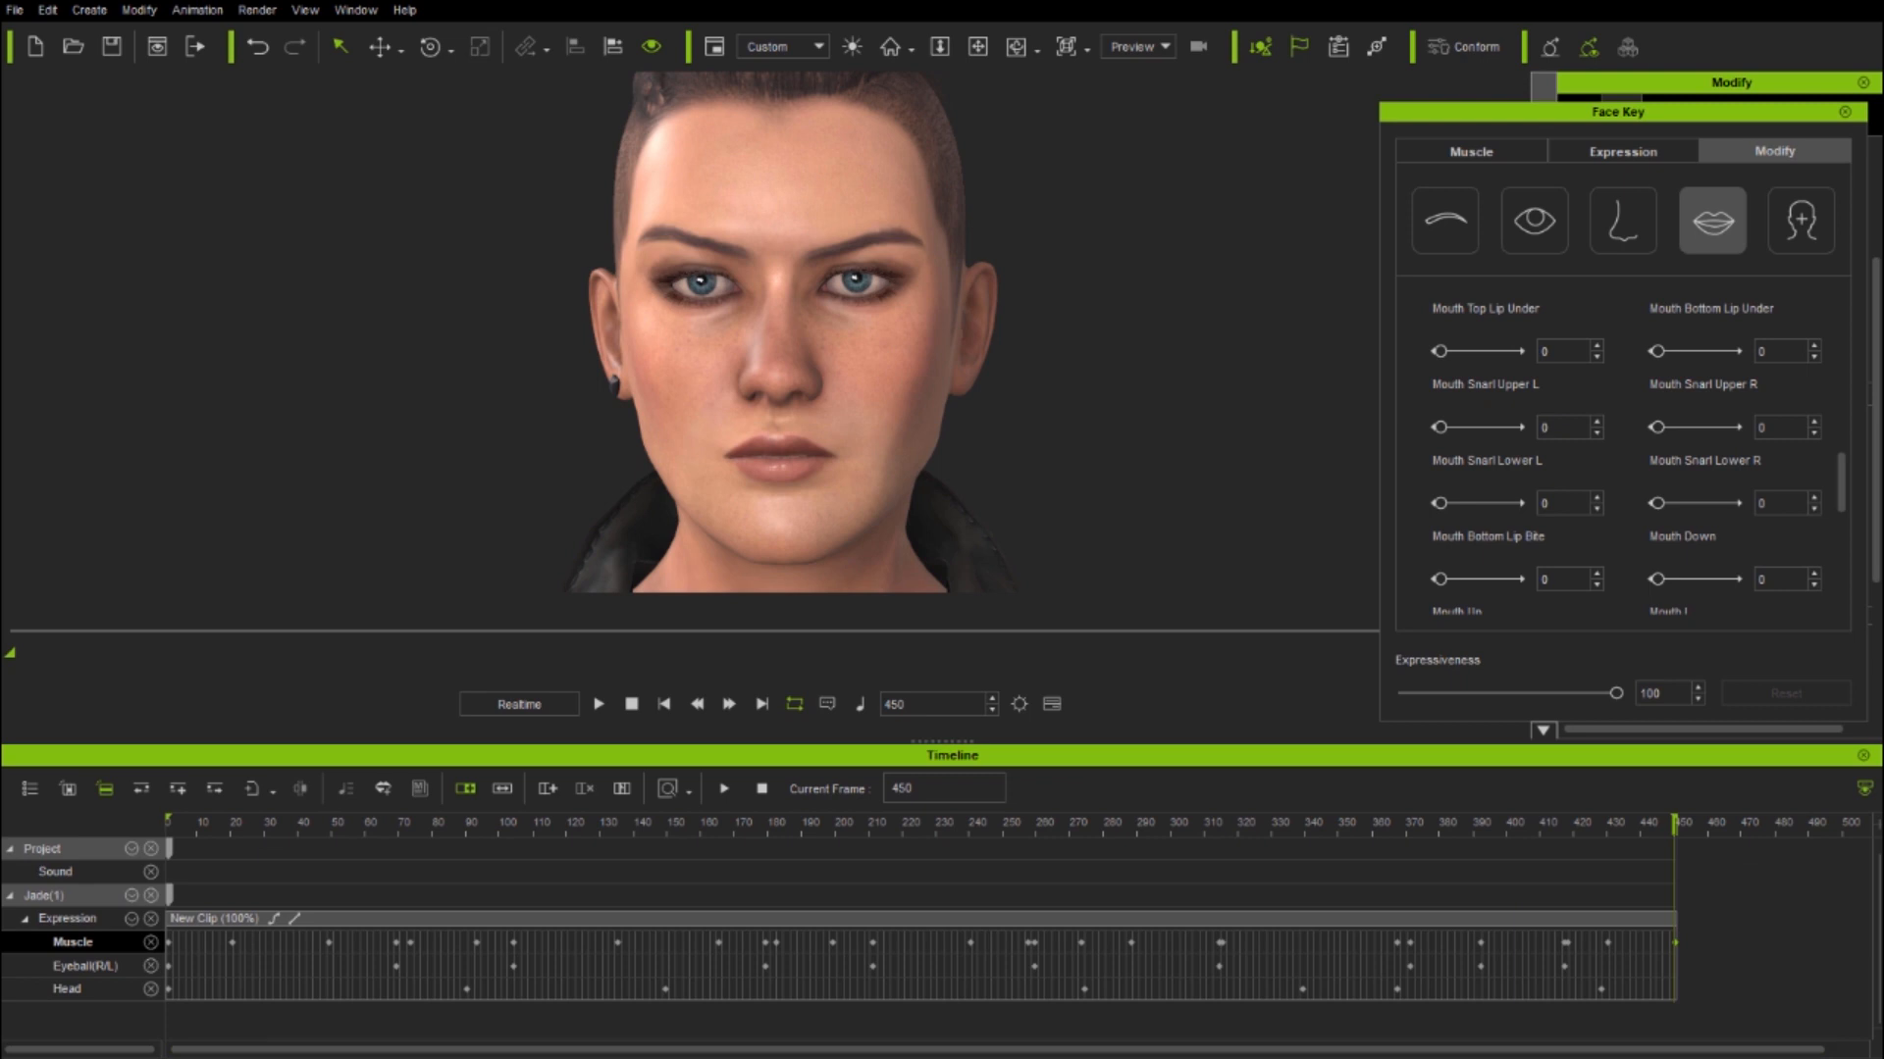
- Copy the Eyeball(R/L) key at frame 1 and paste it at frame 450
{"action": "right_click", "coordinate": [168, 963]}
{"action": "left_click", "coordinate": [232, 869]}
{"action": "left_click", "coordinate": [1675, 963]}
{"action": "right_click", "coordinate": [1676, 961]}
{"action": "left_click", "coordinate": [1748, 891]}
- Copy the Head key at frame 1 and paste it at frame 450
{"action": "right_click", "coordinate": [168, 989]}
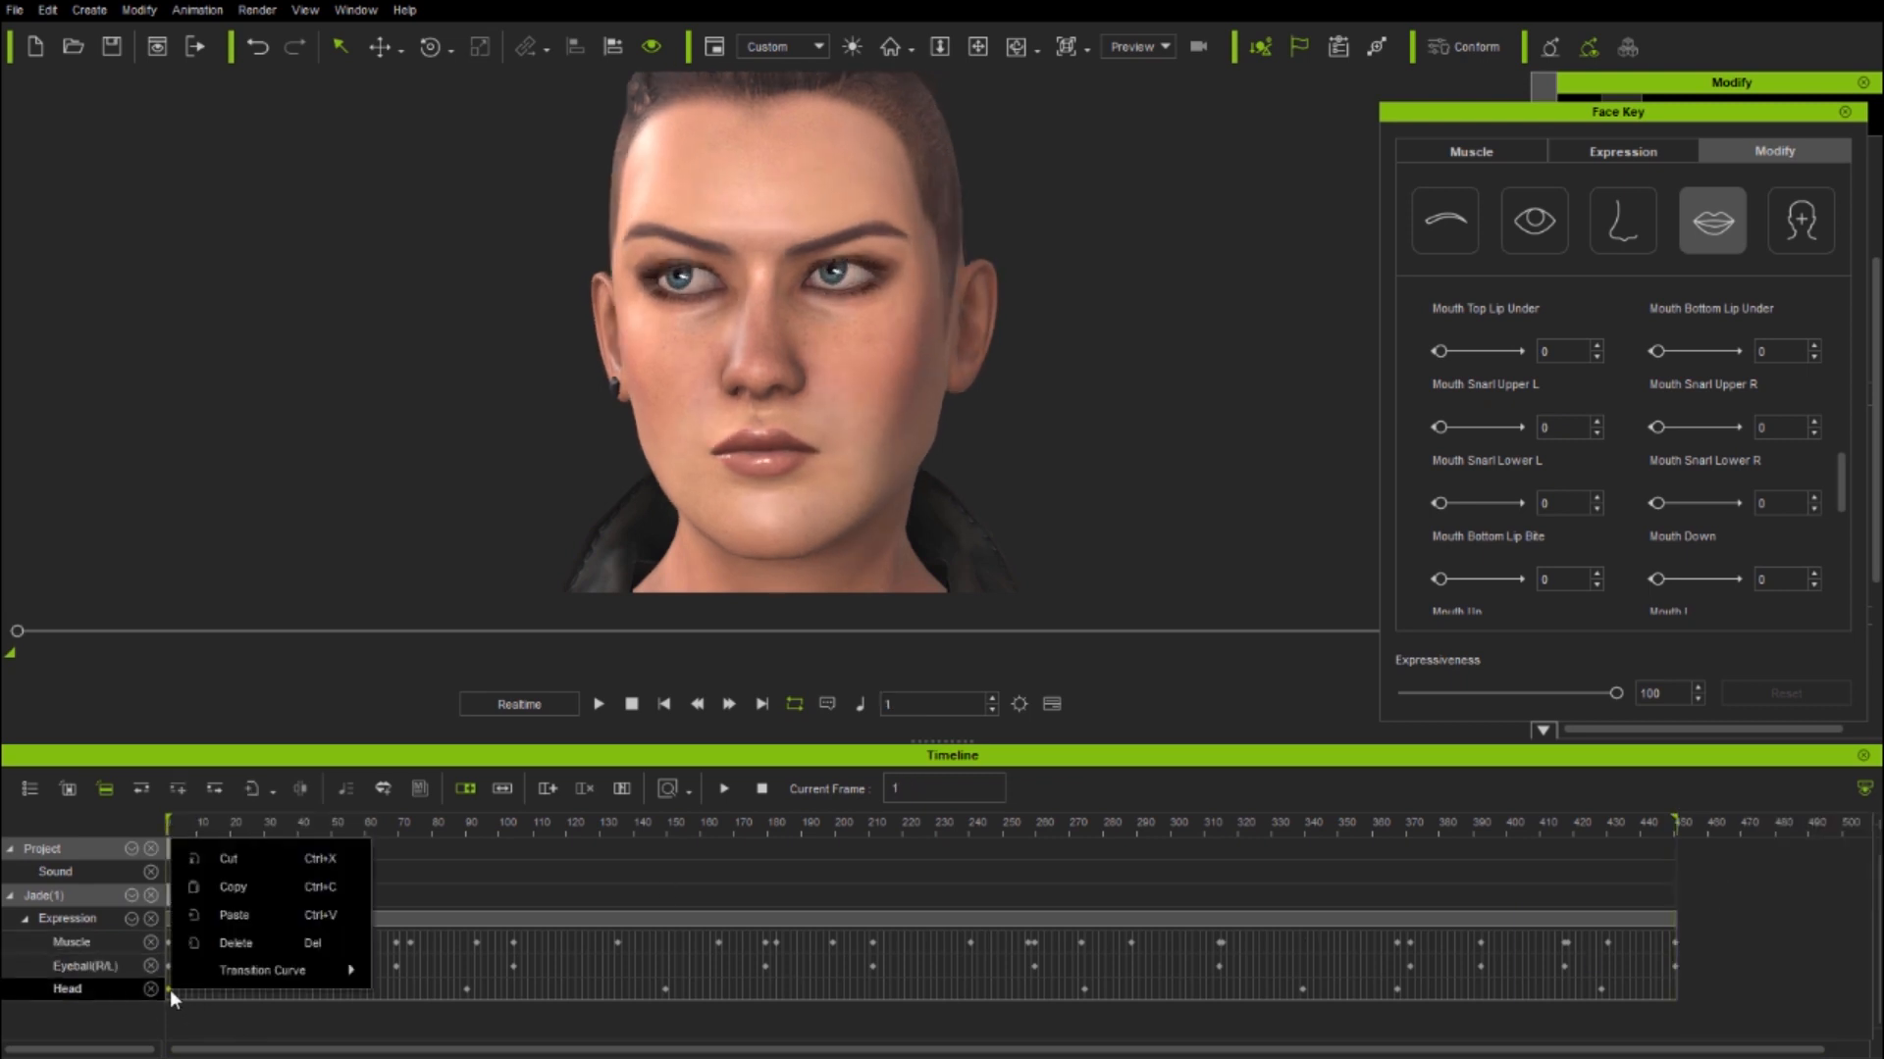
{"action": "left_click", "coordinate": [231, 882]}
{"action": "right_click", "coordinate": [1675, 988]}
{"action": "left_click", "coordinate": [1751, 910]}
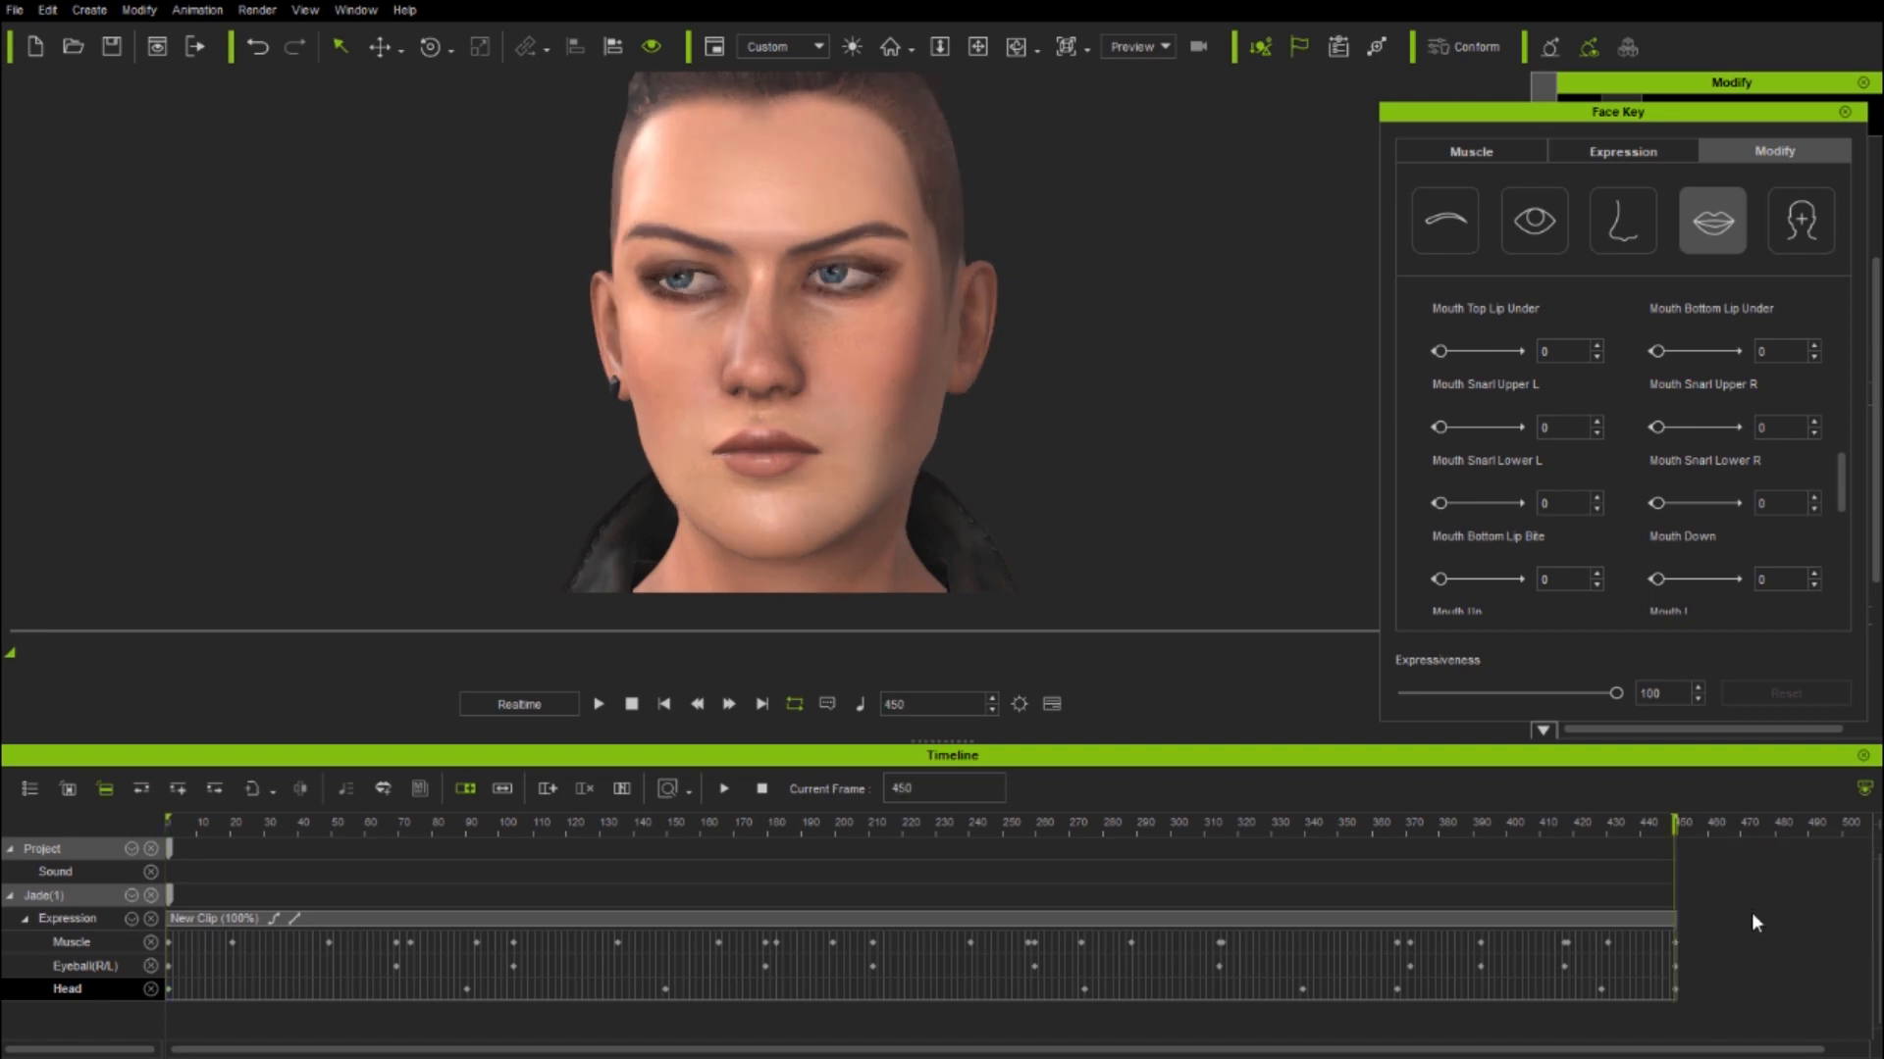
- Play the facial animation from frame 1 and orbit around the avatar's face to review it from both sides
{"action": "left_click_drag", "start_coordinate": [1617, 830], "coordinate": [169, 852]}
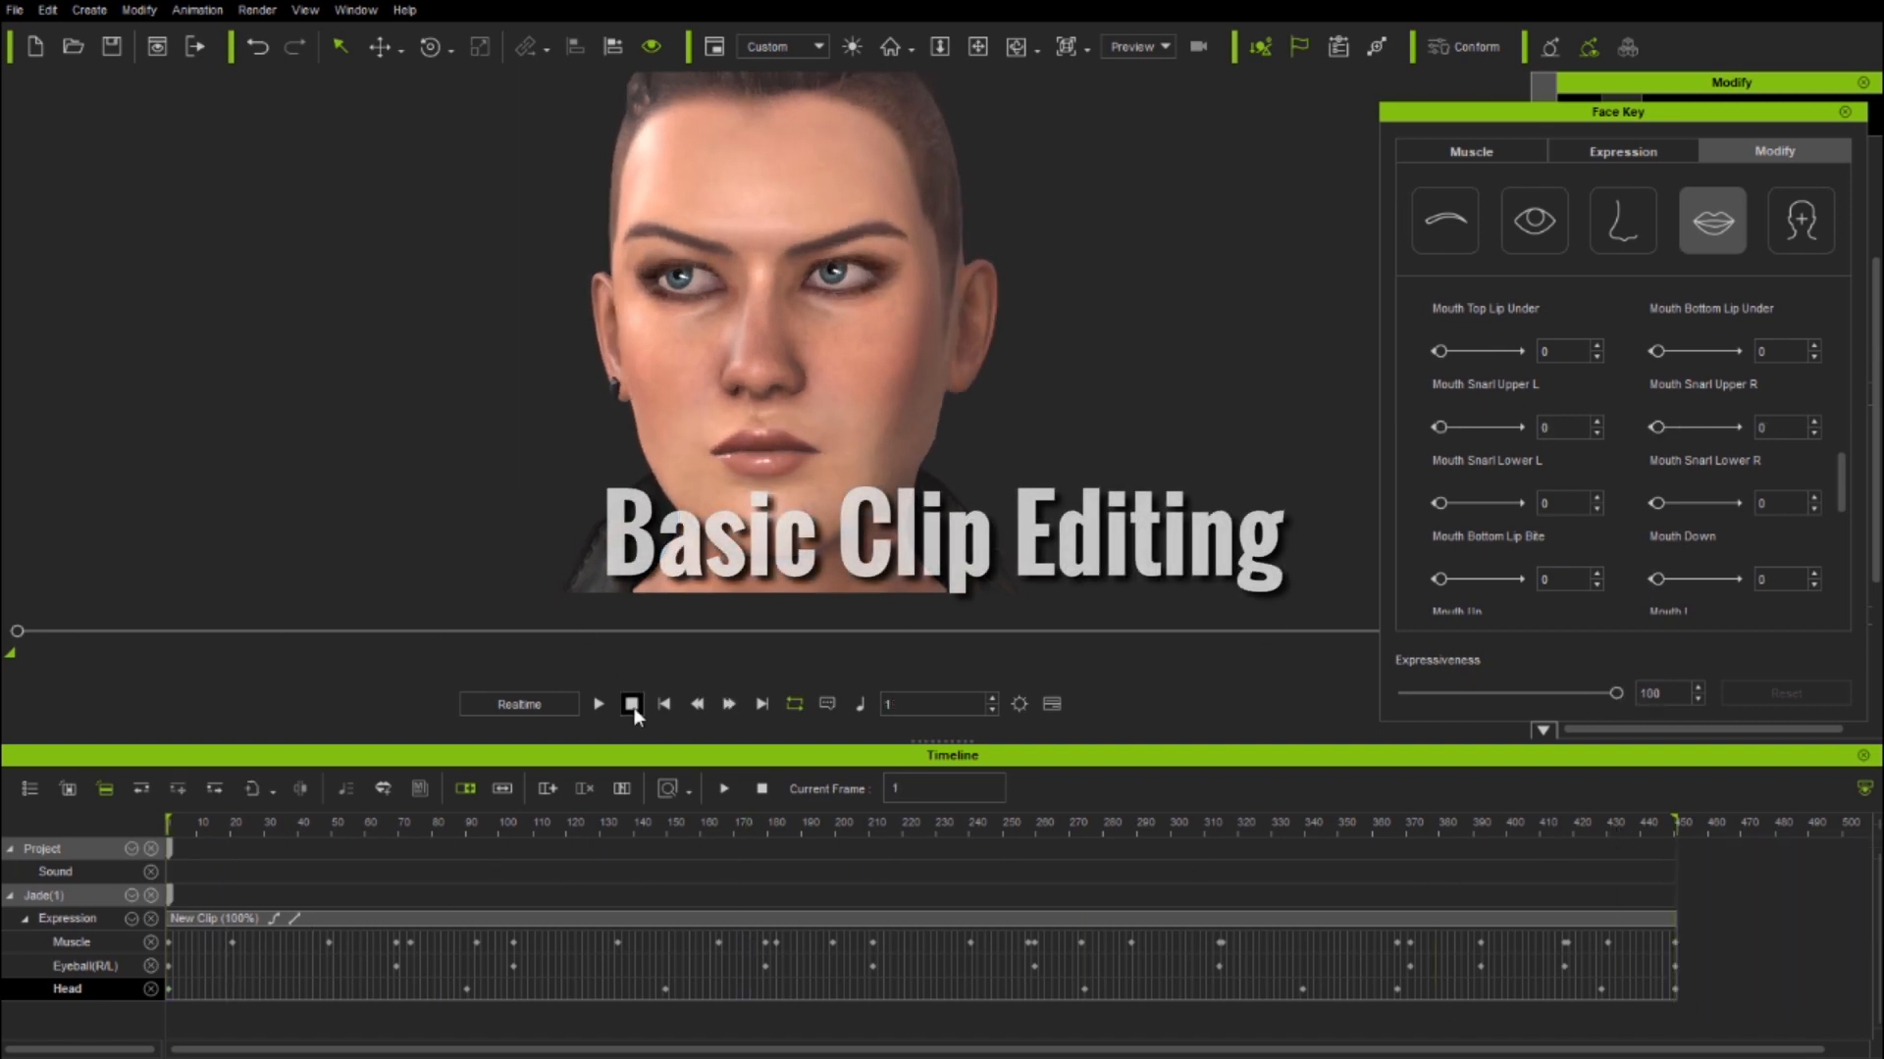
{"action": "left_click", "coordinate": [598, 704]}
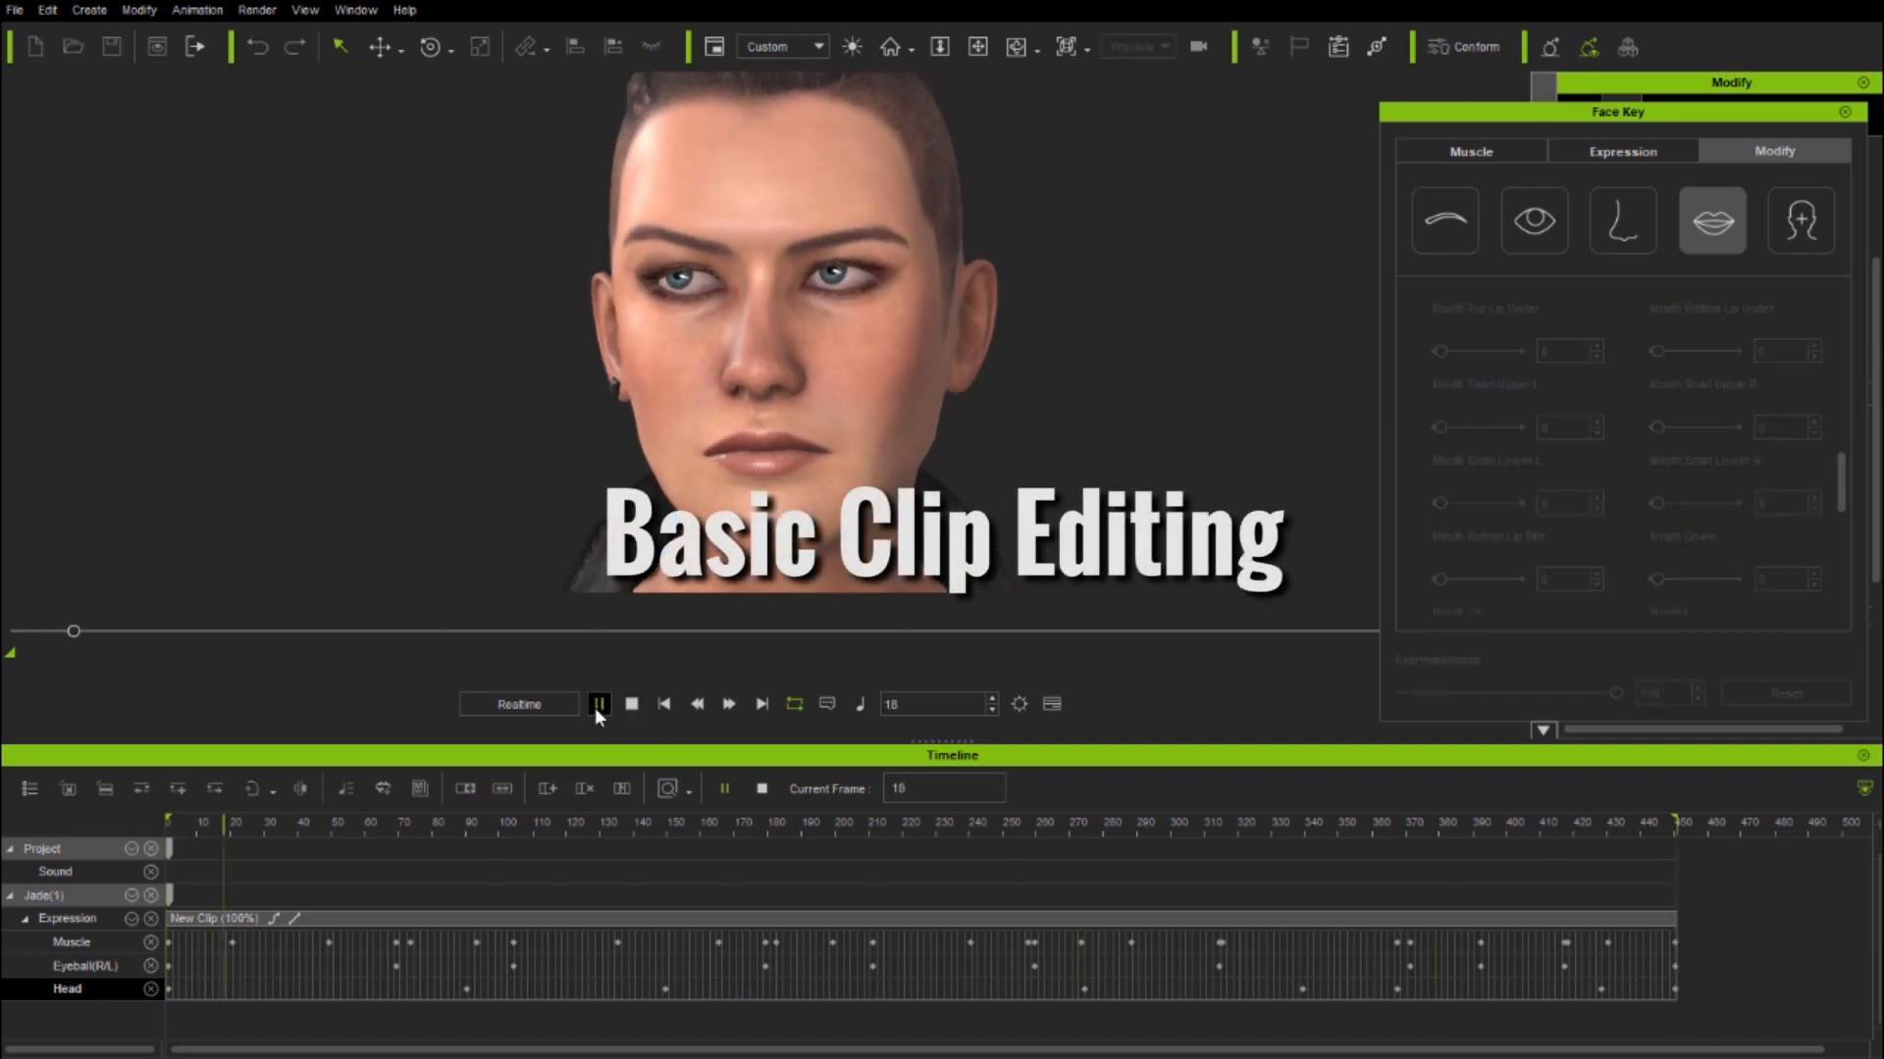
{"action": "left_click", "coordinate": [1016, 48]}
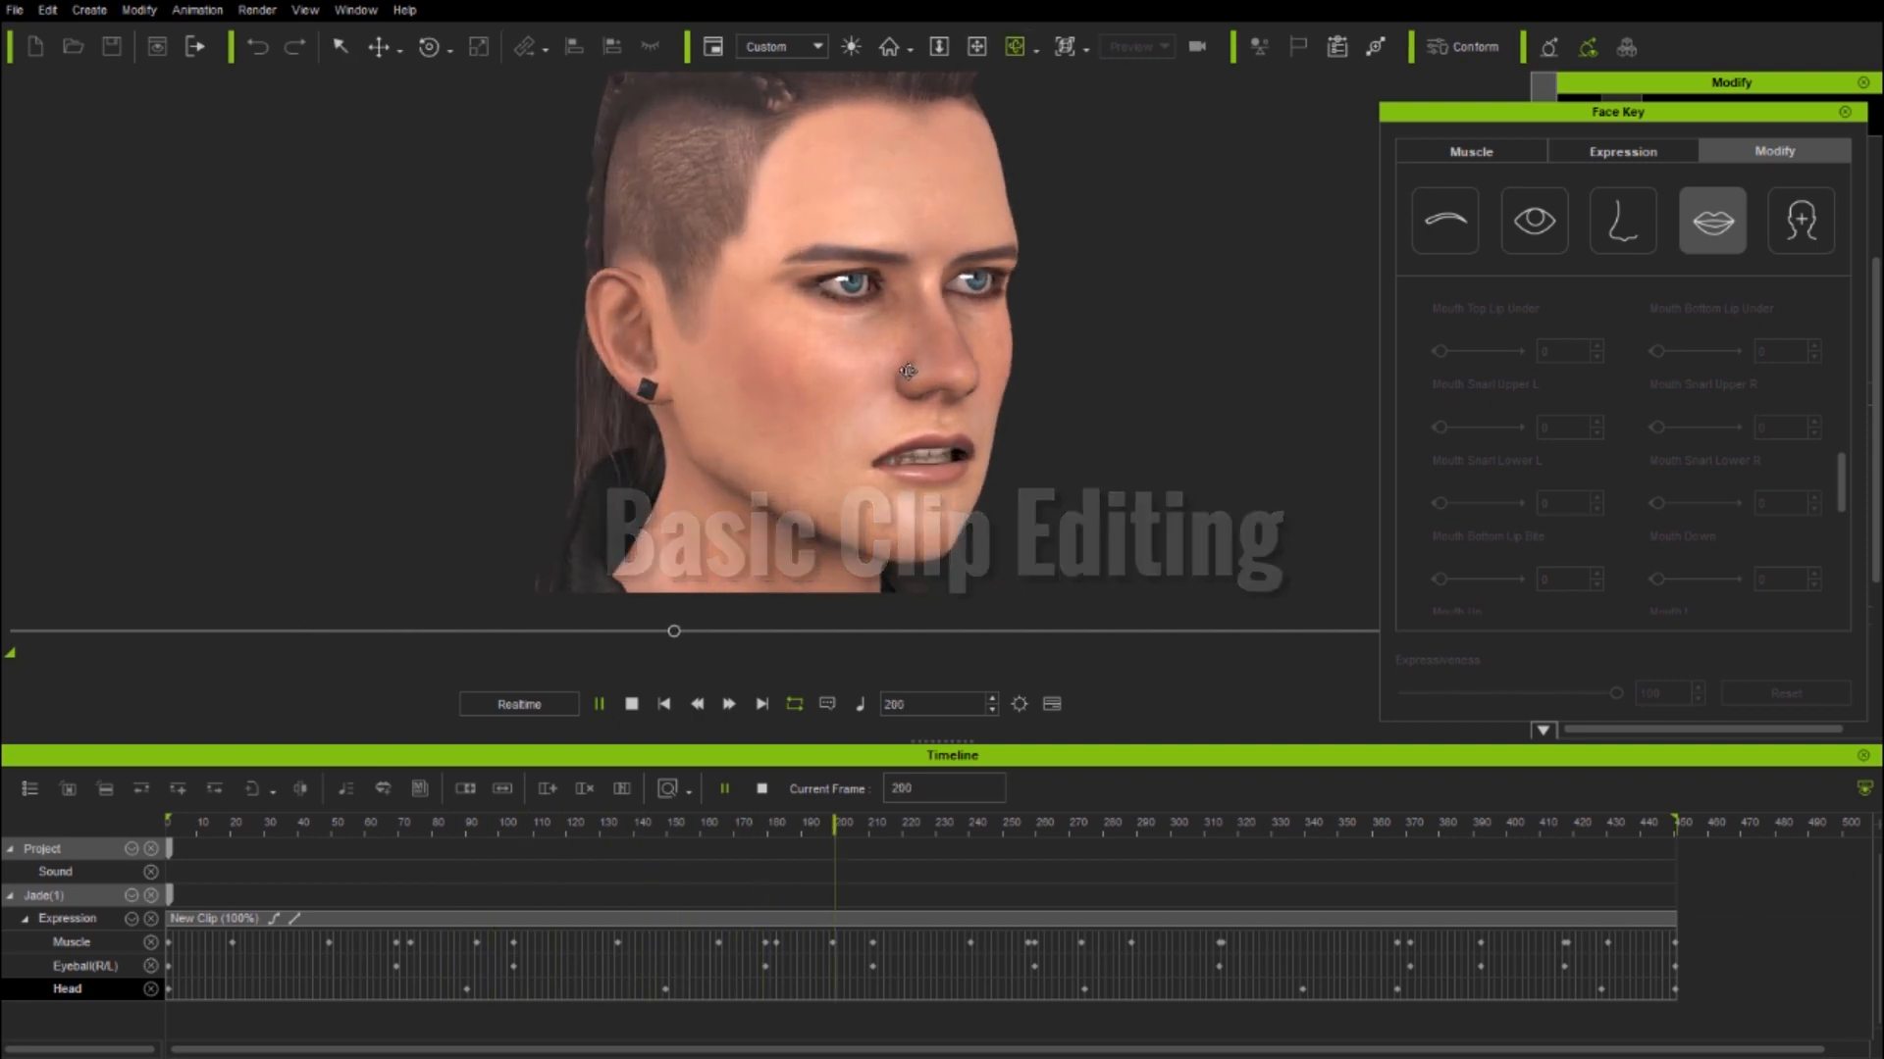
{"action": "left_click_drag", "start_coordinate": [1193, 543], "coordinate": [787, 520]}
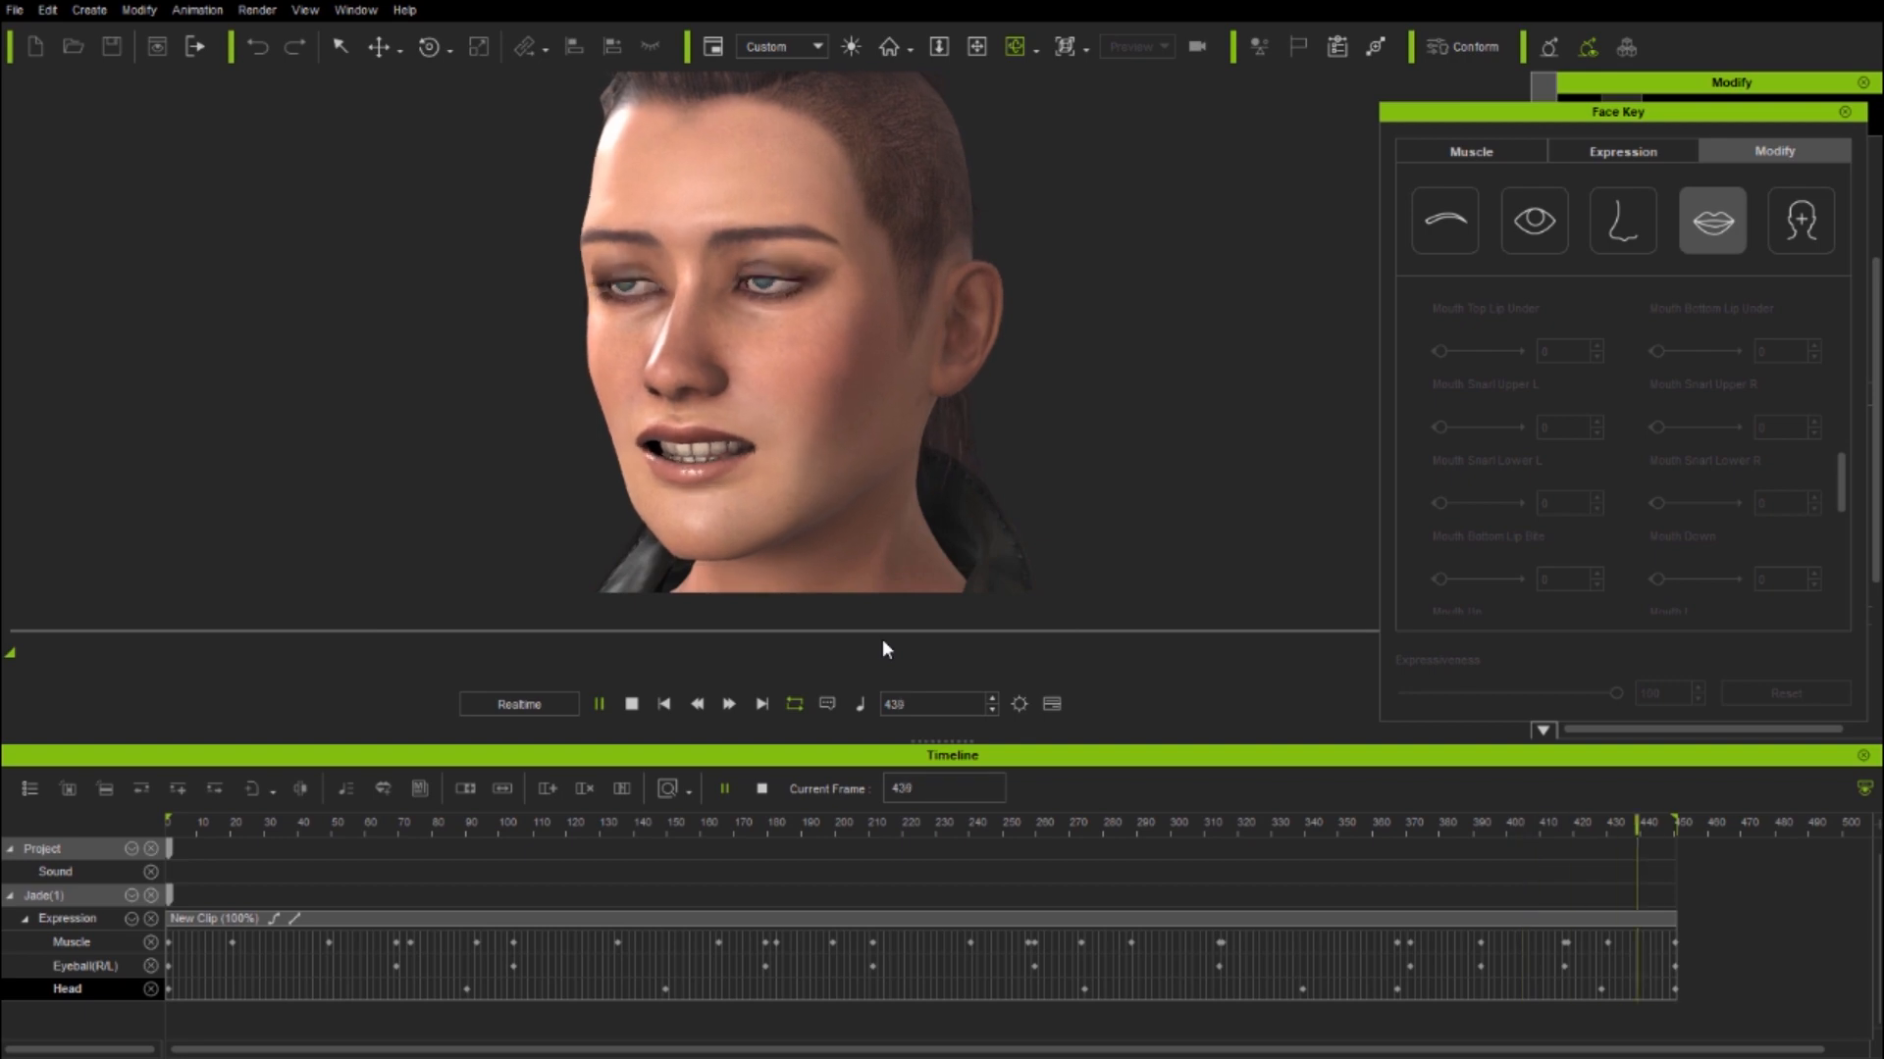
{"action": "key", "text": "space"}
- Delete the whole expression clip from the avatar's Expression track
{"action": "left_click", "coordinate": [341, 47]}
{"action": "left_click", "coordinate": [573, 919]}
{"action": "right_click", "coordinate": [573, 918]}
{"action": "left_click", "coordinate": [660, 706]}
- Apply the Happy_2 expression at frame 1 and Happy_11 at about frame 99
{"action": "left_click", "coordinate": [1622, 151]}
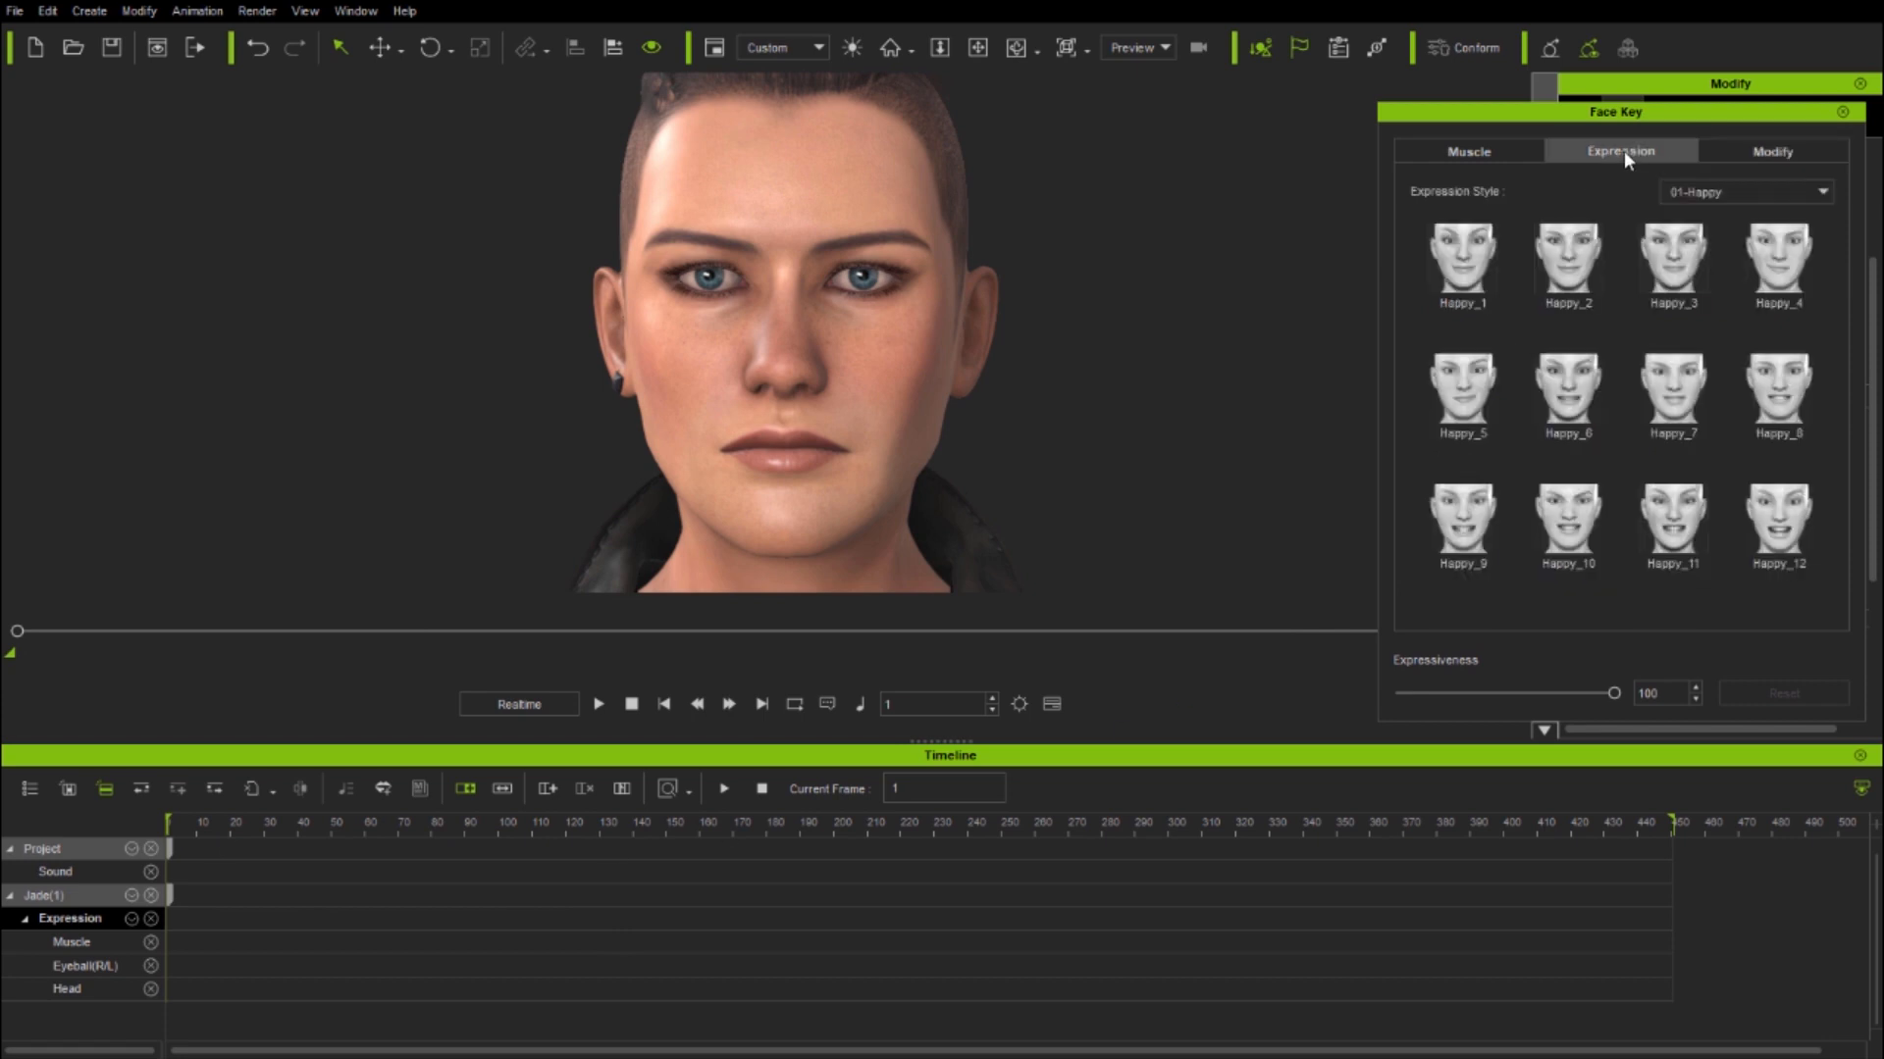
{"action": "left_click", "coordinate": [1571, 267]}
{"action": "left_click", "coordinate": [495, 822]}
{"action": "left_click", "coordinate": [1641, 607]}
- Choose the 05-Fear expression style and apply Fear_3 at frame 208 and Fear_11 at about frame 362
{"action": "left_click", "coordinate": [862, 826]}
{"action": "left_click", "coordinate": [1797, 189]}
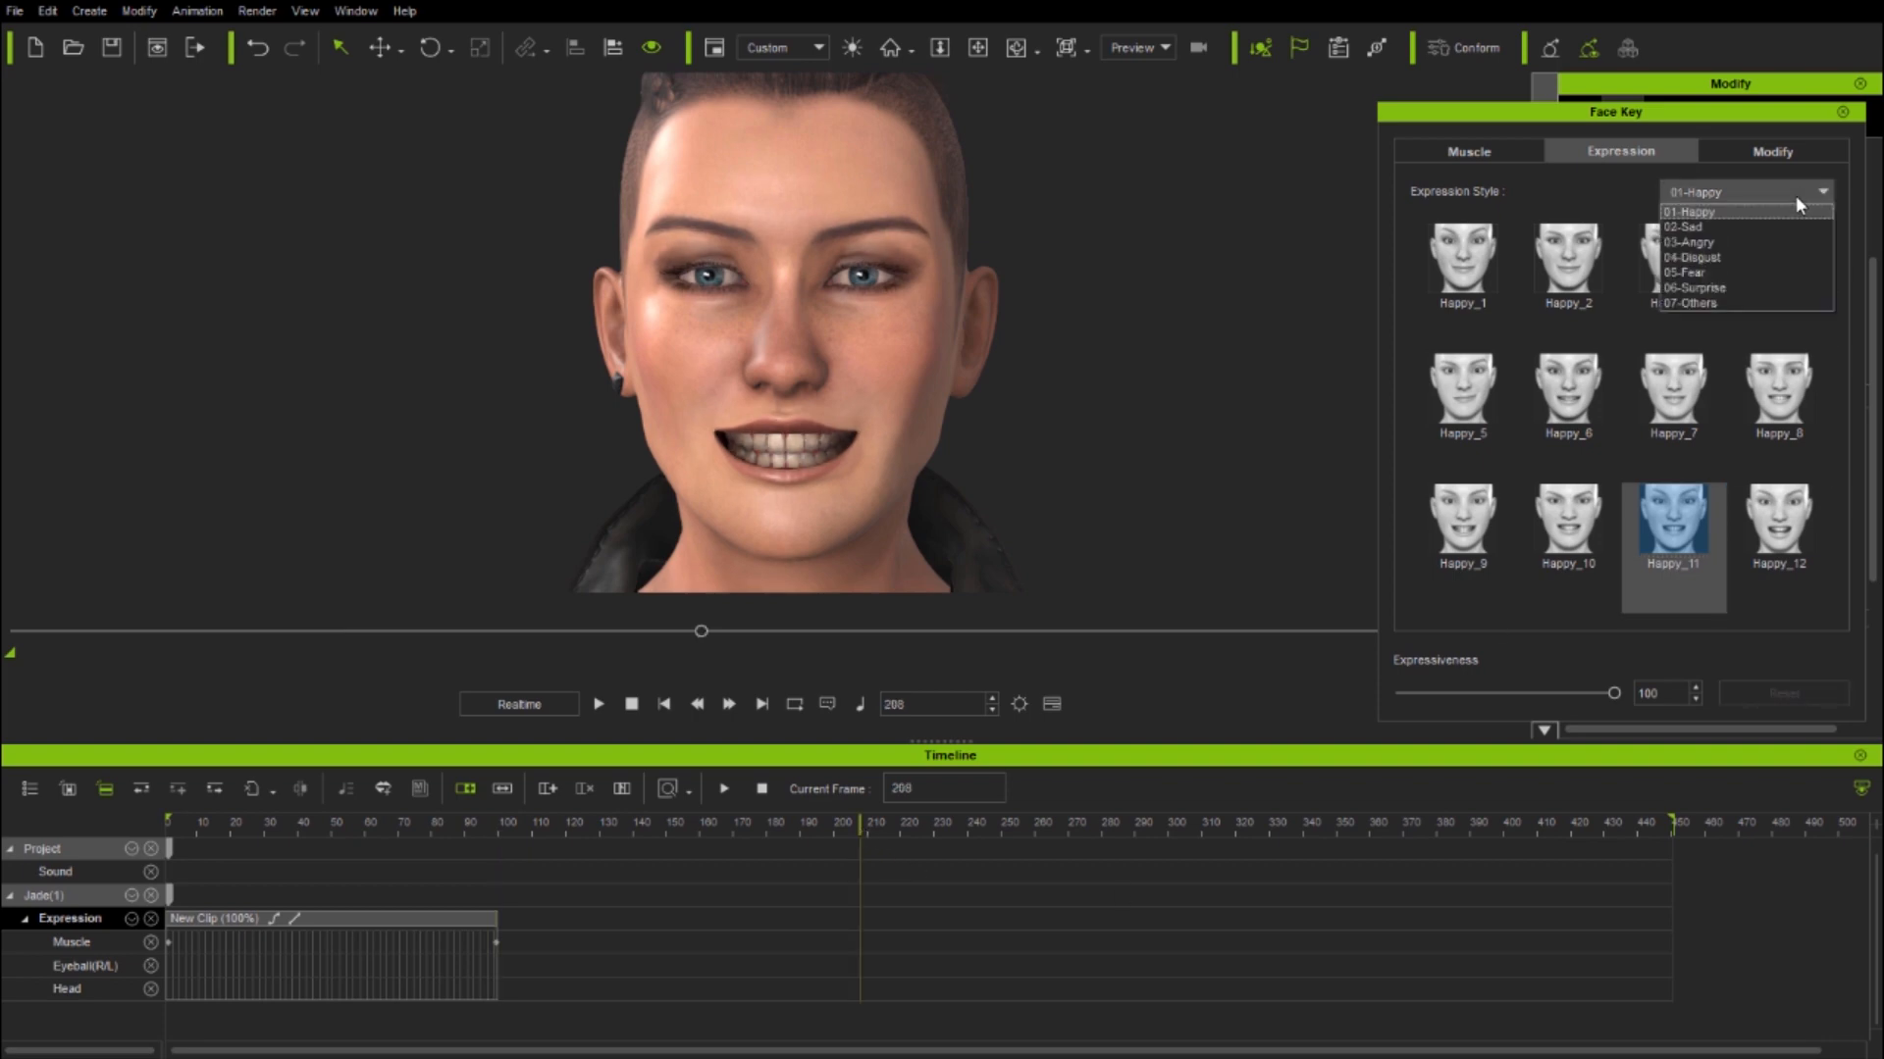
{"action": "left_click", "coordinate": [1716, 271]}
{"action": "left_click", "coordinate": [1675, 265]}
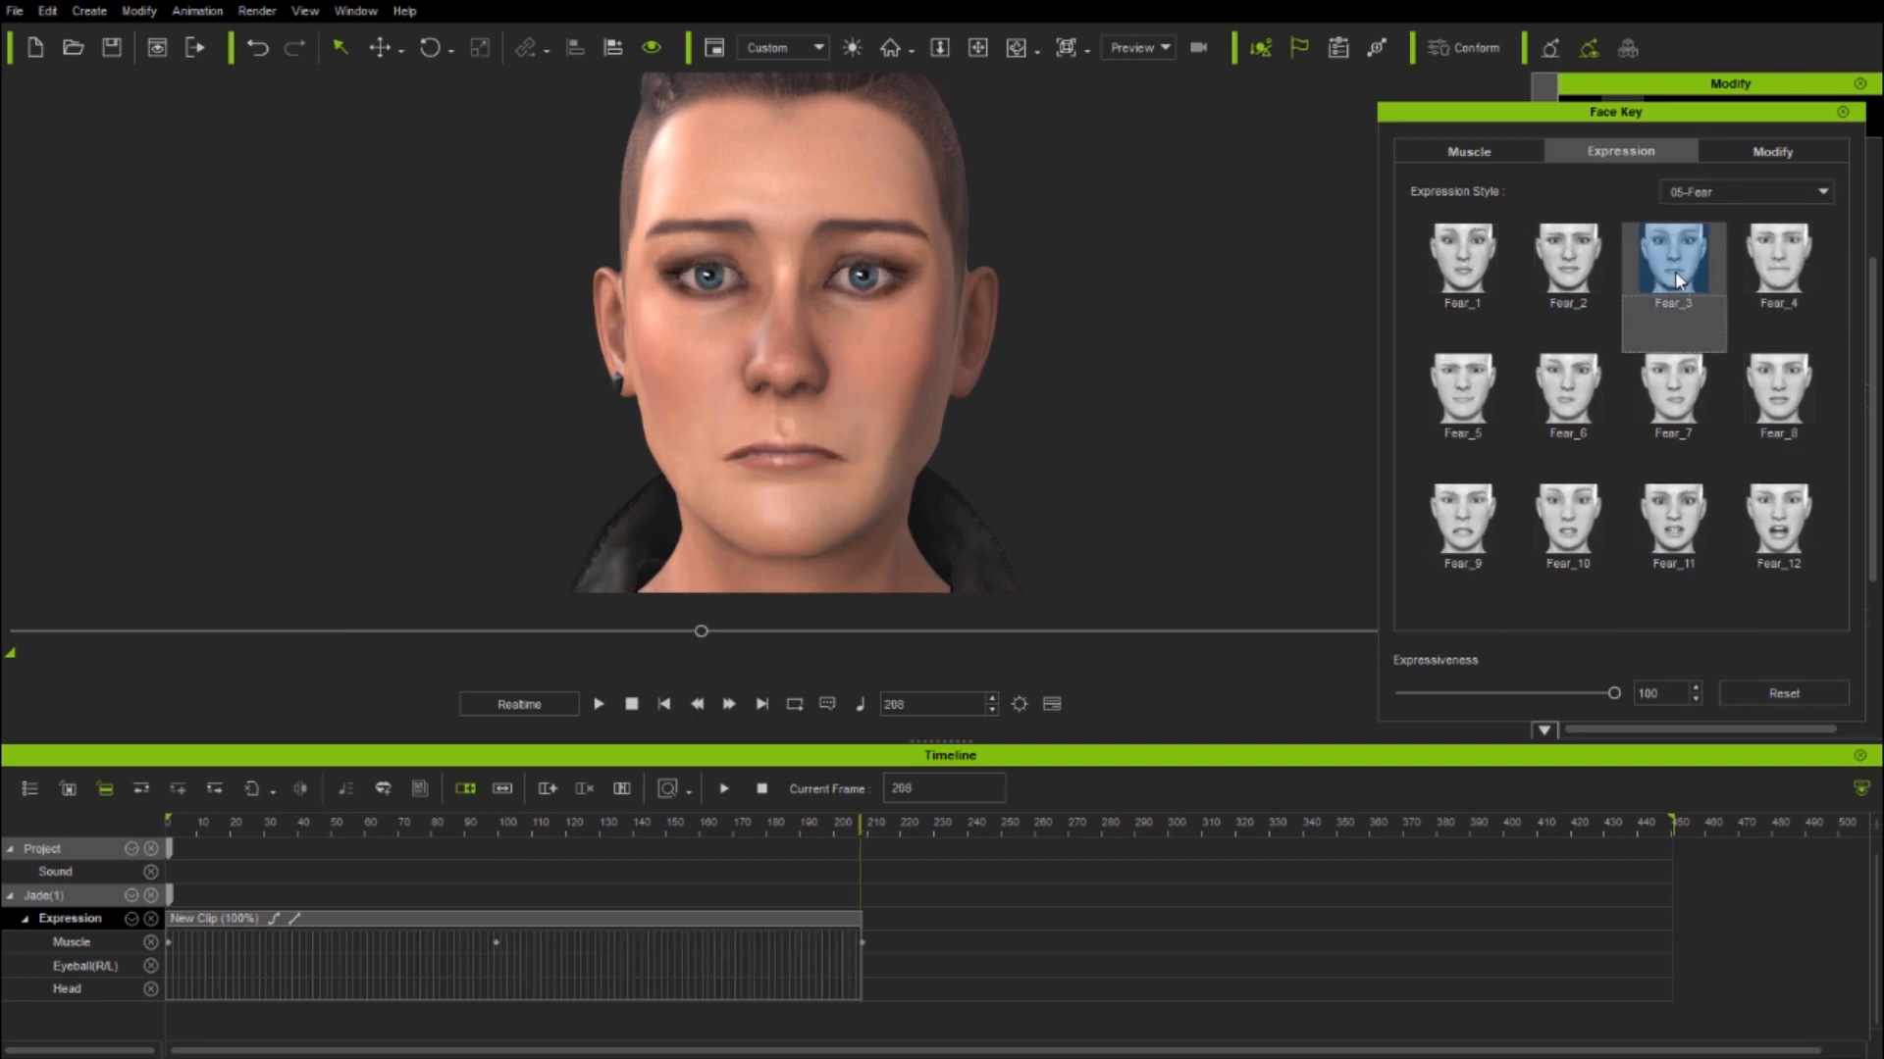
{"action": "left_click", "coordinate": [1380, 832]}
{"action": "left_click", "coordinate": [1673, 522]}
- Move the Fear_3 Muscle key to about frame 314 and the Happy_11 Muscle key to about frame 68
{"action": "left_click_drag", "start_coordinate": [861, 942], "coordinate": [1217, 947]}
{"action": "left_click_drag", "start_coordinate": [496, 942], "coordinate": [390, 950]}
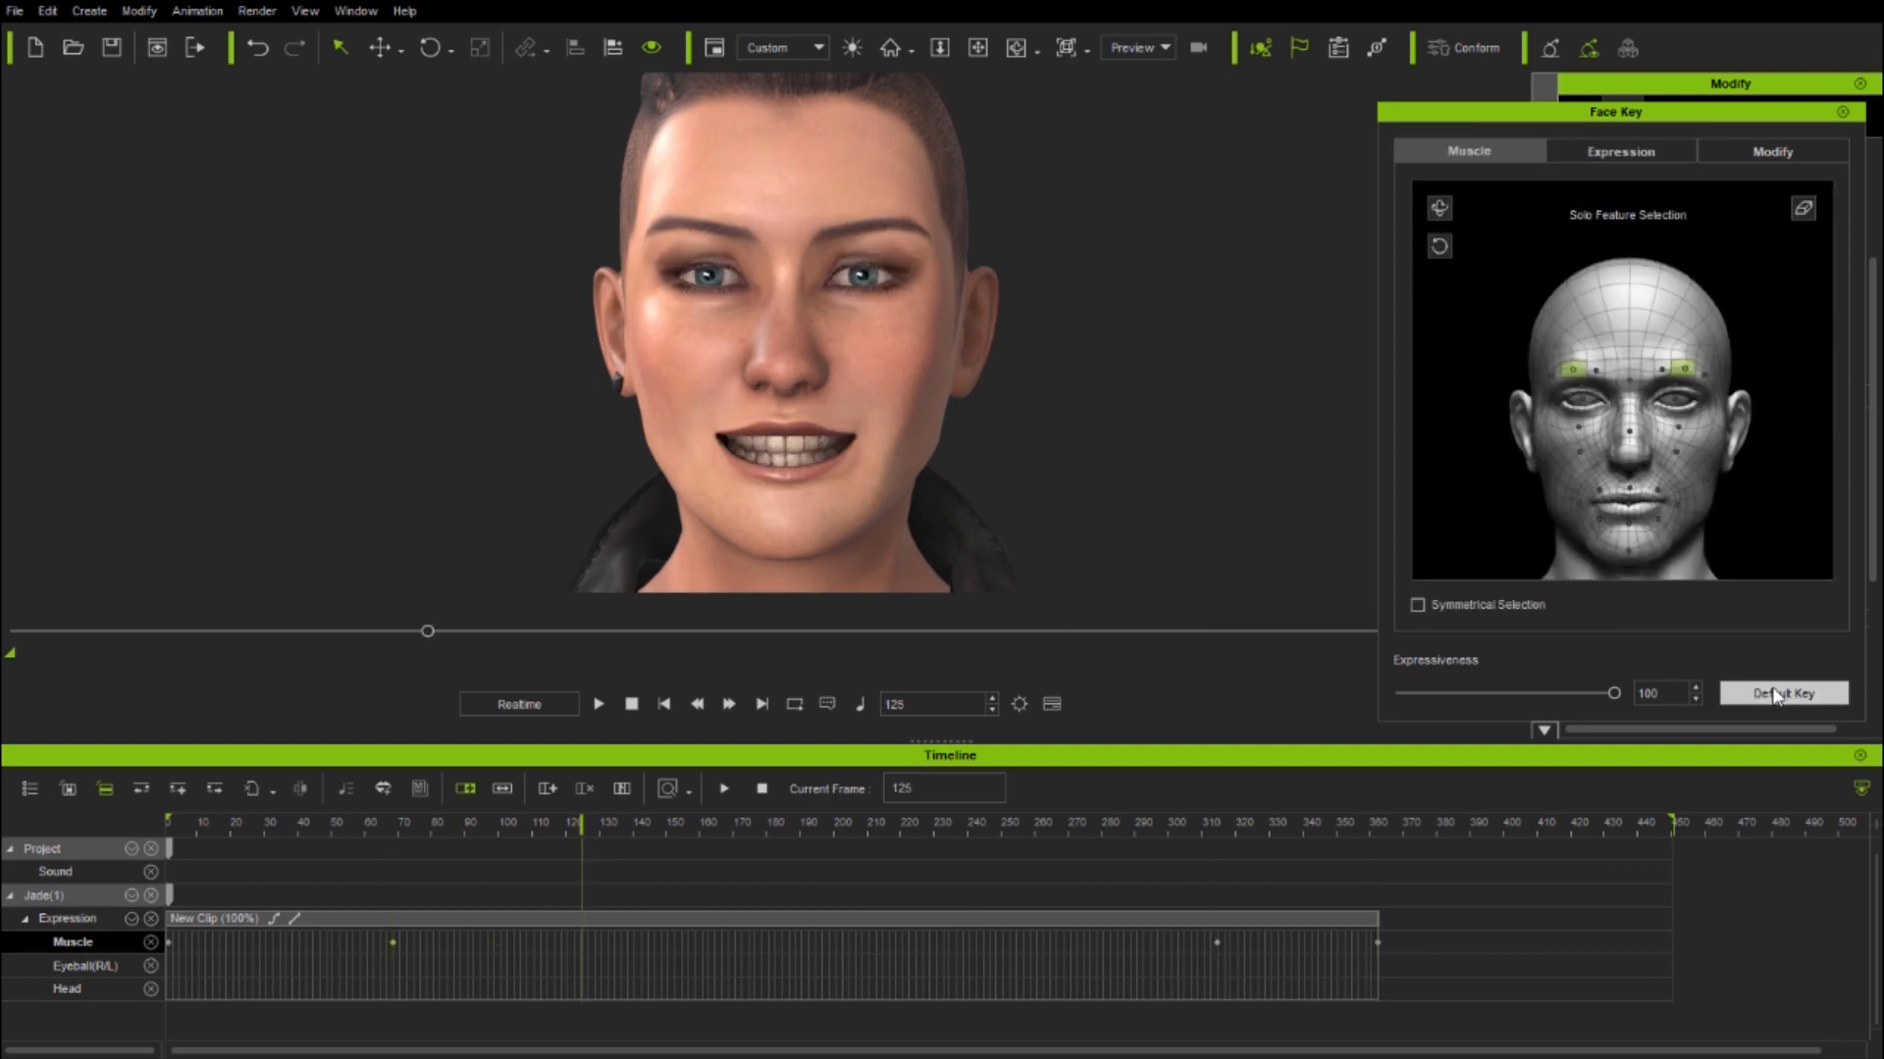
- Add a default key at about frame 233 and copy the Muscle key near frame 290 to about frame 259
{"action": "left_click", "coordinate": [942, 826]}
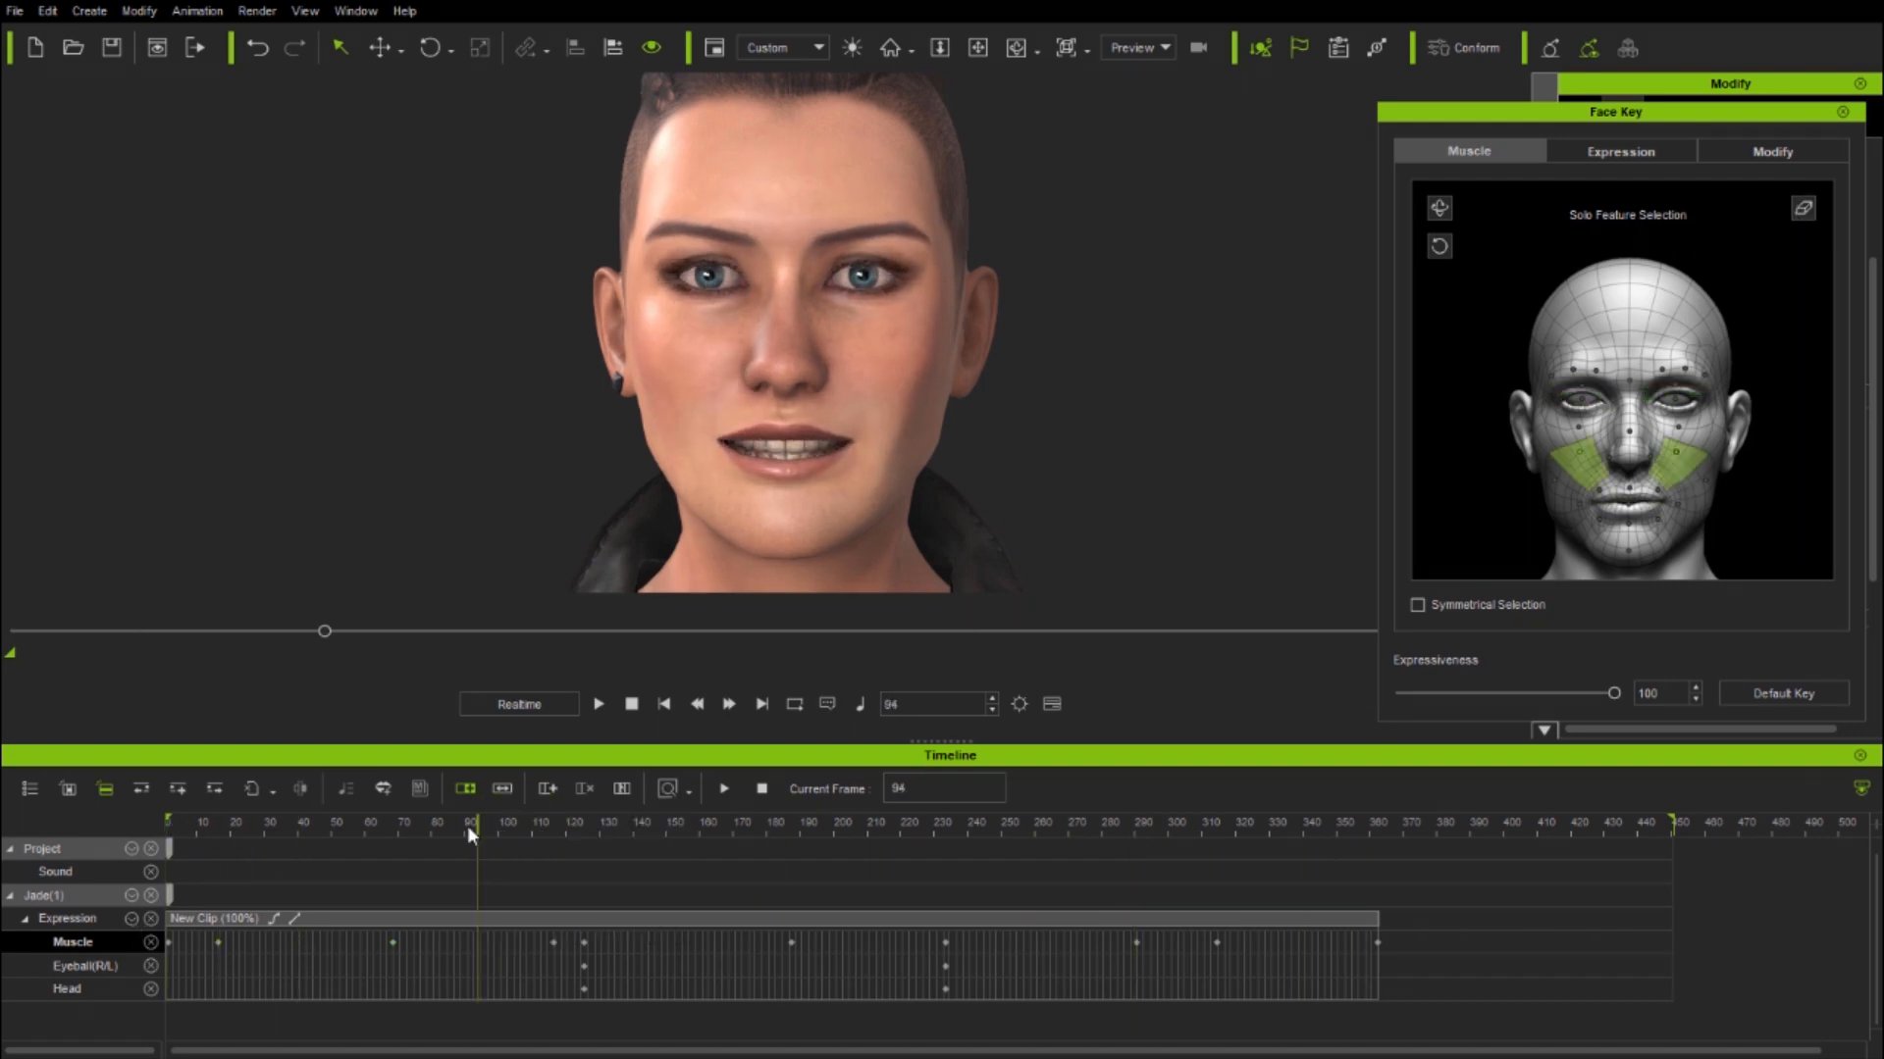
{"action": "left_click_drag", "start_coordinate": [553, 940], "coordinate": [1091, 908]}
{"action": "right_click", "coordinate": [1133, 942]}
{"action": "left_click", "coordinate": [1187, 848]}
{"action": "right_click", "coordinate": [1032, 942]}
{"action": "left_click", "coordinate": [1084, 862]}
{"action": "left_click", "coordinate": [636, 879]}
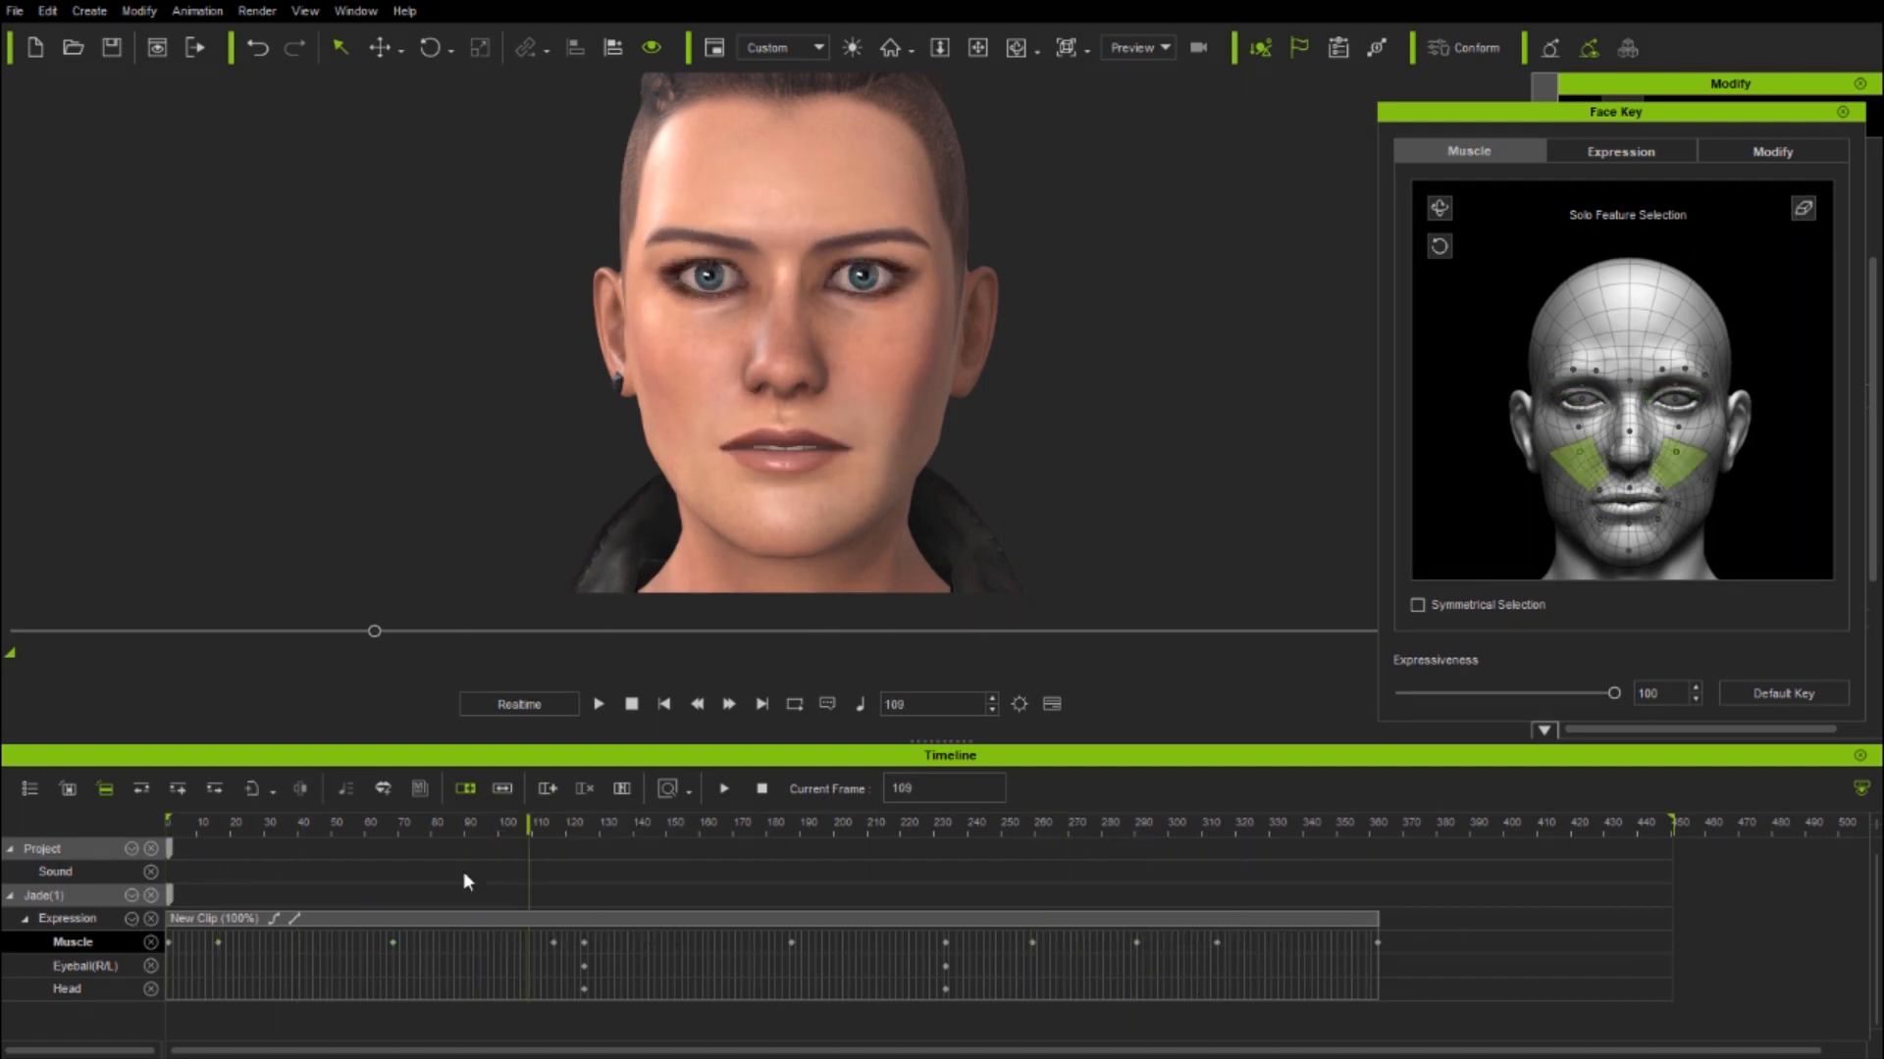
- Scrub through the clip to check the expressions and delete the Head key at about frame 233
{"action": "left_click", "coordinate": [458, 832]}
{"action": "left_click_drag", "start_coordinate": [457, 832], "coordinate": [824, 849]}
{"action": "left_click", "coordinate": [657, 832]}
{"action": "left_click_drag", "start_coordinate": [657, 832], "coordinate": [167, 834]}
{"action": "double_click", "coordinate": [945, 989]}
{"action": "key", "text": "Delete"}
- Key the facial muscles and the head at about frame 271
{"action": "left_click", "coordinate": [1072, 834]}
{"action": "left_click", "coordinate": [1771, 502]}
{"action": "left_click", "coordinate": [1438, 207]}
- Select only the eye muscles and key the eyes at about frames 113, 164, 271, 294 and 350
{"action": "left_click", "coordinate": [1802, 208]}
{"action": "left_click", "coordinate": [1580, 395]}
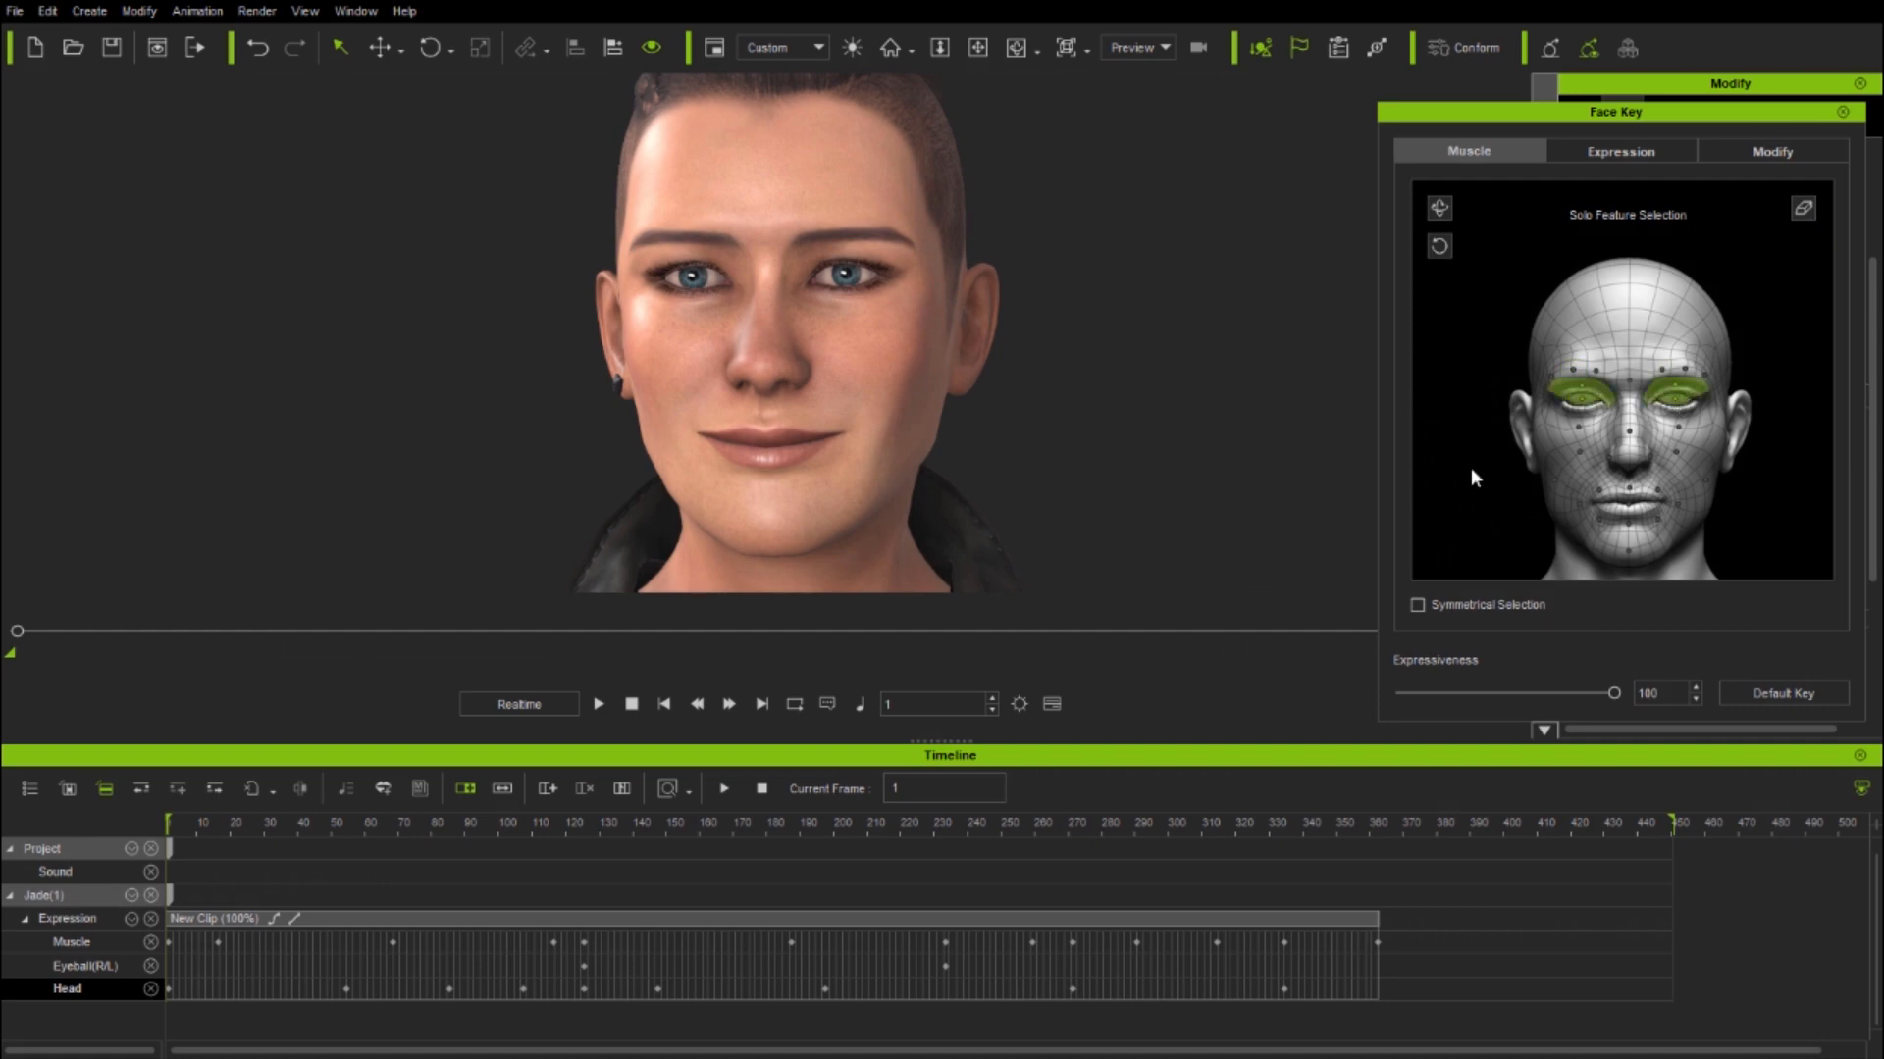
{"action": "left_click", "coordinate": [496, 832]}
{"action": "left_click", "coordinate": [581, 832]}
{"action": "left_click", "coordinate": [713, 832]}
{"action": "left_click", "coordinate": [1072, 831]}
{"action": "left_click", "coordinate": [1149, 832]}
{"action": "left_click", "coordinate": [1336, 832]}
{"action": "left_click_drag", "start_coordinate": [1336, 832], "coordinate": [102, 893]}
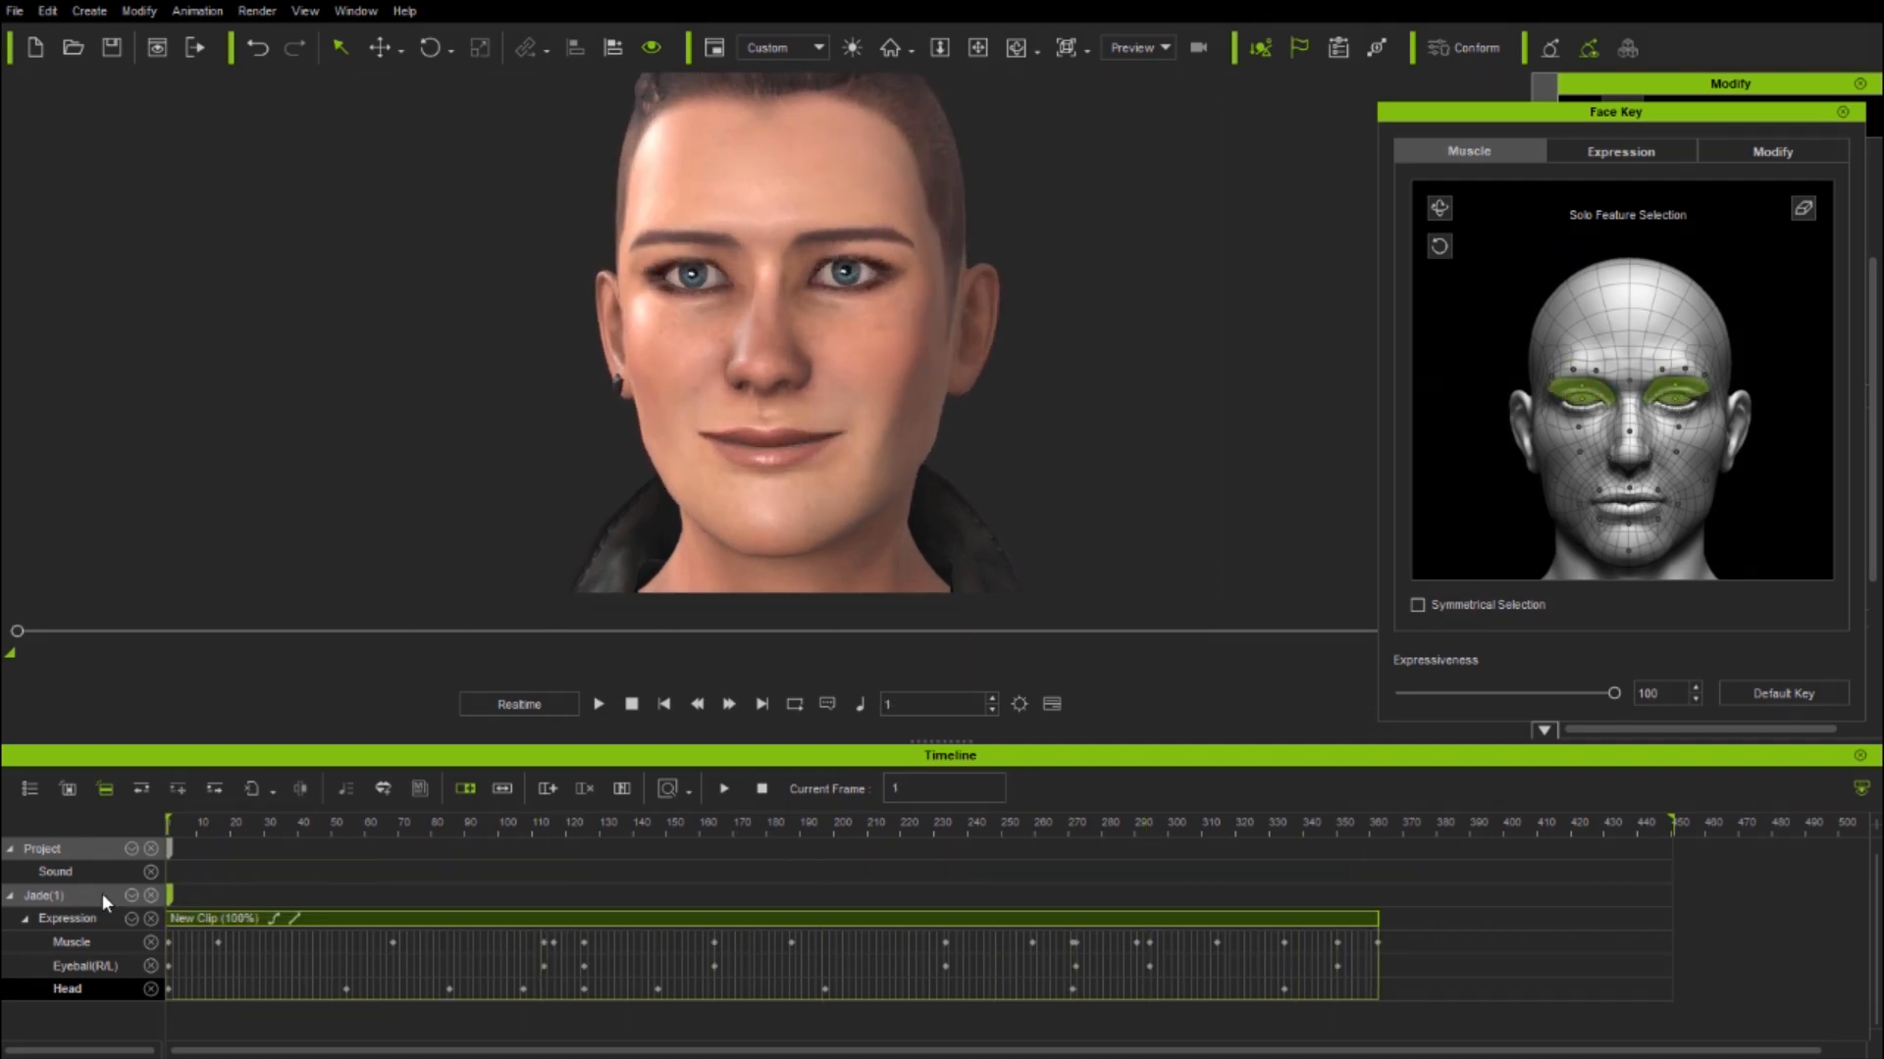
- Try flattening the expression clip and scrub the result to frame 132
{"action": "right_click", "coordinate": [706, 916]}
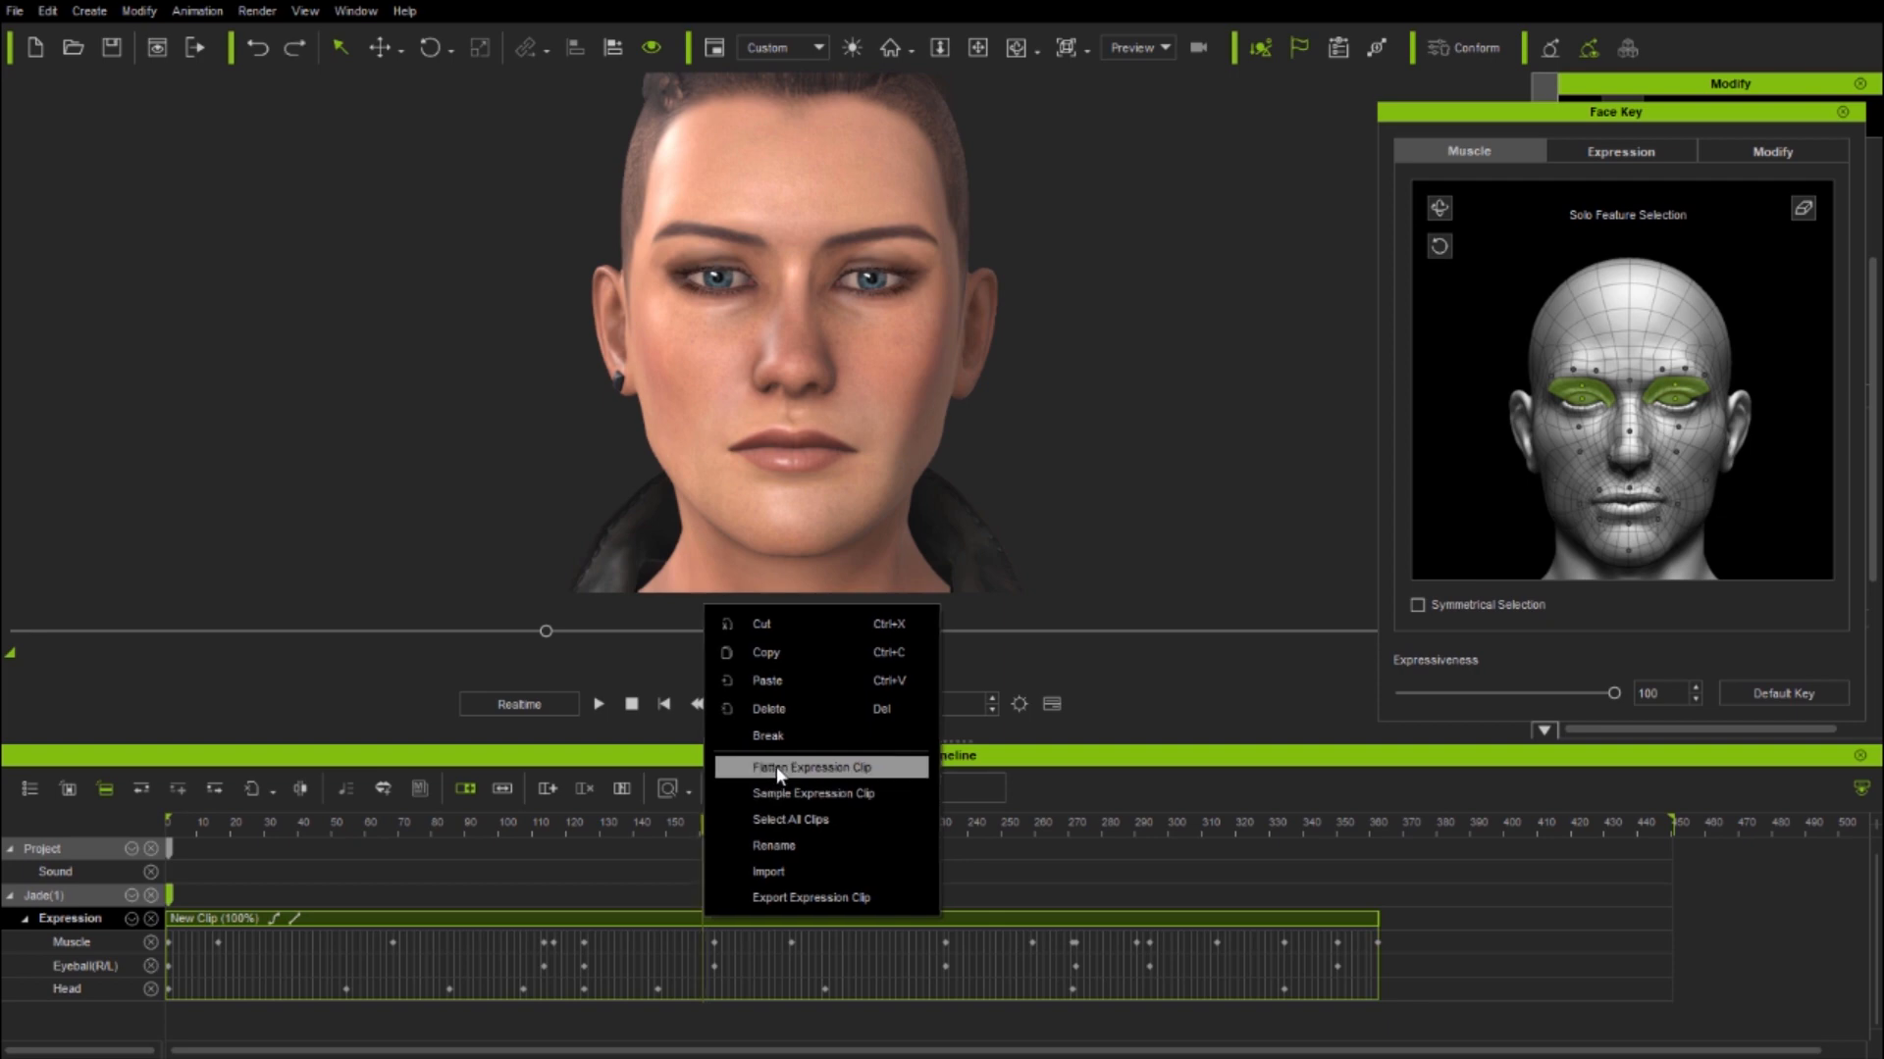
{"action": "left_click", "coordinate": [777, 769]}
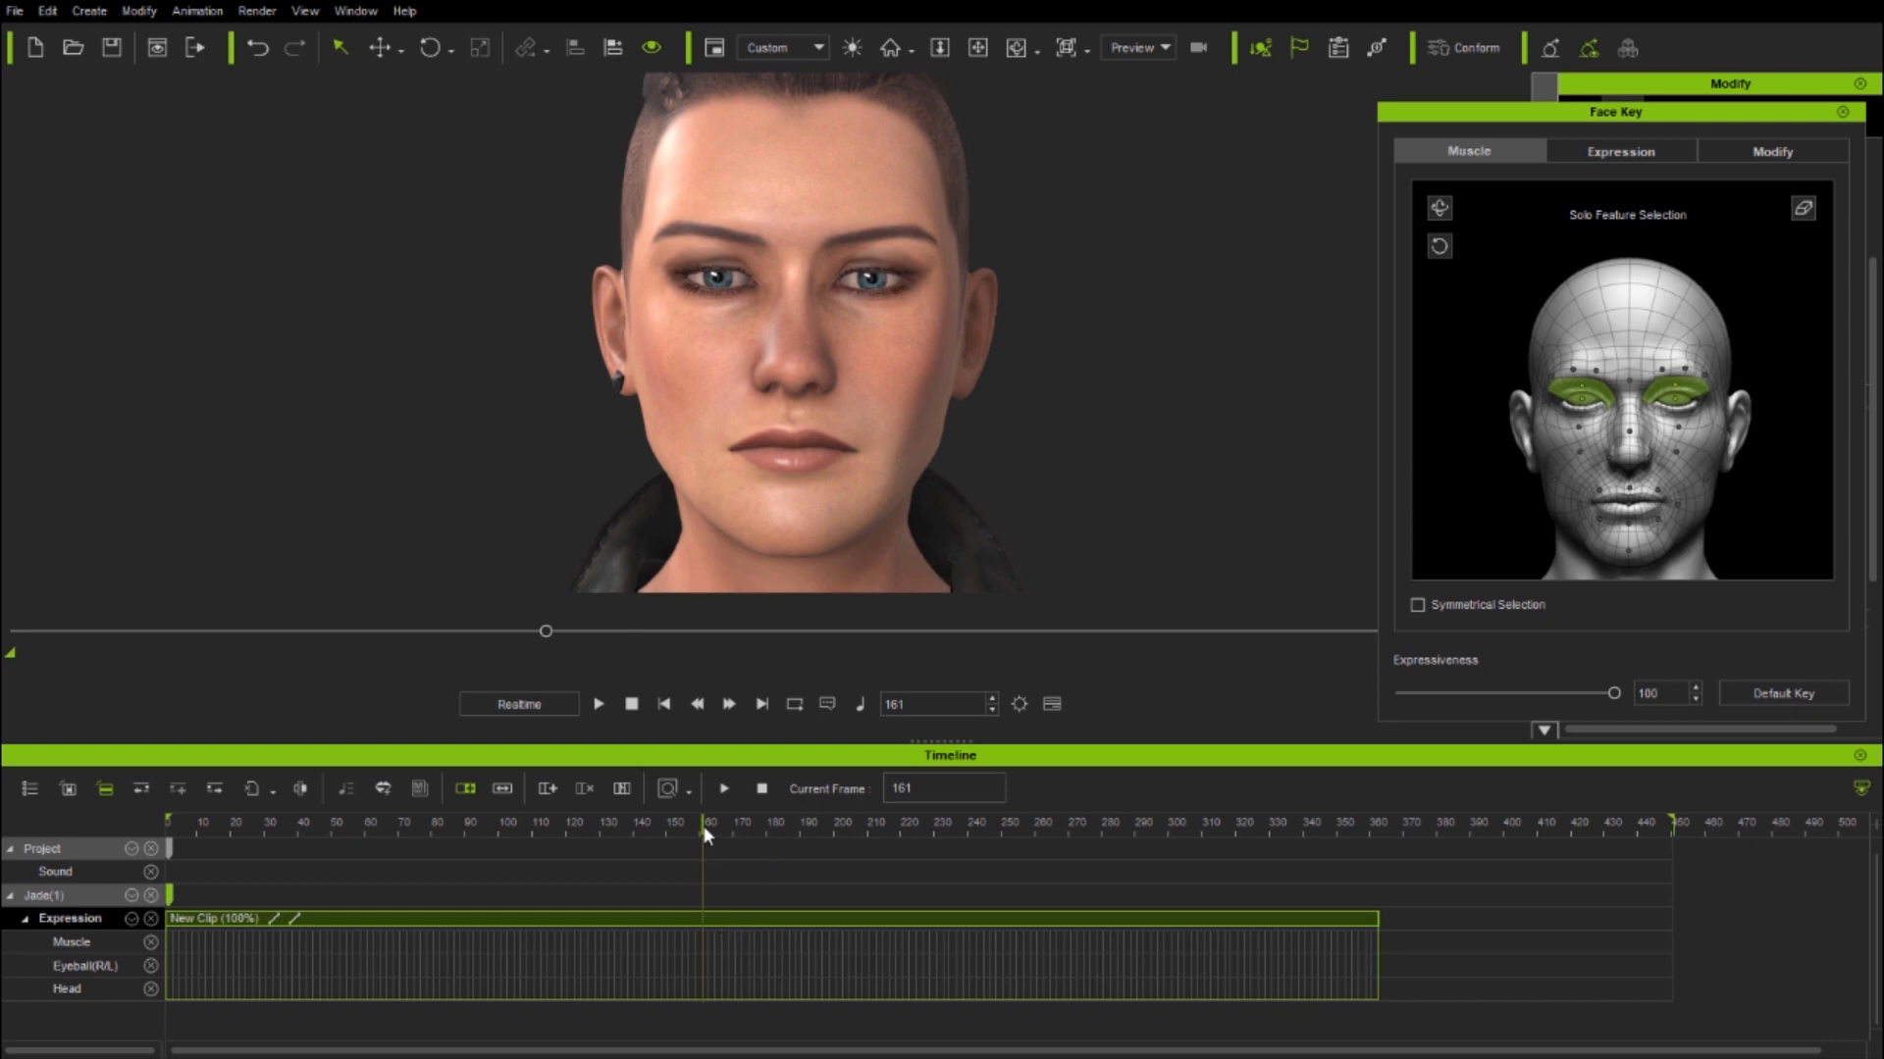
{"action": "left_click_drag", "start_coordinate": [692, 827], "coordinate": [606, 892]}
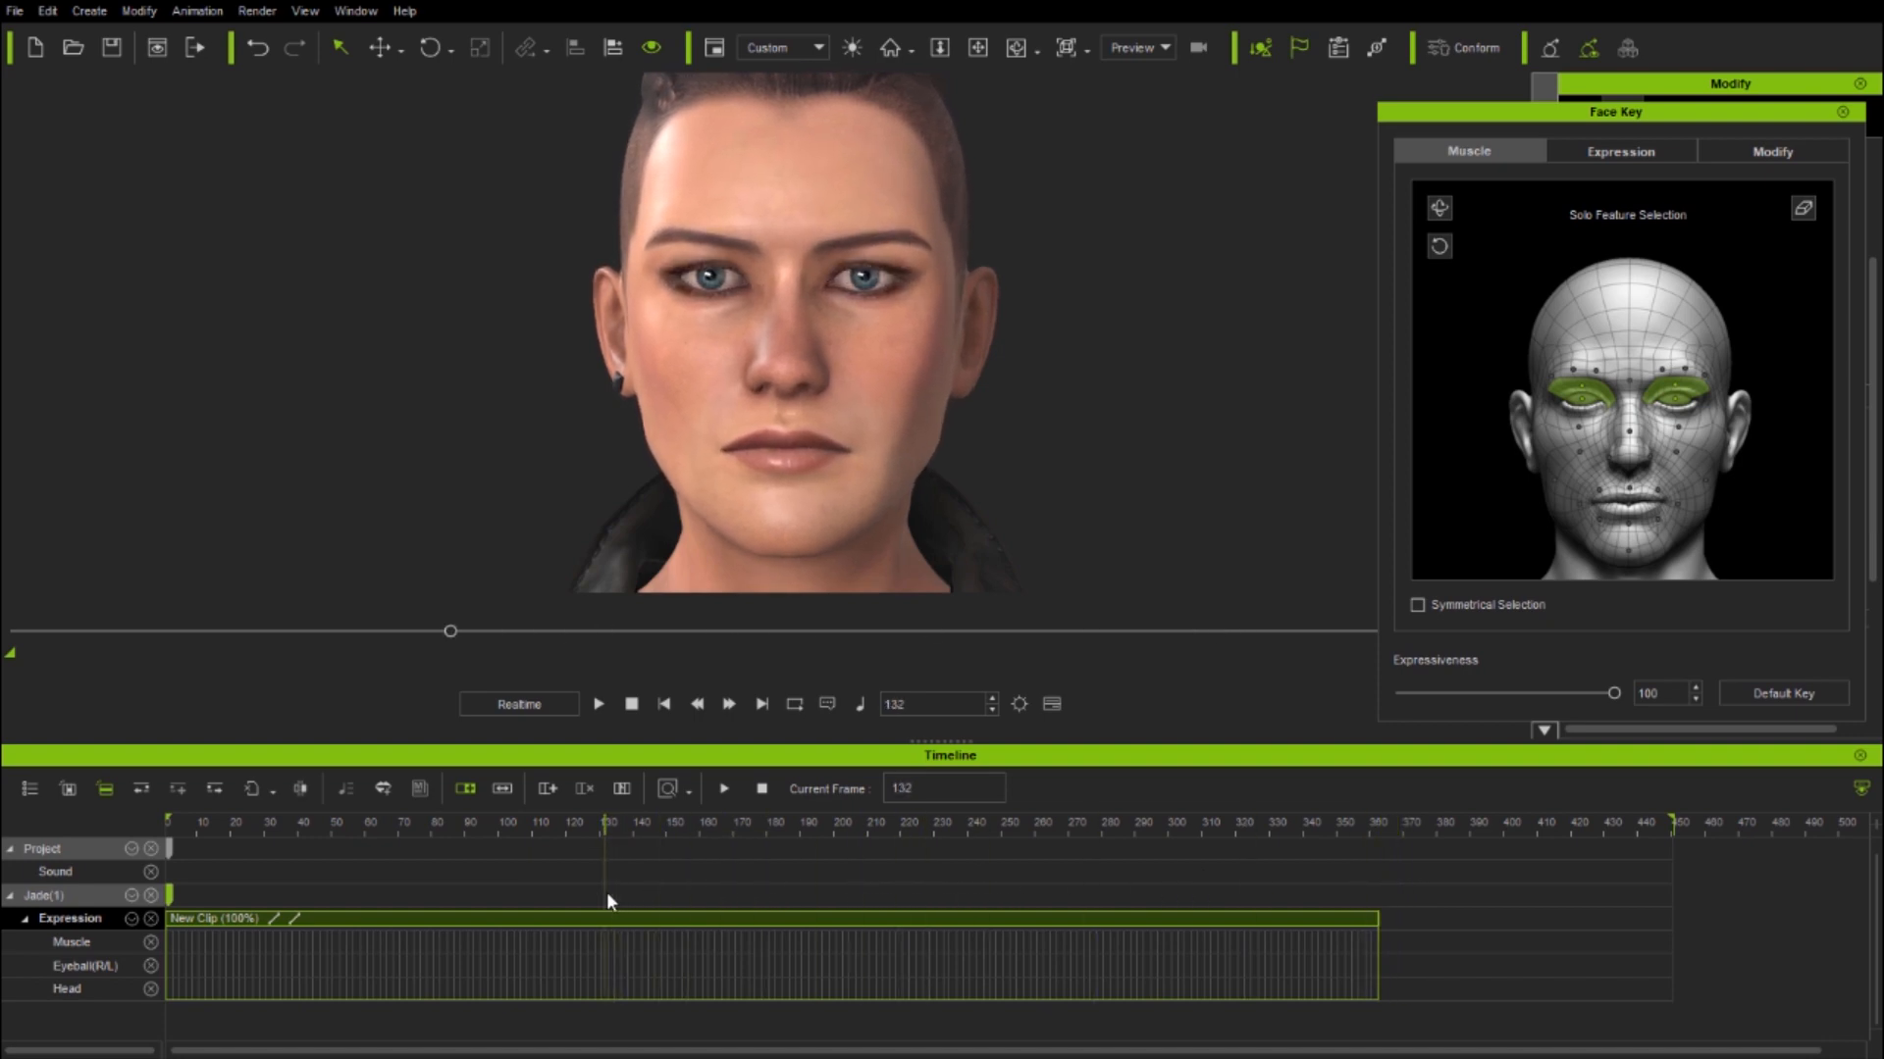
- Clear the muscle selection and adjust the chin muscle at frame 132, about frame 194 and frame 41
{"action": "left_click", "coordinate": [1802, 209]}
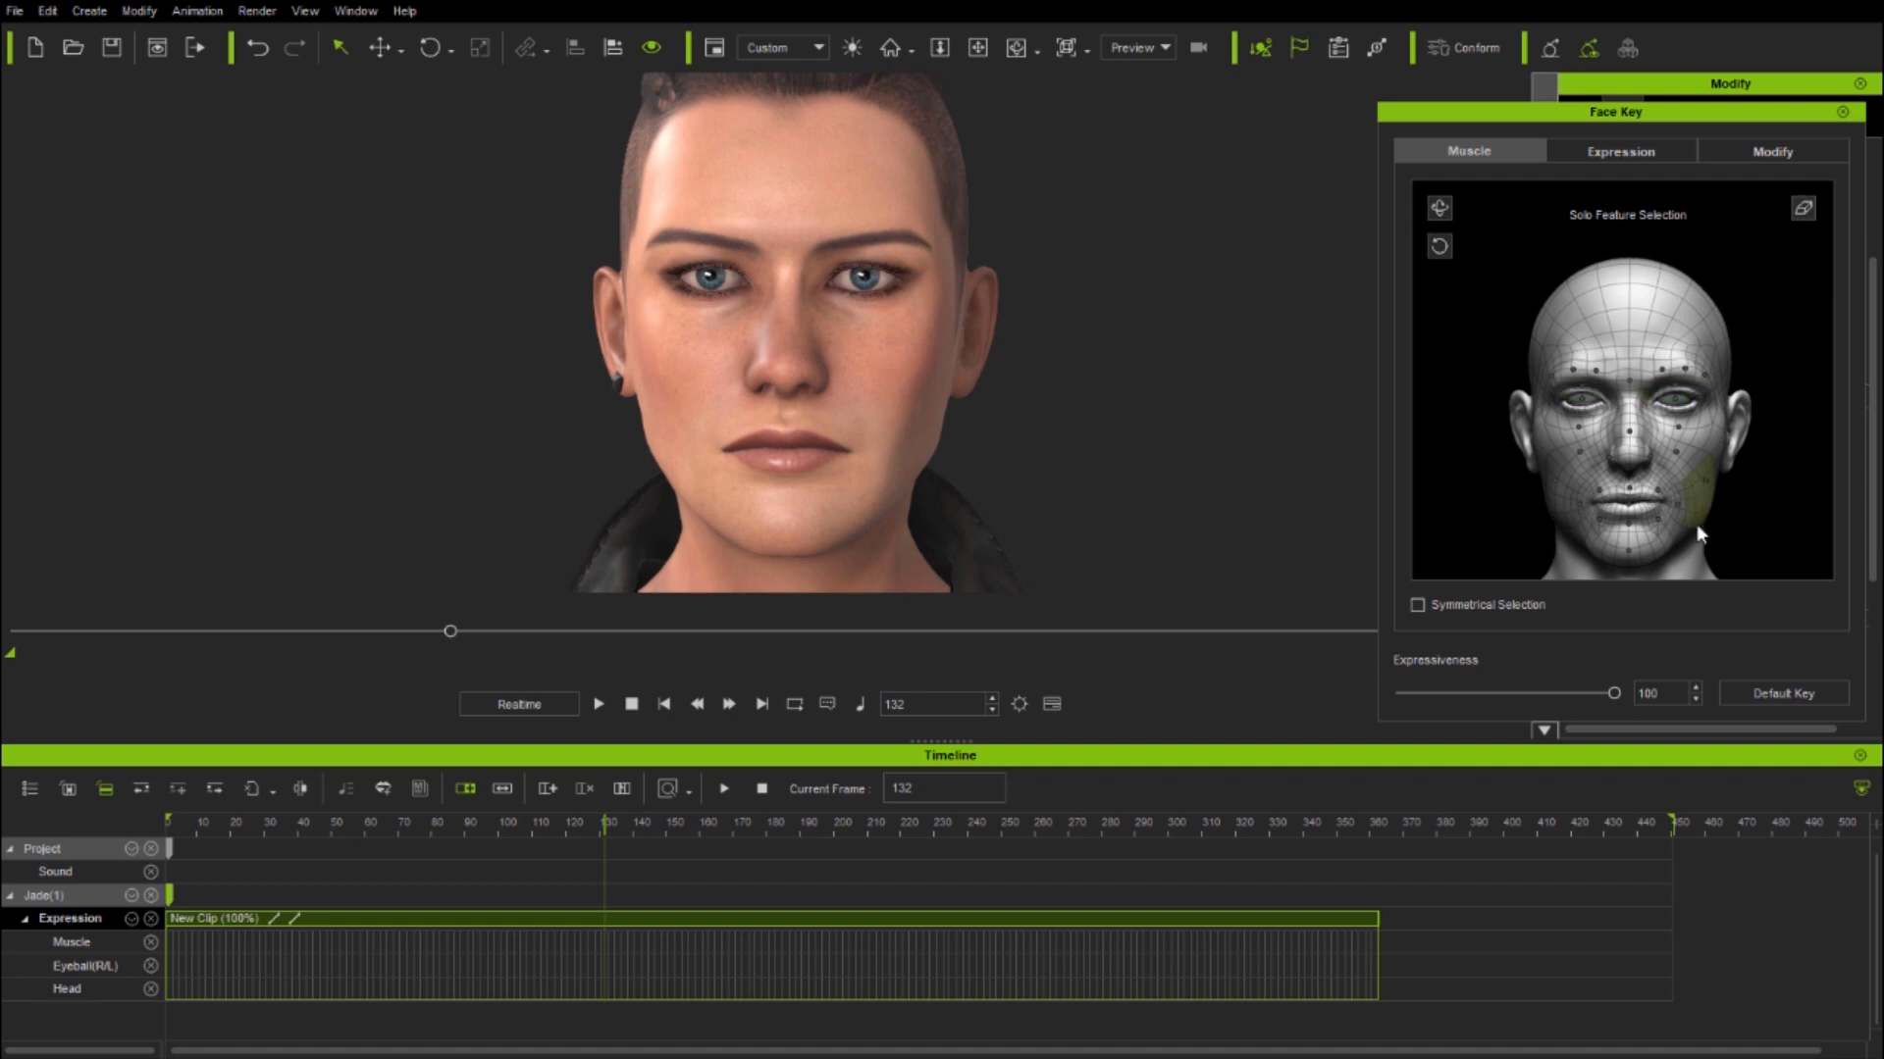
{"action": "left_click_drag", "start_coordinate": [1799, 478], "coordinate": [1774, 638]}
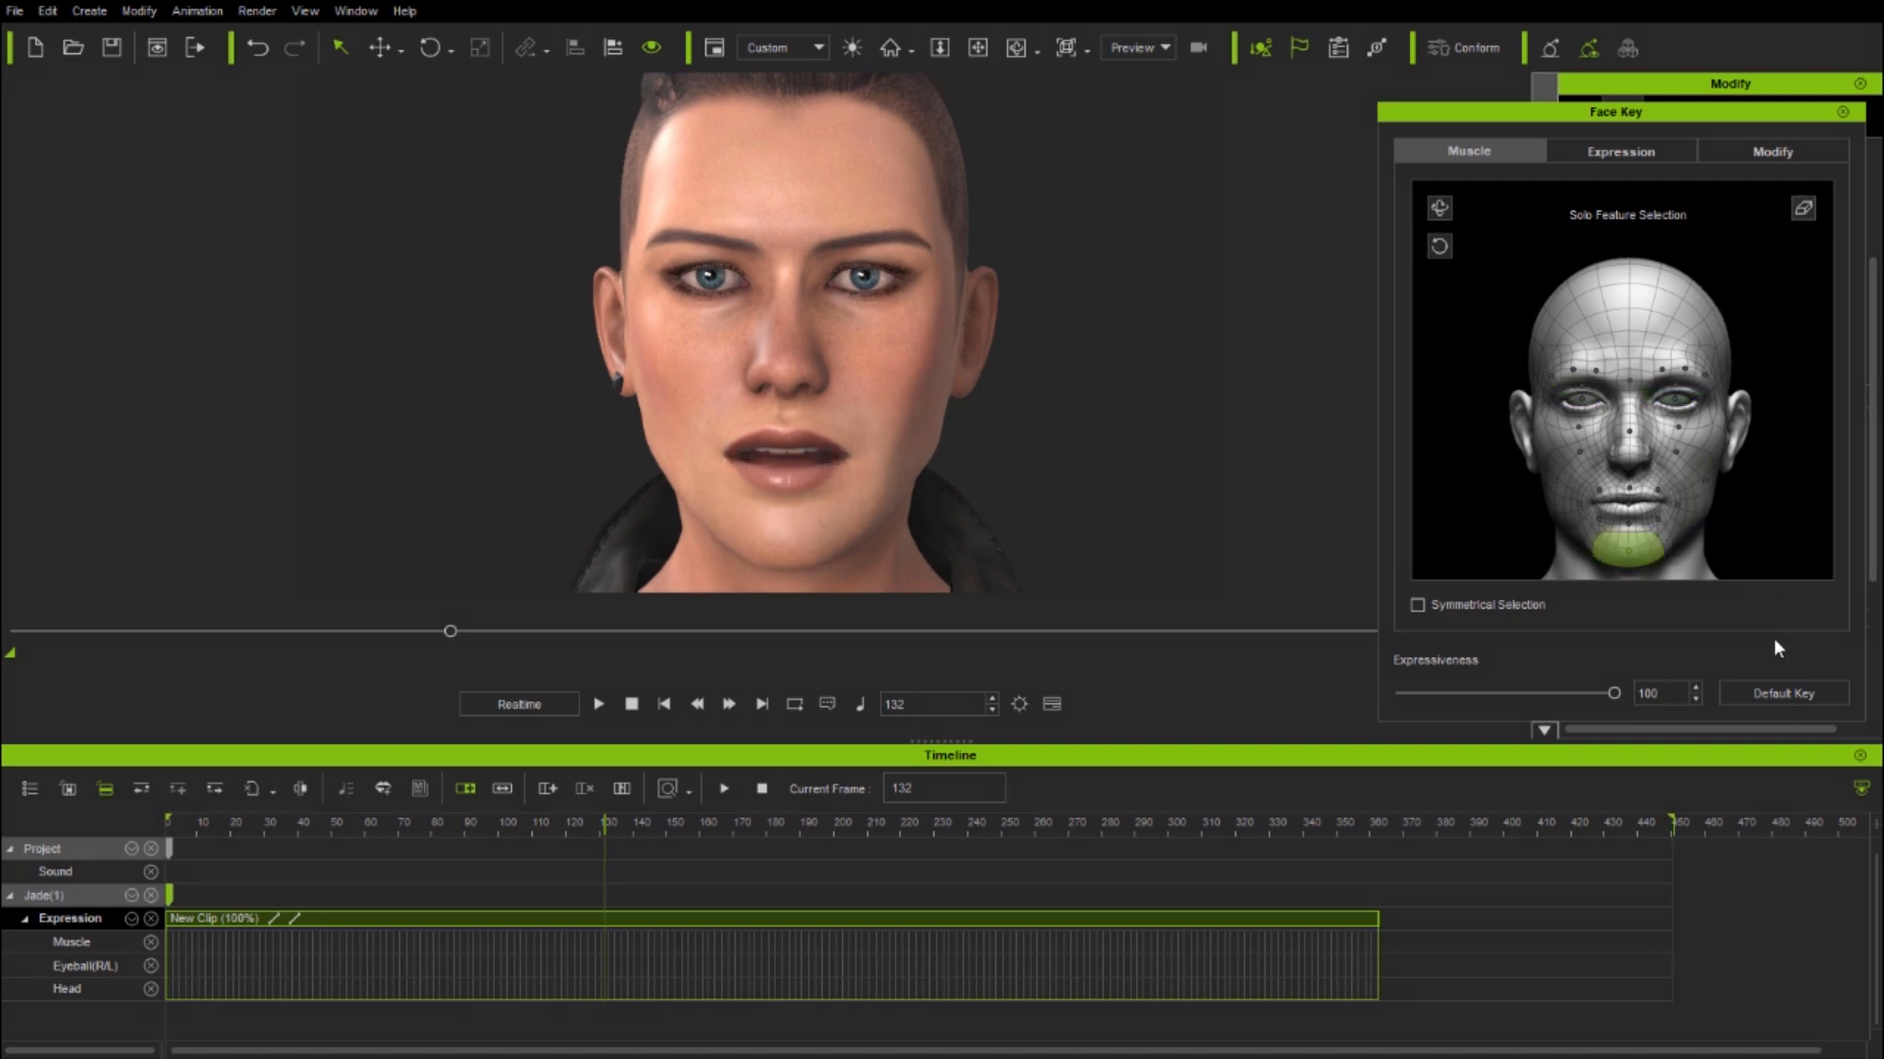
{"action": "left_click_drag", "start_coordinate": [604, 820], "coordinate": [813, 838]}
{"action": "left_click_drag", "start_coordinate": [1781, 533], "coordinate": [1785, 361]}
{"action": "left_click_drag", "start_coordinate": [809, 824], "coordinate": [302, 885]}
{"action": "left_click_drag", "start_coordinate": [1750, 555], "coordinate": [1787, 380]}
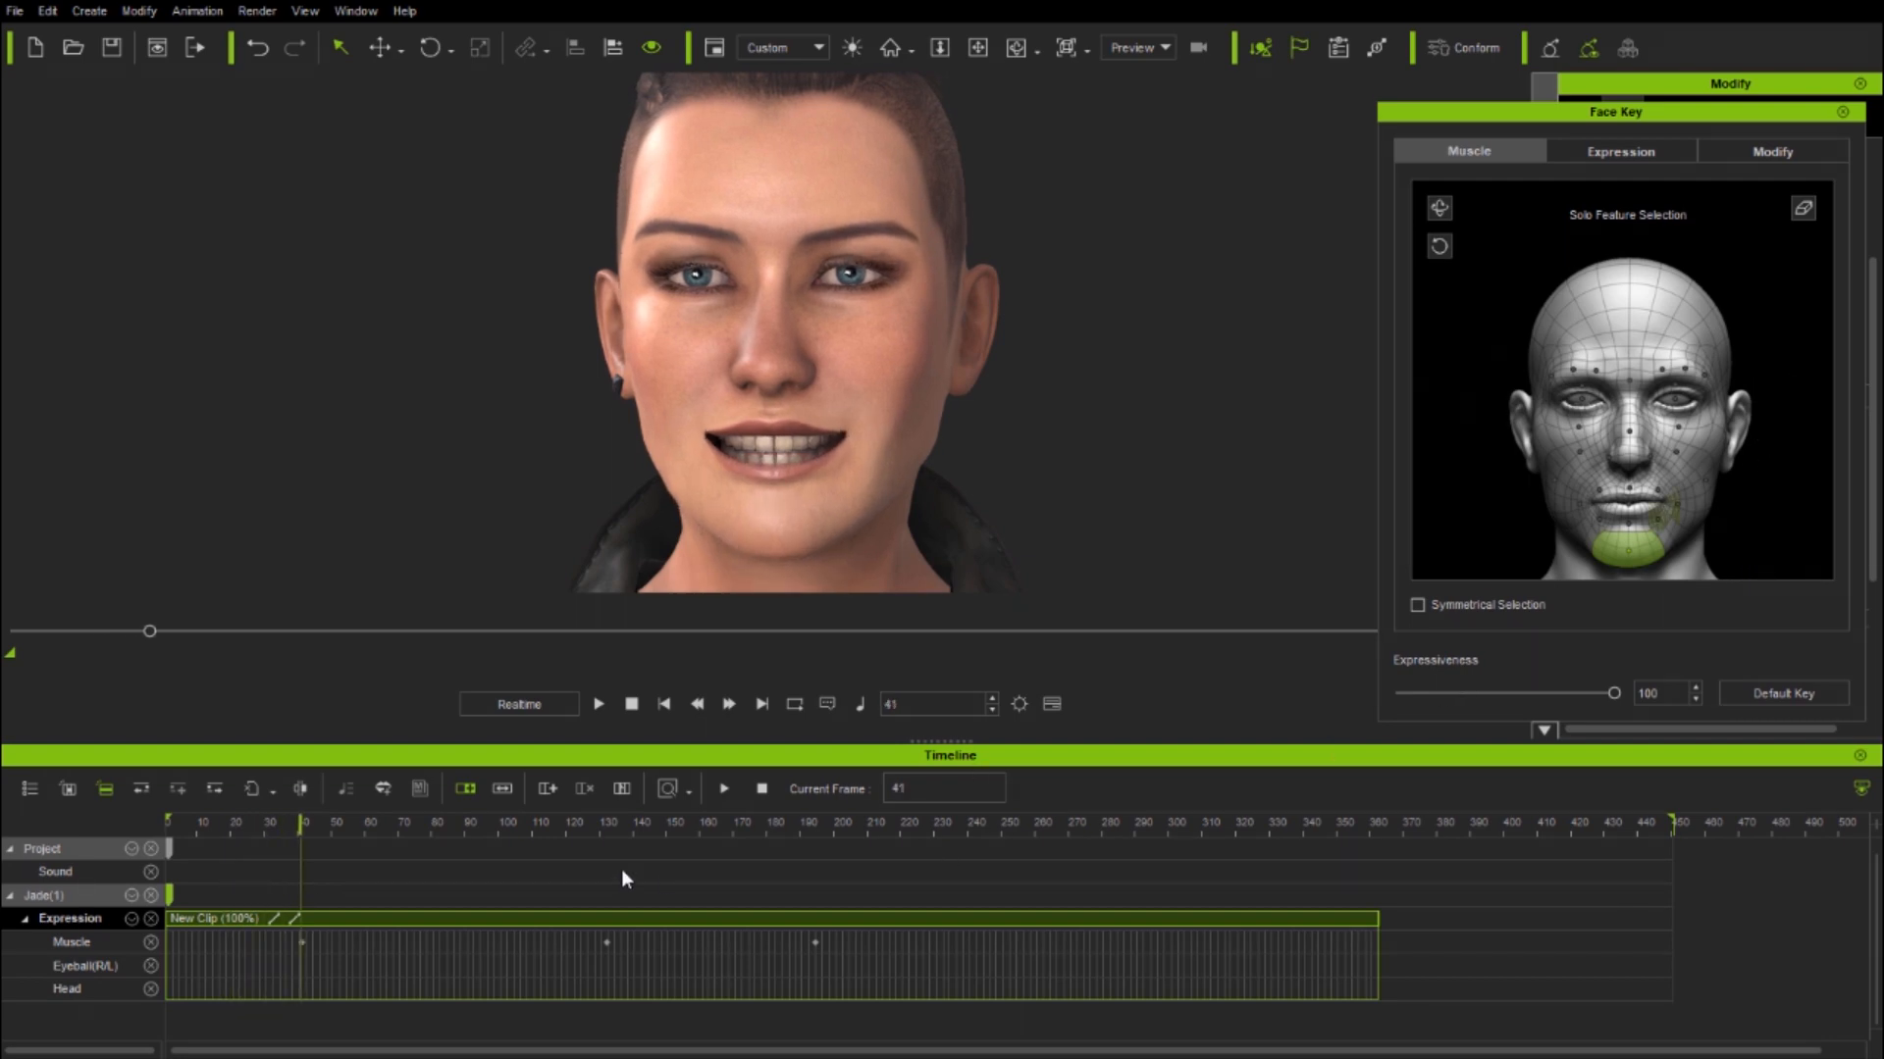
- Add default keys to the flattened clip at frames 257, 282 and about 303, and scrub to frame 339
{"action": "left_click_drag", "start_coordinate": [309, 821], "coordinate": [1030, 853]}
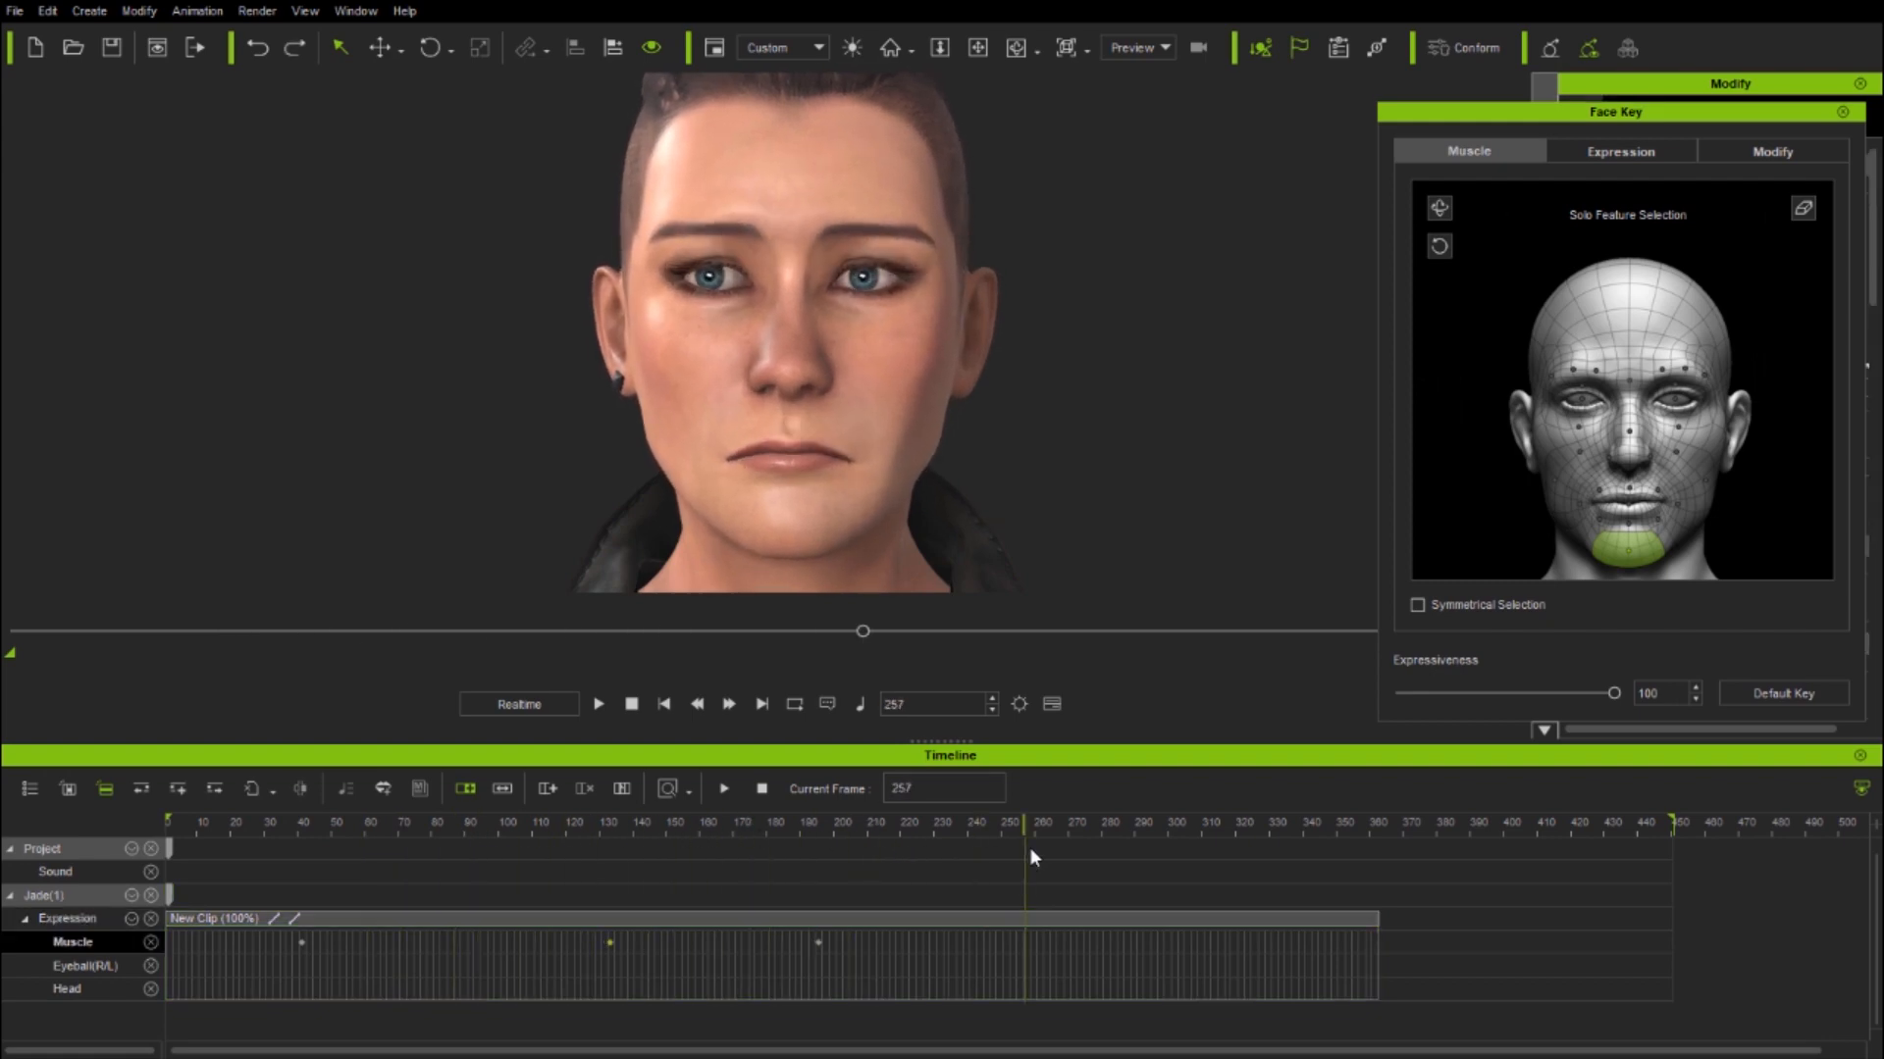
{"action": "left_click", "coordinate": [1770, 694]}
{"action": "left_click", "coordinate": [1073, 822]}
{"action": "left_click", "coordinate": [1108, 826]}
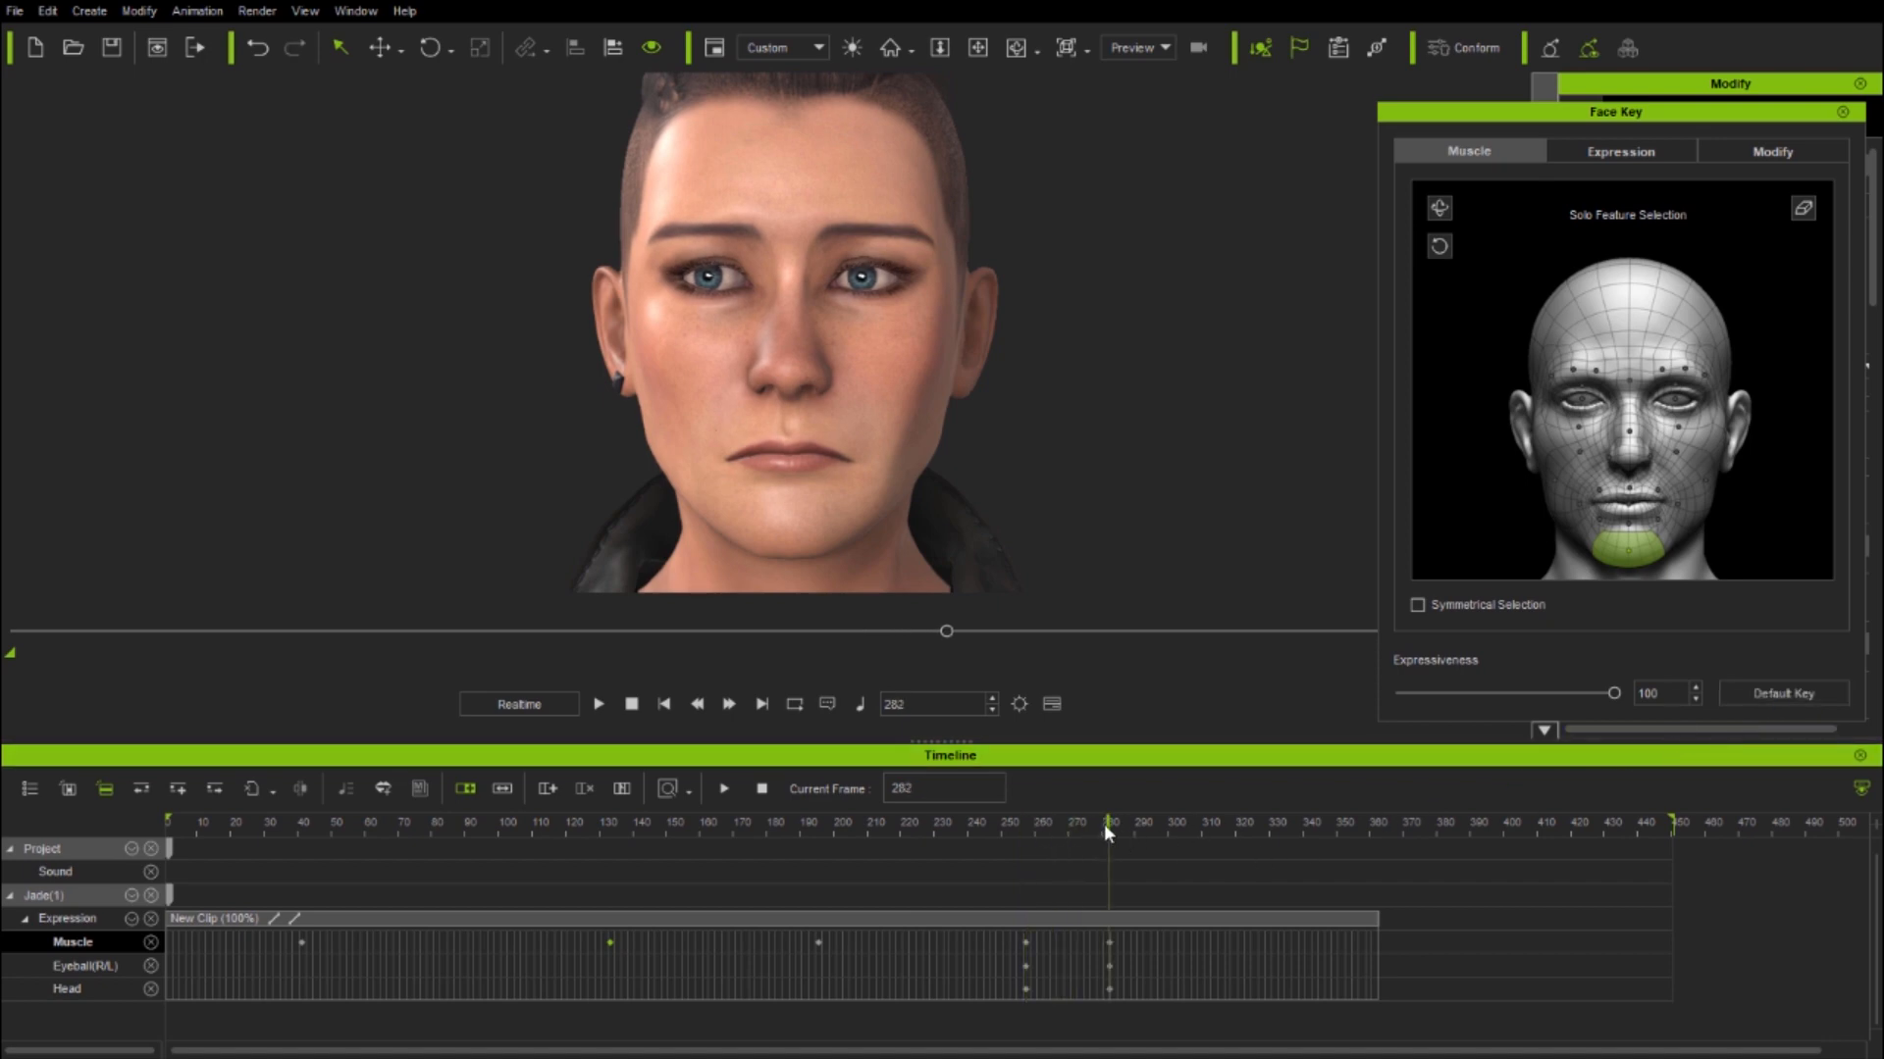
{"action": "left_click_drag", "start_coordinate": [1105, 822], "coordinate": [1177, 824]}
{"action": "left_click", "coordinate": [1781, 694]}
{"action": "left_click_drag", "start_coordinate": [1181, 824], "coordinate": [1299, 828]}
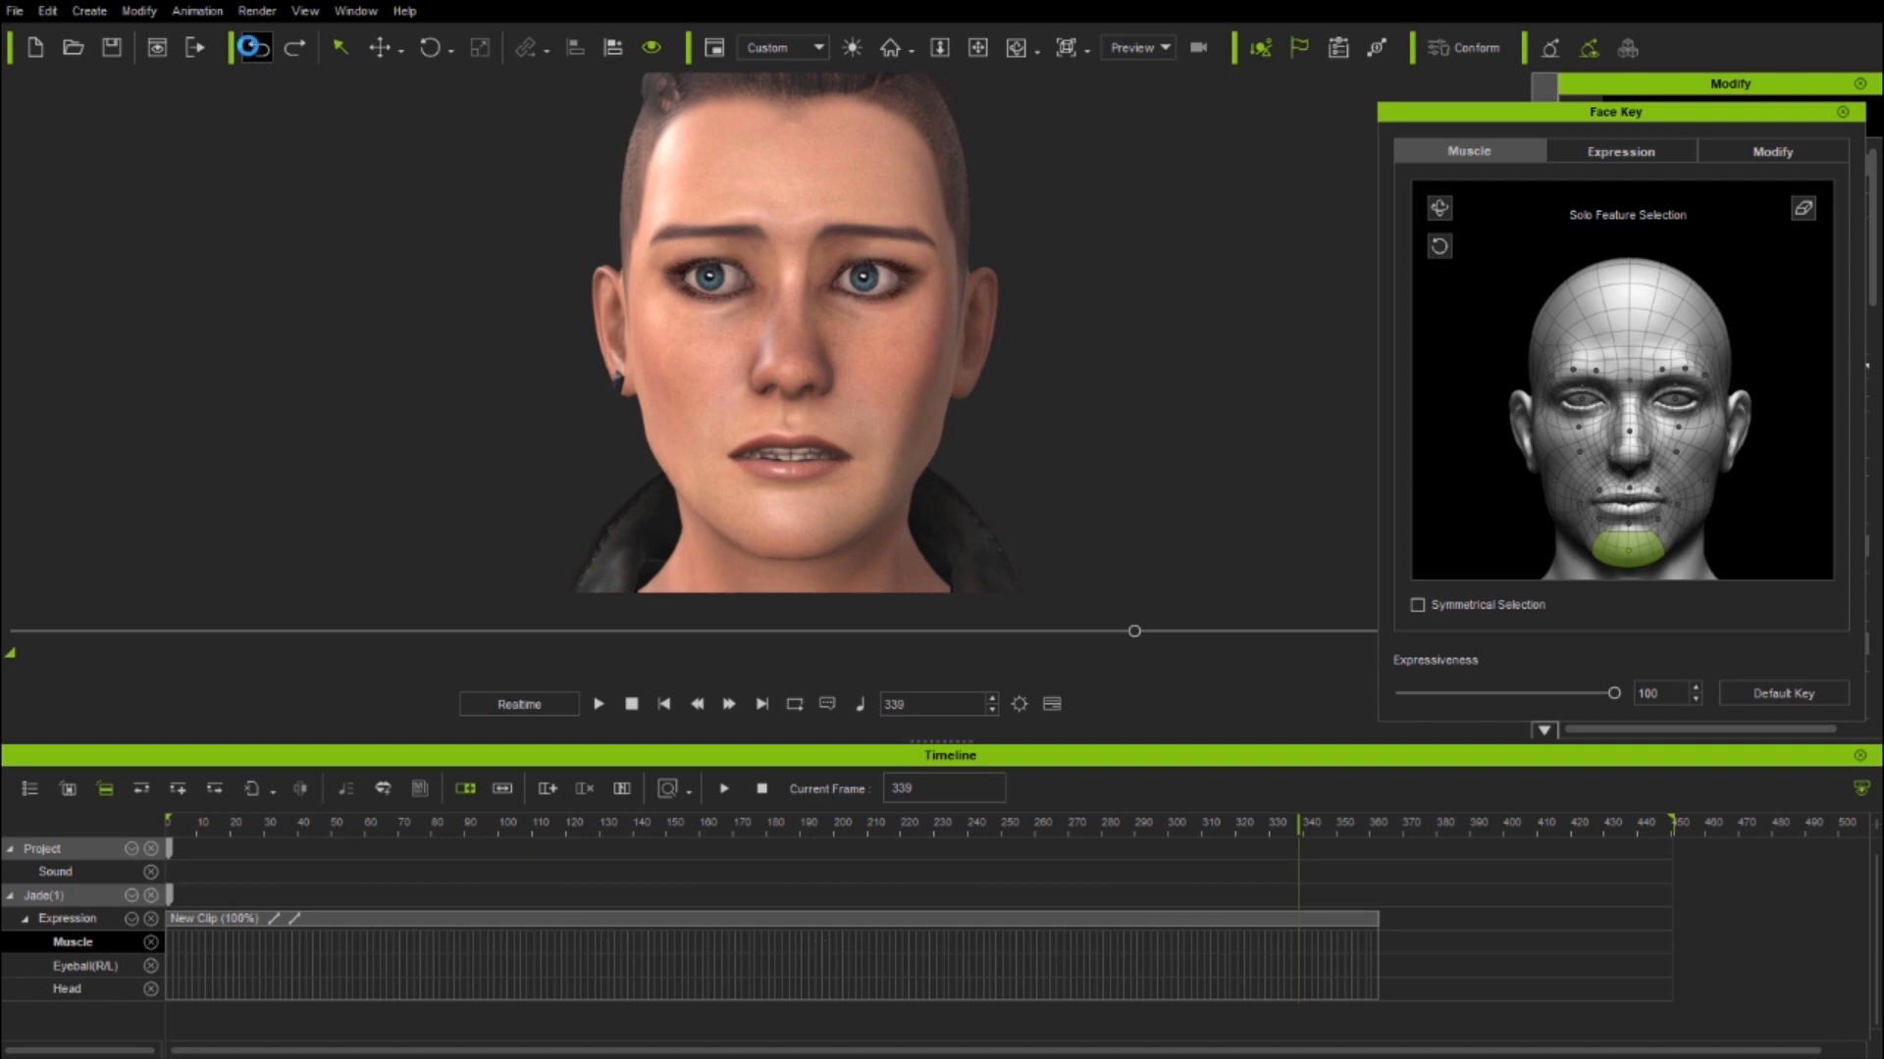
- Sample the restored, unflattened expression clip so every frame receives keys
{"action": "left_click", "coordinate": [1045, 920]}
{"action": "right_click", "coordinate": [1045, 919]}
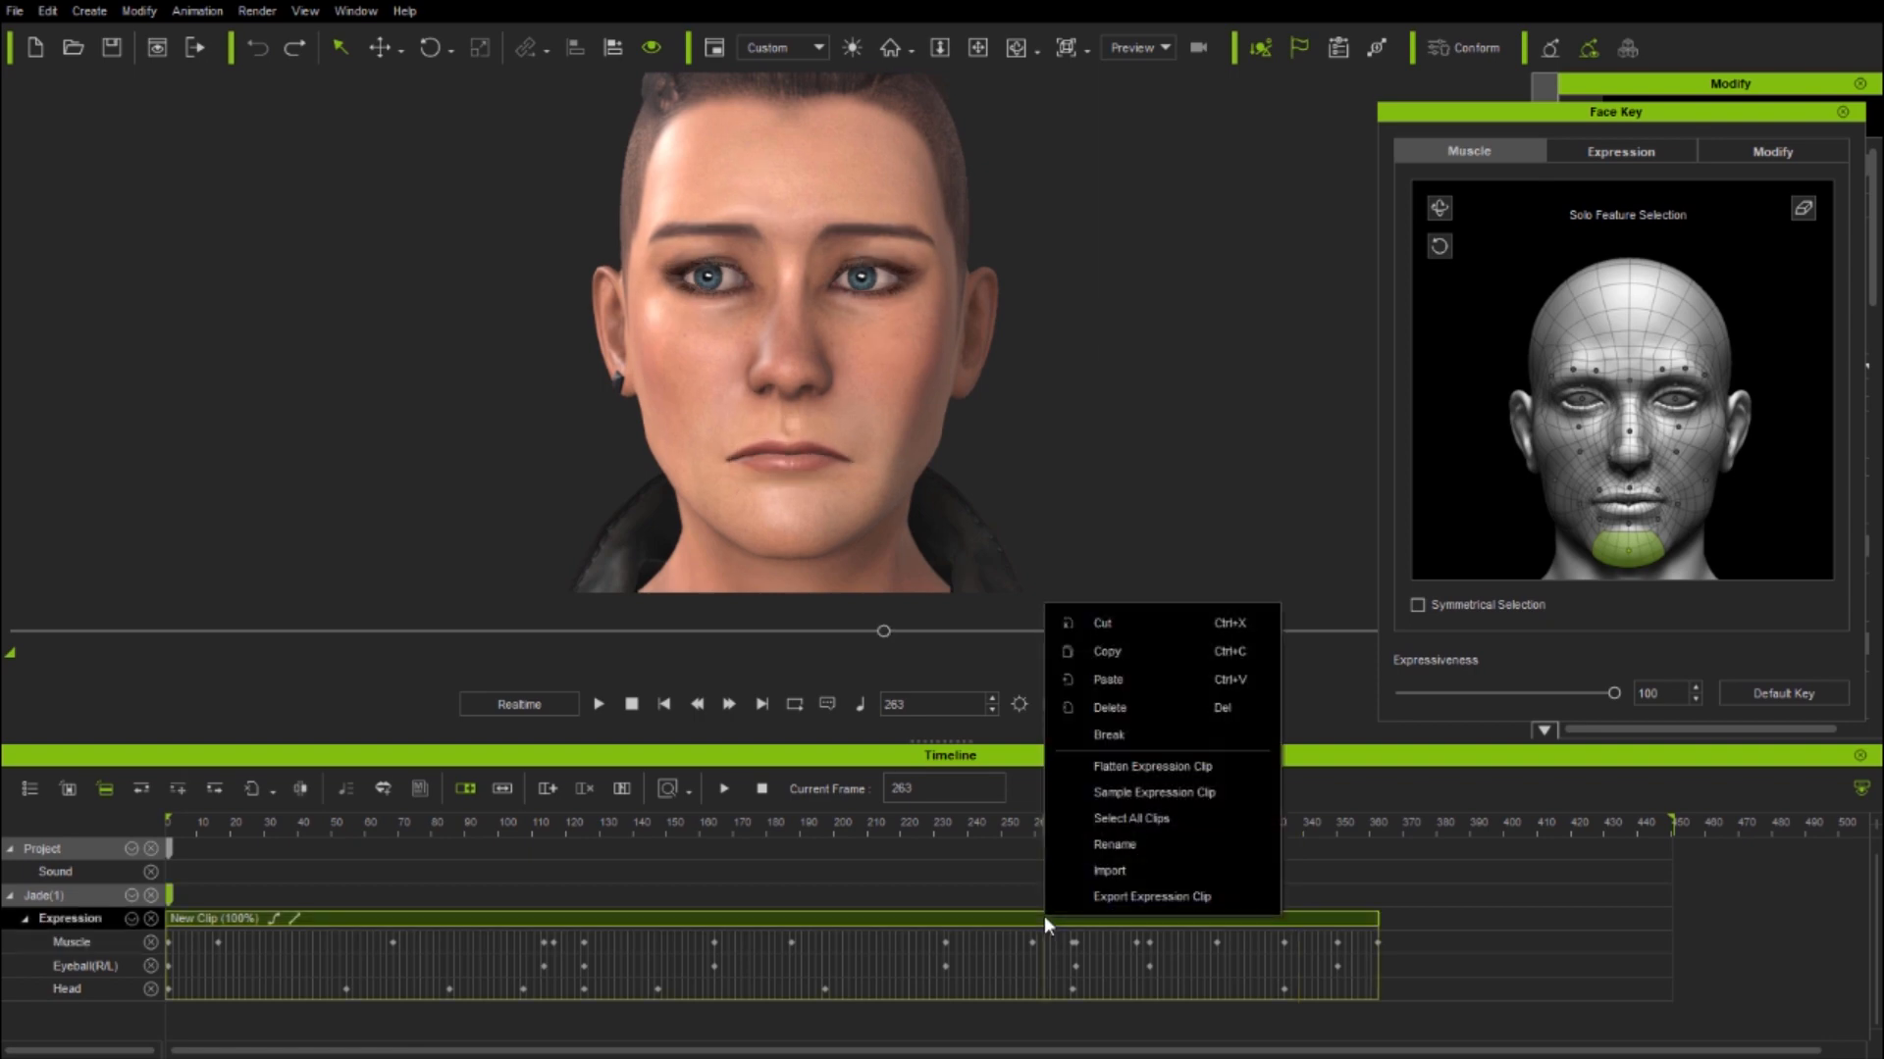
{"action": "left_click", "coordinate": [1150, 793]}
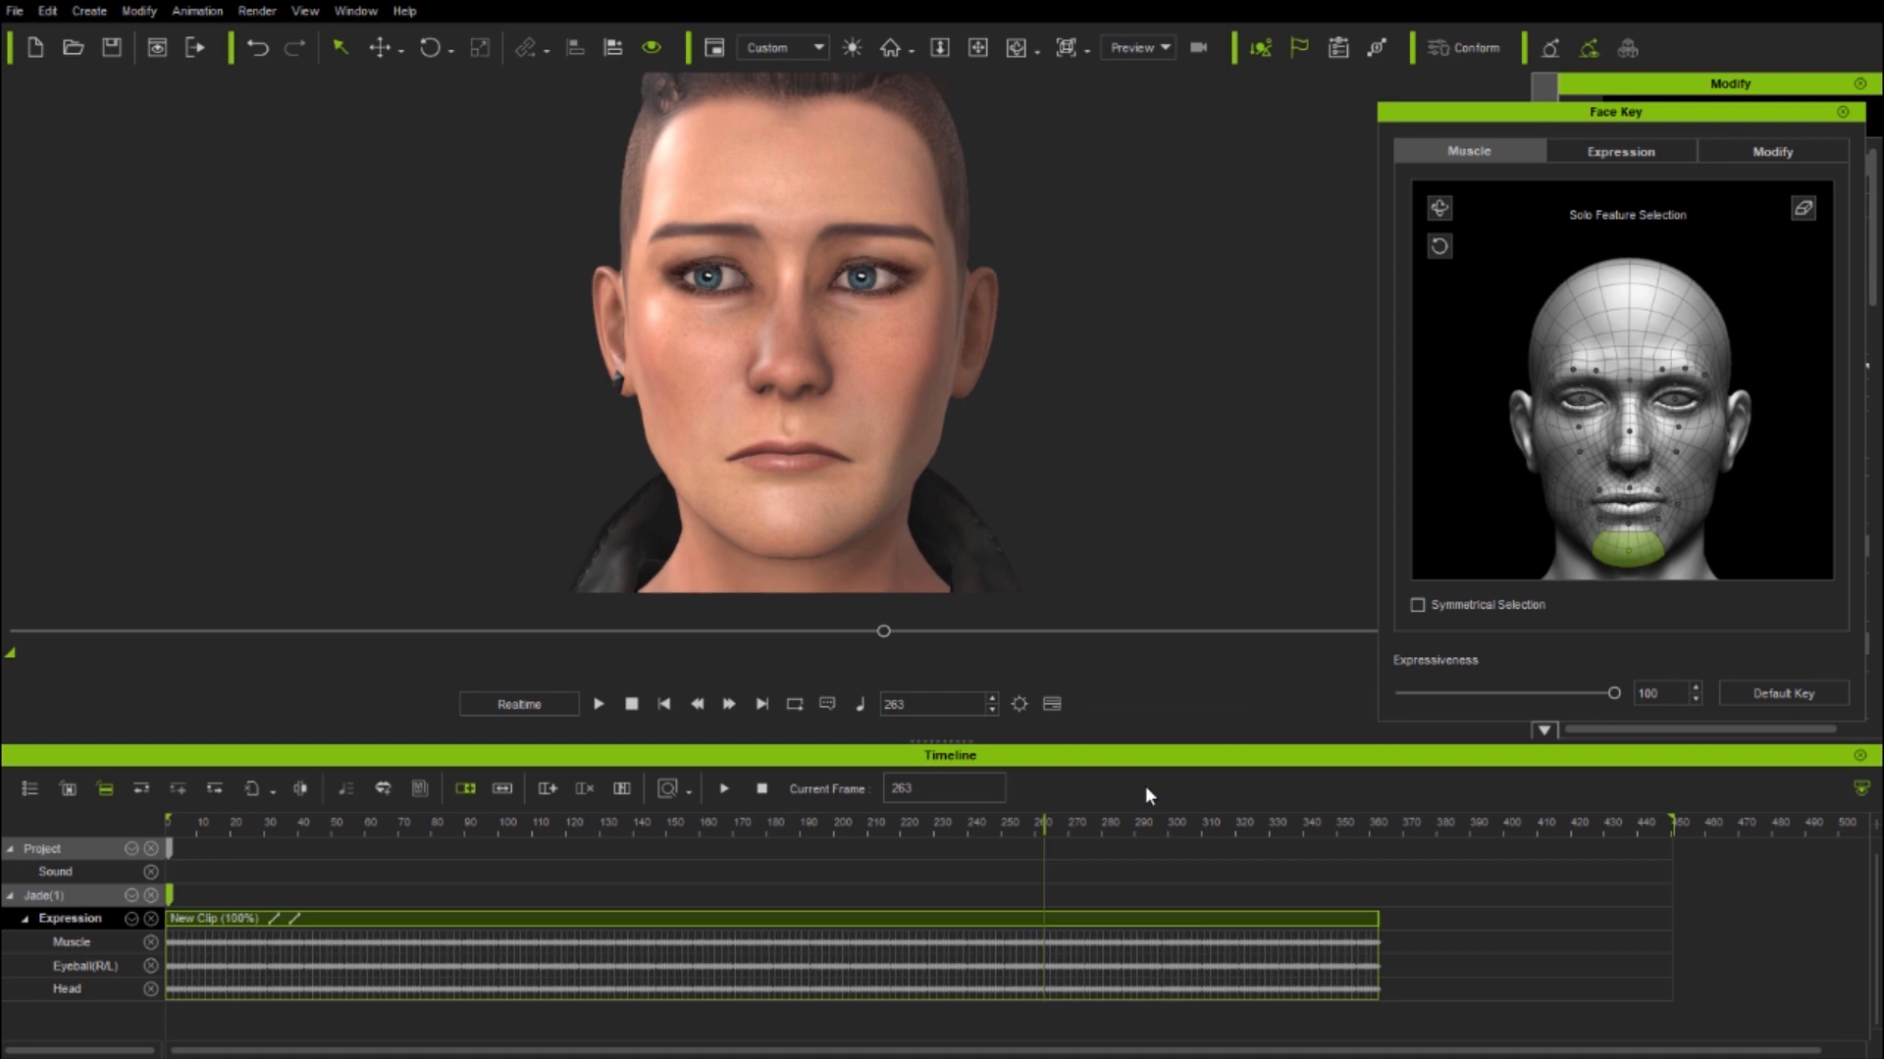
- Examine the sampled keys at the timeline's actual size and fit the timeline back to the window
{"action": "left_click_drag", "start_coordinate": [1044, 827], "coordinate": [128, 851]}
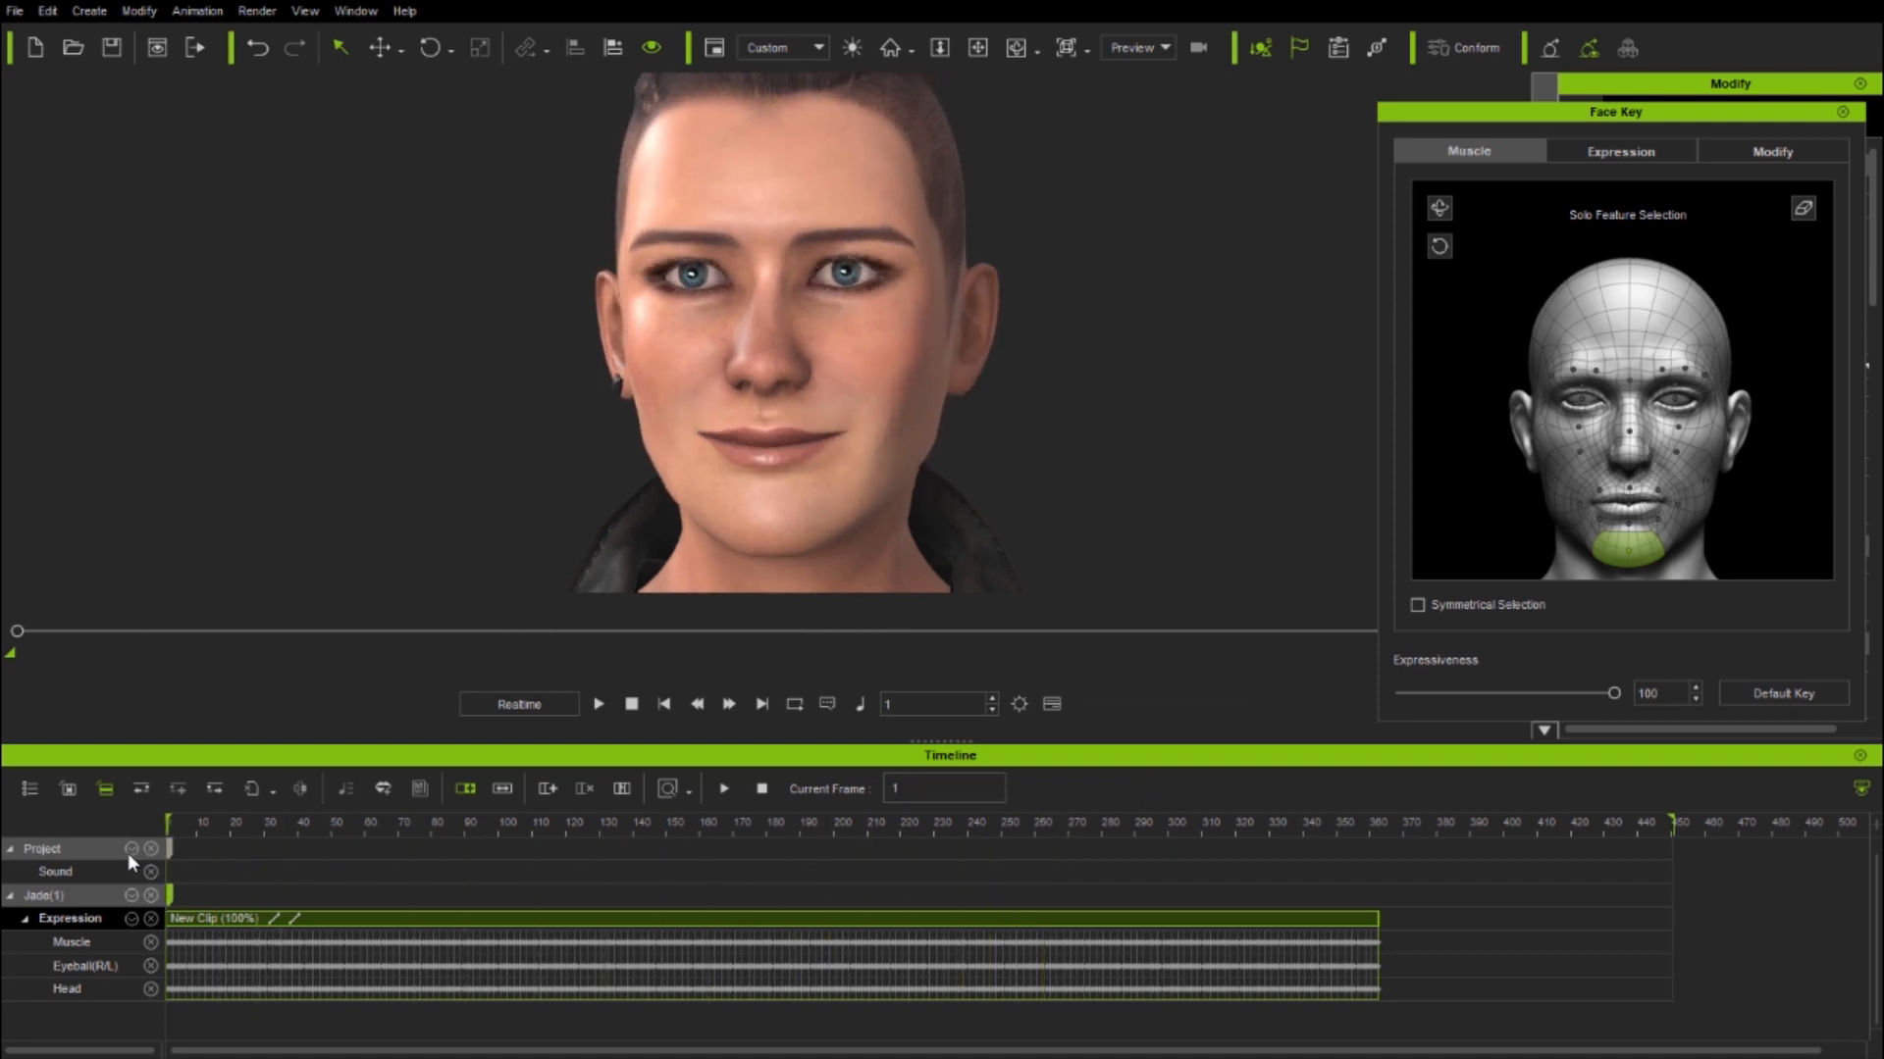
{"action": "left_click", "coordinate": [687, 790]}
{"action": "left_click", "coordinate": [730, 909]}
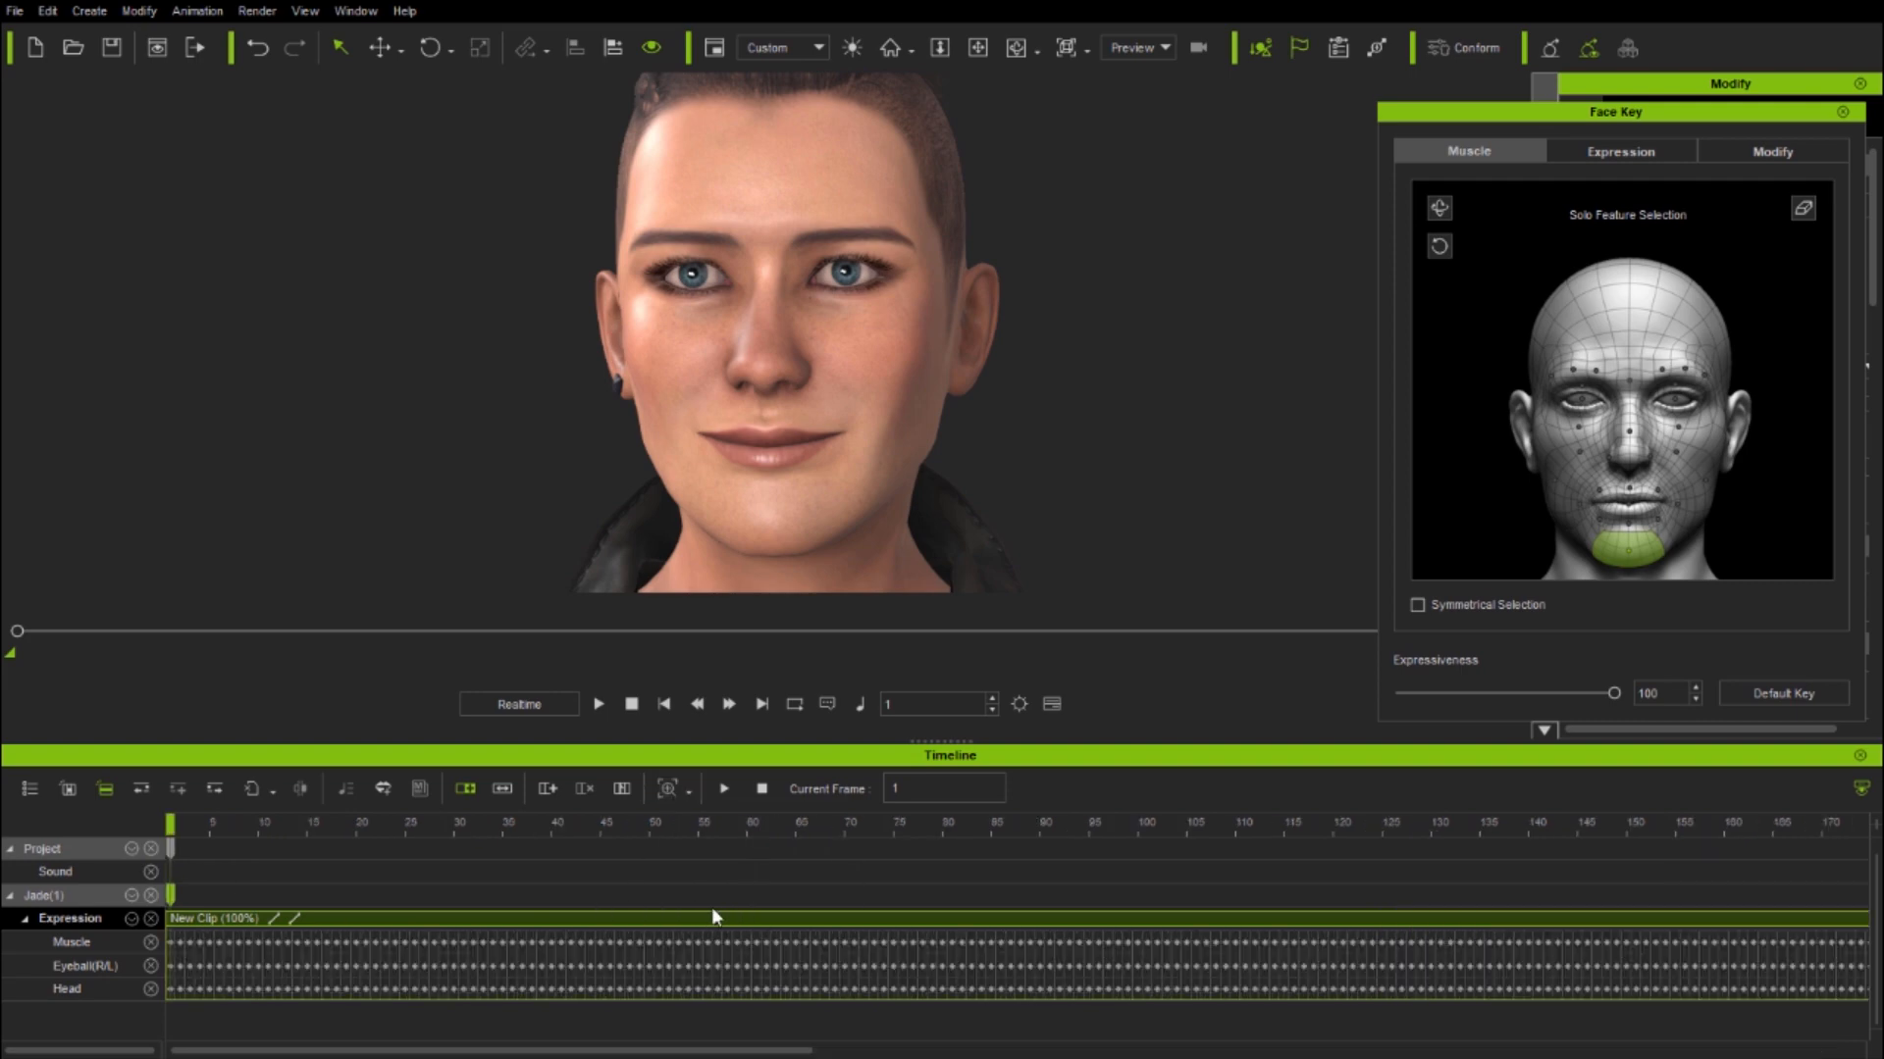
{"action": "left_click_drag", "start_coordinate": [234, 827], "coordinate": [116, 873]}
{"action": "left_click", "coordinate": [686, 787]}
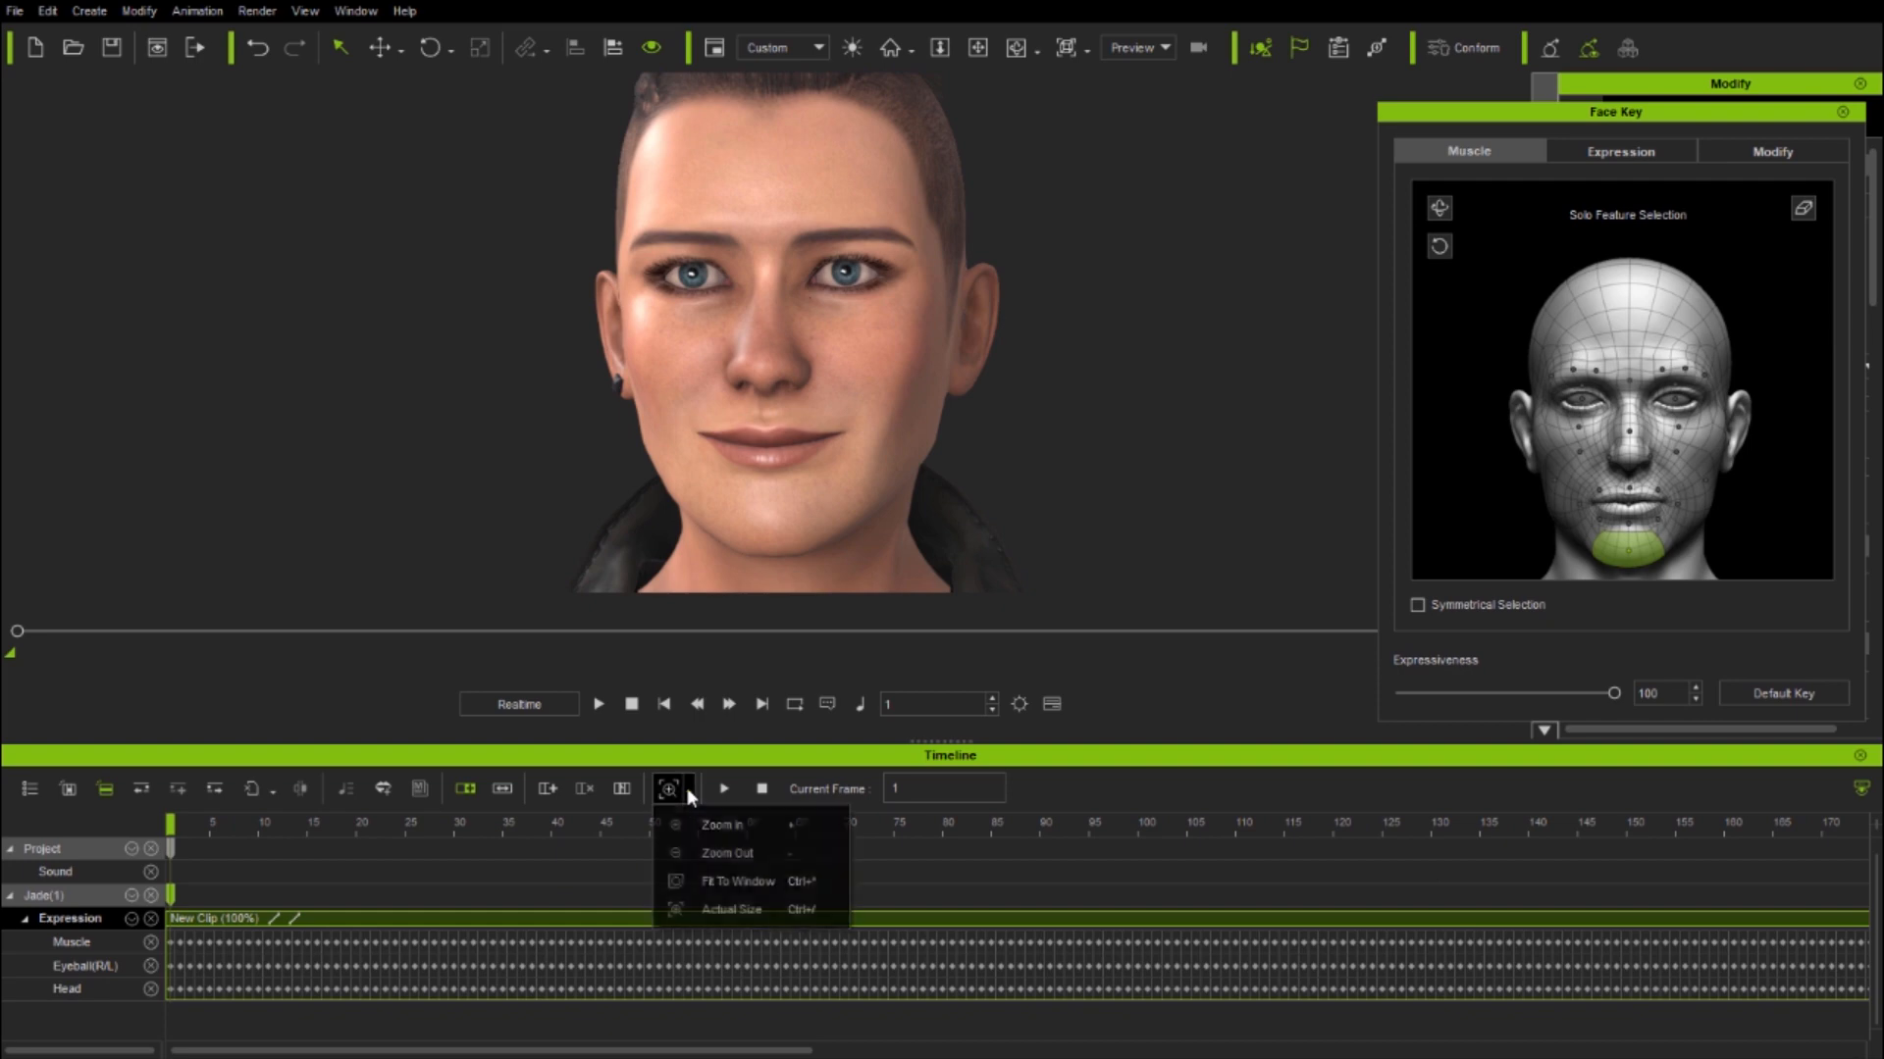
{"action": "left_click", "coordinate": [709, 883]}
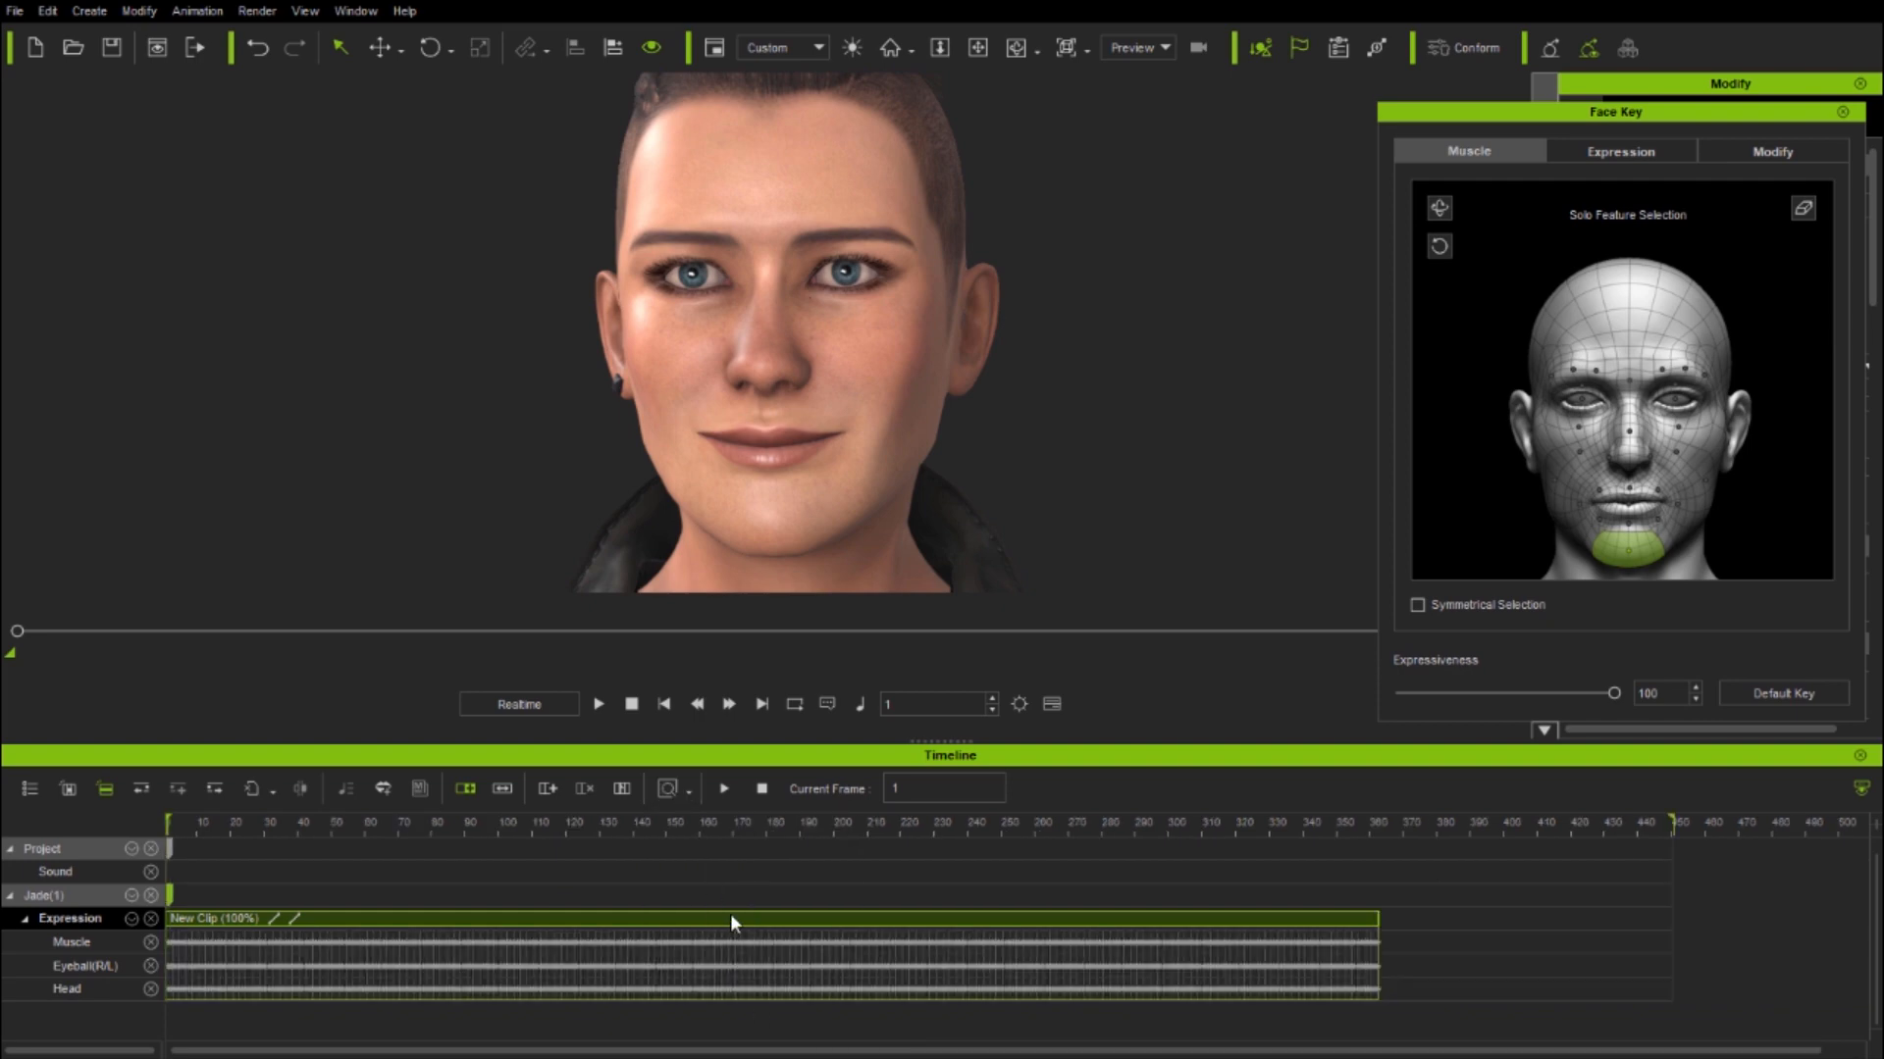
- Alternate between flattening and sampling the expression clip, and undo the changes back to the original individual keys
{"action": "right_click", "coordinate": [731, 919]}
{"action": "left_click", "coordinate": [834, 773]}
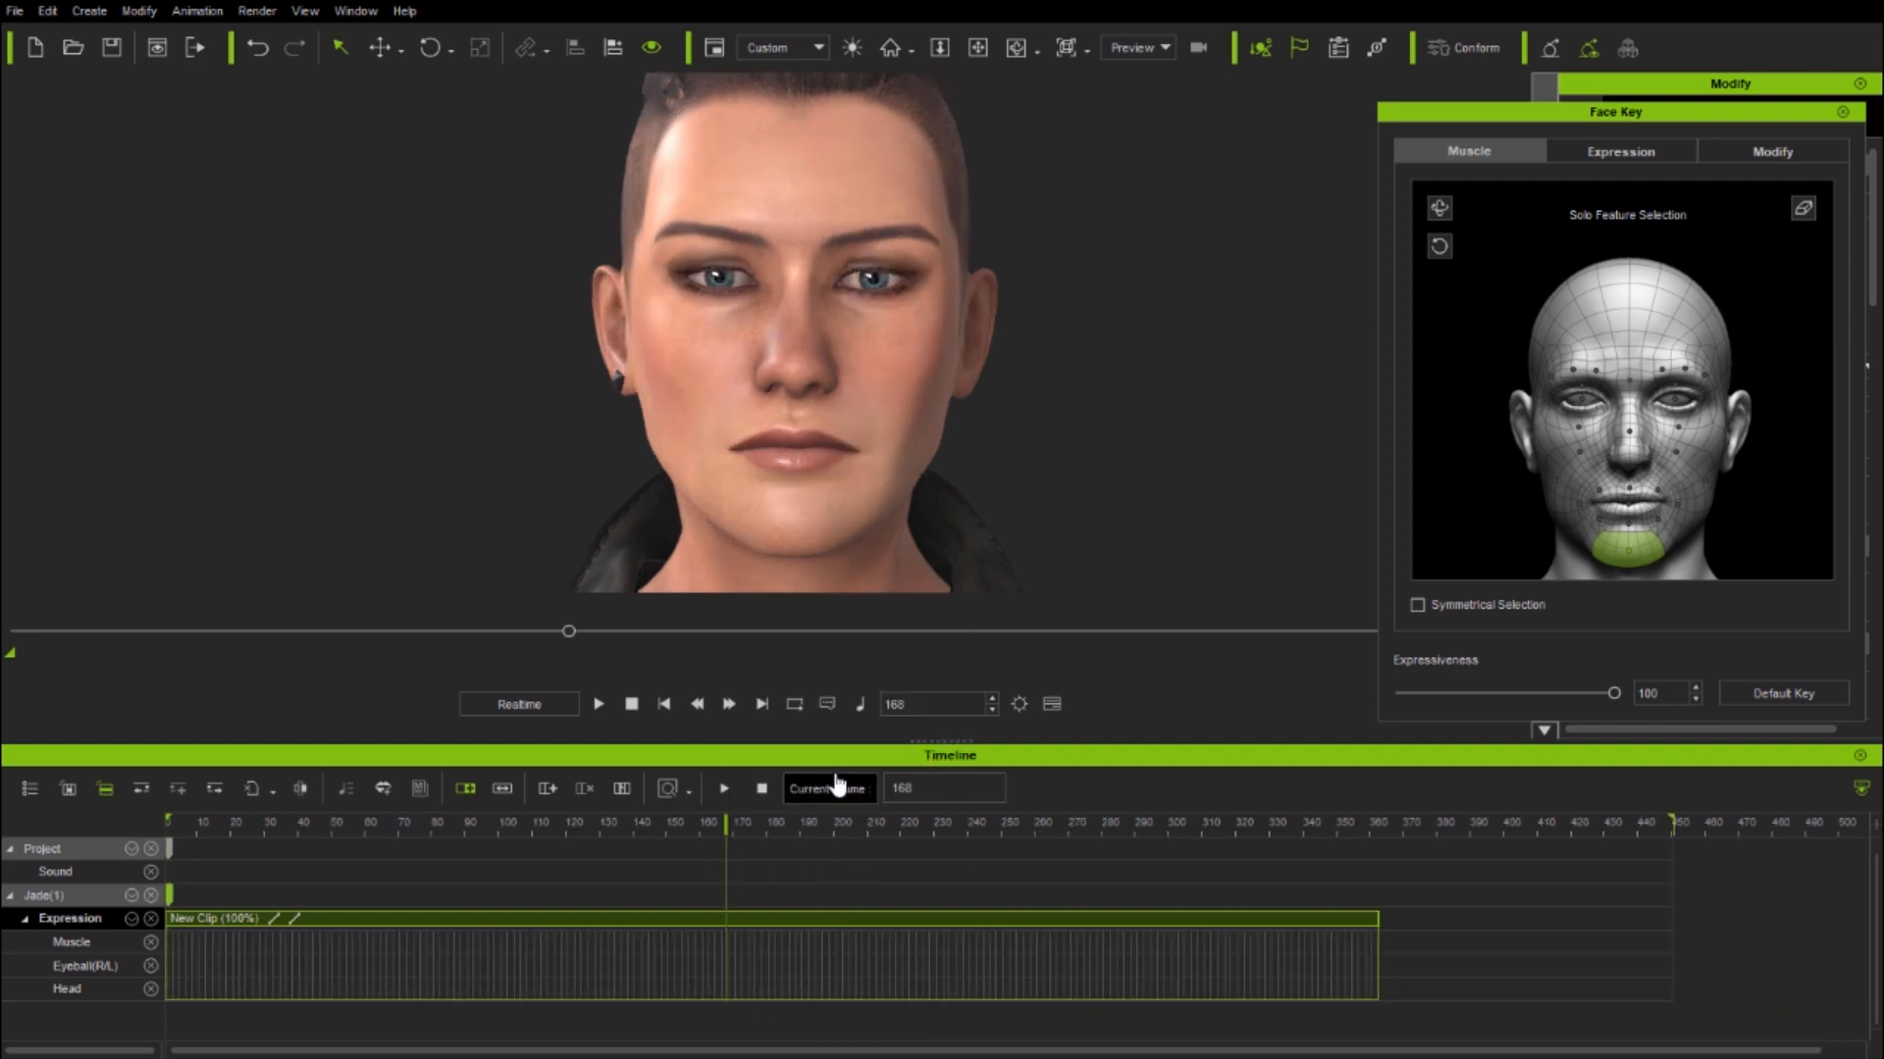
{"action": "right_click", "coordinate": [727, 921]}
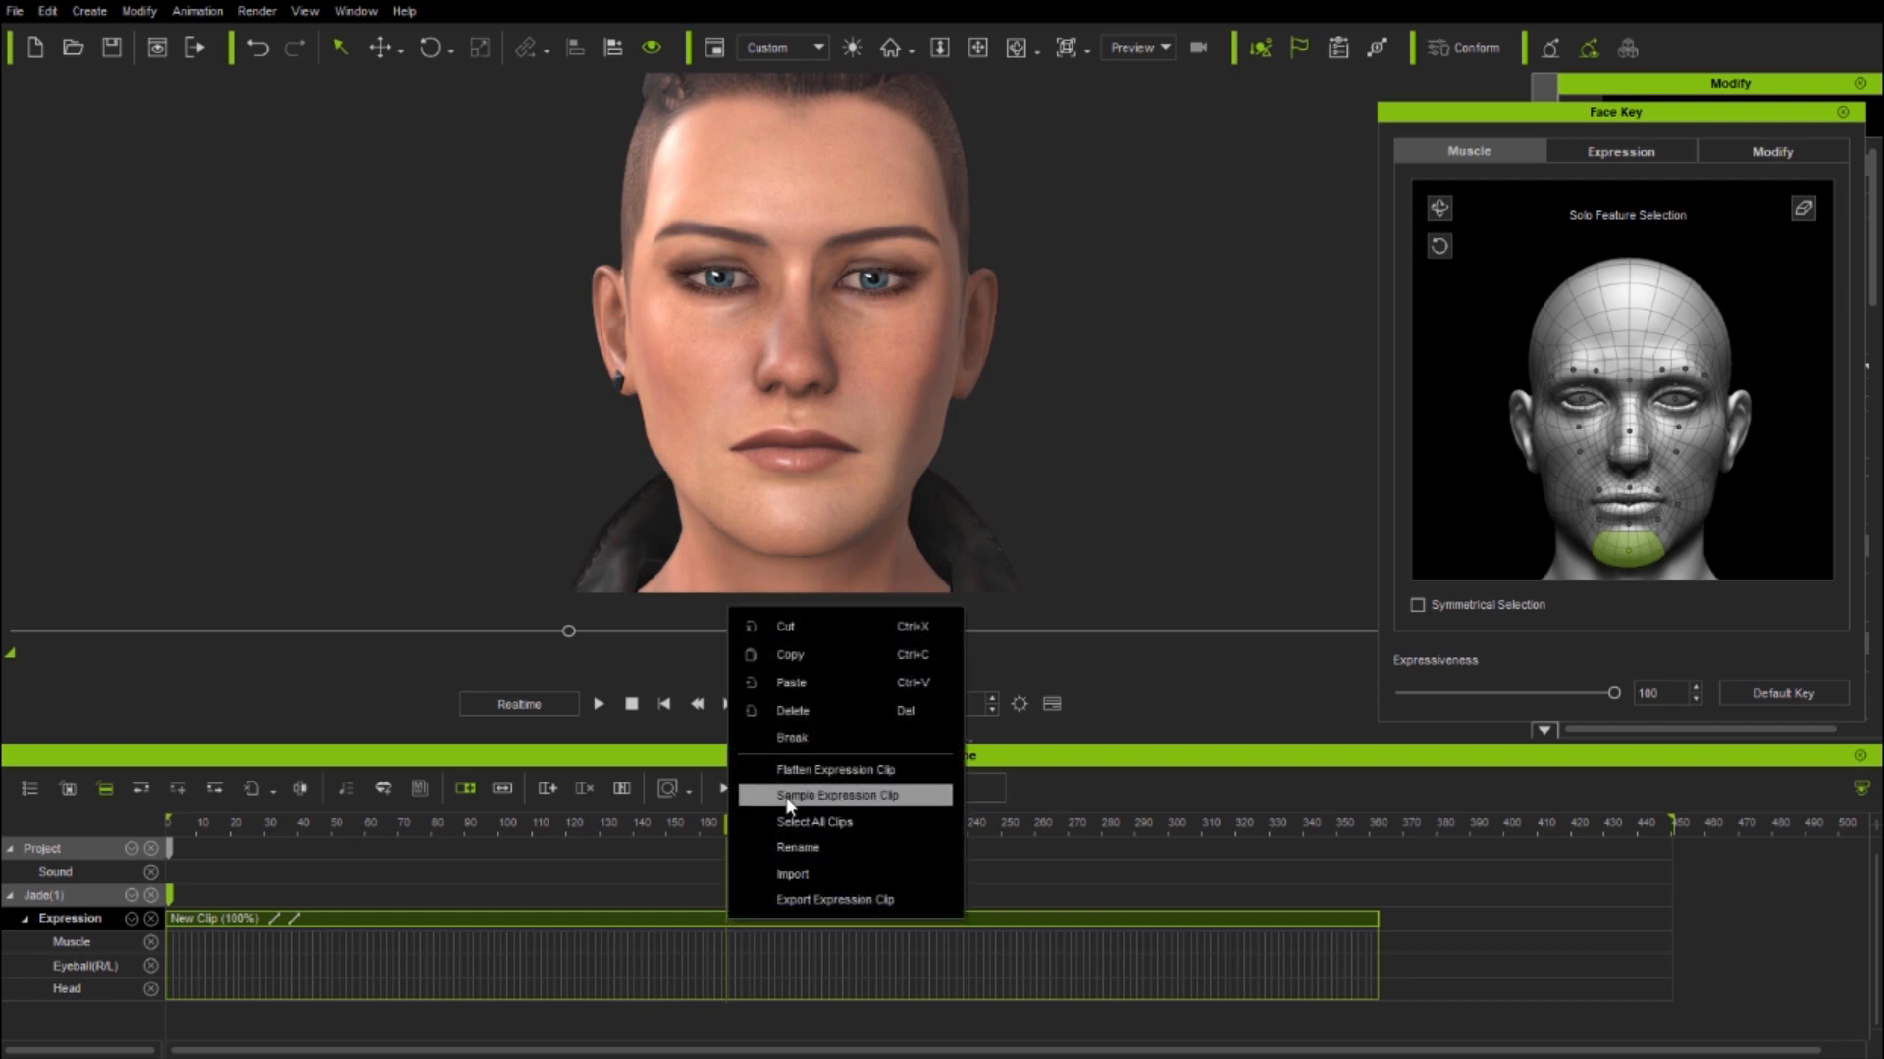
{"action": "left_click", "coordinate": [787, 797]}
{"action": "right_click", "coordinate": [726, 922]}
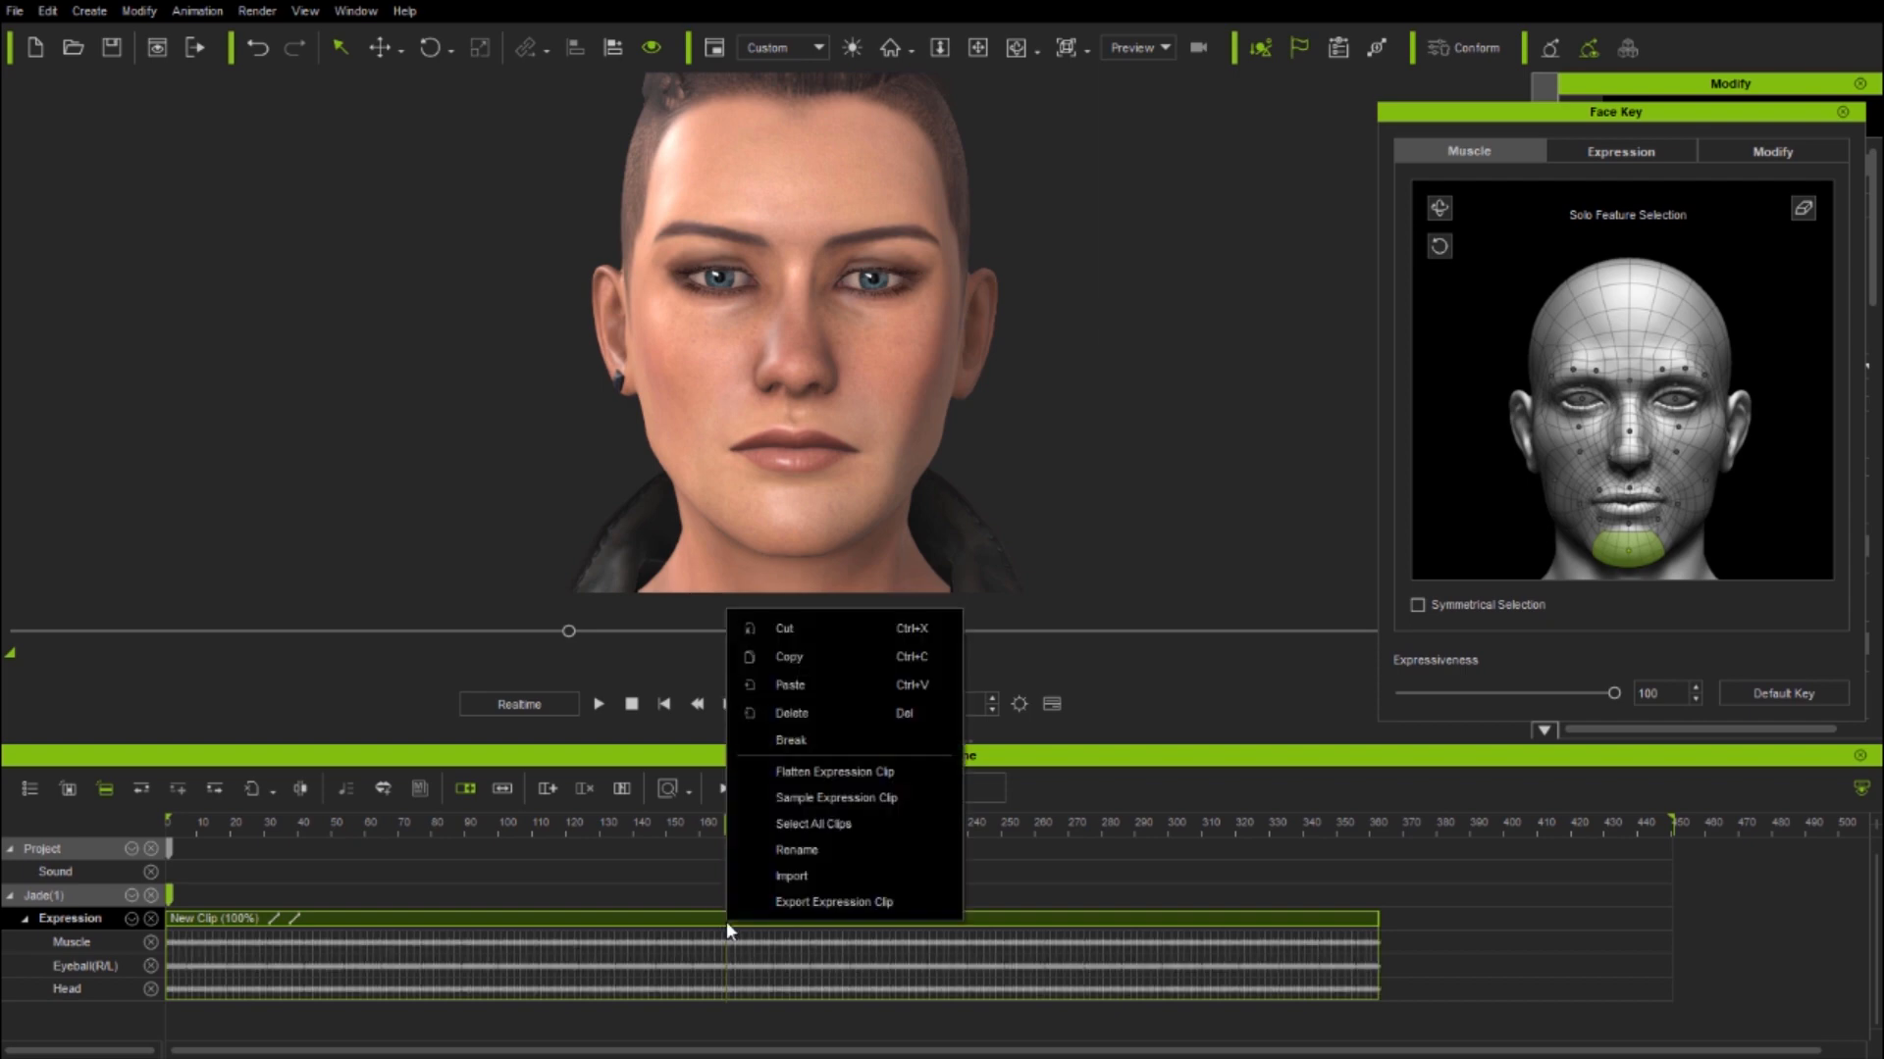
{"action": "left_click", "coordinate": [791, 775]}
{"action": "right_click", "coordinate": [722, 915]}
{"action": "left_click", "coordinate": [793, 792]}
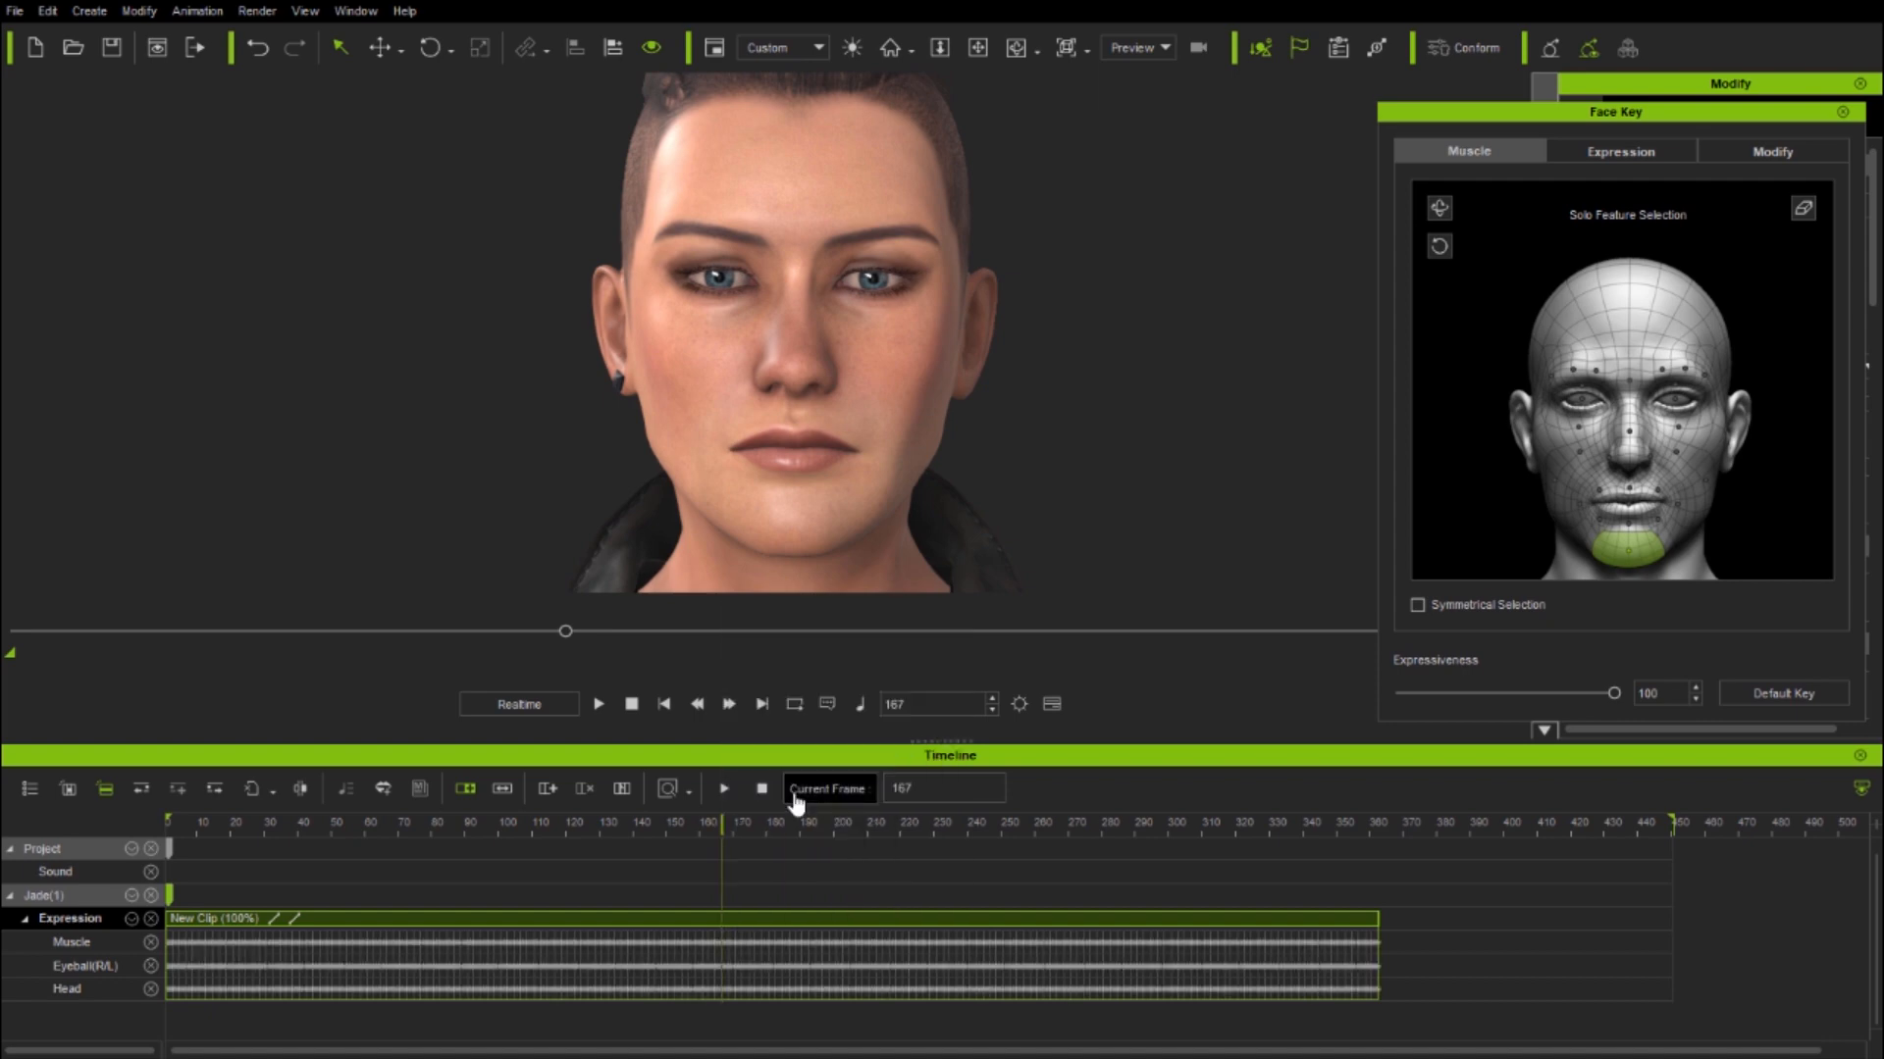
{"action": "left_click", "coordinate": [258, 49]}
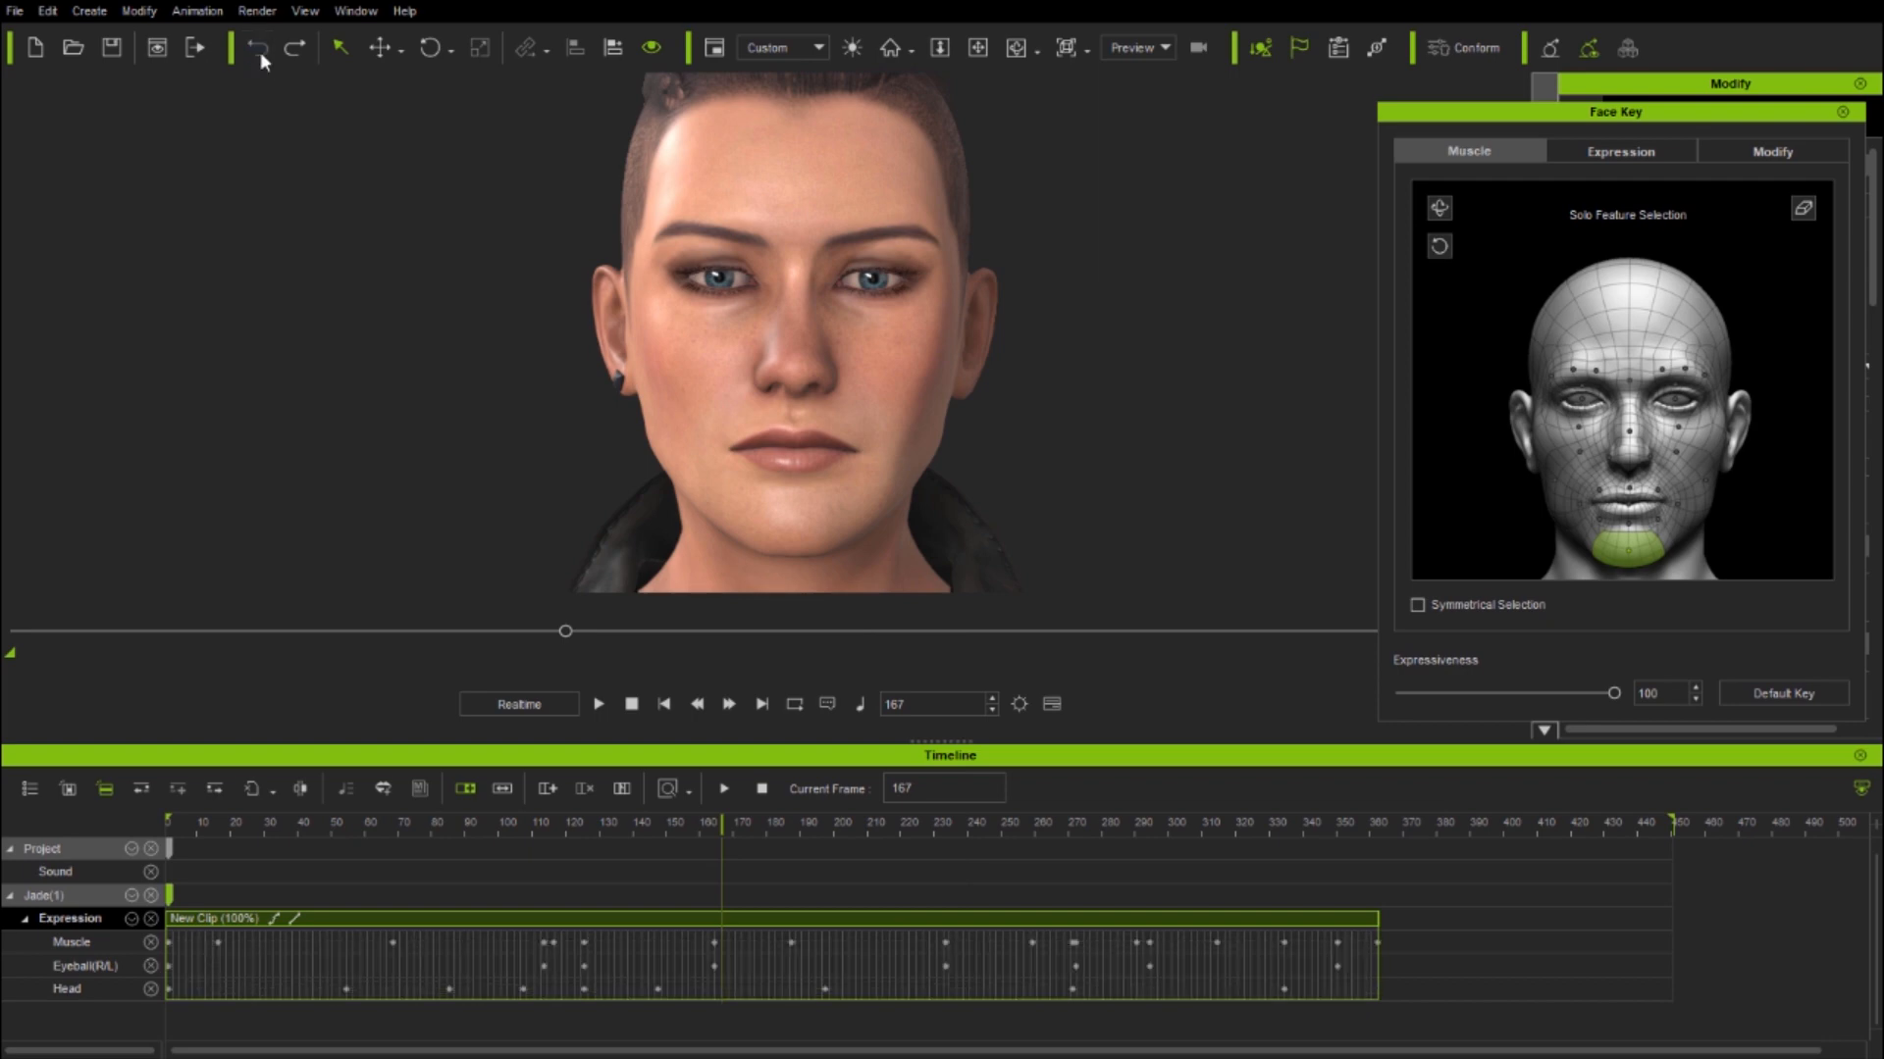
- Break the expression clip at frames 121 and 244 to split it into three clips
{"action": "left_click_drag", "start_coordinate": [720, 824], "coordinate": [571, 863]}
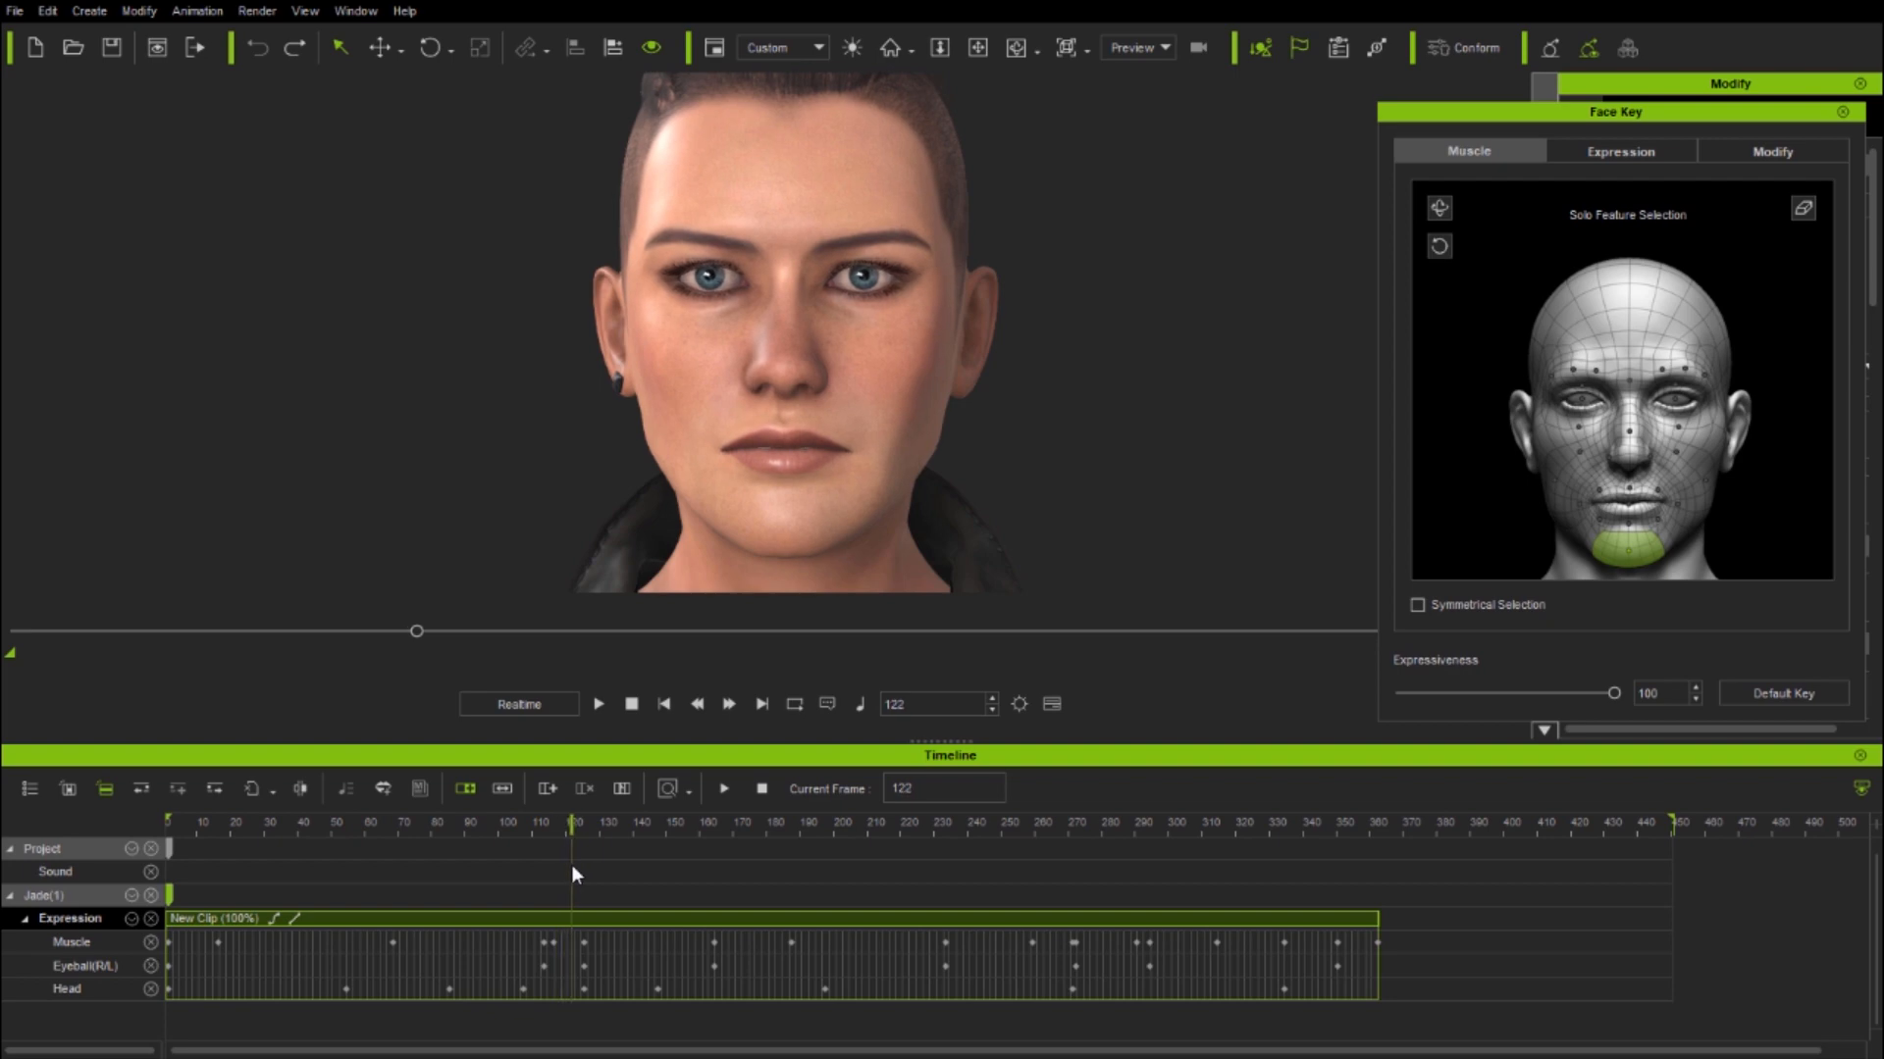
{"action": "right_click", "coordinate": [572, 920]}
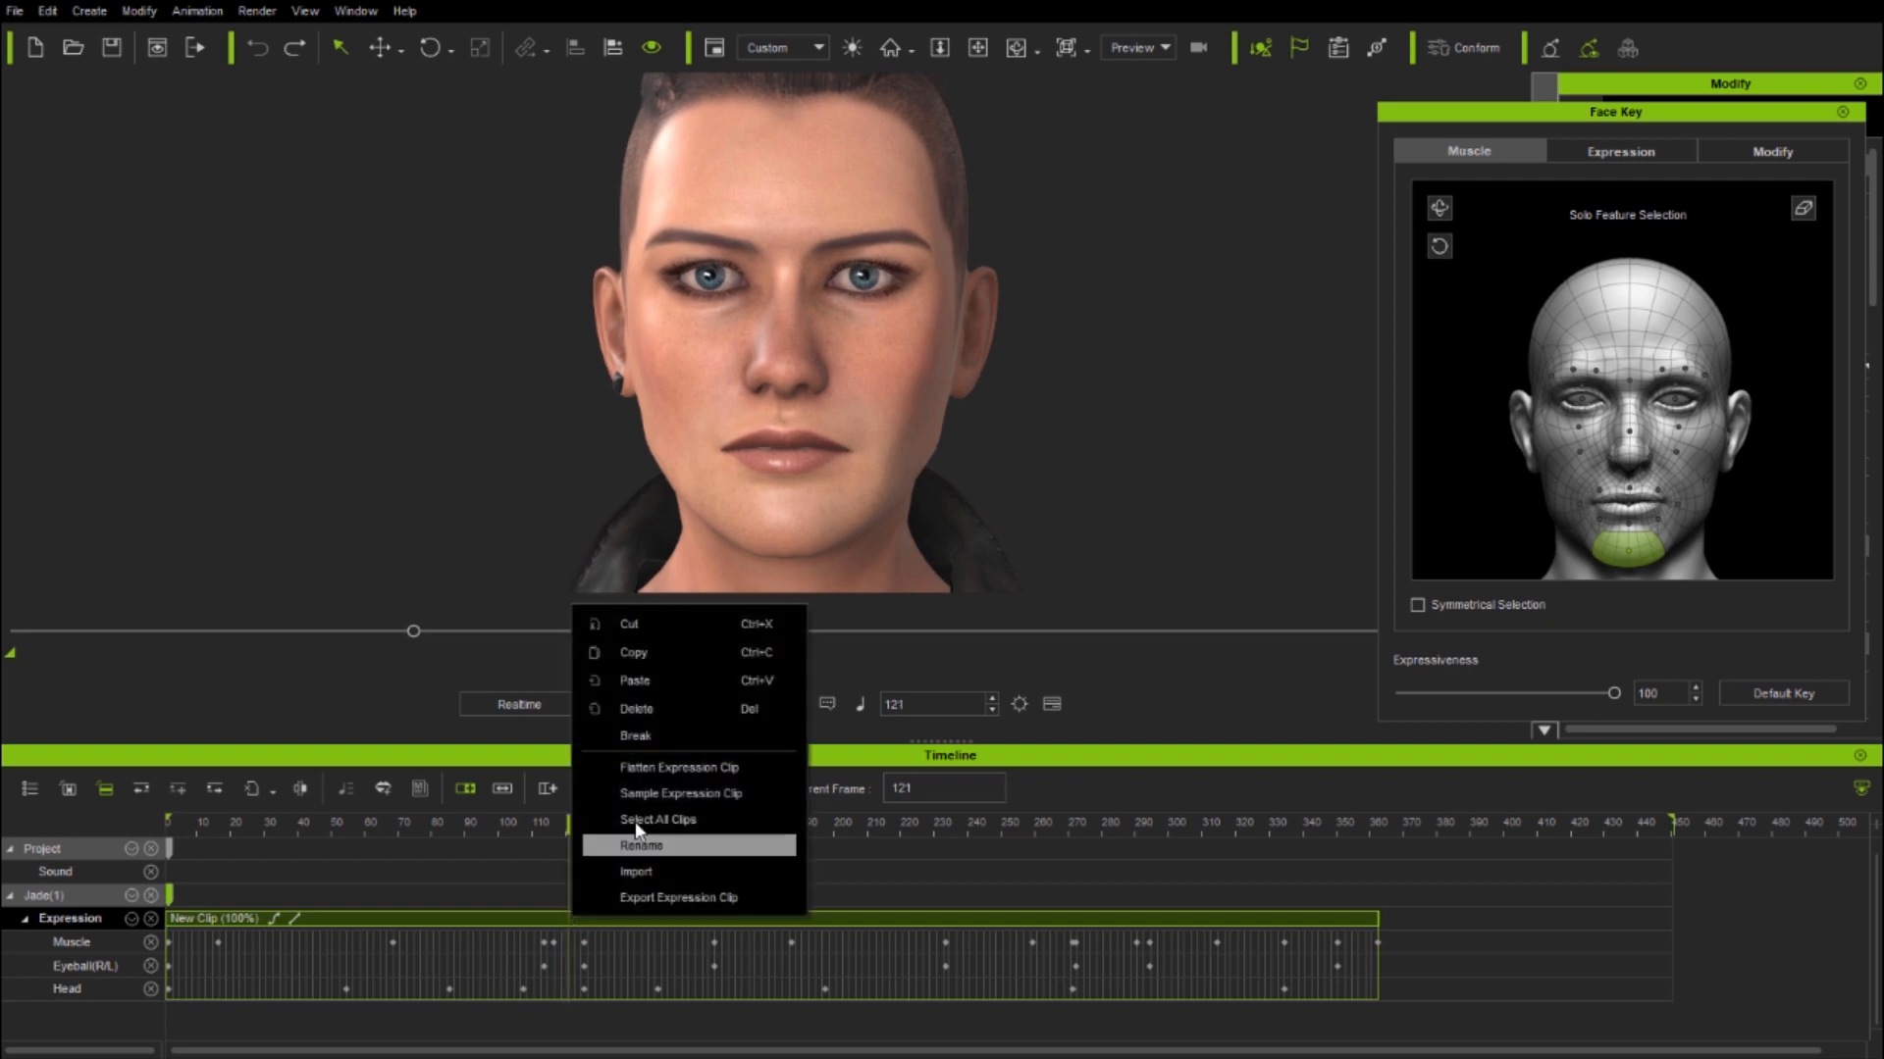
{"action": "left_click", "coordinate": [645, 738]}
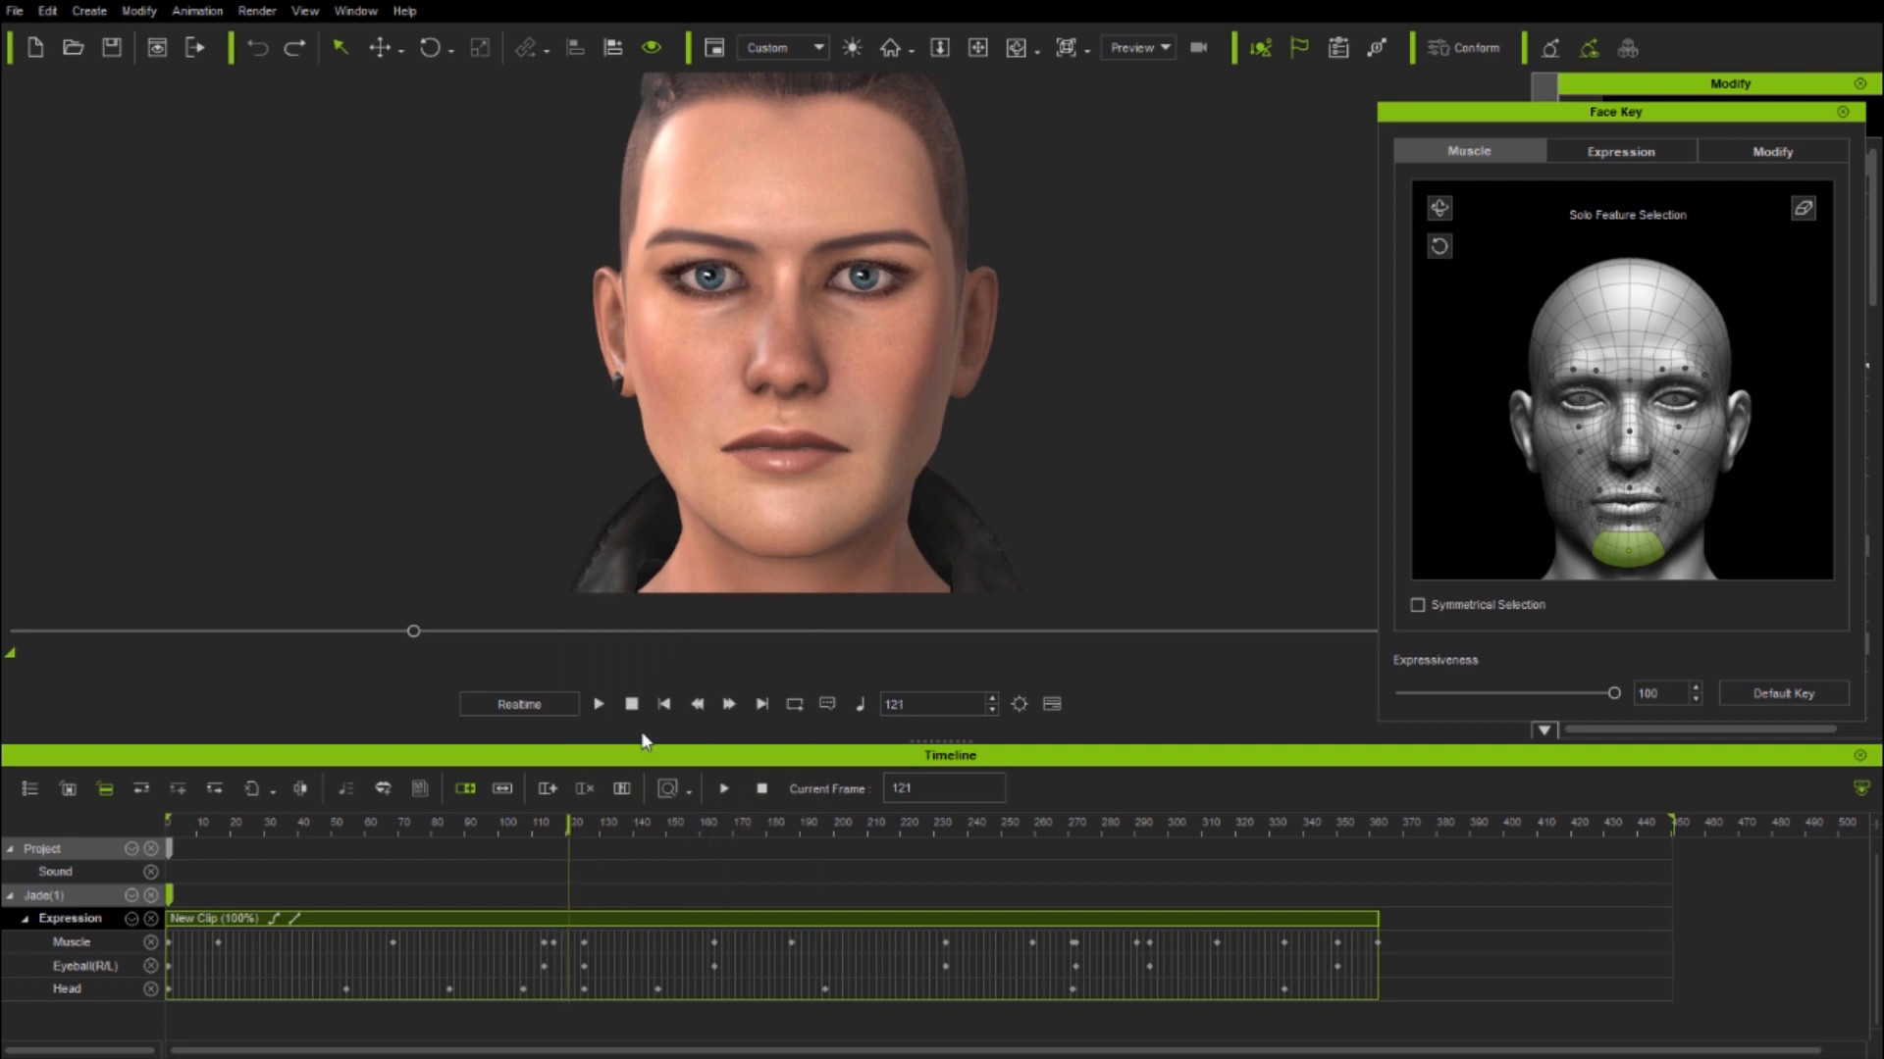
{"action": "left_click", "coordinate": [981, 827]}
{"action": "left_click", "coordinate": [981, 924]}
{"action": "right_click", "coordinate": [981, 924]}
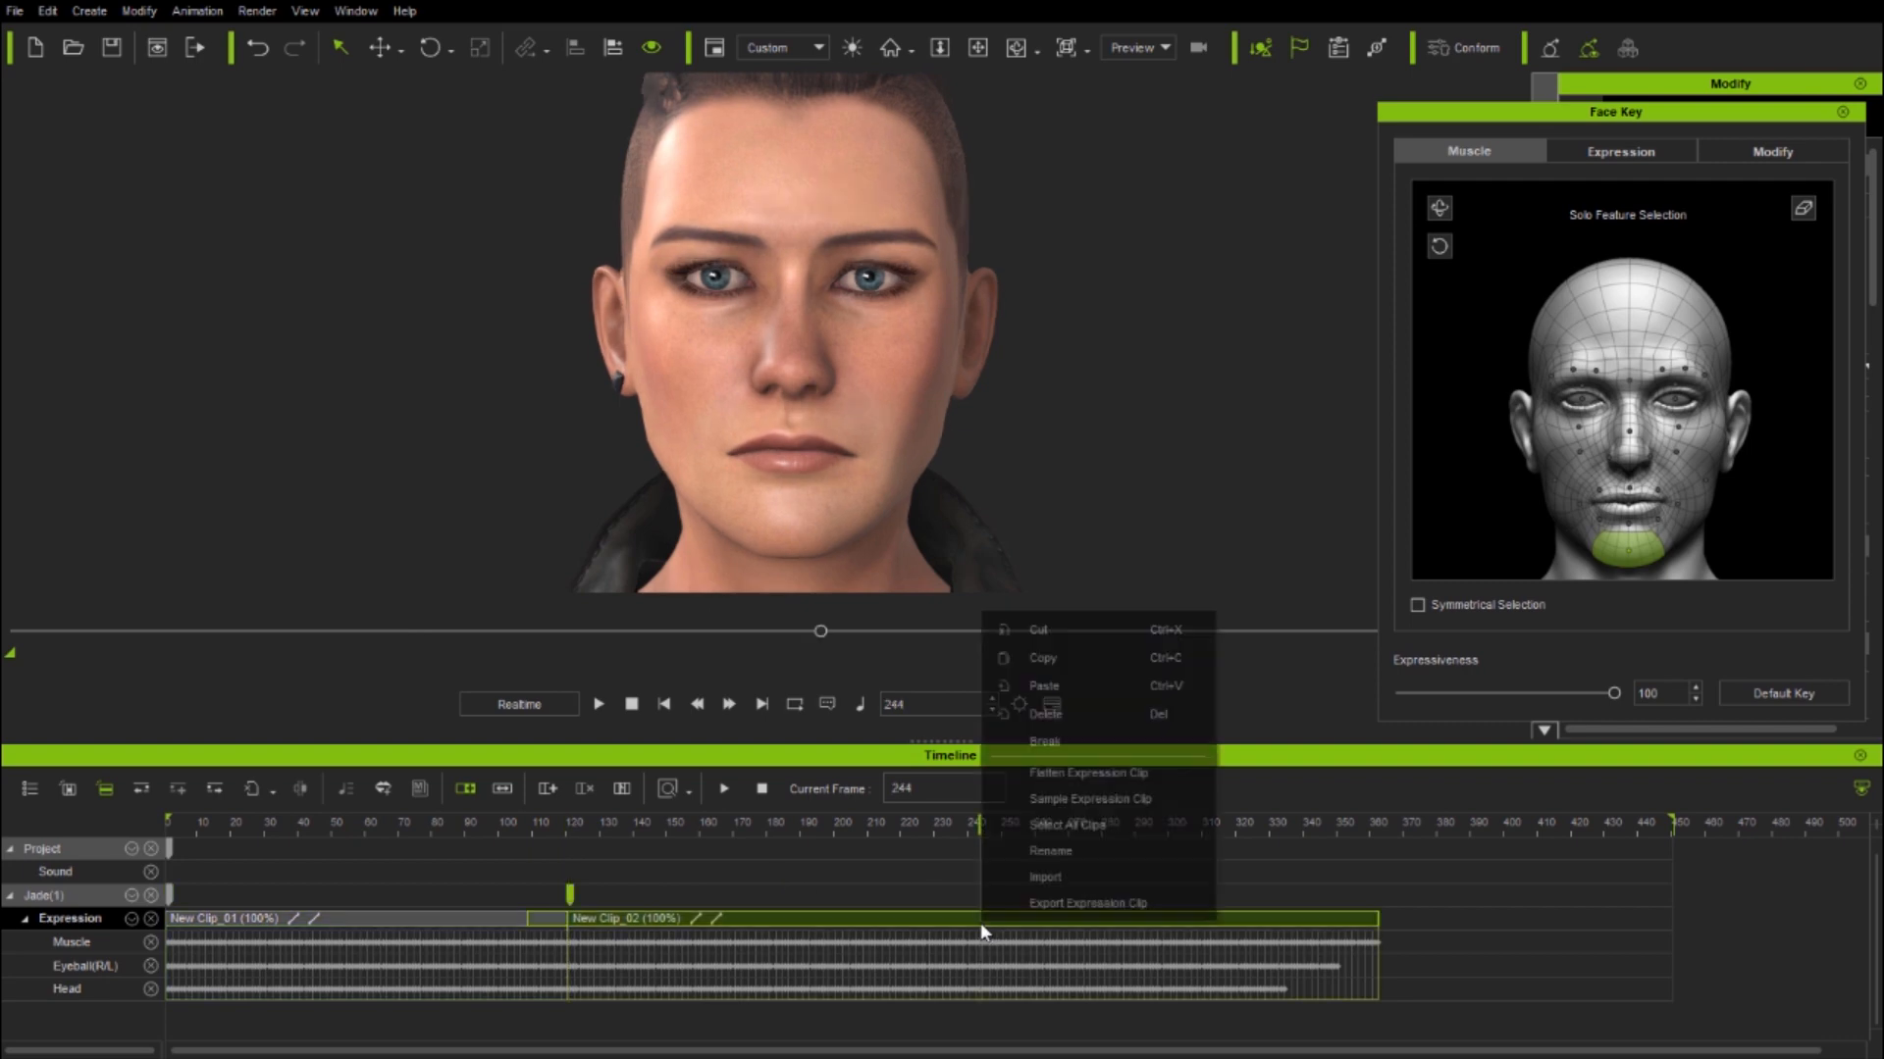
{"action": "left_click", "coordinate": [1056, 742]}
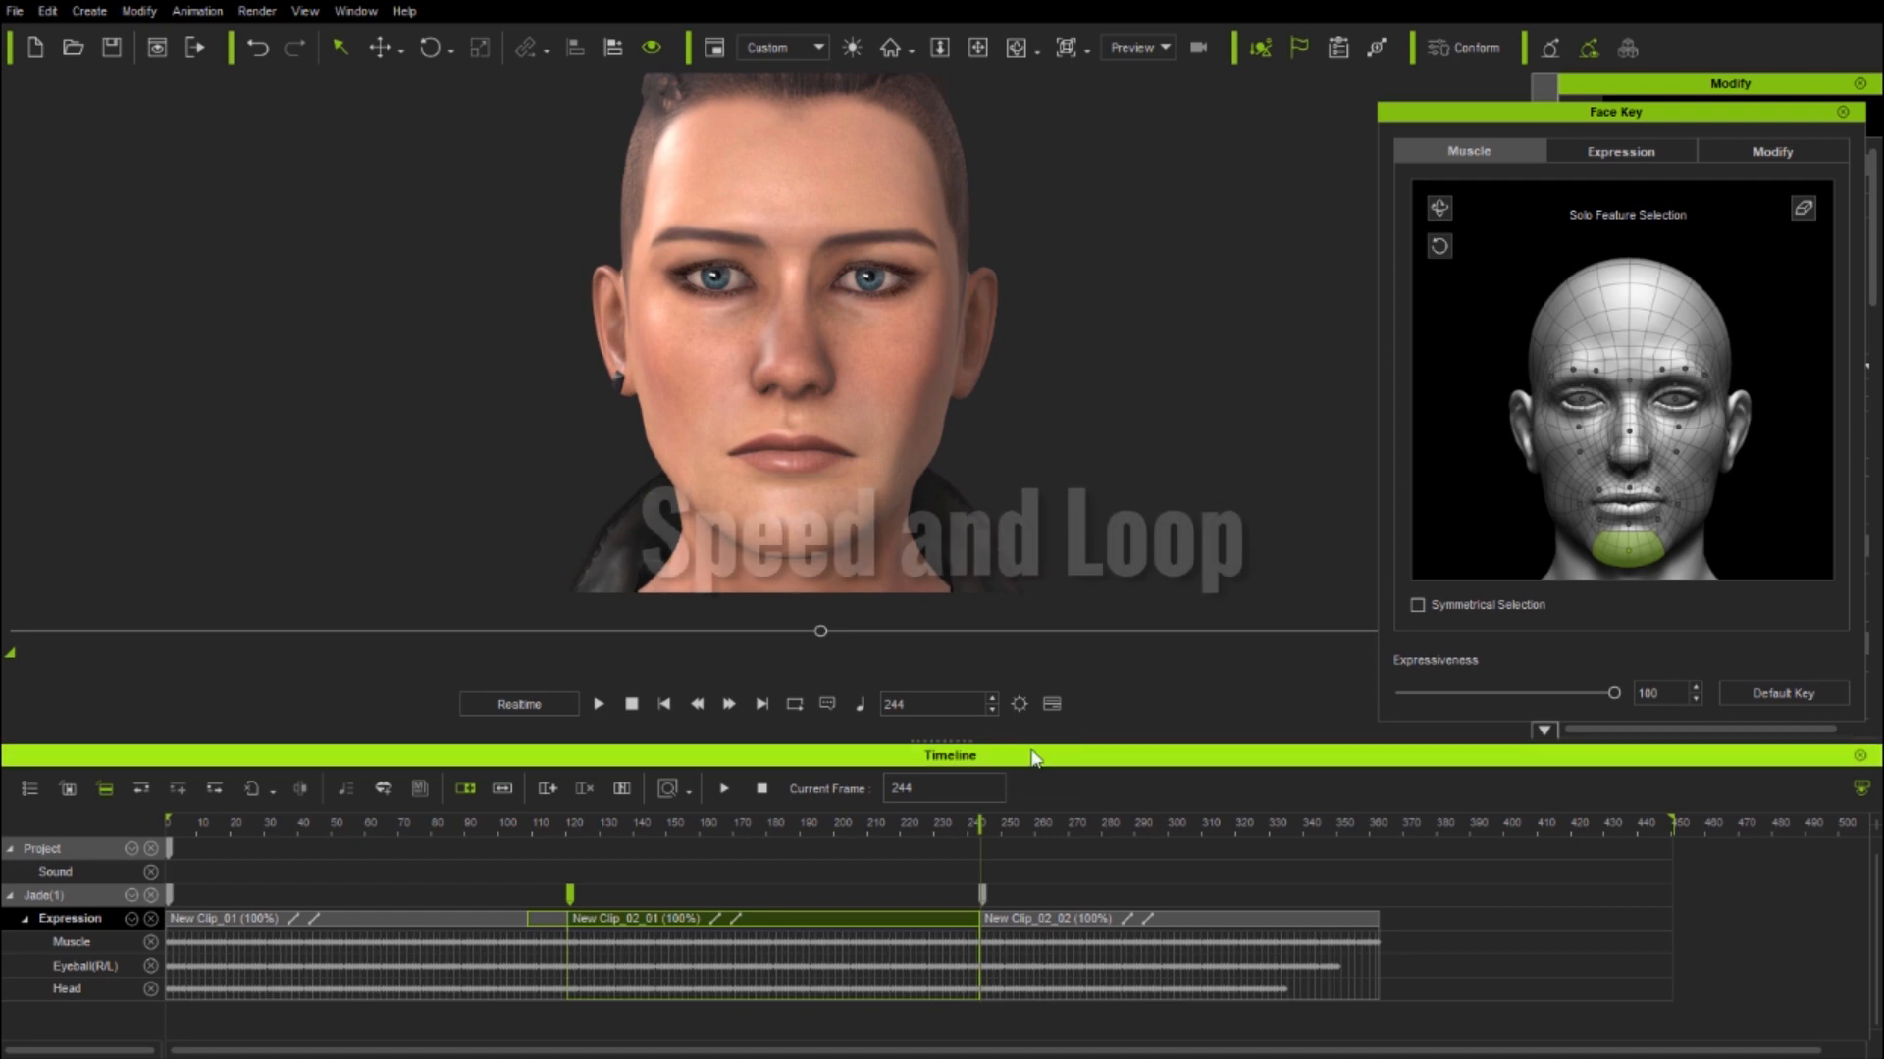
- Flatten the three expression clips New Clip_01, New Clip_02_01 and New Clip_02_02
{"action": "left_click", "coordinate": [392, 918]}
{"action": "right_click", "coordinate": [392, 919]}
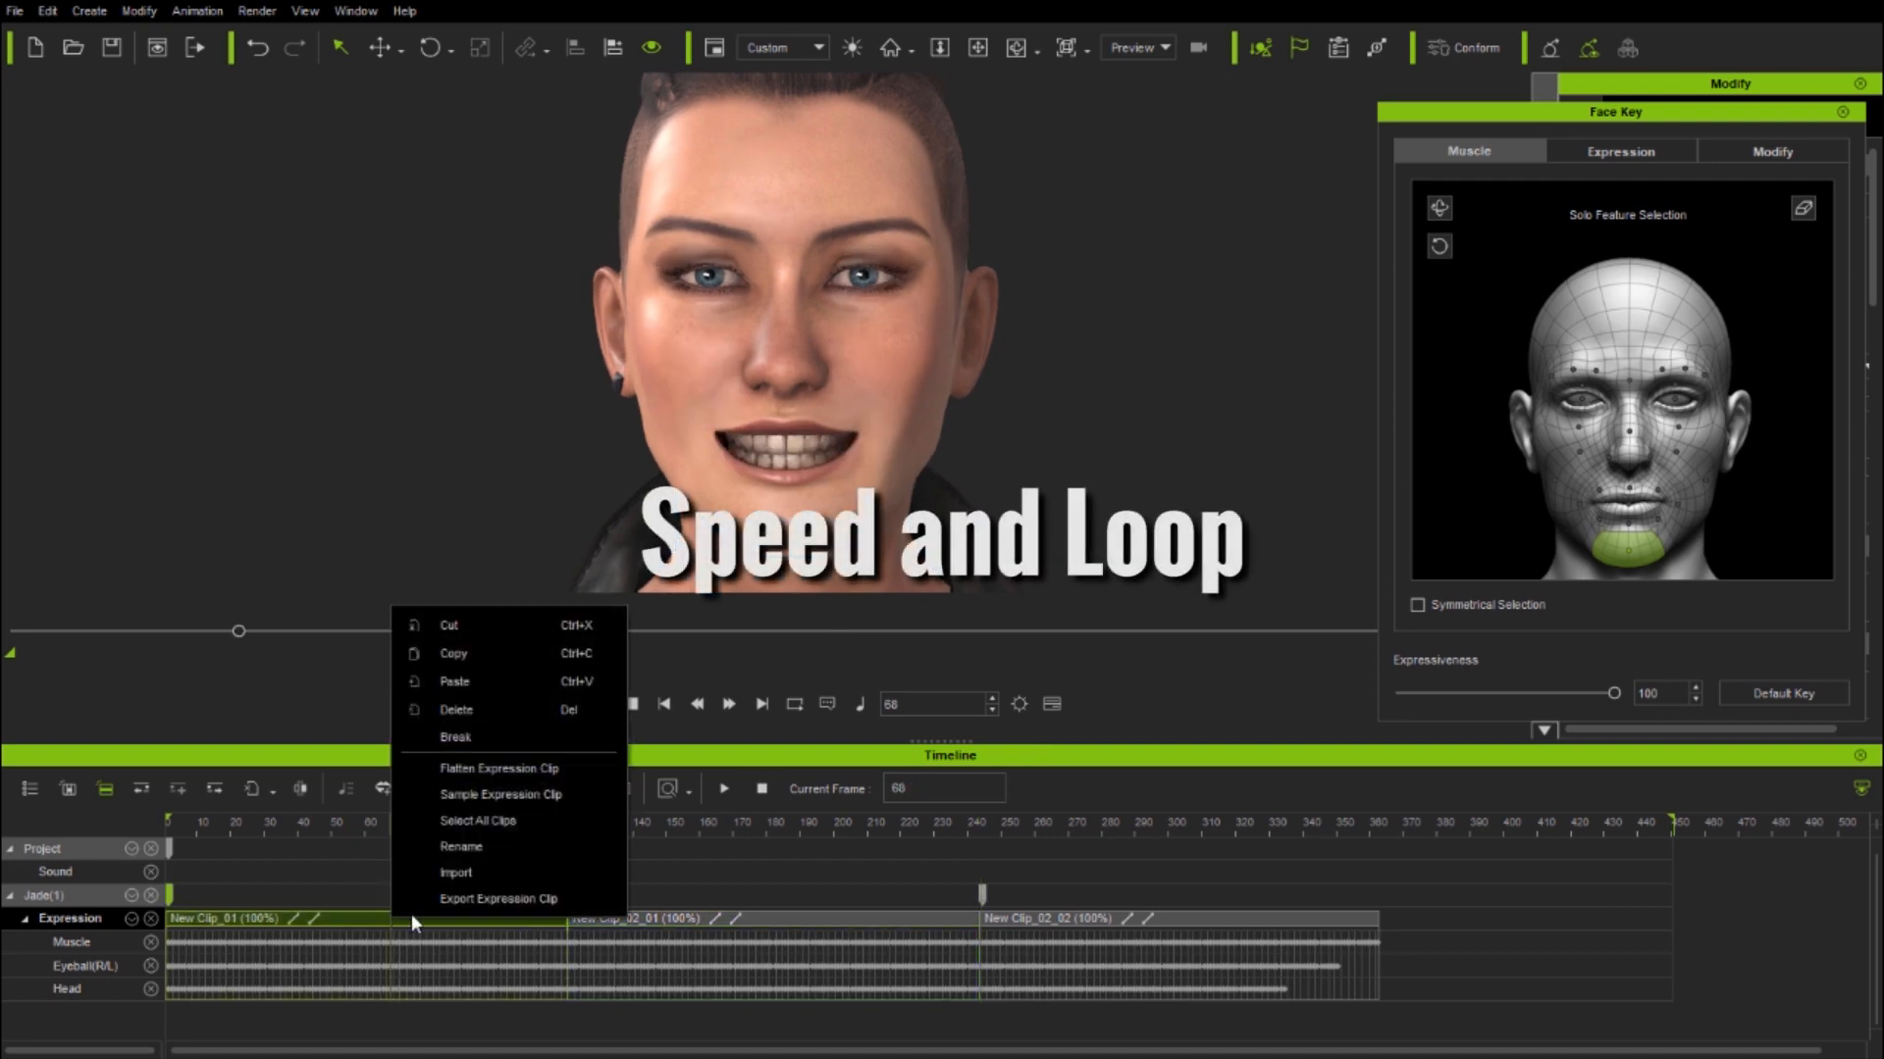
{"action": "left_click", "coordinate": [482, 770]}
{"action": "left_click", "coordinate": [743, 916]}
{"action": "right_click", "coordinate": [744, 916]}
{"action": "left_click", "coordinate": [836, 769]}
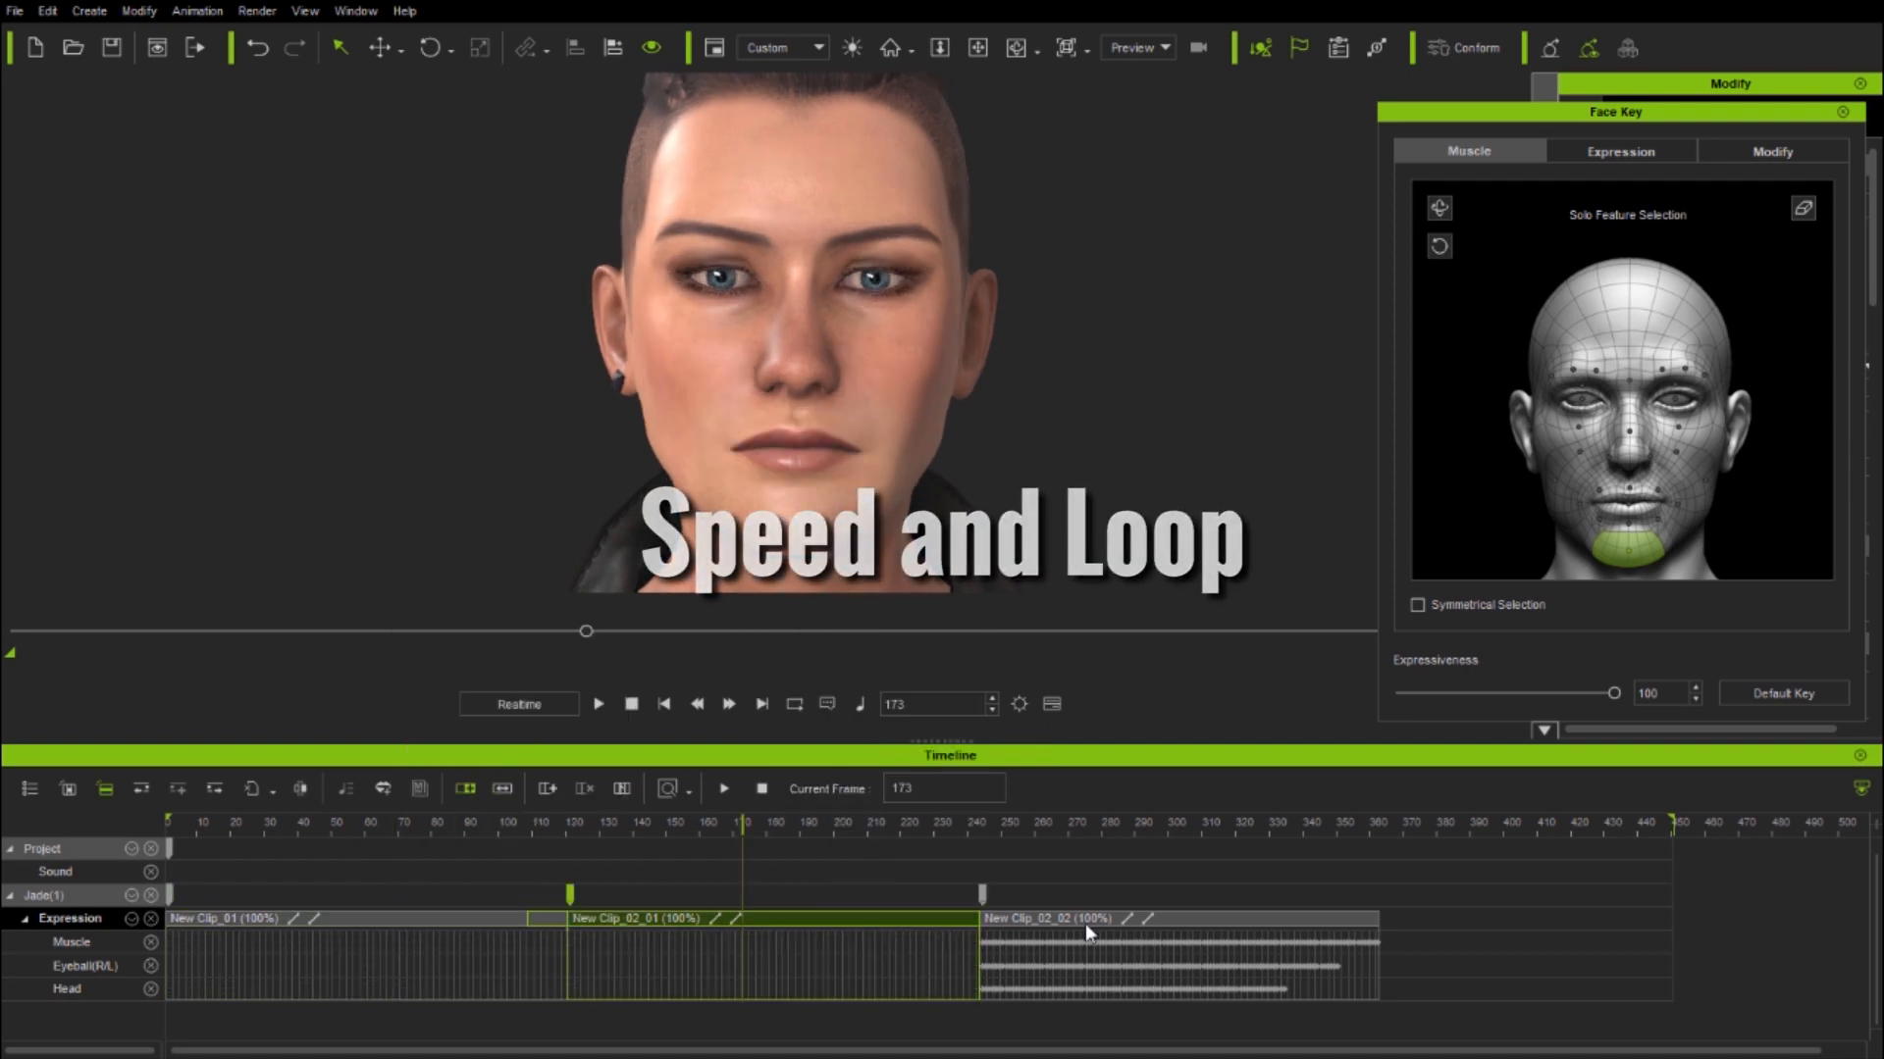
{"action": "left_click", "coordinate": [1085, 921]}
{"action": "right_click", "coordinate": [1083, 920]}
{"action": "left_click", "coordinate": [1148, 771]}
- Adjust the facial muscles to key New Clip_01 at frame 44, using the outer eyebrows, and at about frame 101
{"action": "left_click_drag", "start_coordinate": [1087, 820], "coordinate": [310, 861]}
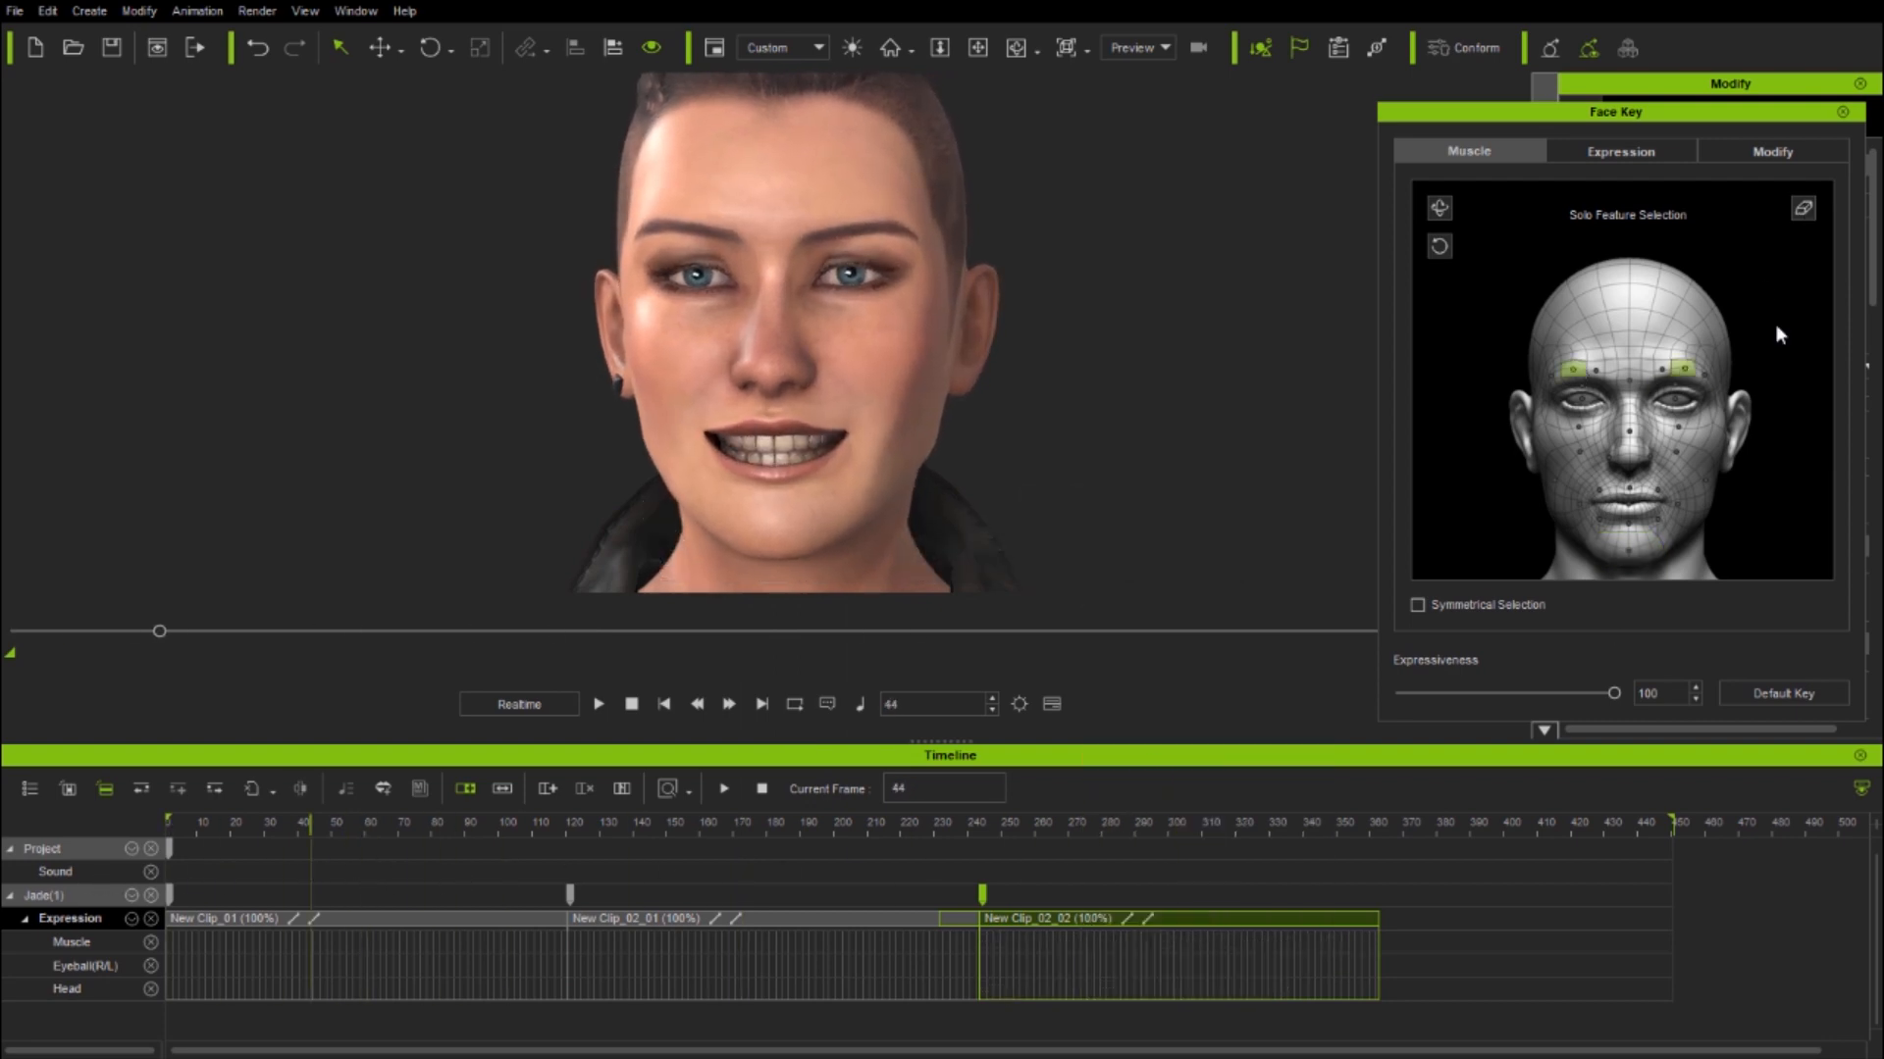
{"action": "left_click_drag", "start_coordinate": [1775, 324], "coordinate": [1781, 633]}
{"action": "left_click_drag", "start_coordinate": [312, 824], "coordinate": [501, 852]}
{"action": "left_click_drag", "start_coordinate": [1771, 345], "coordinate": [1734, 390]}
- Adjust the facial muscles at about frame 174, the inner eyebrows at frame 286 and the outer eyebrows at frame 351
{"action": "left_click_drag", "start_coordinate": [502, 826], "coordinate": [746, 845]}
{"action": "left_click_drag", "start_coordinate": [1560, 264], "coordinate": [1278, 698]}
{"action": "left_click_drag", "start_coordinate": [746, 829], "coordinate": [1120, 855]}
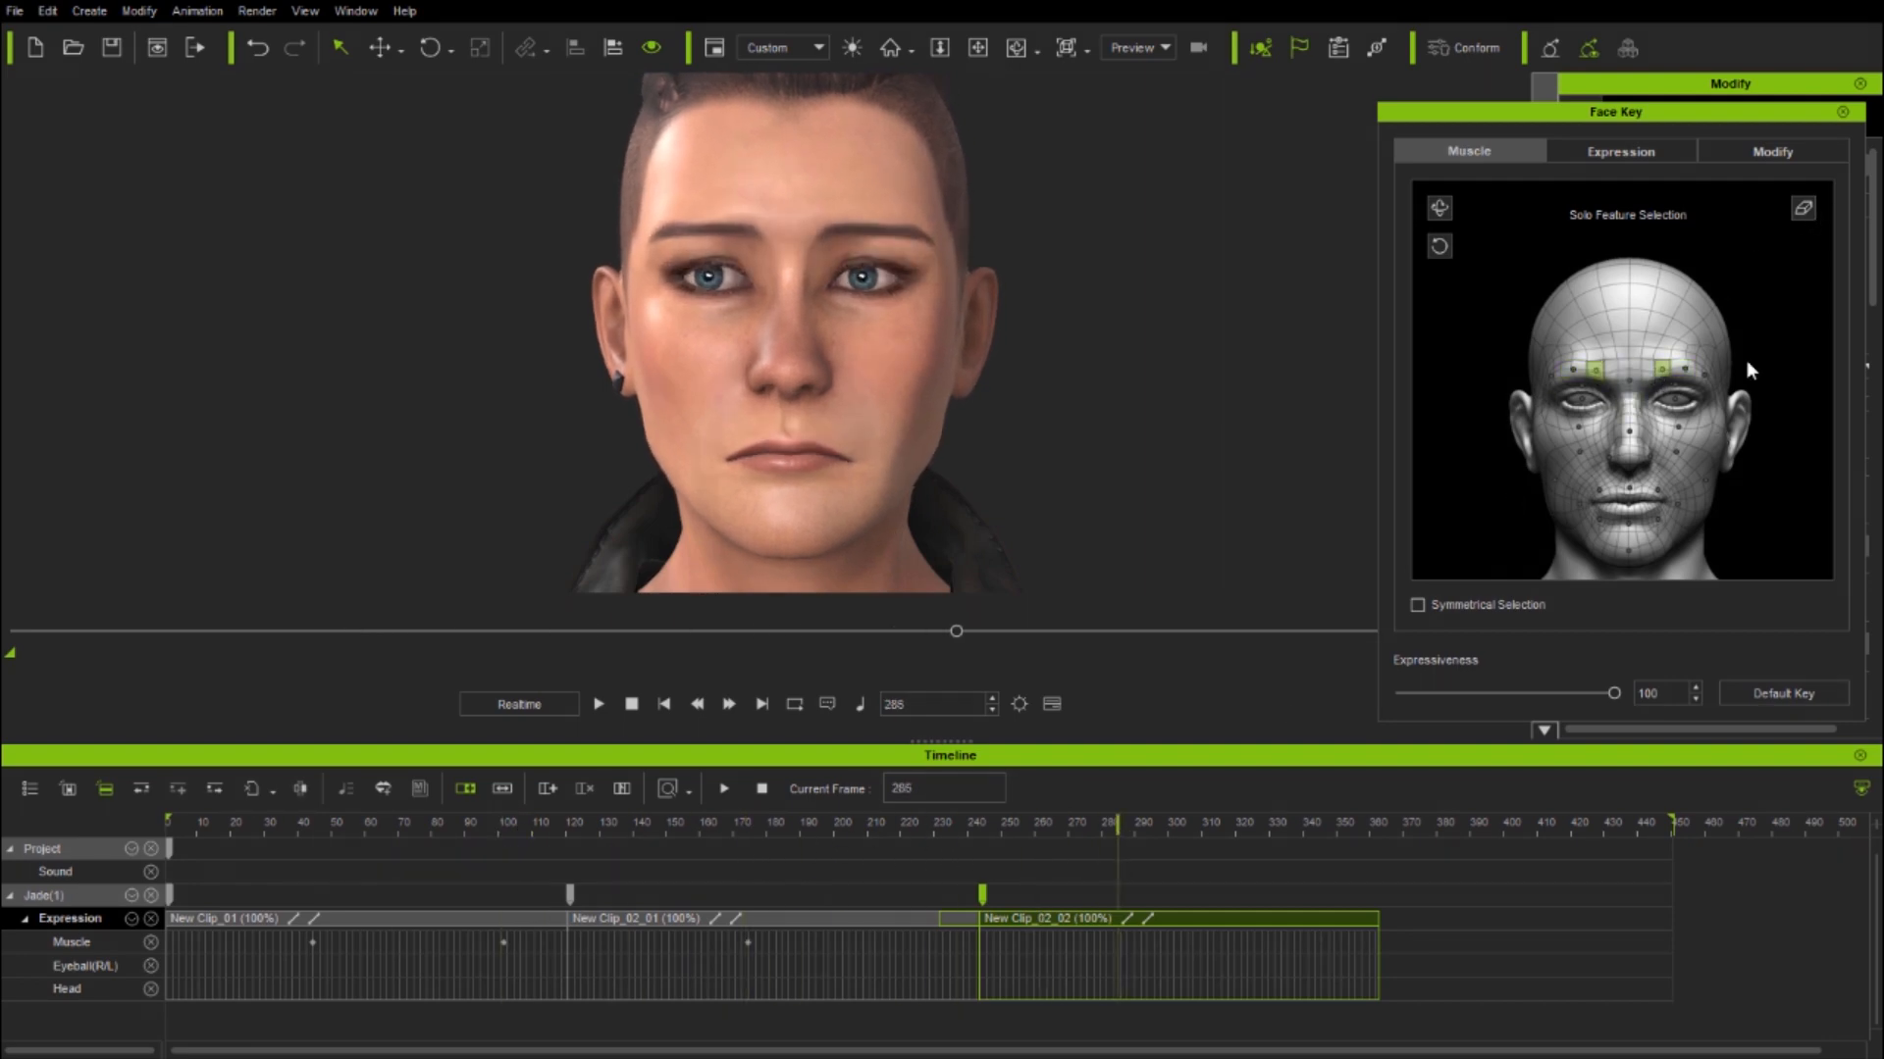
{"action": "left_click_drag", "start_coordinate": [1746, 367], "coordinate": [1772, 687]}
{"action": "left_click_drag", "start_coordinate": [1118, 826], "coordinate": [1340, 846]}
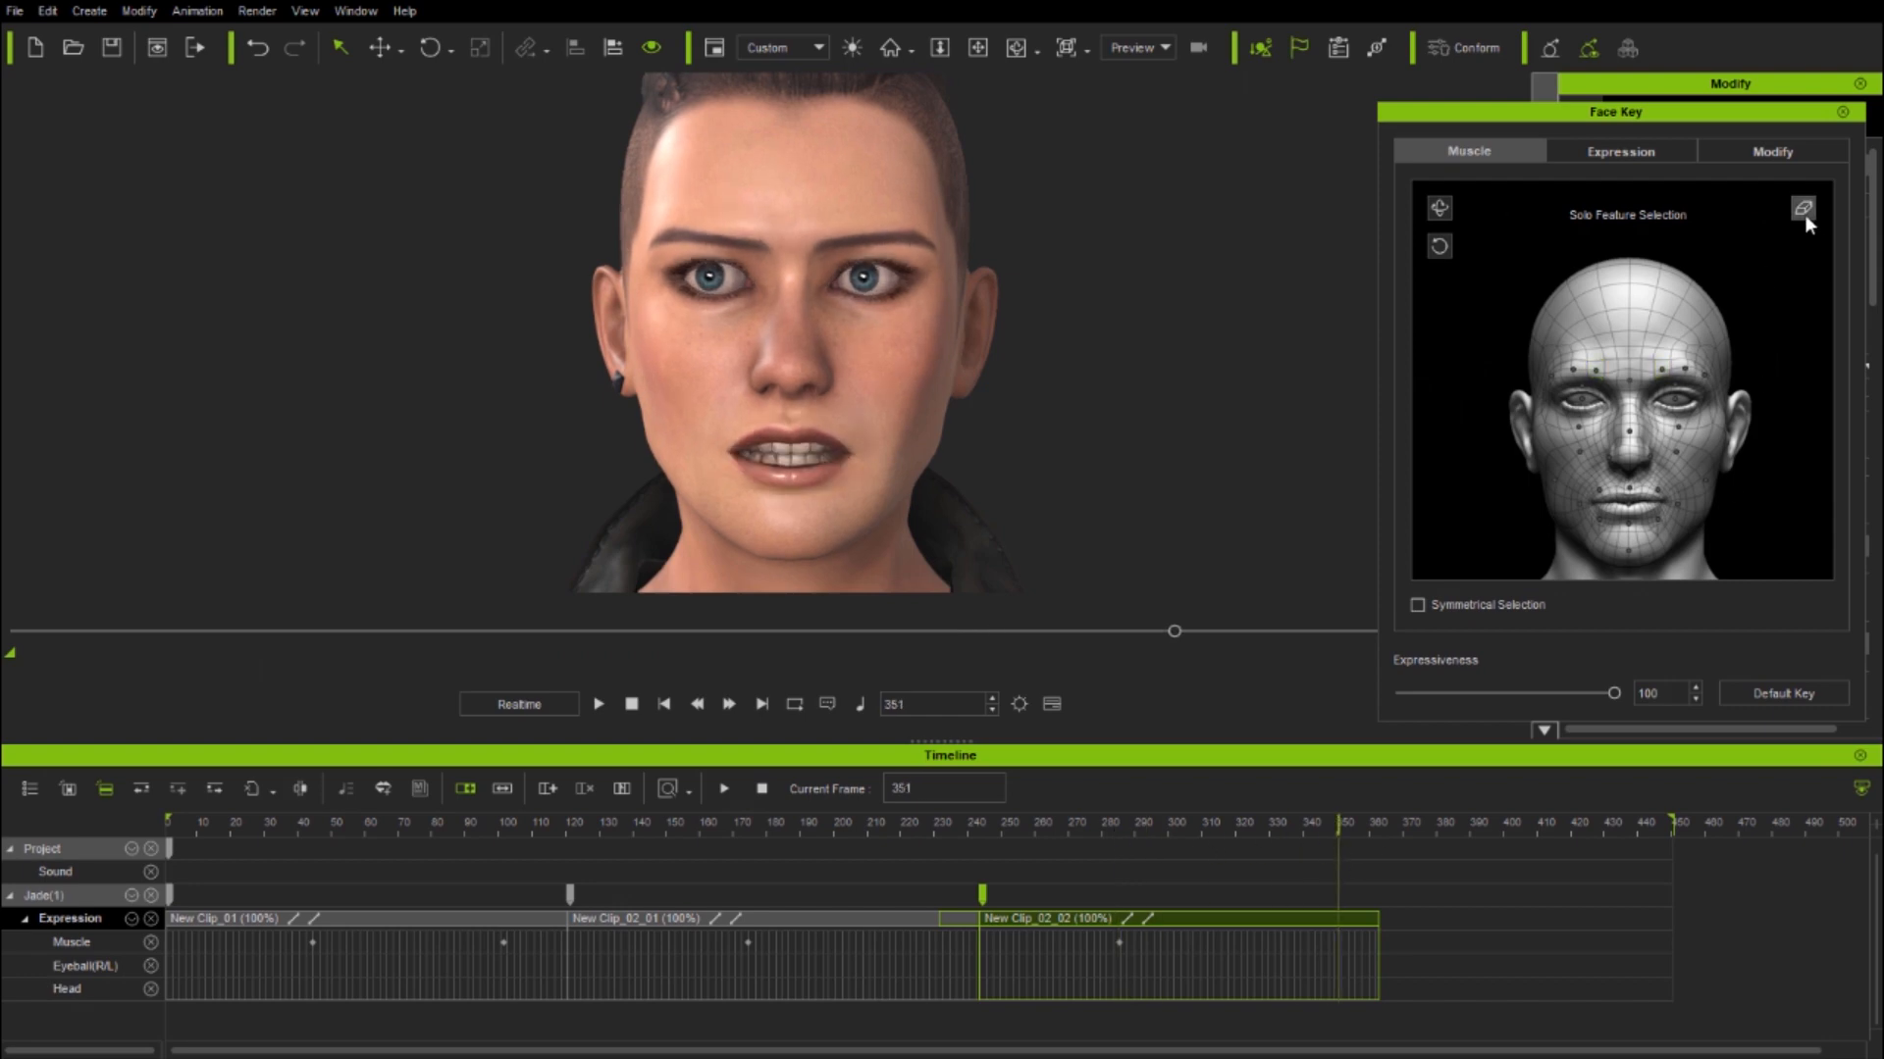
{"action": "left_click_drag", "start_coordinate": [1618, 371], "coordinate": [1763, 489]}
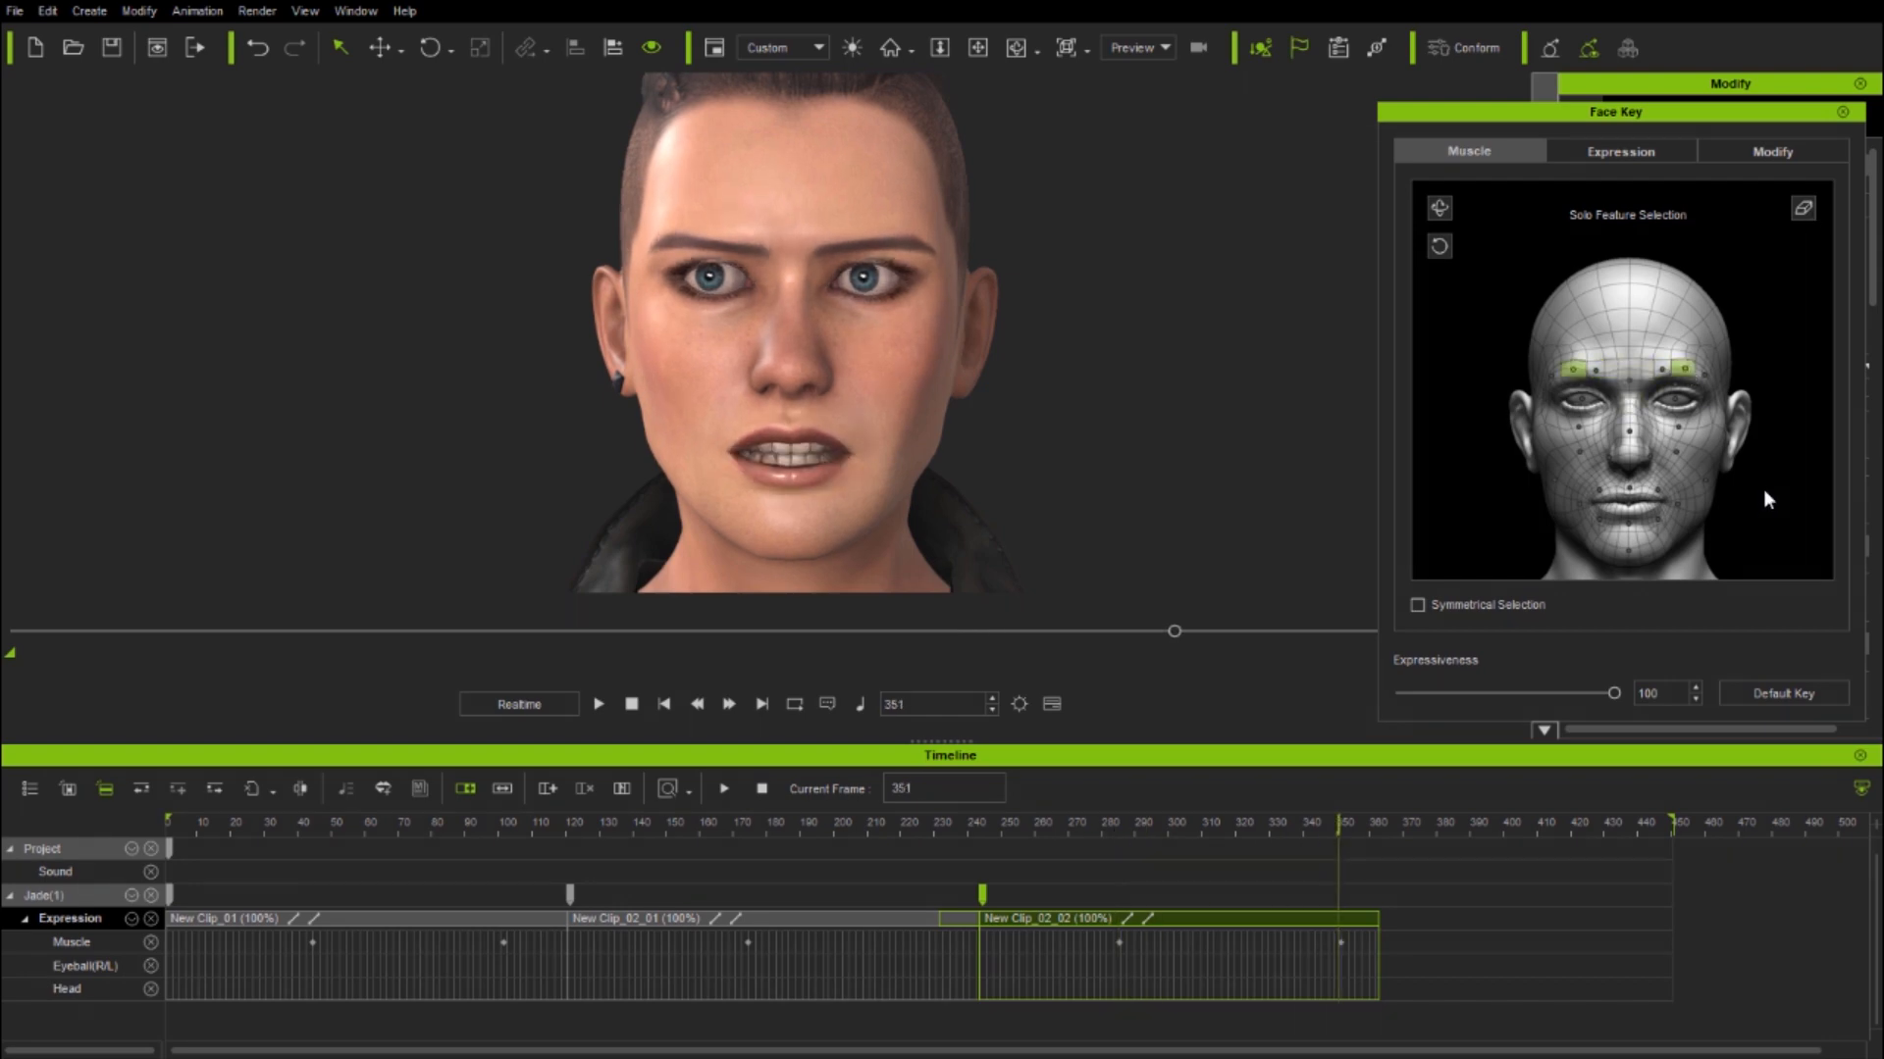
- Cut New Clip_02_01, shift New Clip_02_02 to start at about frame 153, and paste the cut clip at about frame 306
{"action": "right_click", "coordinate": [804, 922]}
{"action": "left_click", "coordinate": [883, 630]}
{"action": "left_click_drag", "start_coordinate": [1167, 919], "coordinate": [874, 933]}
{"action": "left_click", "coordinate": [1194, 827]}
{"action": "right_click", "coordinate": [1194, 922]}
{"action": "left_click", "coordinate": [1258, 685]}
{"action": "left_click", "coordinate": [830, 919]}
- Speed up New Clip_01 by shortening it to end at about frame 32
{"action": "left_click_drag", "start_coordinate": [638, 832], "coordinate": [1673, 861]}
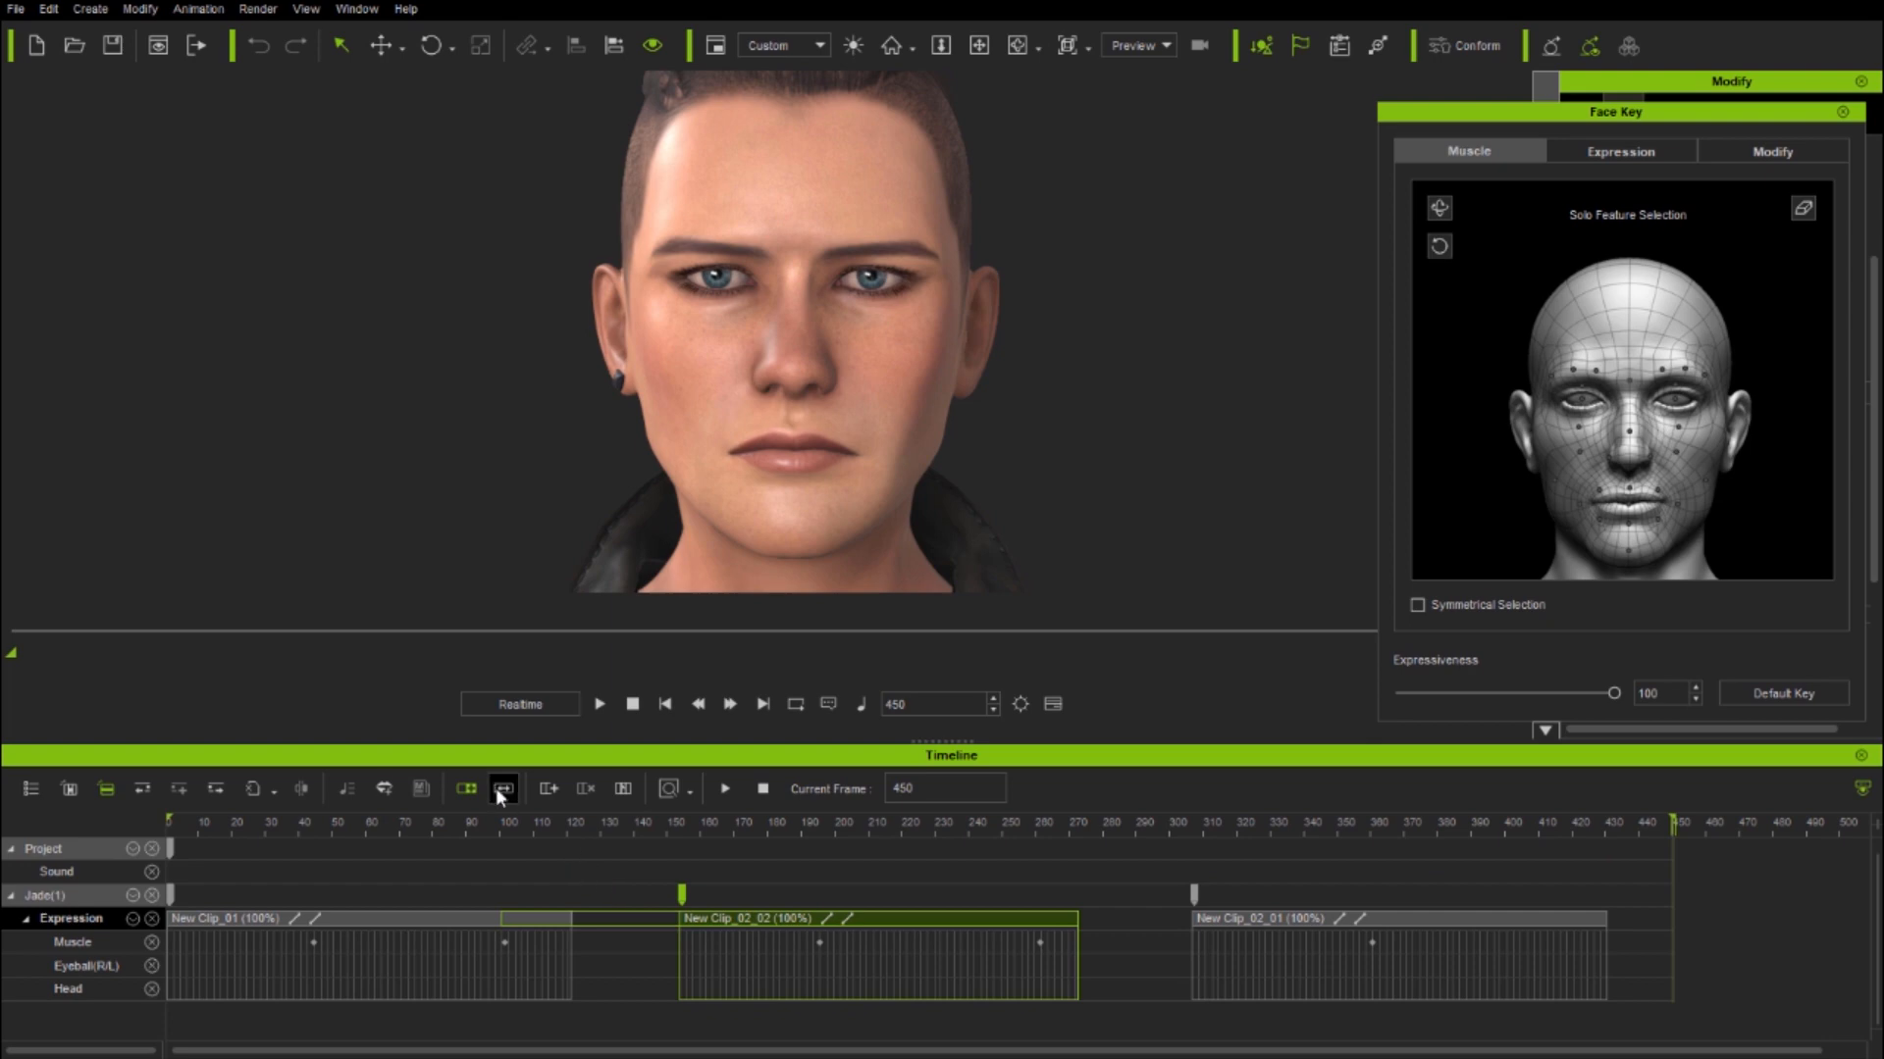
{"action": "left_click", "coordinate": [407, 934]}
{"action": "left_click_drag", "start_coordinate": [573, 922], "coordinate": [270, 933]}
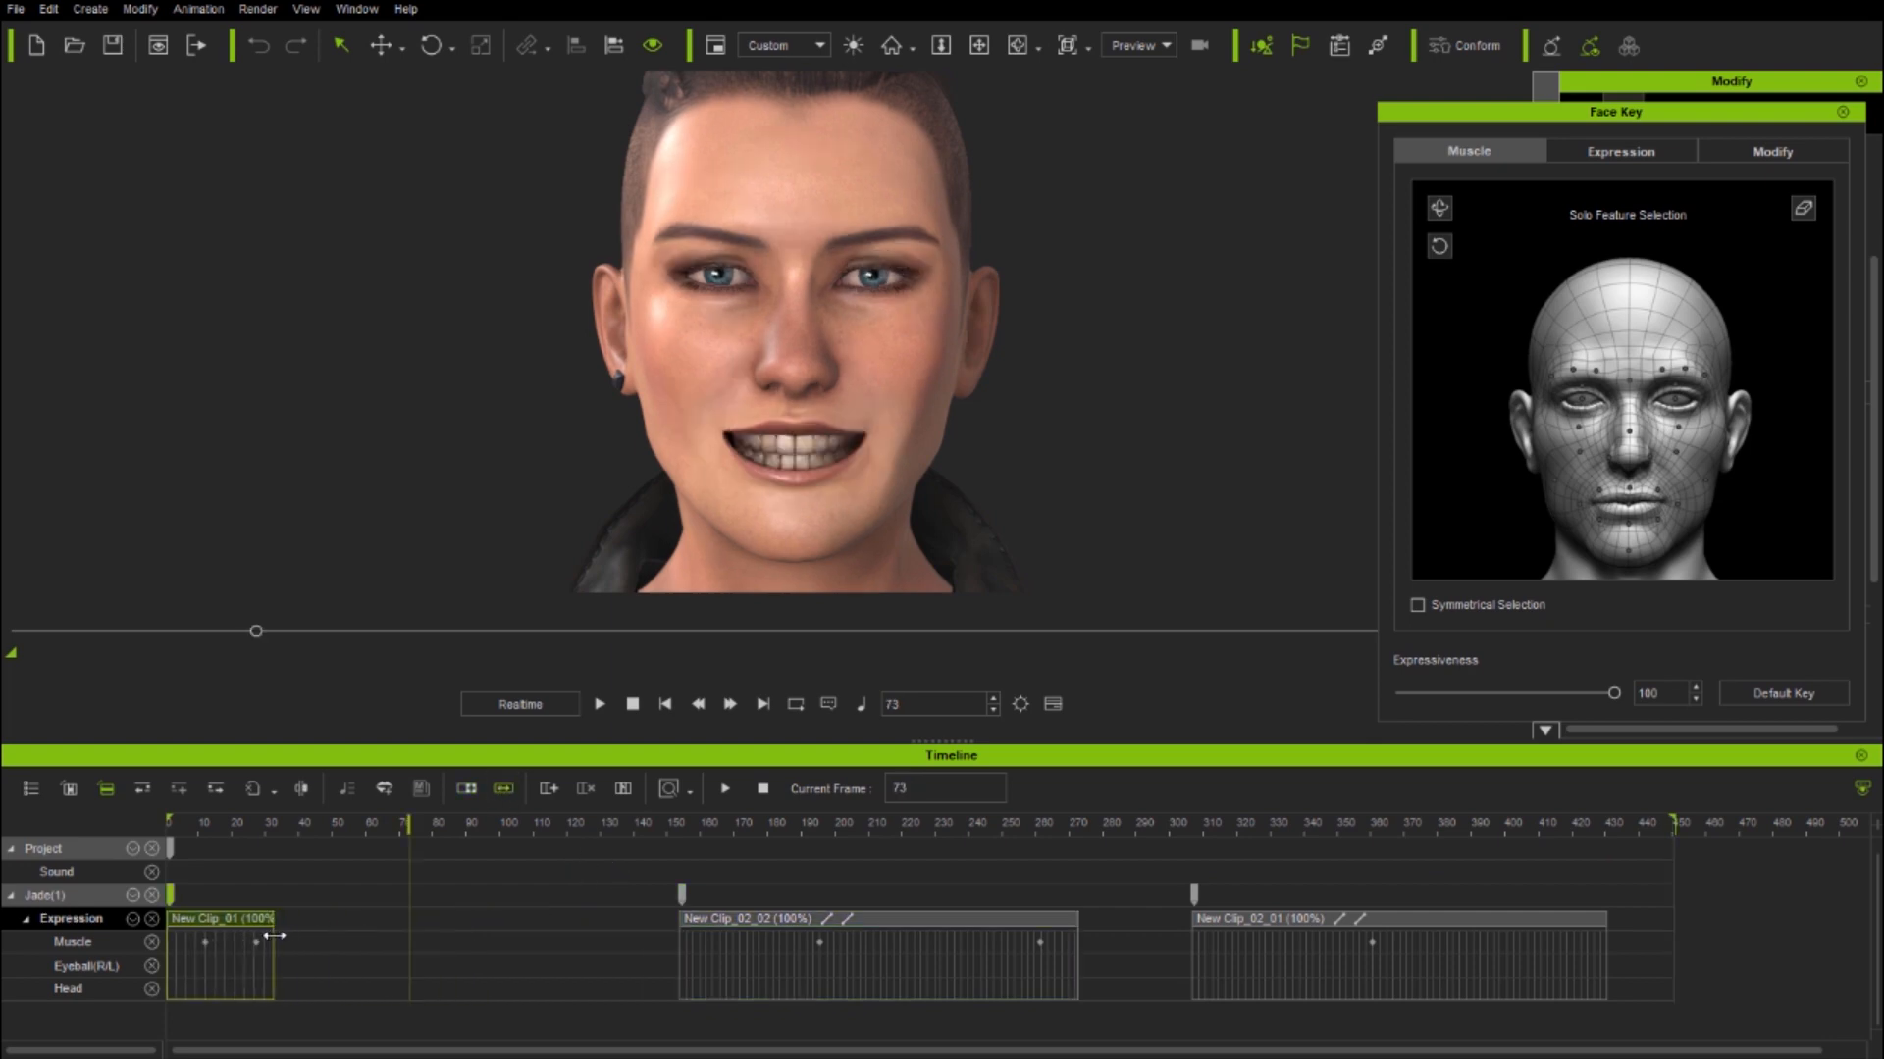
- Move New Clip_02_02 and New Clip_02_01 earlier on the expression track and extend the end of each clip
{"action": "left_click_drag", "start_coordinate": [890, 950], "coordinate": [579, 935]}
{"action": "left_click_drag", "start_coordinate": [770, 922], "coordinate": [918, 924]}
{"action": "left_click_drag", "start_coordinate": [1428, 918], "coordinate": [1198, 942]}
{"action": "left_click_drag", "start_coordinate": [1363, 917], "coordinate": [1585, 916]}
{"action": "left_click_drag", "start_coordinate": [1586, 822], "coordinate": [344, 874]}
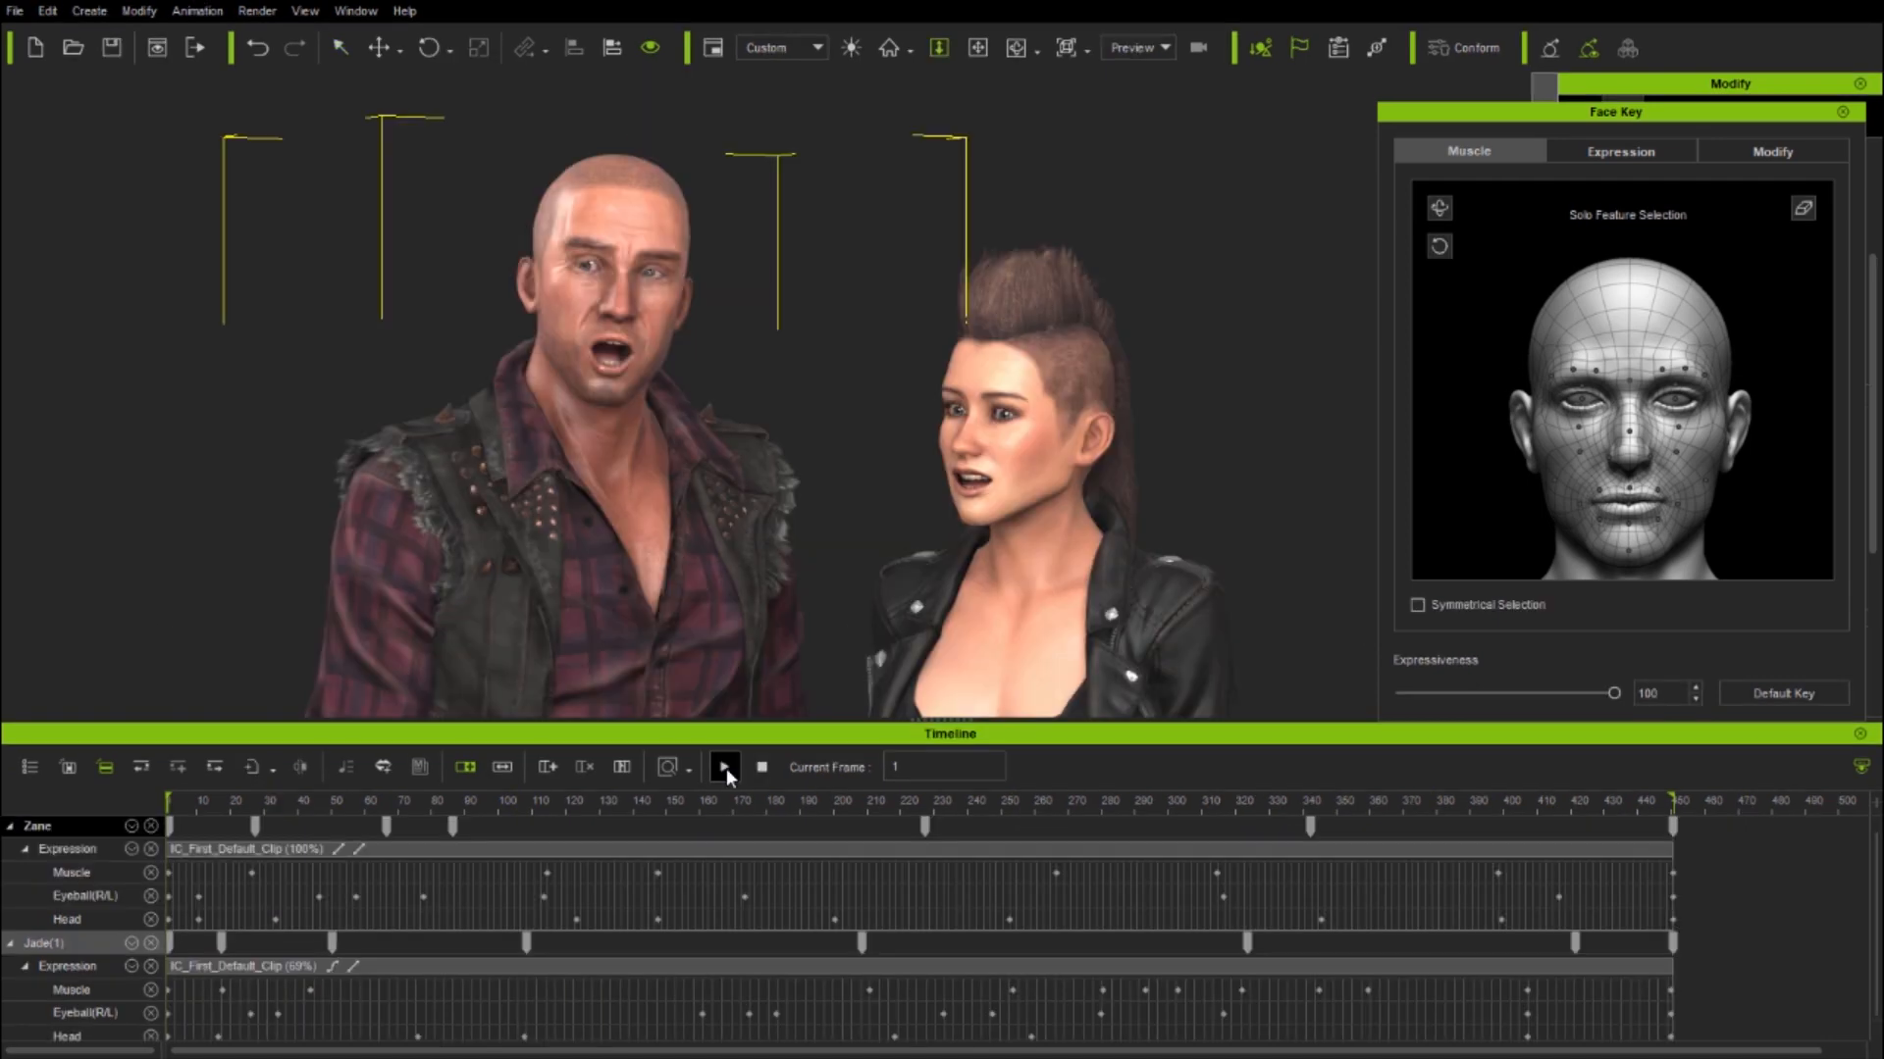
- Play the two-character facial animation from frame 1
{"action": "left_click", "coordinate": [725, 767]}
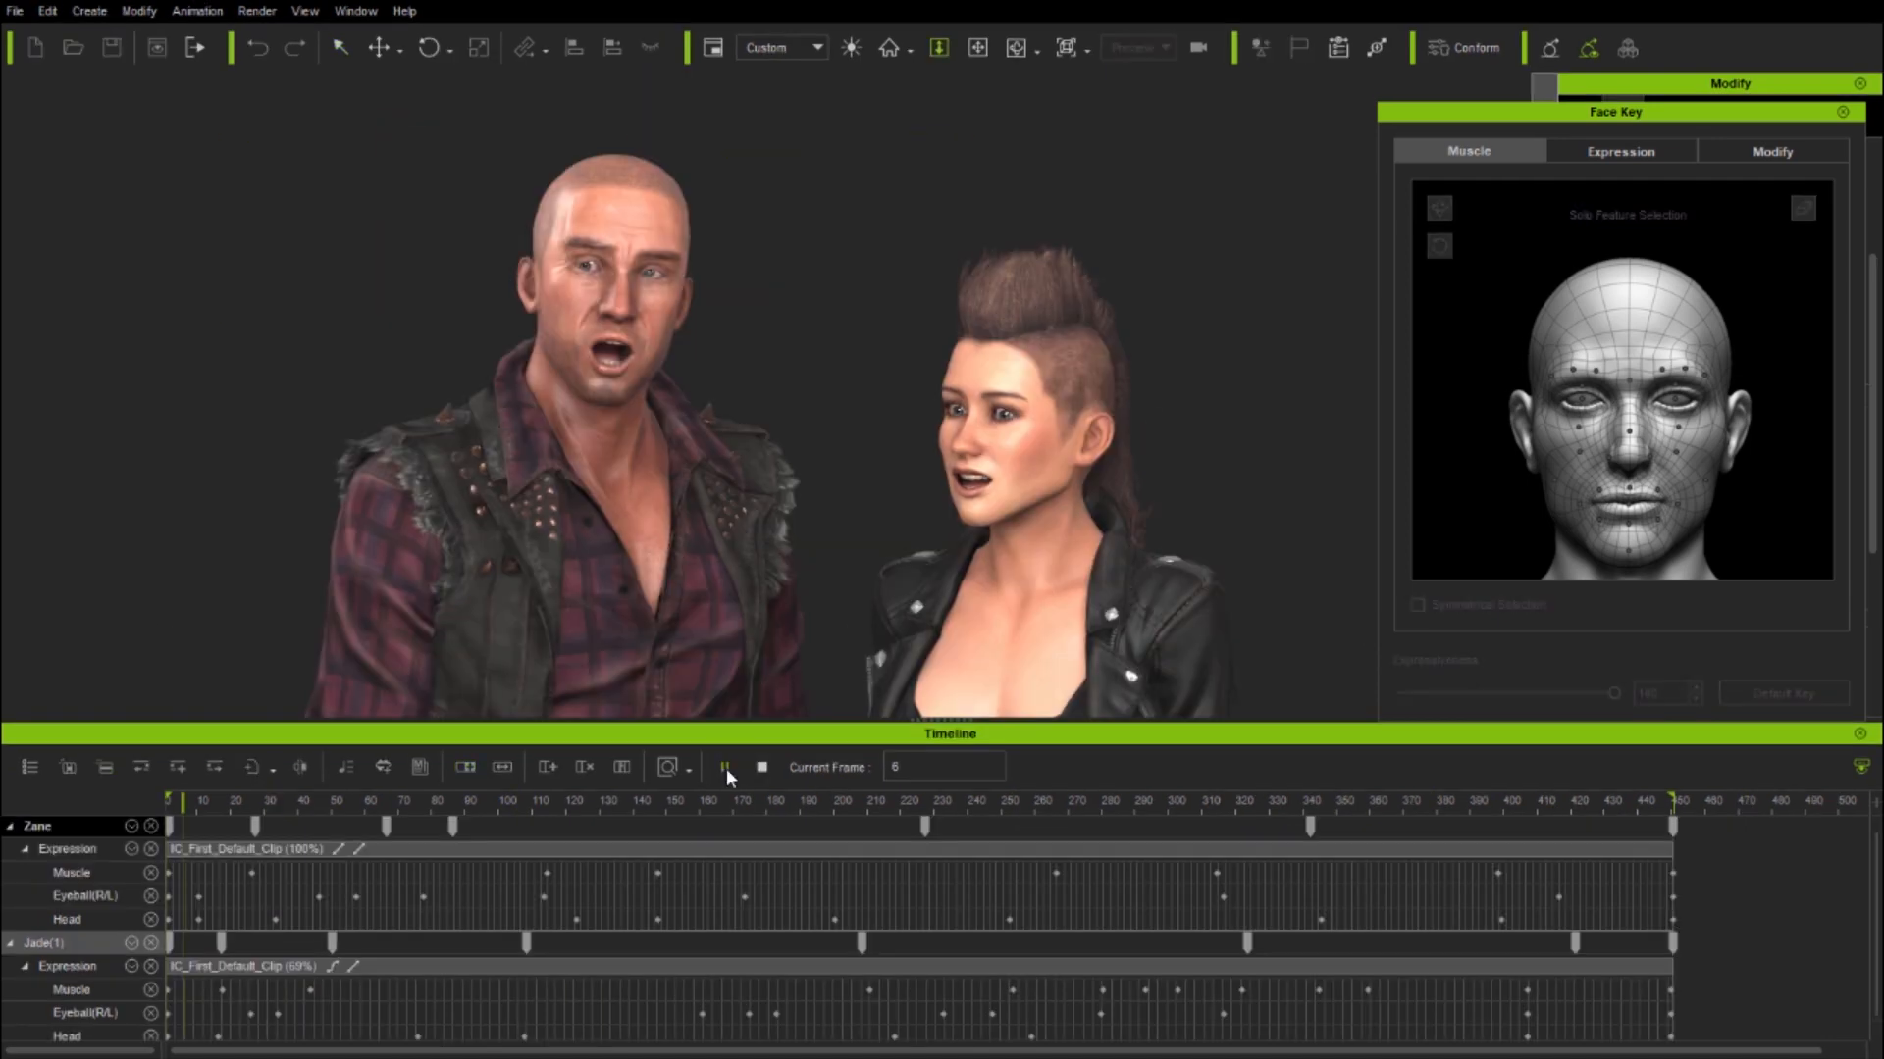